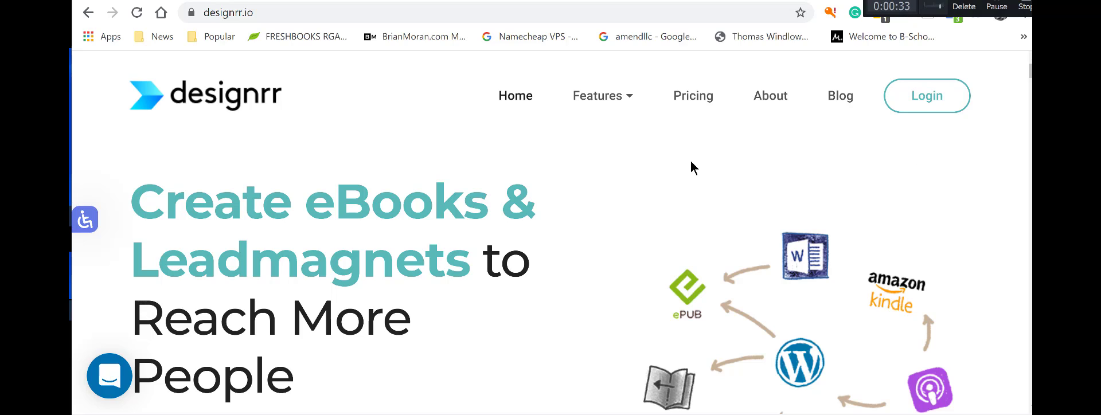
Log in to Designrr and scroll through the My Projects dashboard of existing ebooks.
click(928, 105)
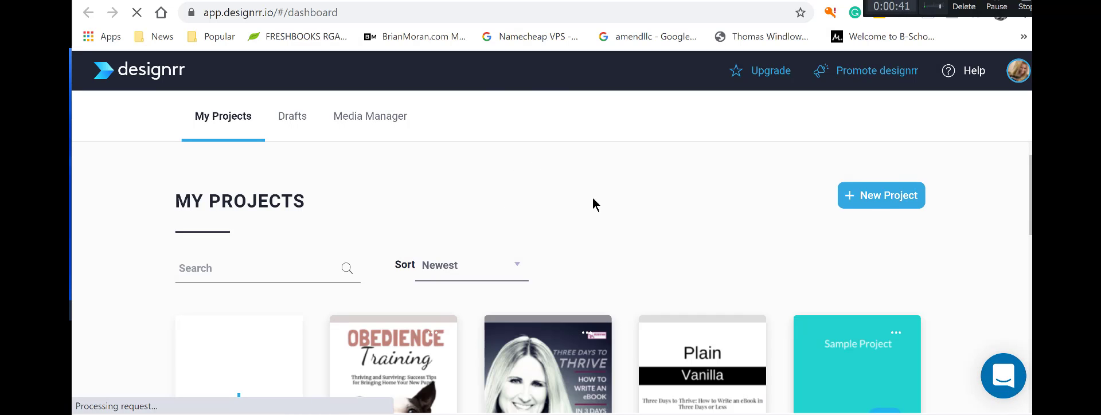
scroll(593, 201, down, 3)
scroll(602, 232, down, 8)
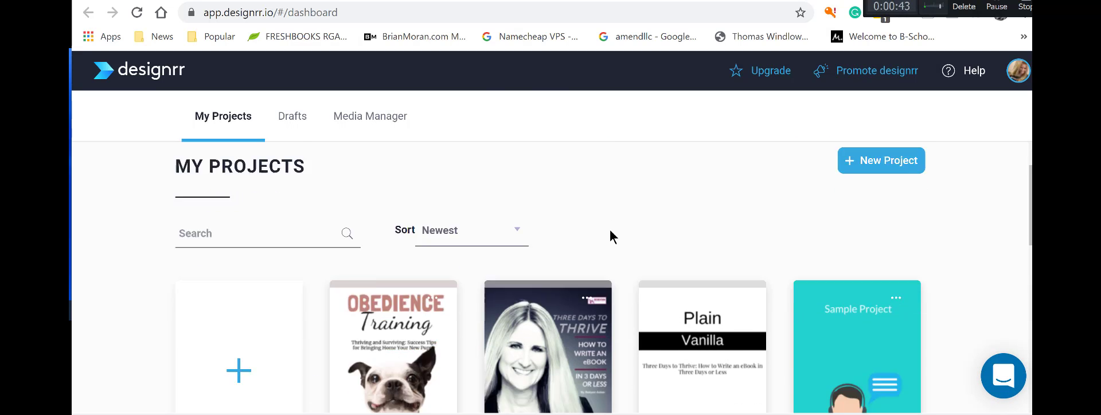
click(418, 247)
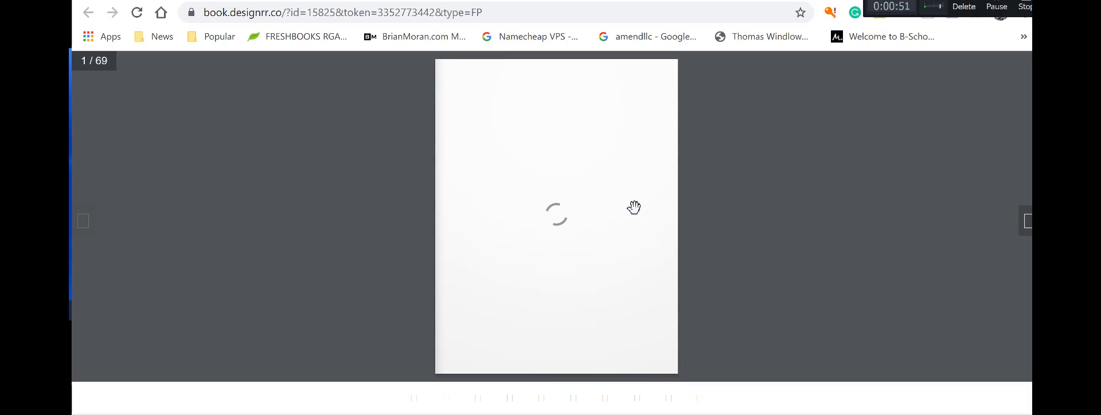
click(1028, 232)
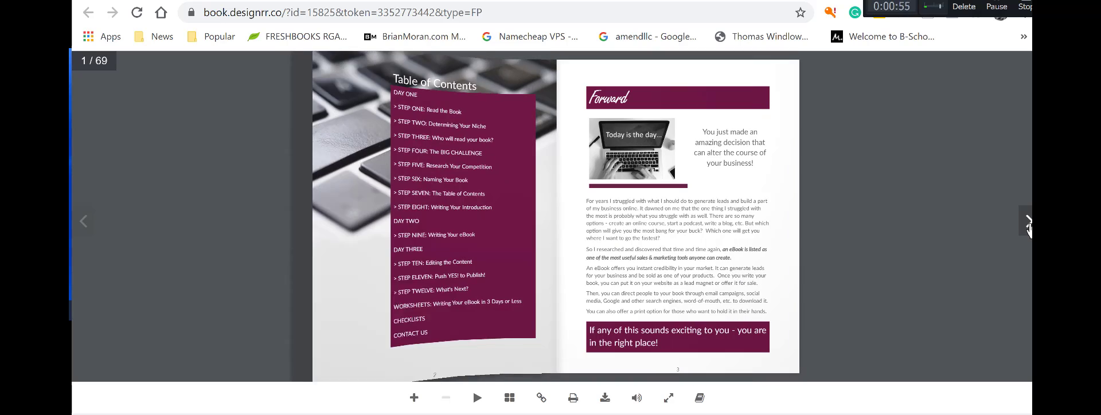
click(1027, 228)
click(1027, 228)
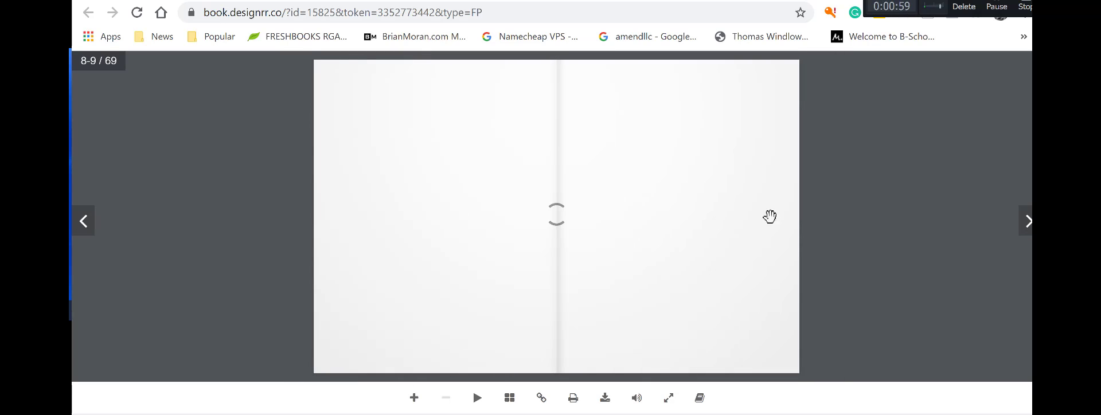
click(84, 221)
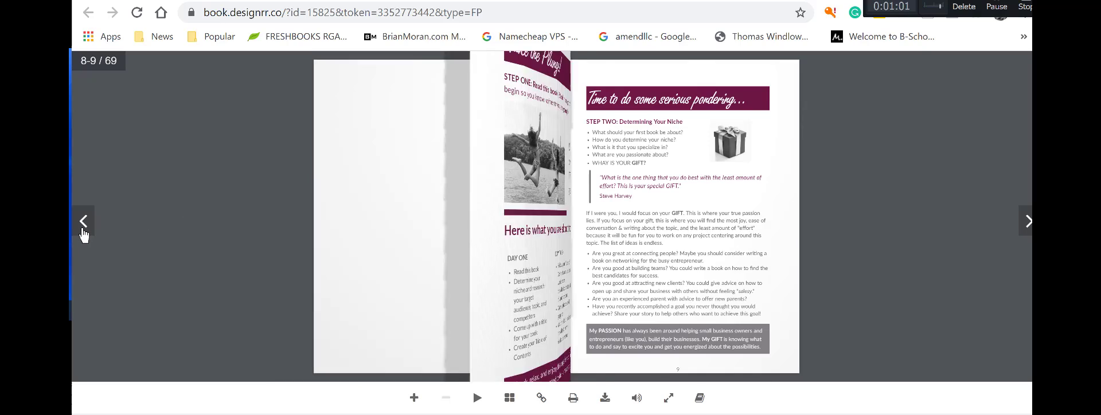
click(85, 224)
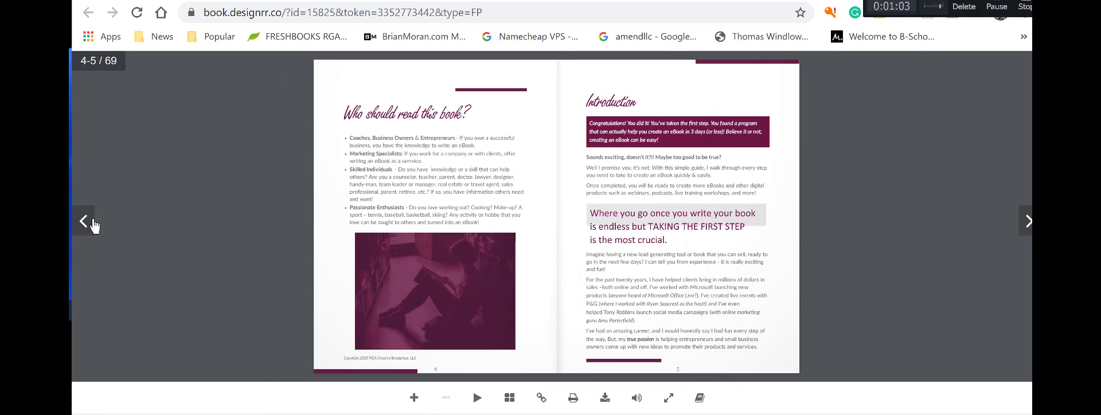
click(86, 223)
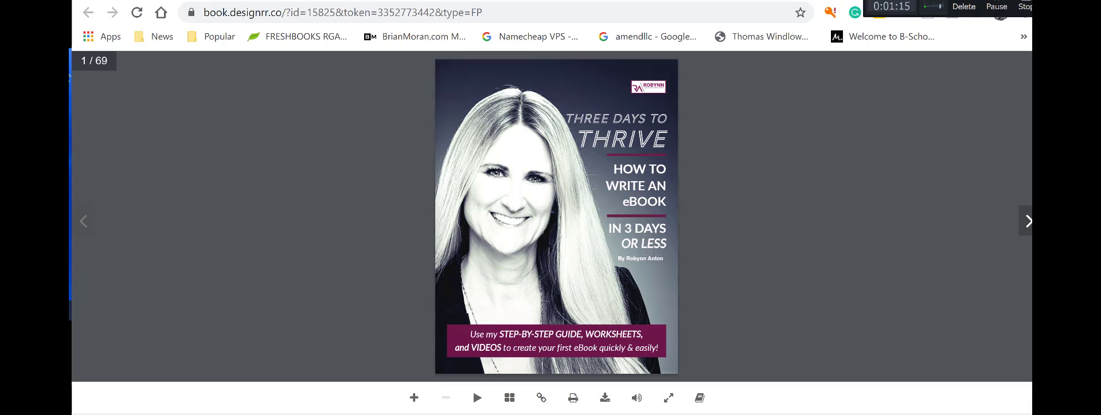
click(846, 2)
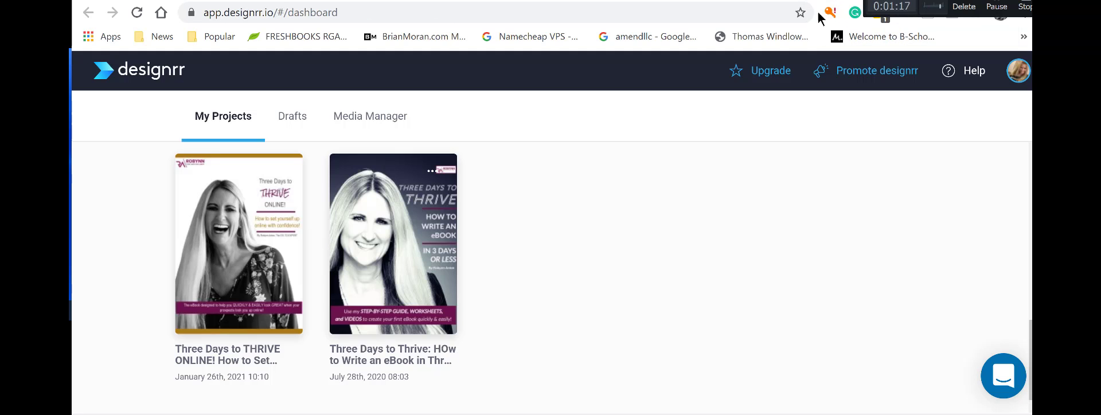
scroll(608, 189, up, 5)
scroll(605, 190, up, 3)
scroll(605, 189, down, 3)
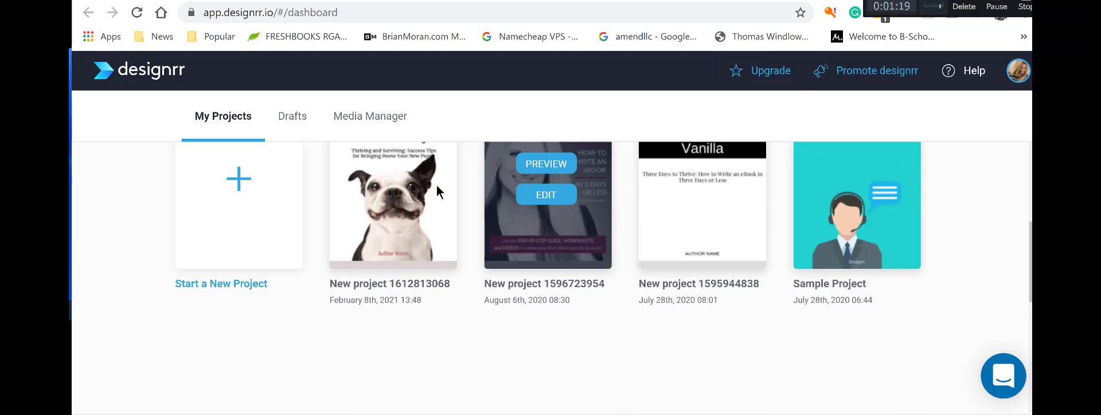
scroll(307, 201, up, 1)
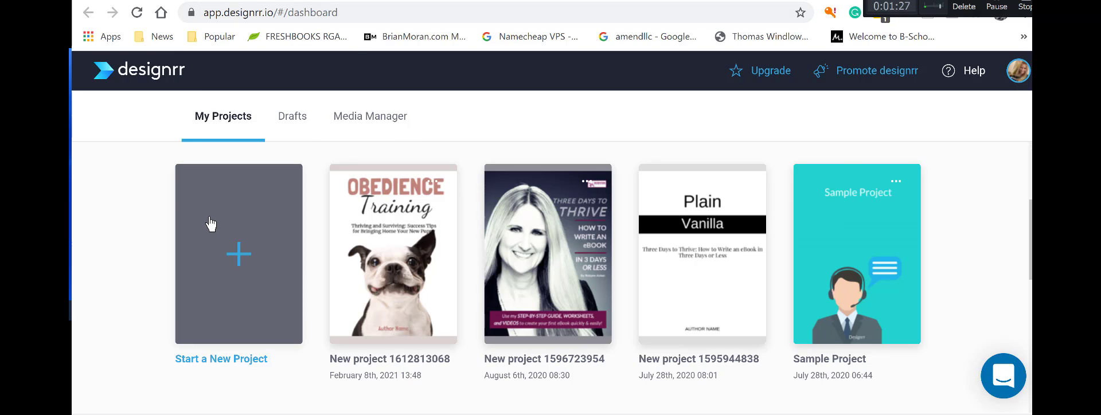
Start a new project and browse the import options: blog post/URL, Word DOCX, Google Doc, template.
click(239, 259)
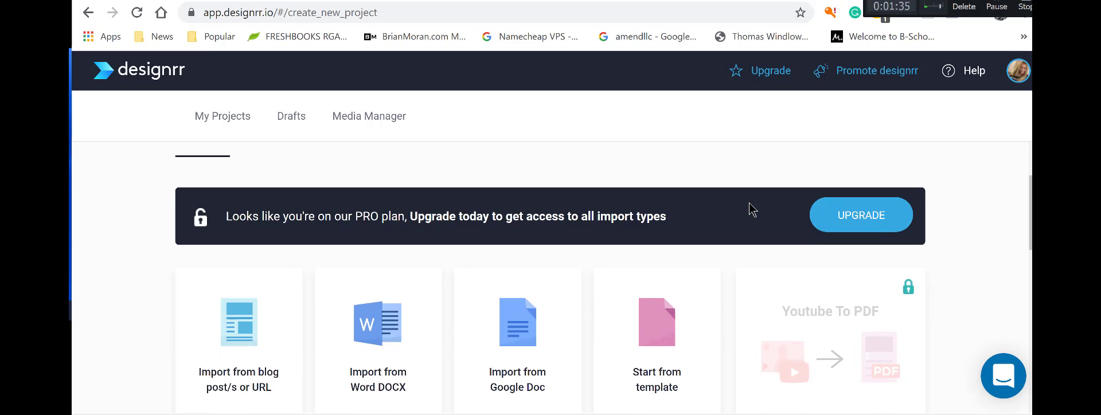
scroll(721, 138, down, 3)
scroll(717, 163, down, 1)
scroll(715, 162, up, 4)
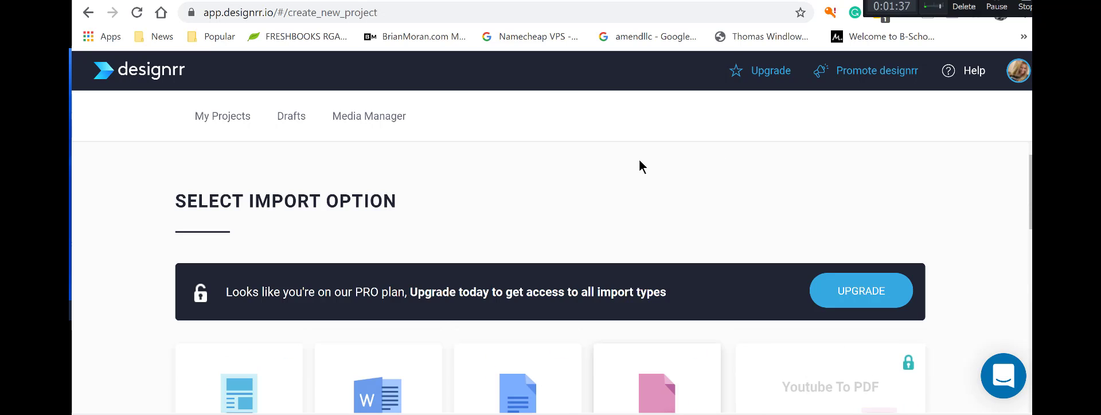
scroll(457, 233, down, 2)
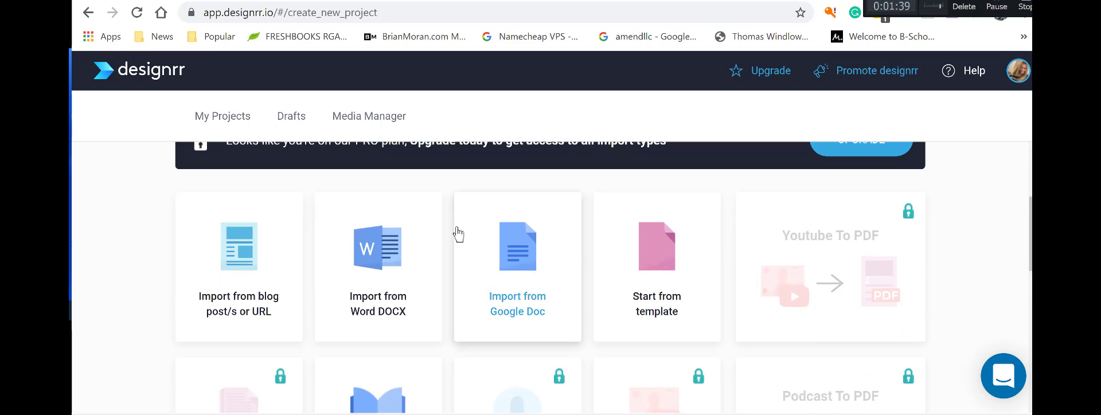
scroll(321, 218, up, 1)
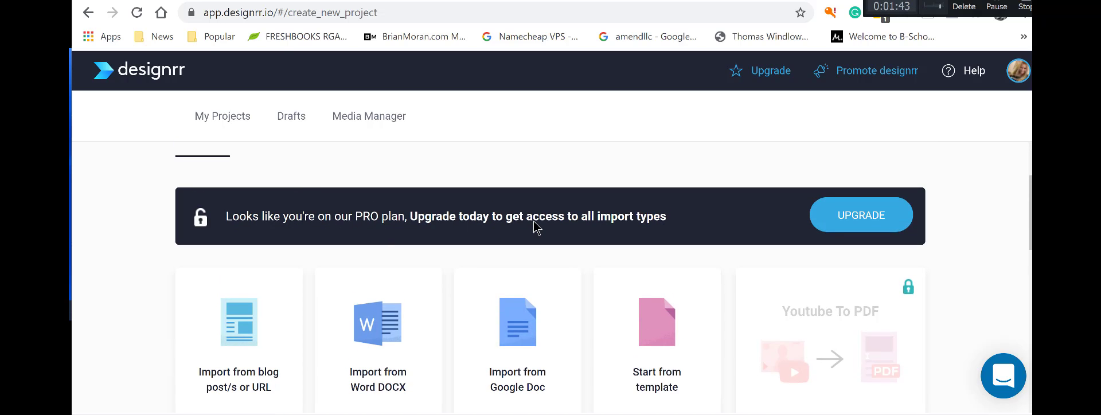
scroll(425, 207, down, 1)
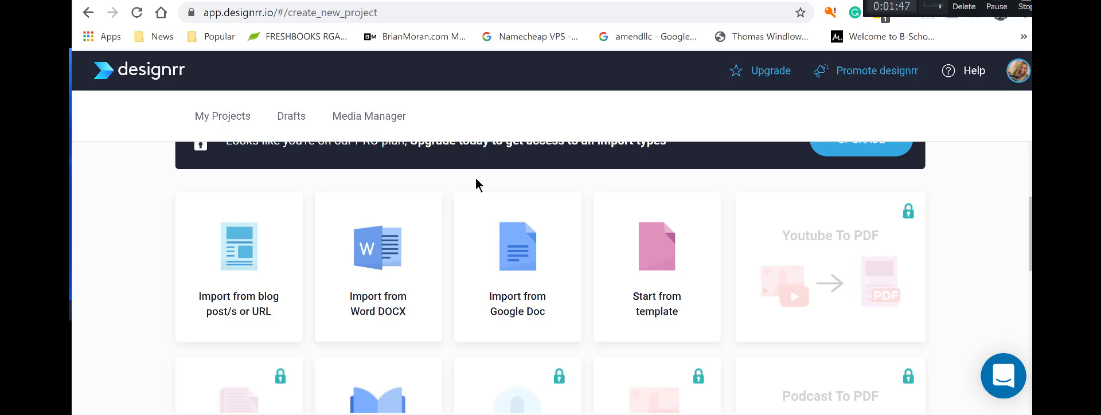
scroll(720, 206, up, 1)
scroll(664, 221, down, 1)
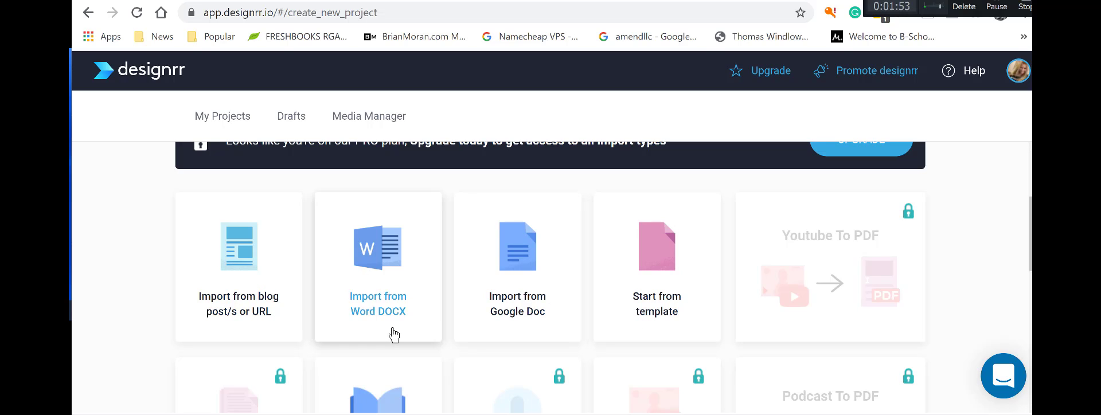
Import the Thriving and Surviving draft .docx from the computer as a project titled 'Thriving and Surviving'.
click(378, 263)
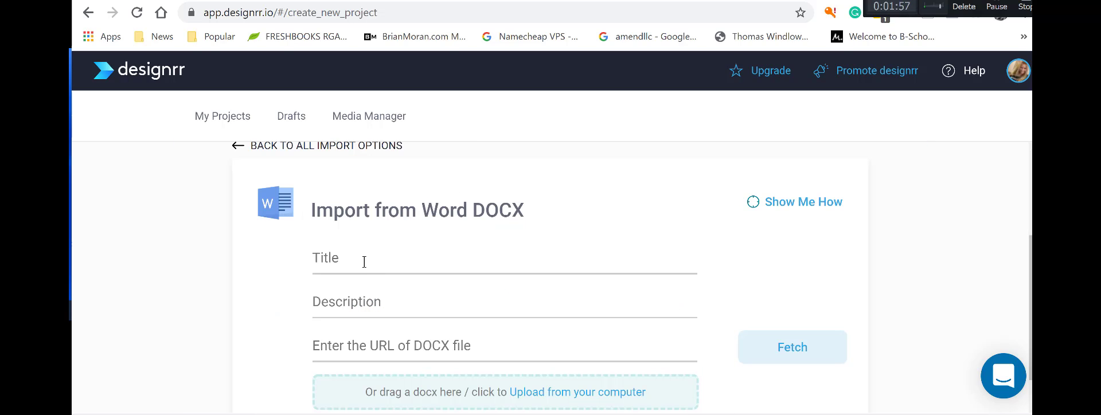
click(364, 261)
text(Thriving and Sur)
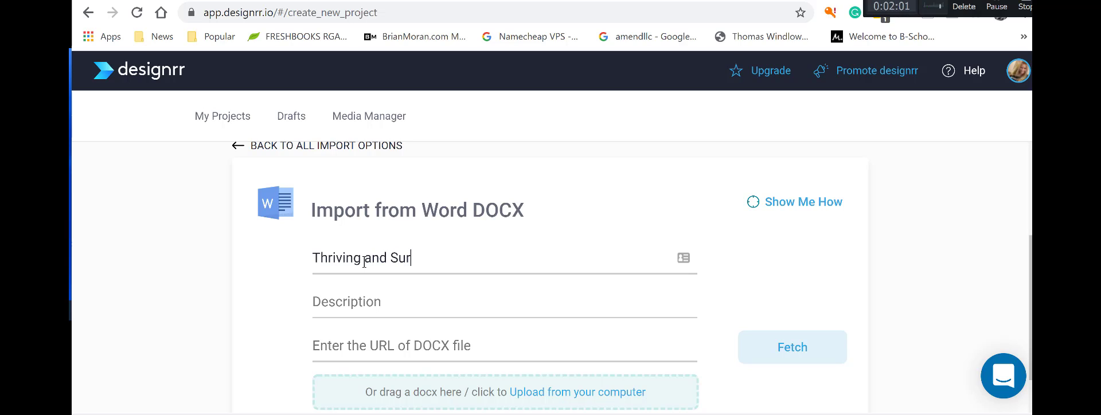
text(ving)
text(ving)
click(570, 393)
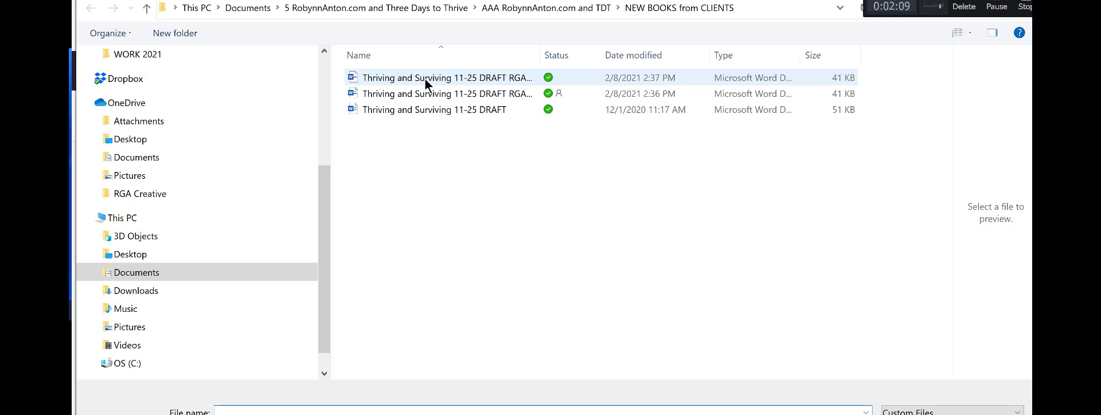
click(425, 79)
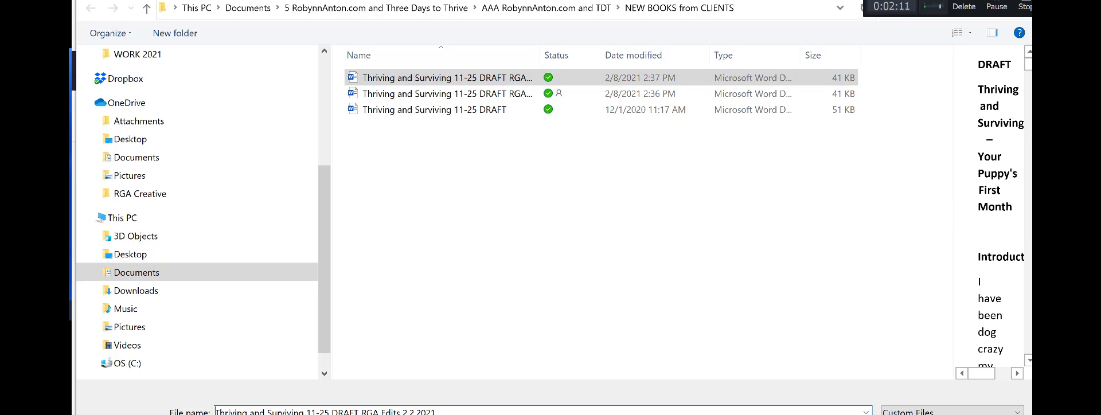
key(Return)
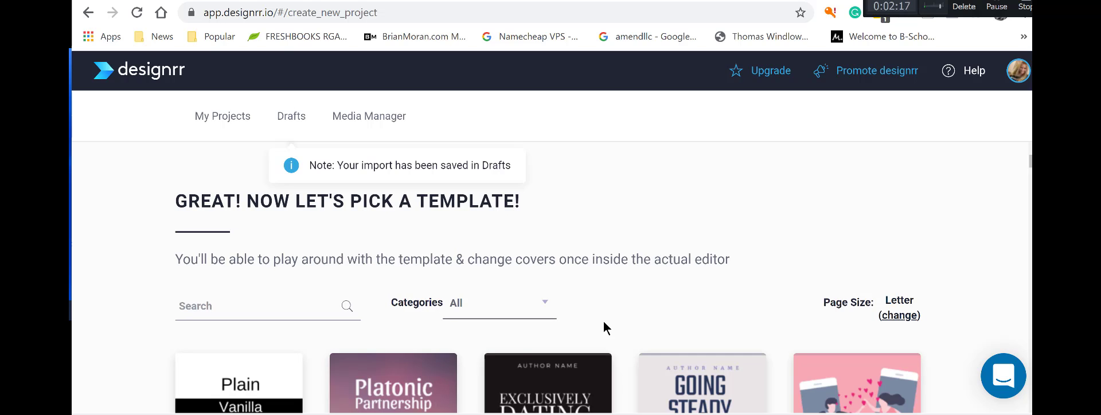
Search the template list for 'obedience training', which shows no matching templates.
scroll(696, 311, down, 3)
mouse_move(697, 318)
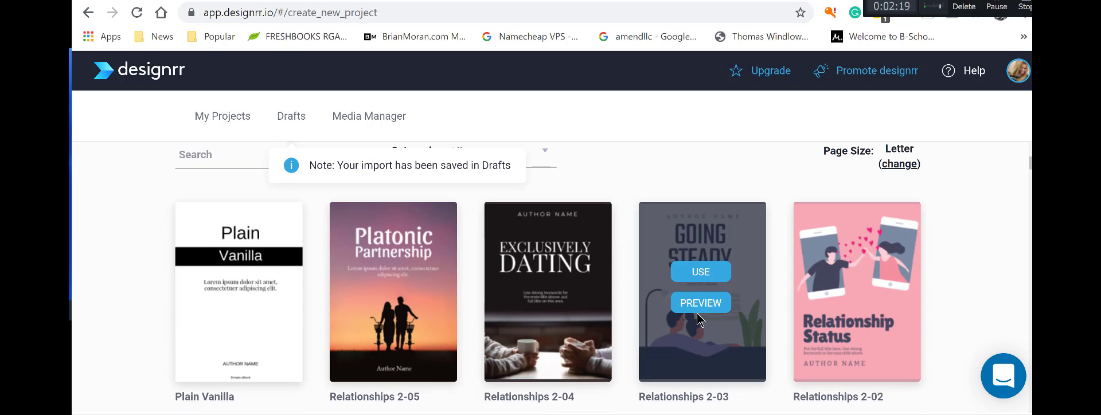
scroll(251, 346, up, 3)
click(238, 300)
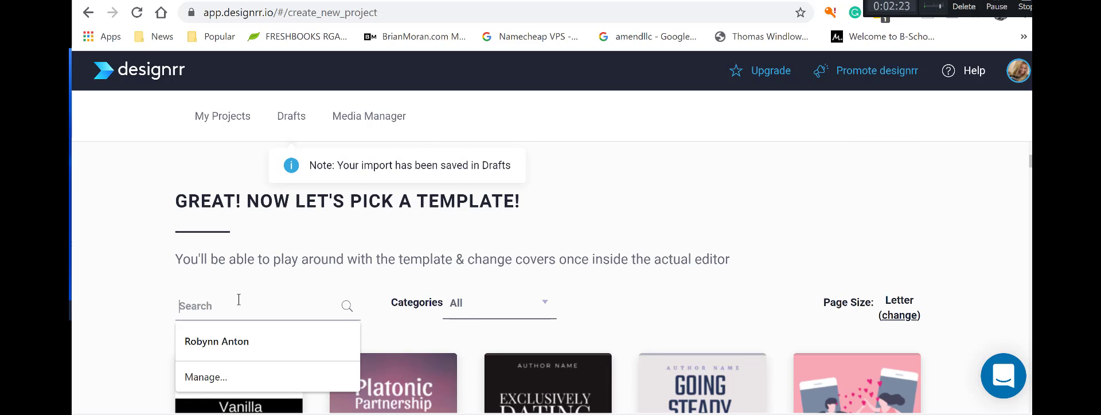
text(obedienc)
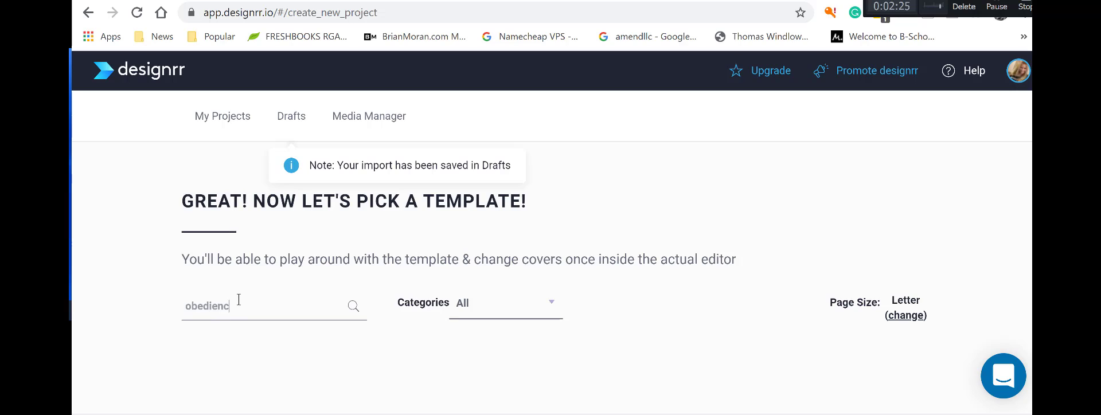
text(e training)
Return to the projects dashboard and start another new ebook project.
click(93, 18)
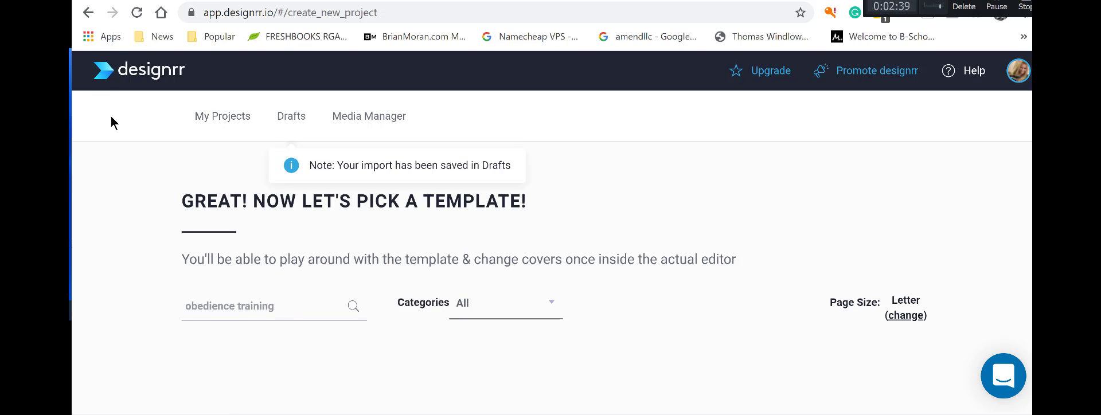
click(88, 13)
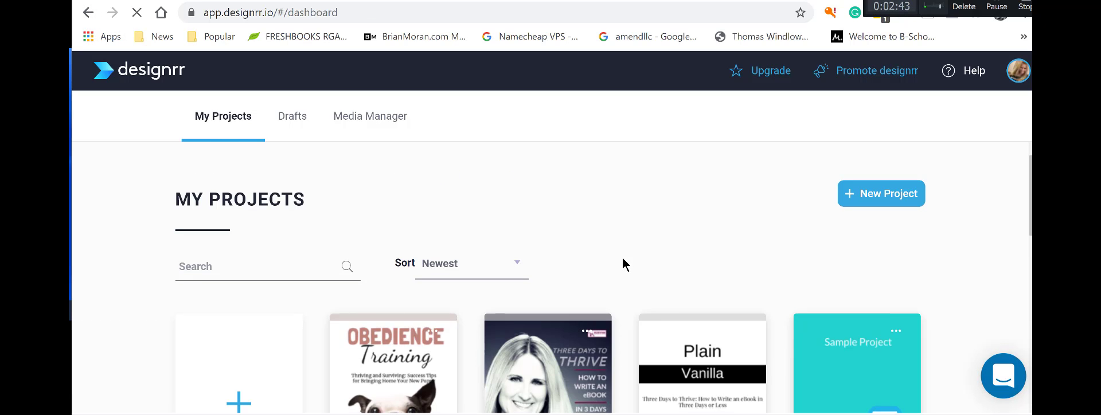
scroll(625, 265, down, 5)
scroll(625, 264, up, 5)
scroll(252, 344, down, 2)
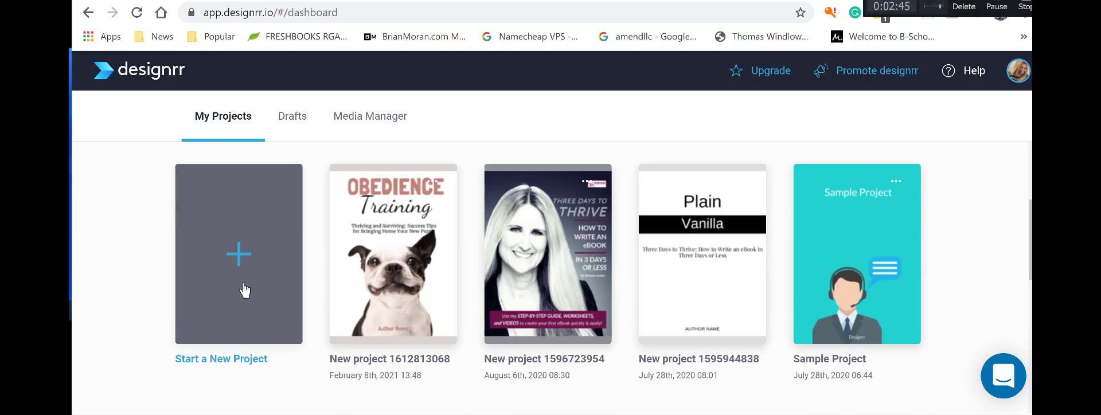
click(245, 290)
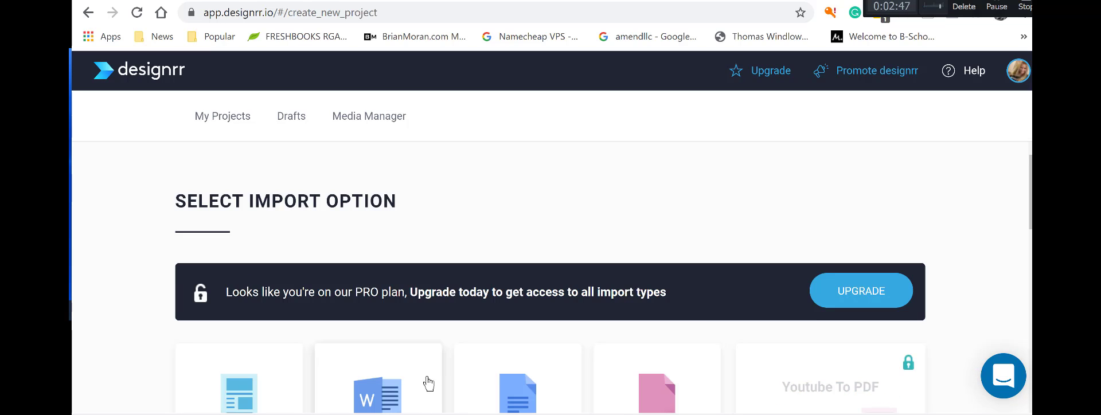
Import the most recent Thriving and Surviving Word draft under the title 'Thriving and Surviving'.
scroll(425, 381, down, 4)
click(423, 207)
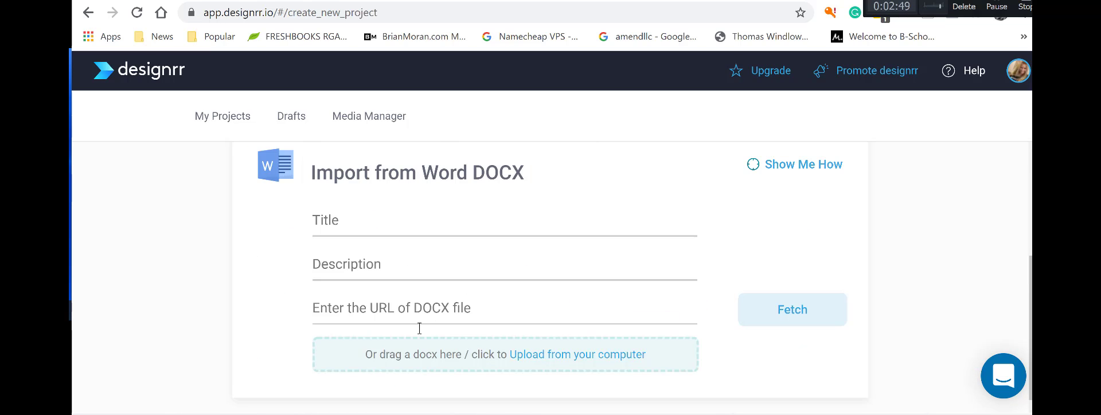
click(360, 222)
text(Th)
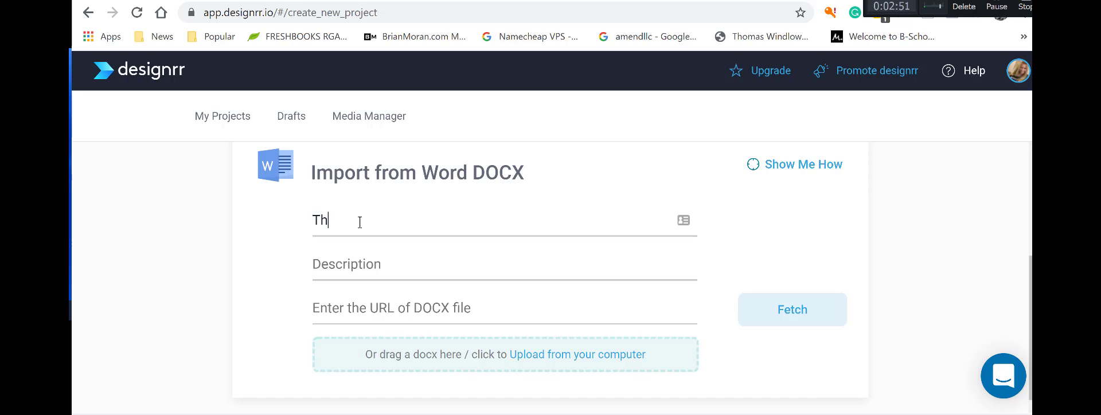
text(riving and SUrvinfg)
key(BackSpace)
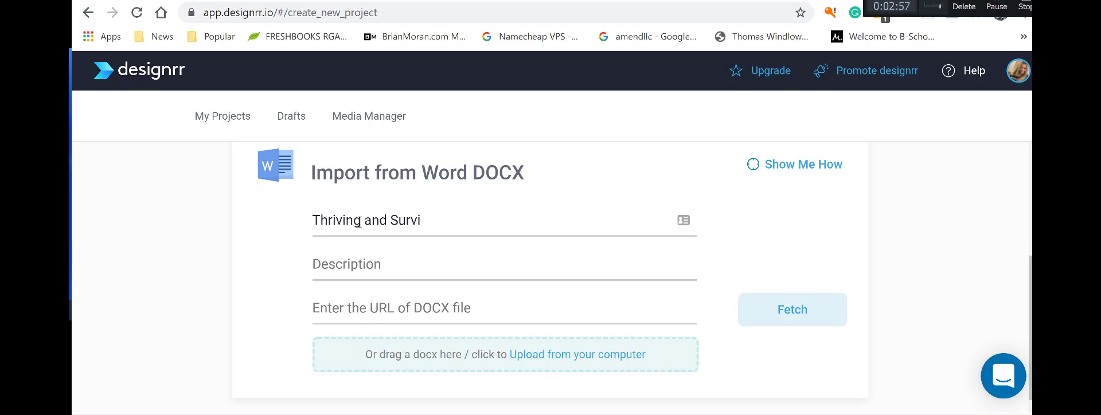
text(ng)
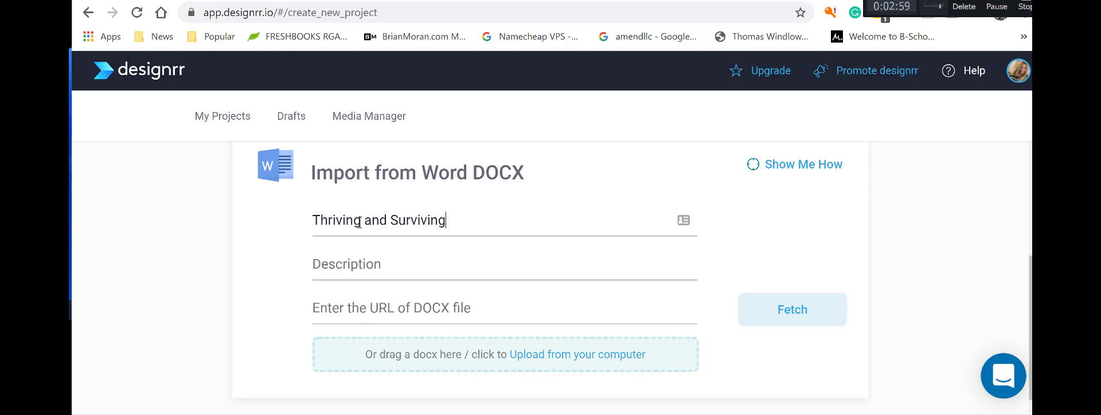
click(553, 360)
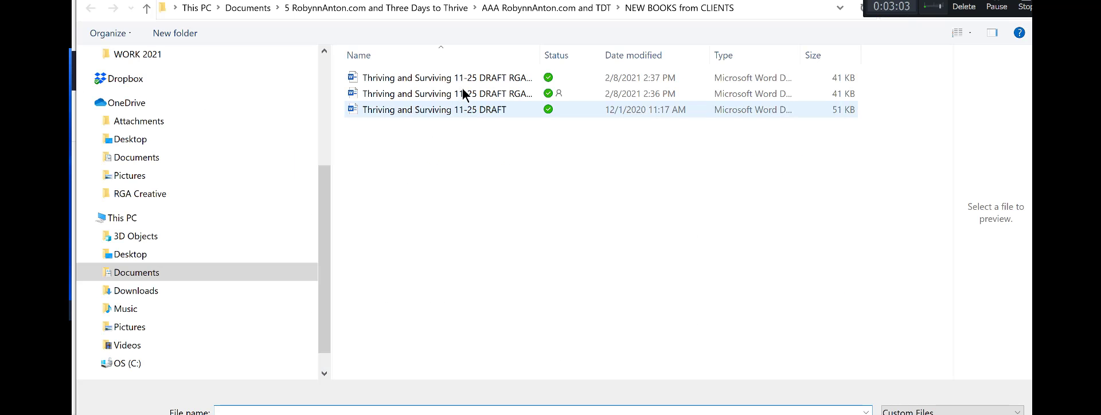
click(468, 80)
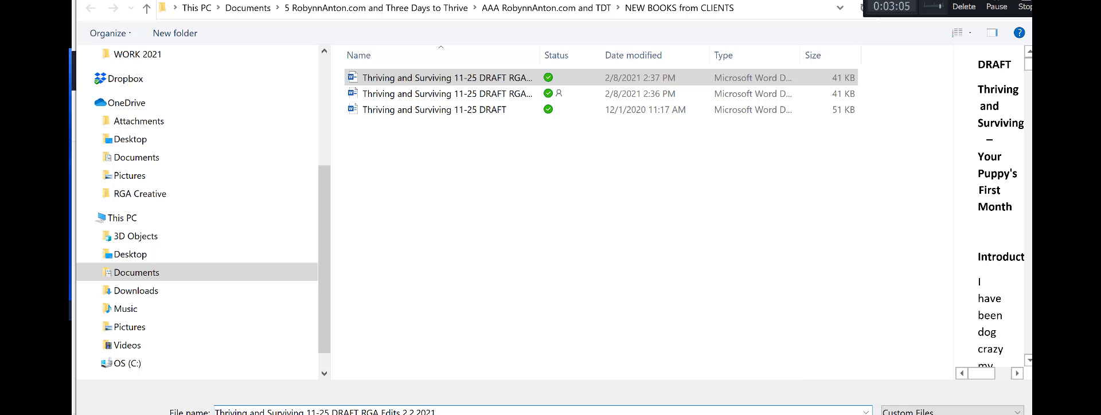
key(Return)
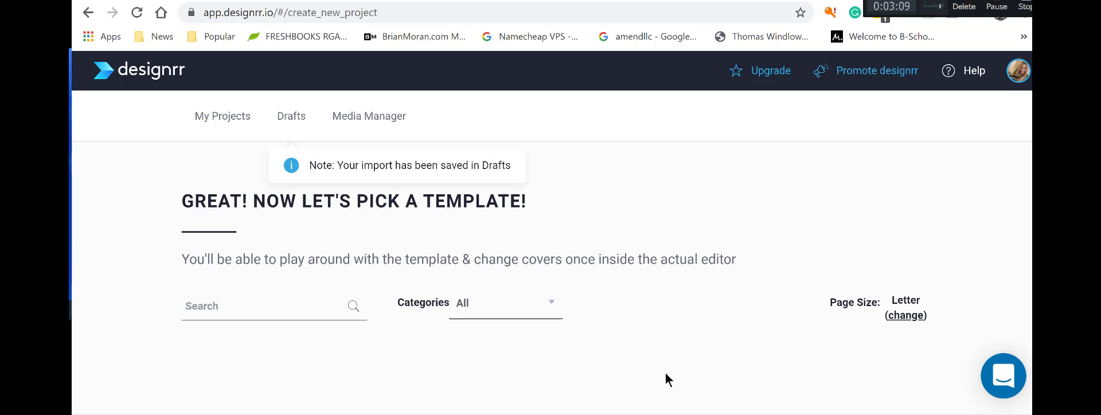
scroll(622, 370, down, 9)
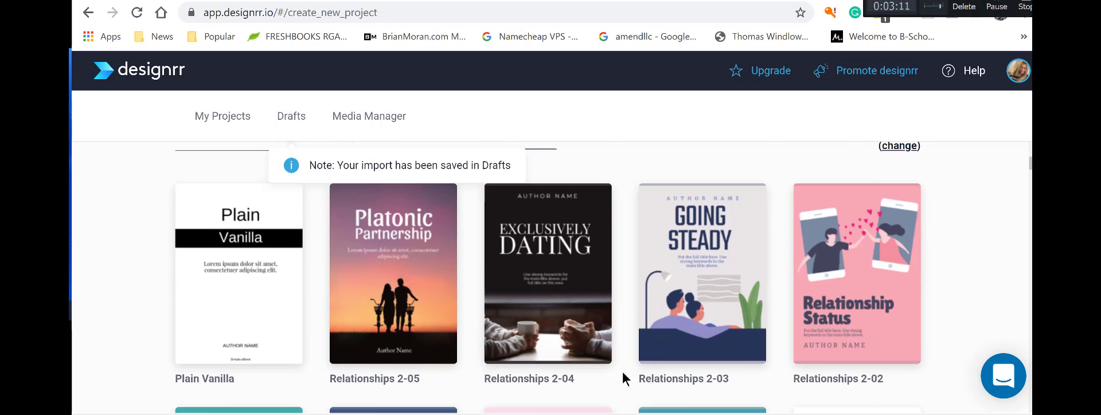
scroll(622, 370, up, 5)
scroll(622, 370, down, 7)
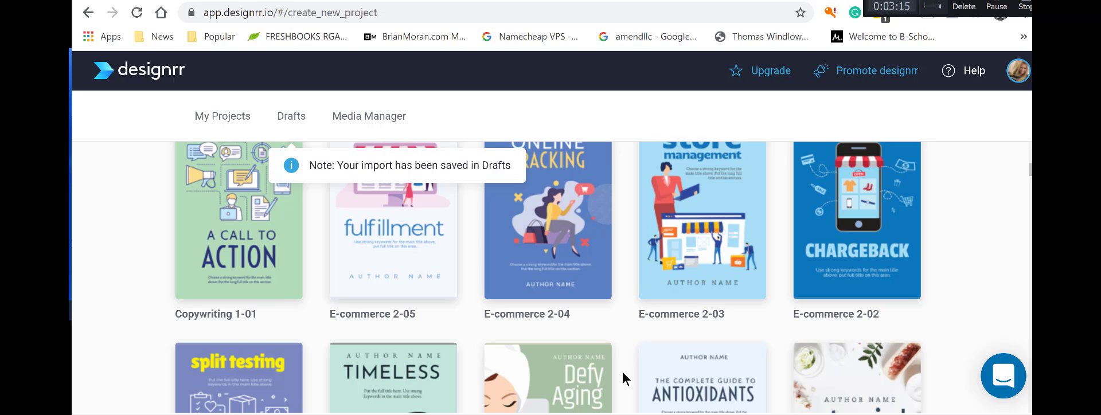
scroll(621, 370, down, 6)
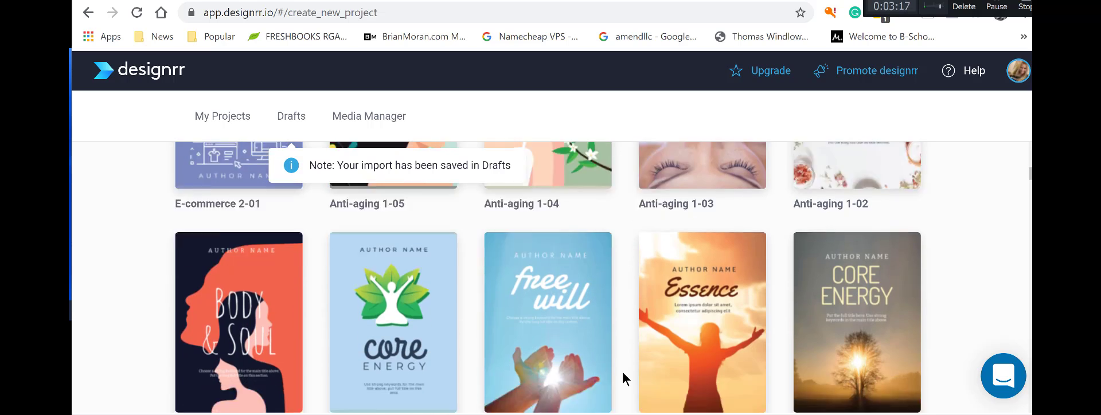
scroll(622, 370, down, 9)
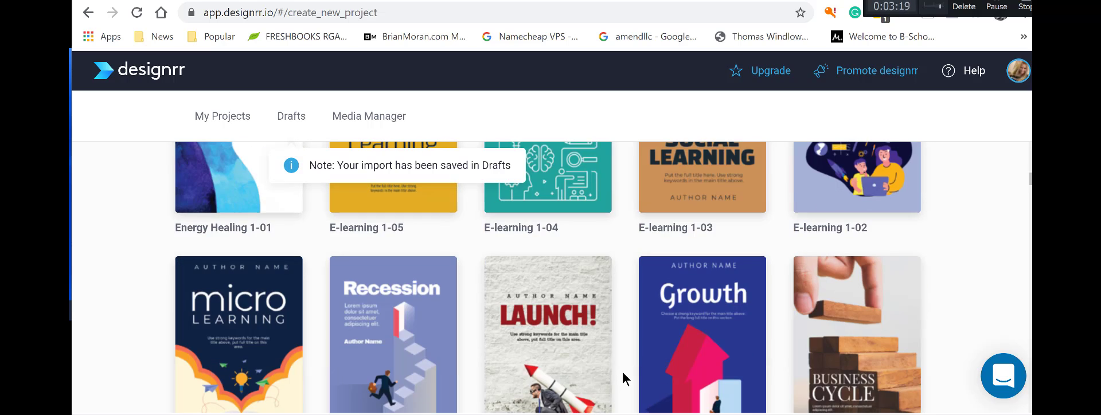
scroll(623, 379, down, 4)
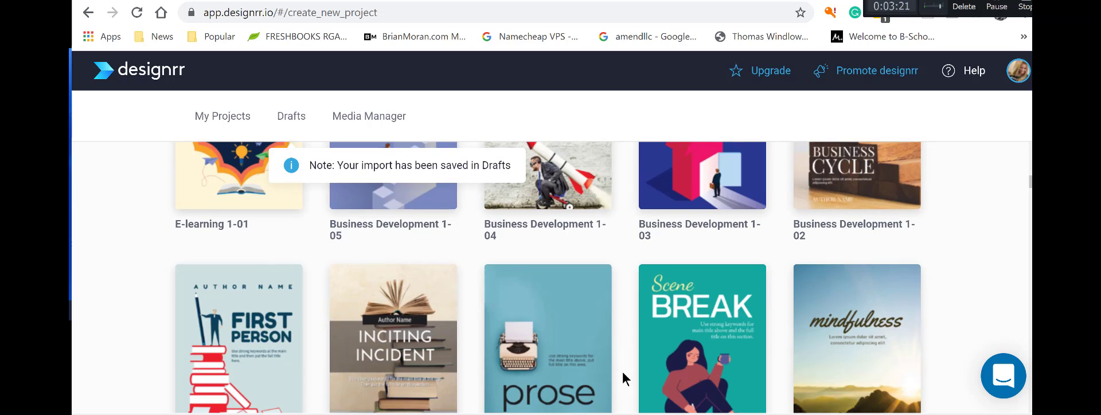
scroll(622, 370, down, 16)
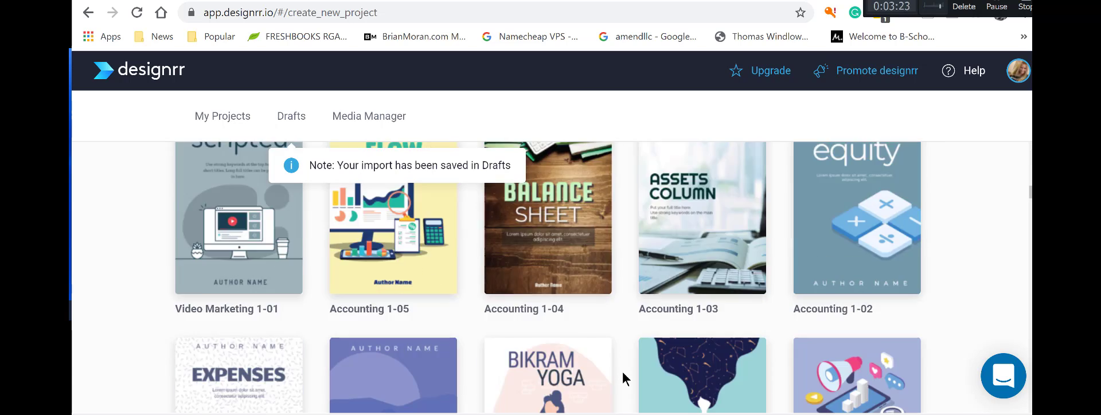
scroll(622, 369, down, 20)
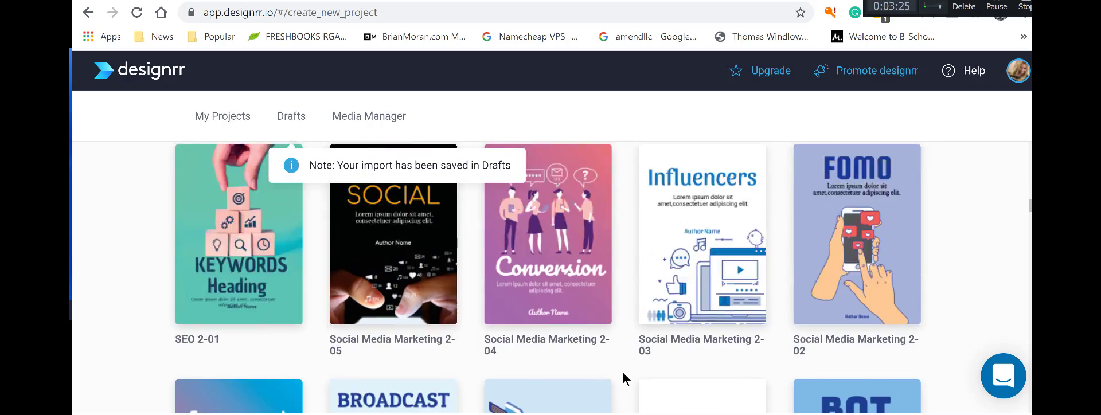
scroll(622, 370, up, 4)
scroll(622, 370, down, 20)
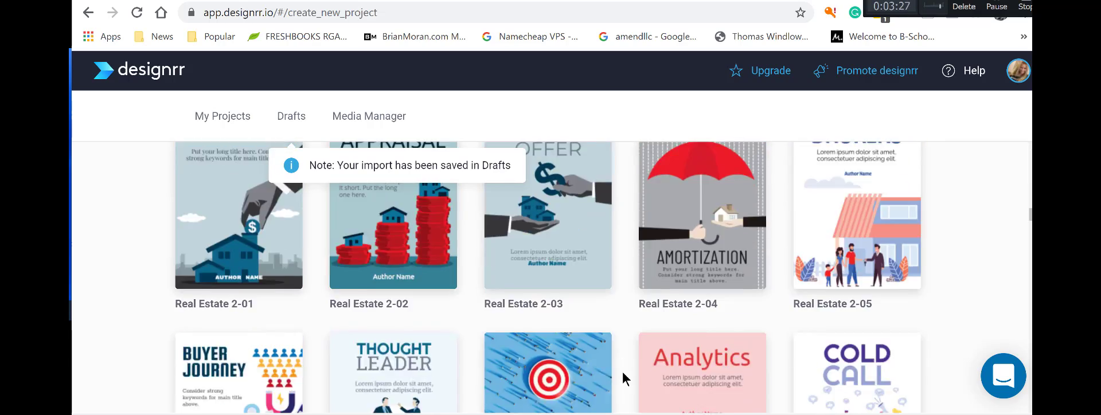
scroll(622, 370, down, 20)
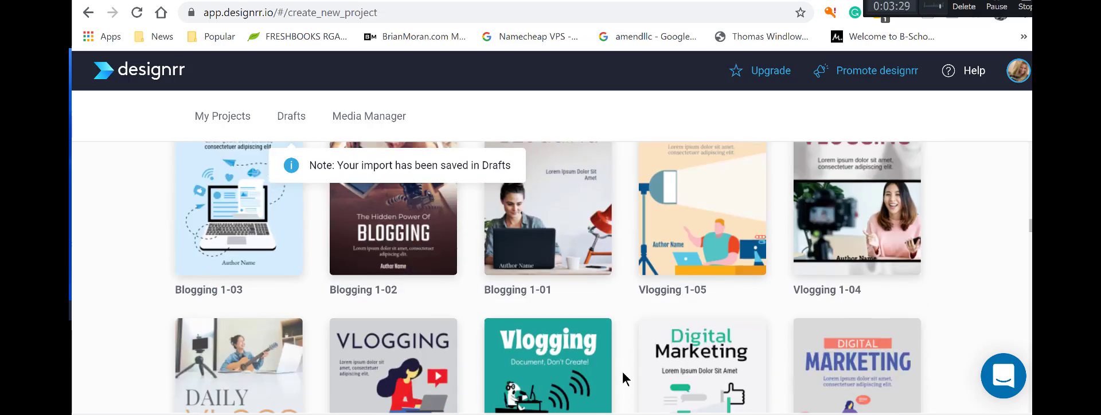
scroll(623, 373, down, 6)
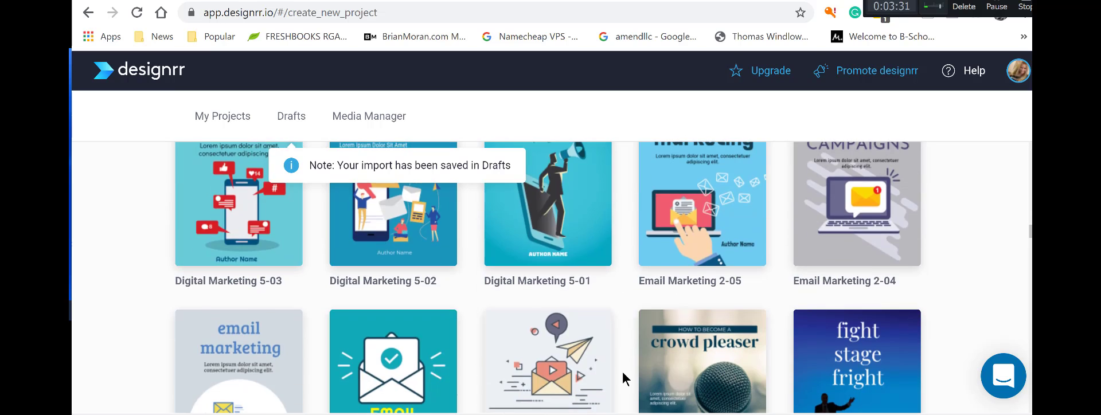
scroll(622, 370, down, 9)
scroll(659, 374, up, 3)
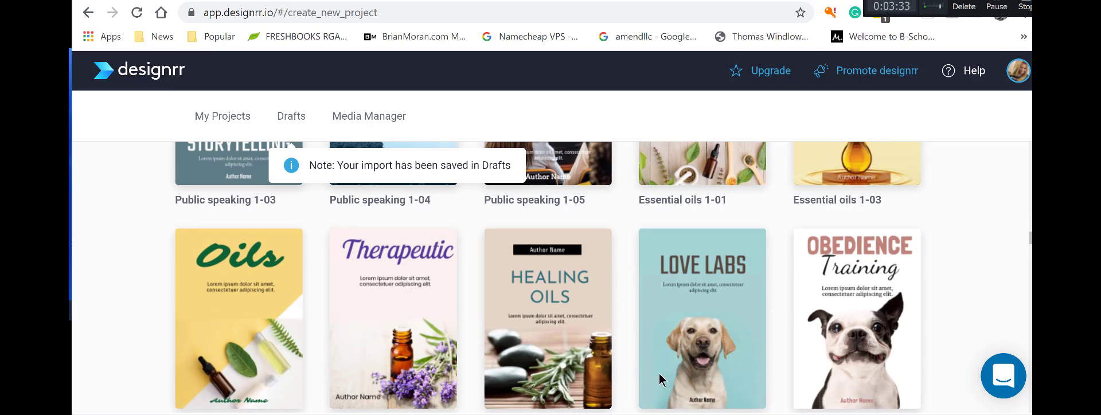
scroll(720, 363, down, 3)
scroll(720, 367, up, 3)
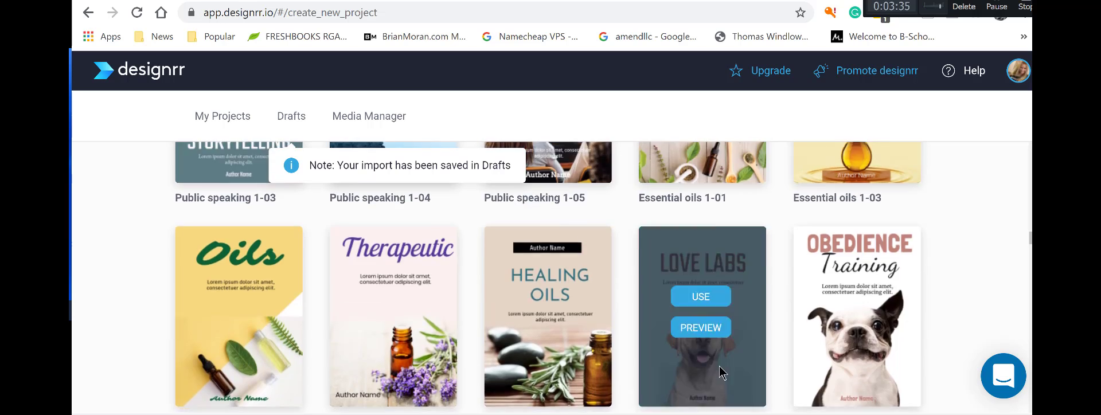
scroll(720, 368, down, 6)
scroll(721, 369, up, 3)
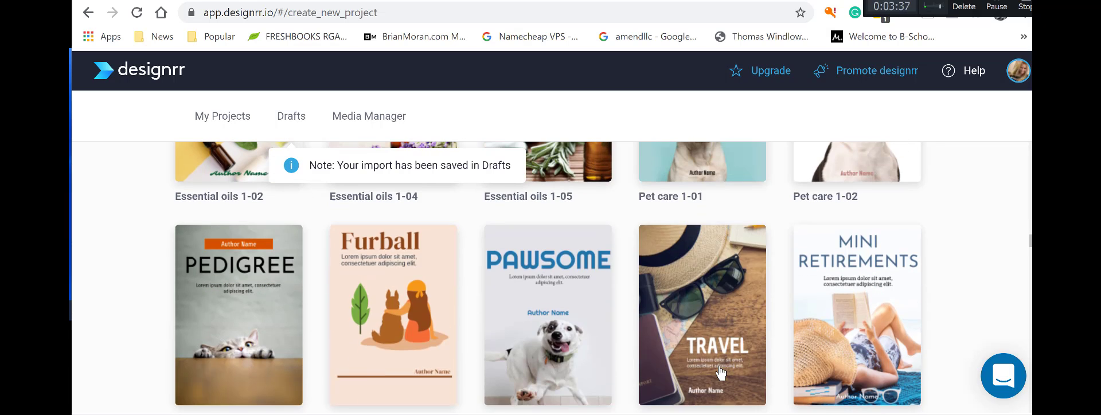
scroll(869, 367, up, 3)
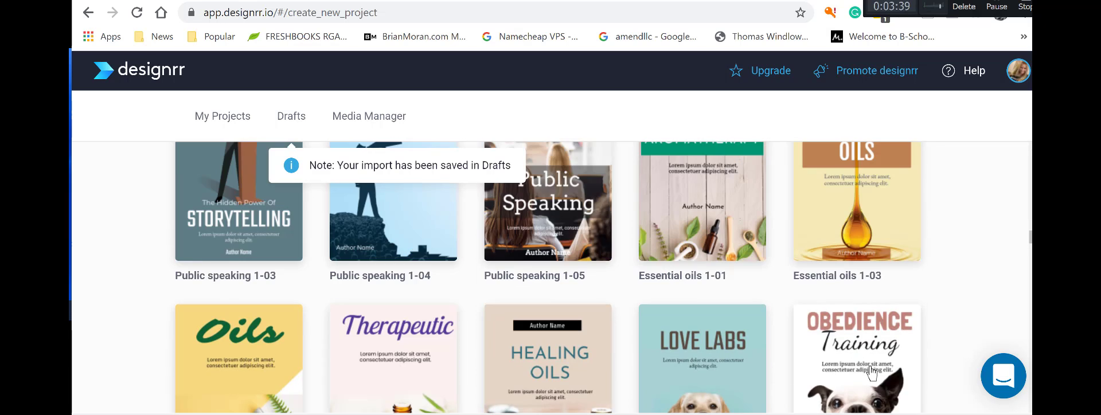
scroll(872, 372, down, 3)
Preview the Pet care 1-02 template's pages, then apply it to the ebook.
click(858, 255)
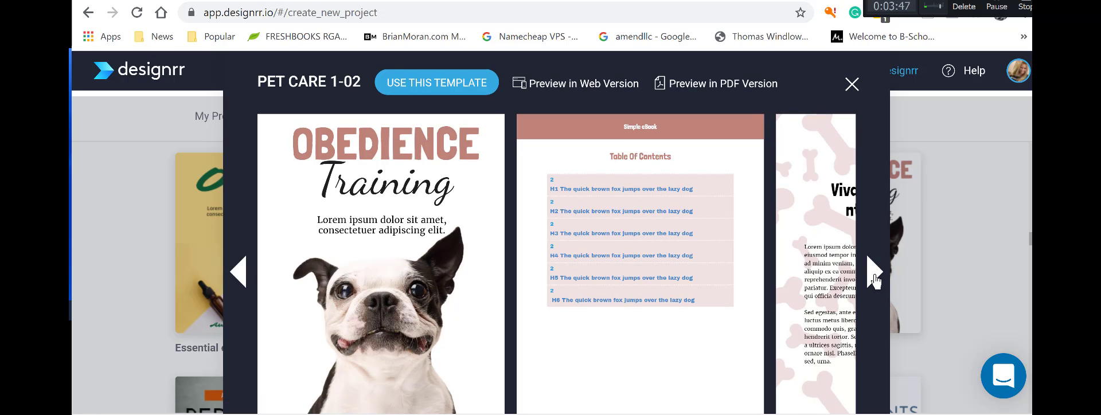
click(875, 280)
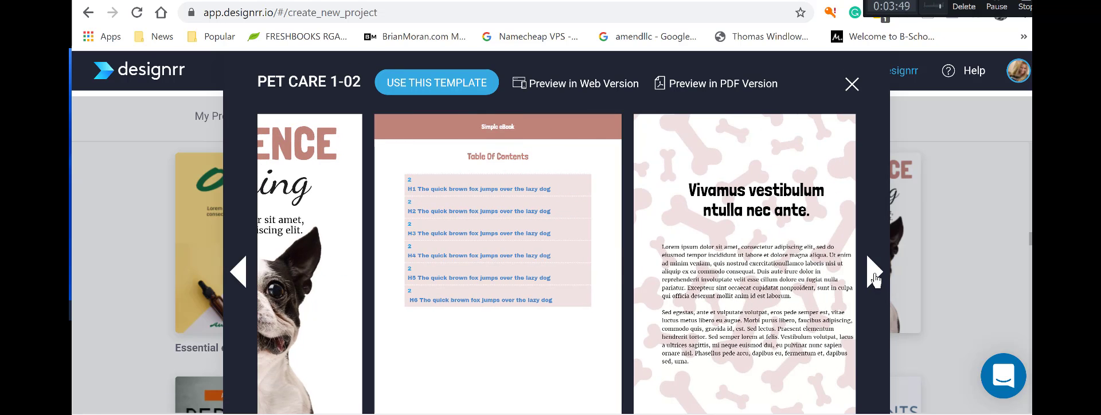
click(240, 272)
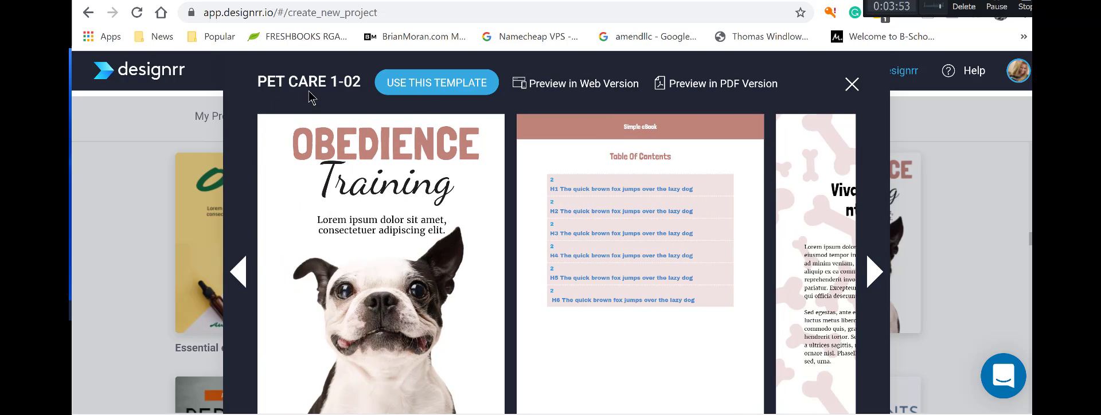
click(437, 83)
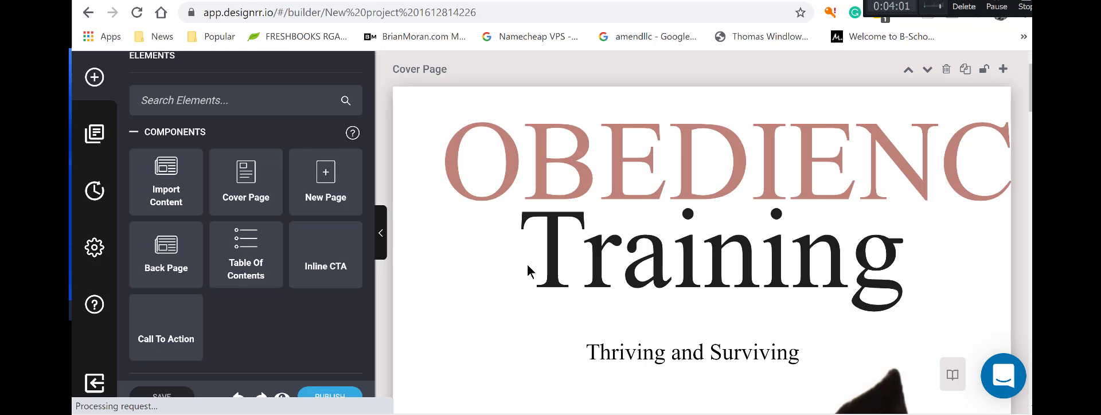
Scroll through the Thriving and Surviving interior pages and back up to the Obedience Training cover.
scroll(526, 264, down, 10)
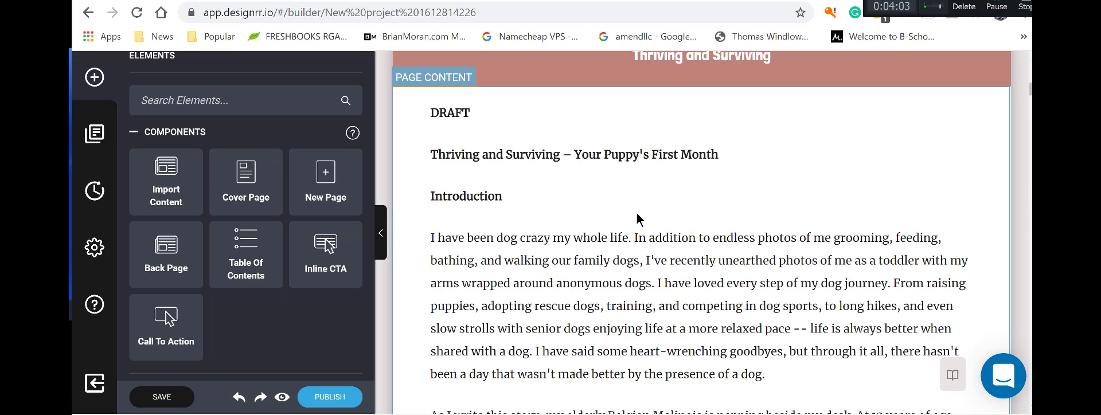
scroll(693, 256, up, 10)
scroll(696, 256, up, 4)
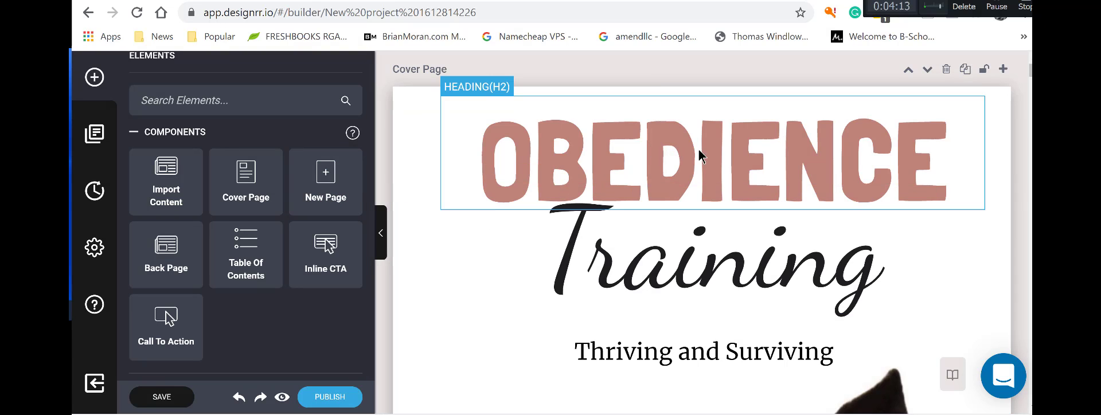
scroll(874, 173, down, 10)
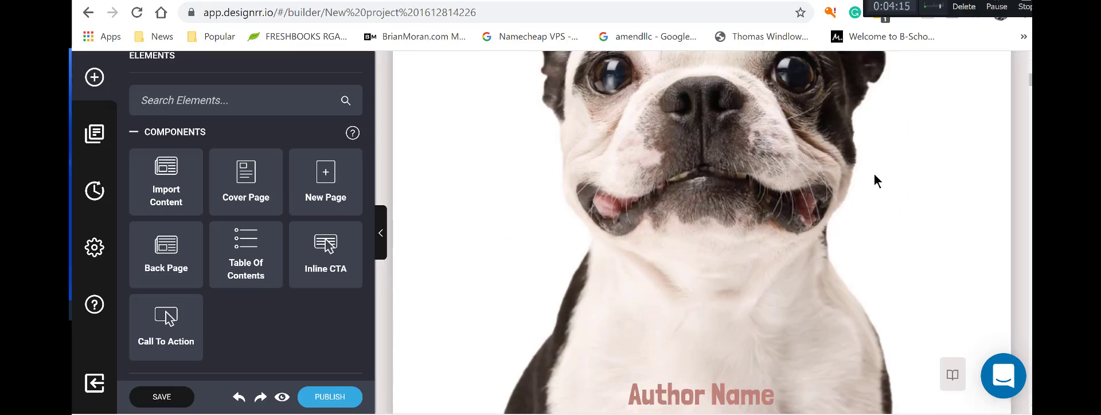
scroll(874, 180, down, 10)
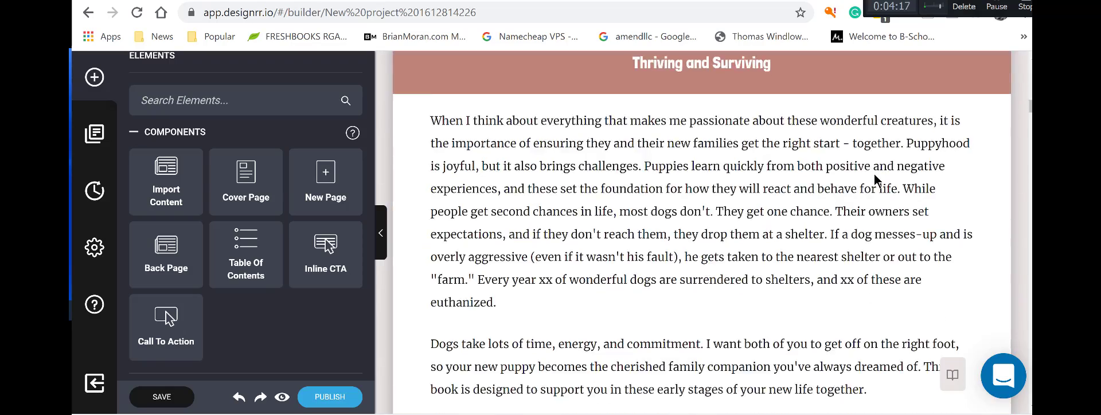
scroll(874, 179, down, 15)
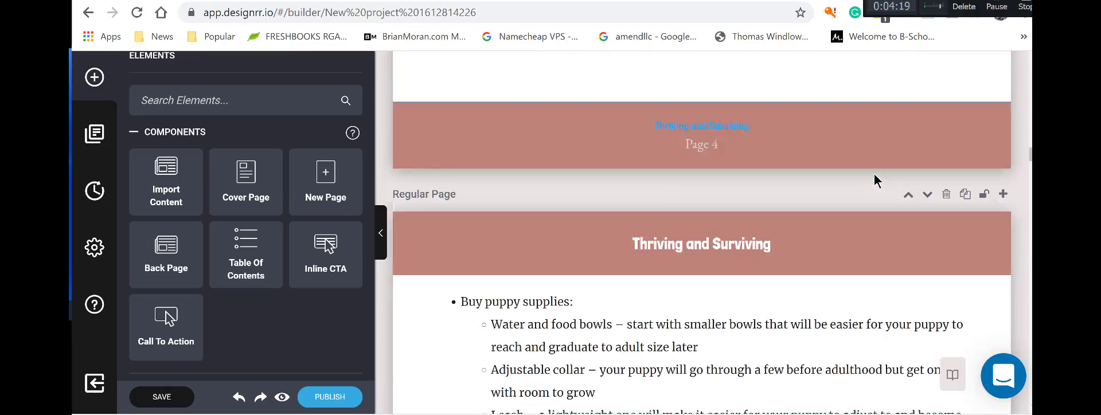
scroll(875, 178, down, 20)
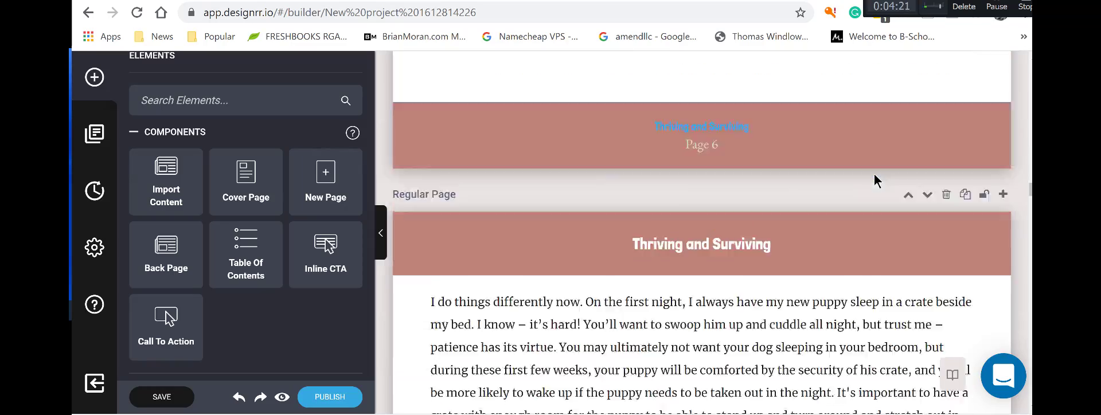
scroll(874, 178, down, 20)
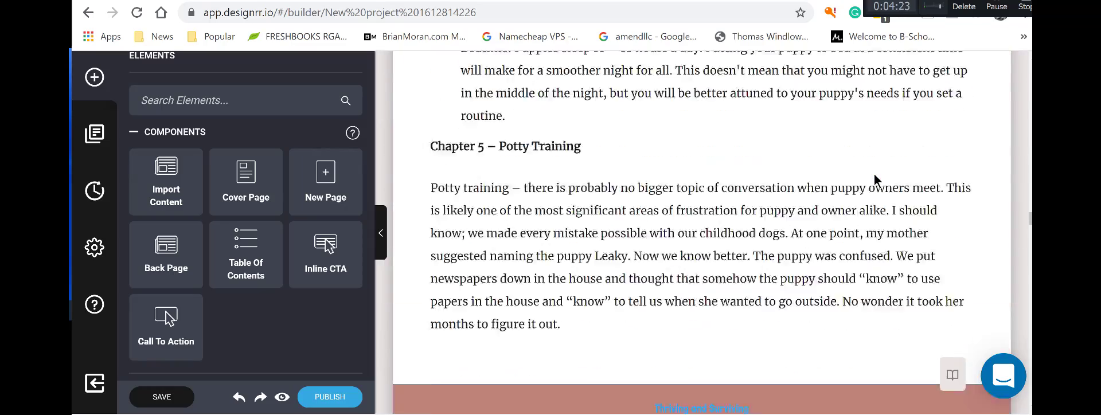
scroll(875, 180, down, 5)
scroll(875, 167, up, 20)
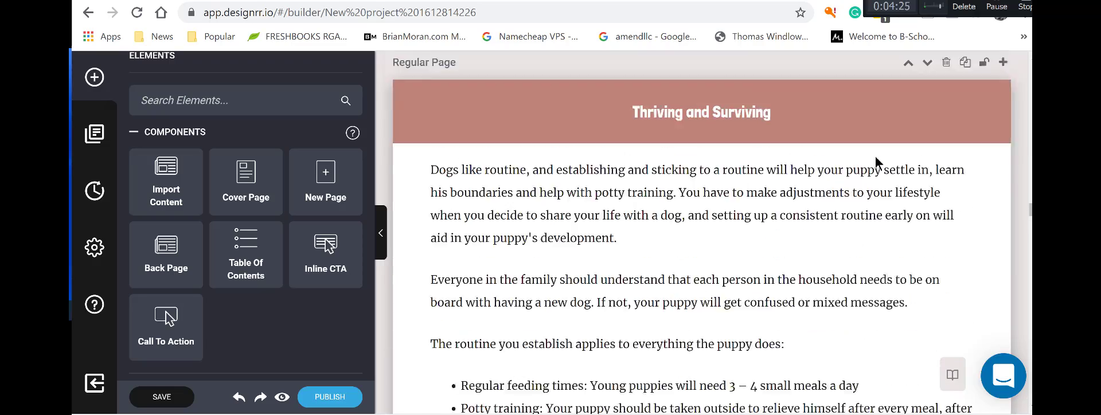
scroll(875, 156, up, 15)
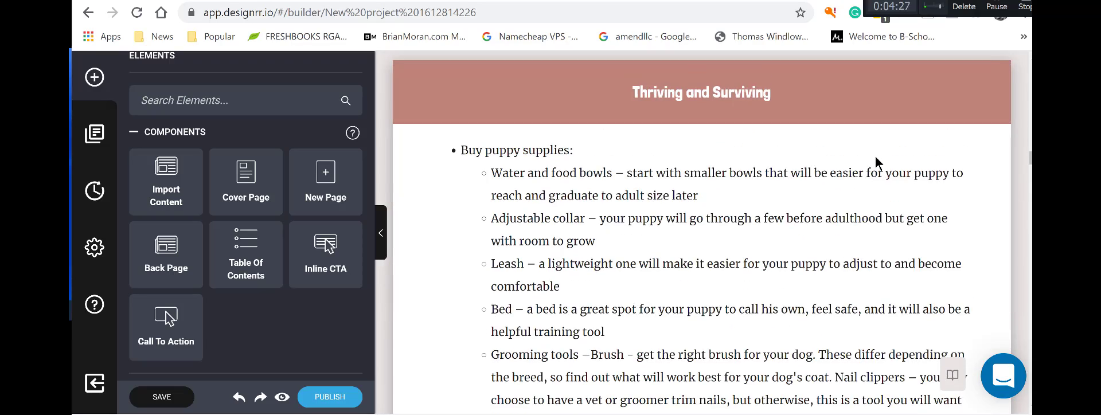
scroll(875, 156, up, 3)
scroll(875, 153, down, 10)
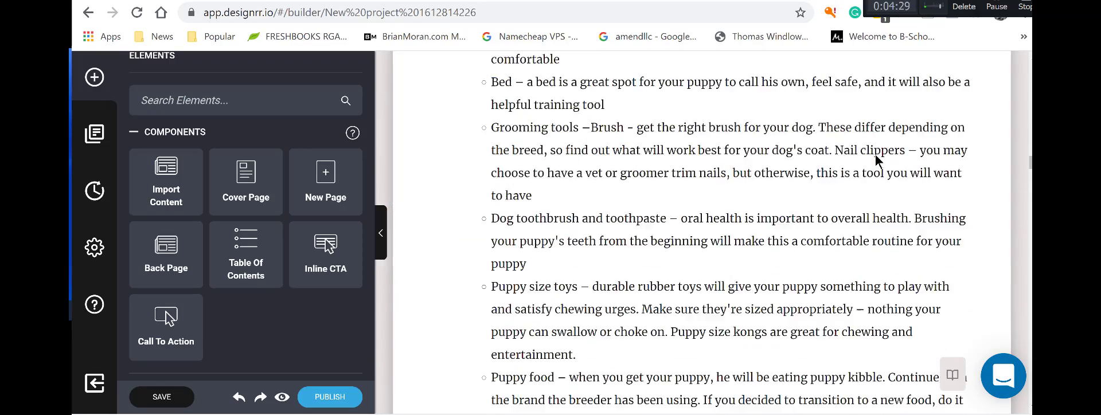
scroll(875, 153, down, 2)
scroll(876, 153, up, 10)
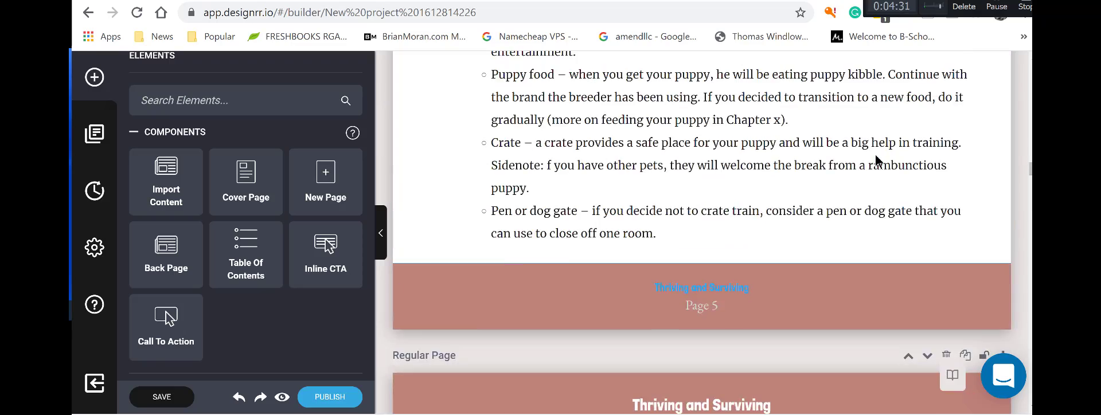
scroll(765, 360, up, 3)
scroll(753, 355, down, 8)
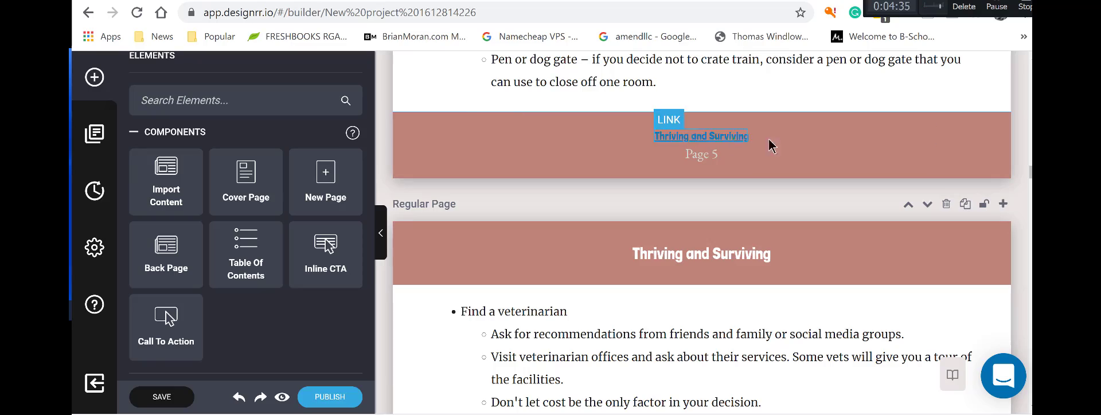
scroll(907, 146, up, 5)
scroll(905, 144, up, 20)
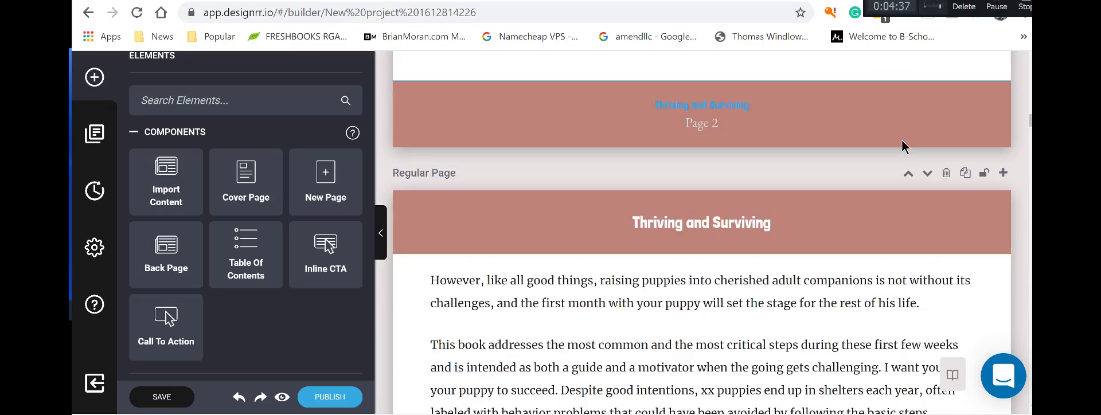
scroll(902, 146, up, 20)
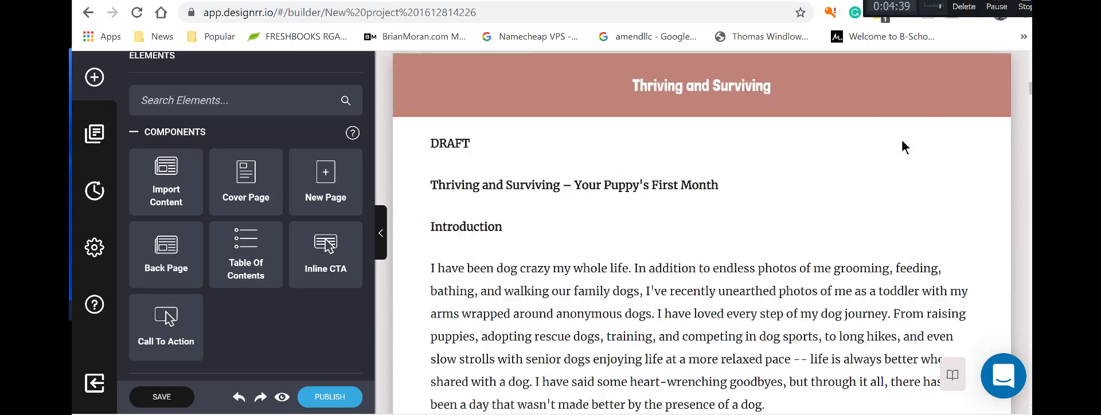
scroll(901, 146, up, 5)
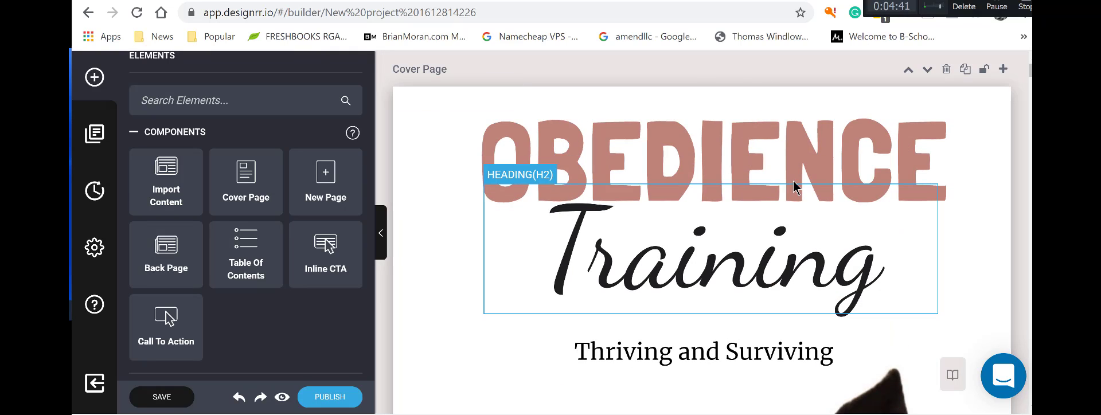
Begin rewording the OBEDIENCE cover heading to THRIVING.
click(754, 162)
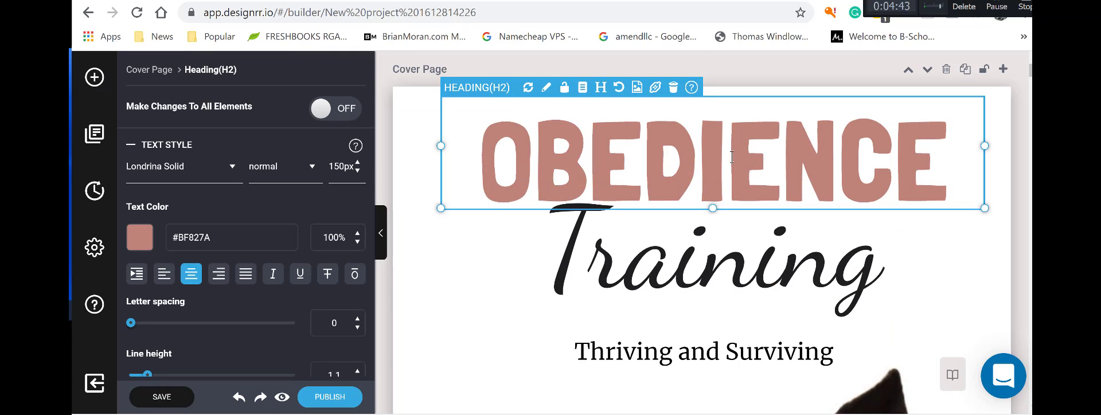
click(732, 156)
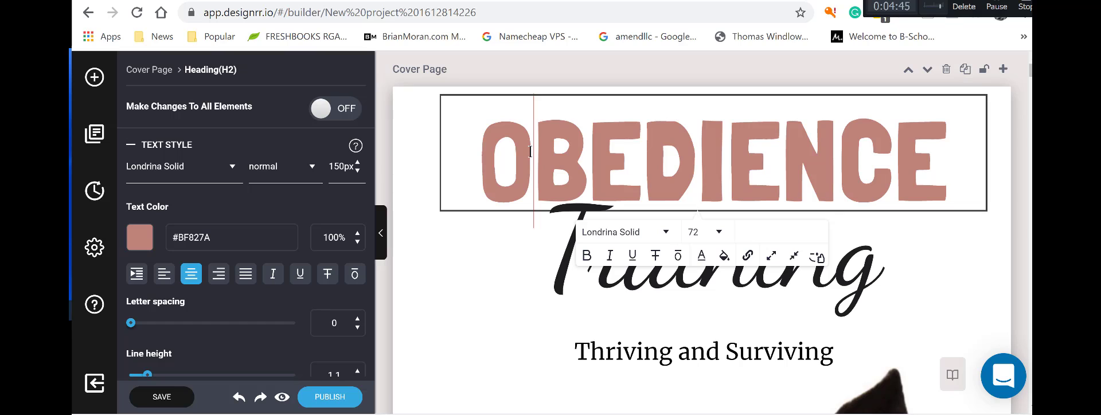
click(530, 151)
key(BackSpace)
text(T)
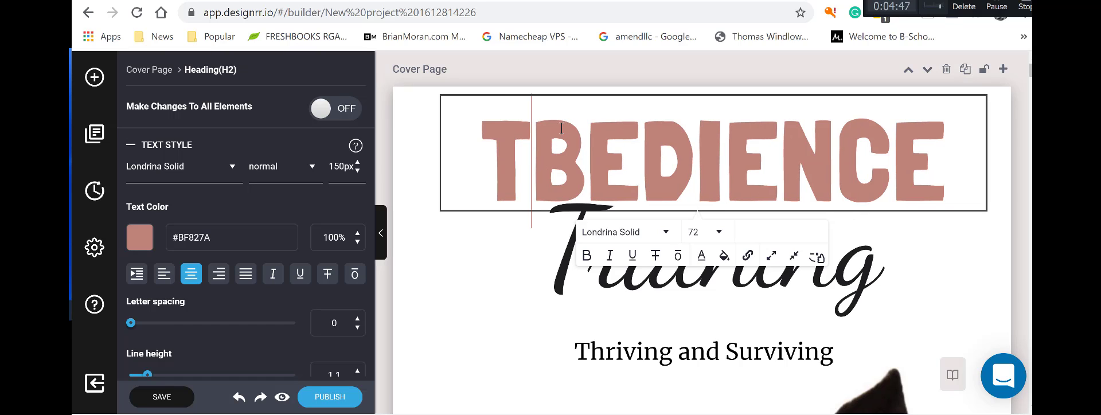
text(rh)
key(BackSpace)
key(BackSpace)
text(HRIVING)
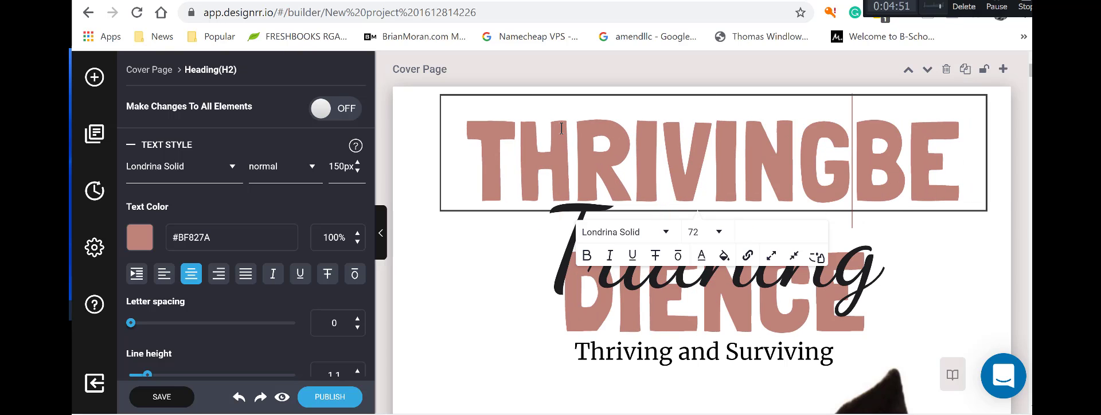
key(Delete)
key(Delete)
key(Delete)
key(Delete)
key(Delete)
key(Delete)
key(Delete)
key(Delete)
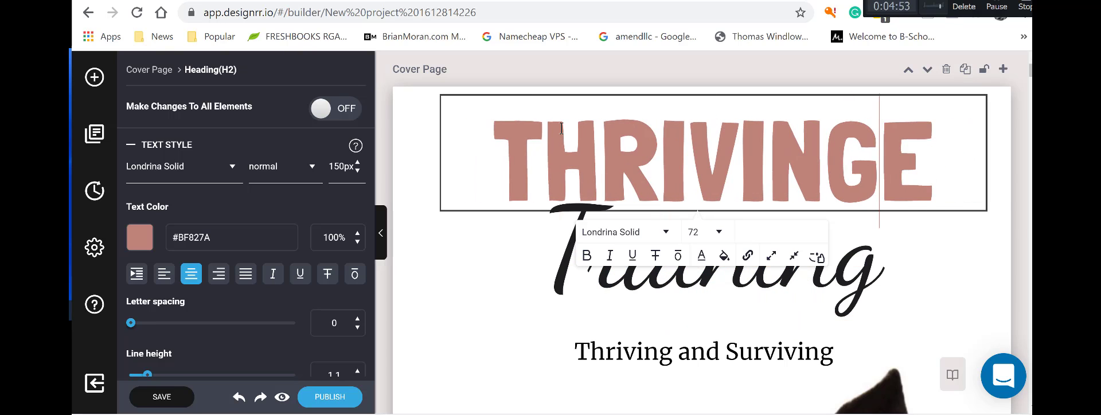
Start editing the Training heading, then reset the cover page to its original design.
click(663, 290)
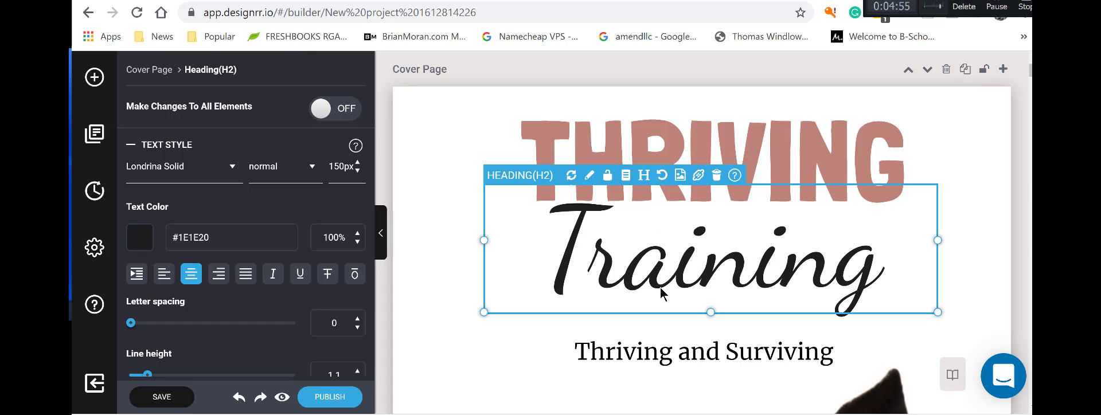
click(656, 273)
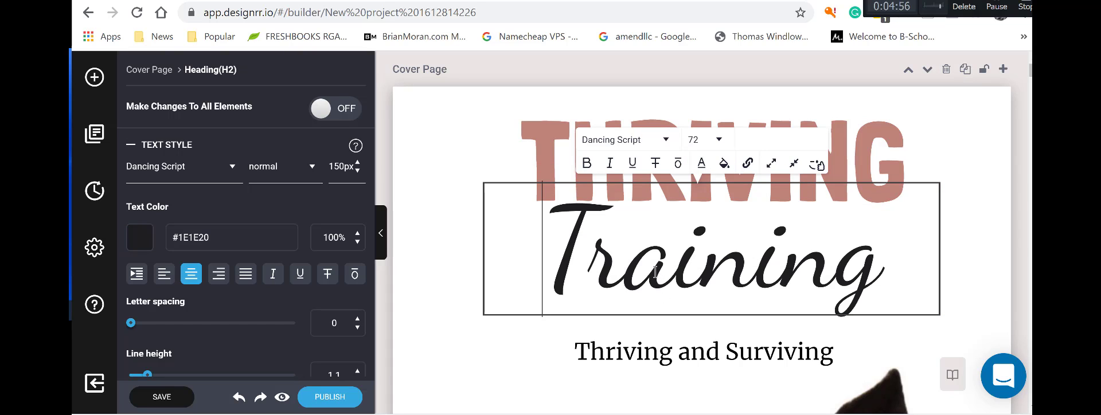
click(599, 262)
key(BackSpace)
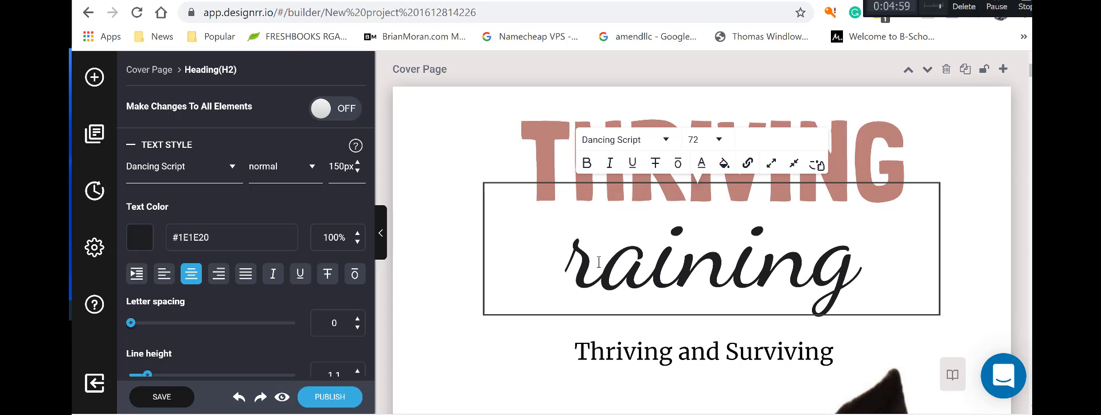
text(E)
text( sU)
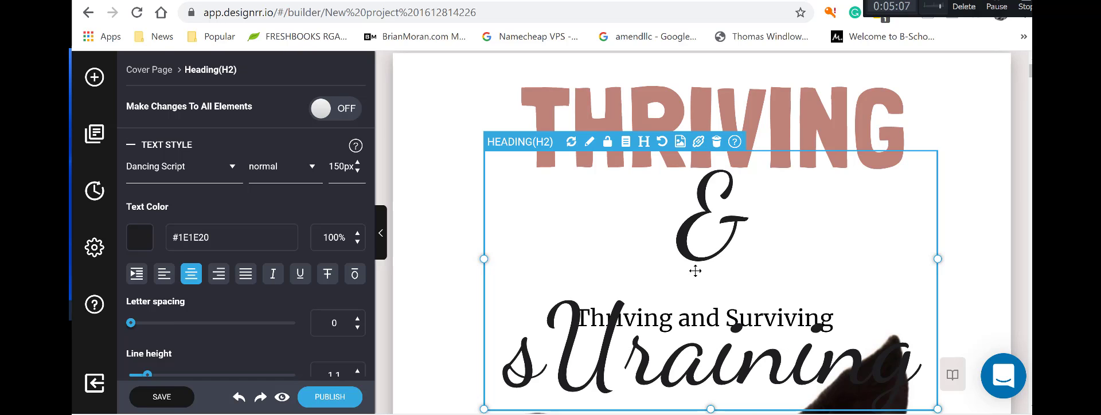
click(661, 143)
click(567, 221)
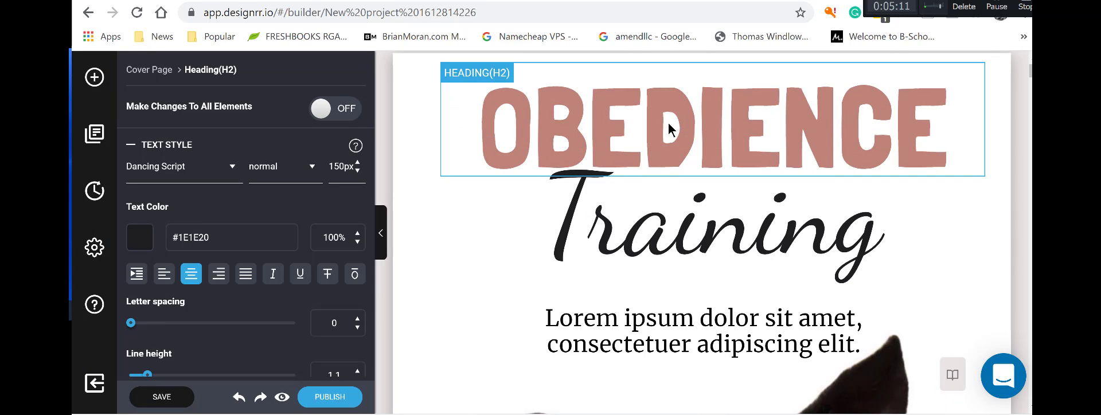
Retype the OBEDIENCE heading as THRIVING, deleting all leftover original letters.
click(613, 122)
click(551, 120)
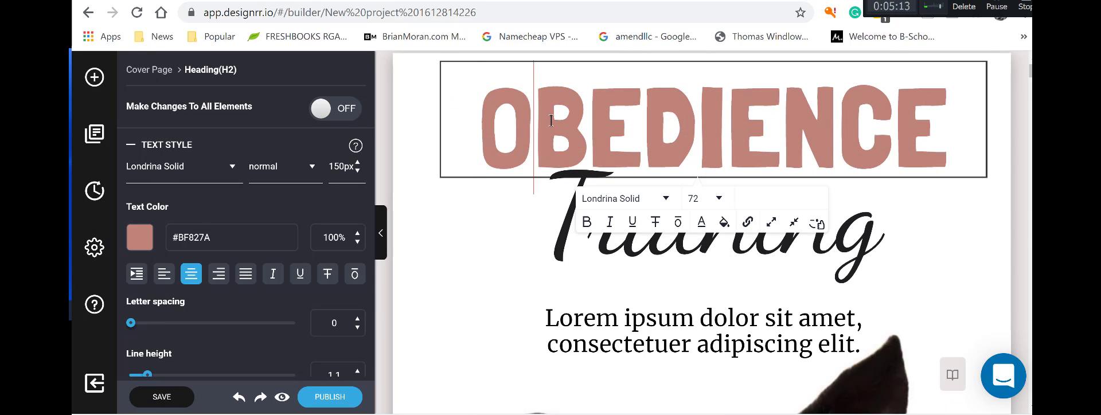
text(tHRIVING)
key(BackSpace)
key(BackSpace)
key(BackSpace)
key(BackSpace)
key(BackSpace)
key(BackSpace)
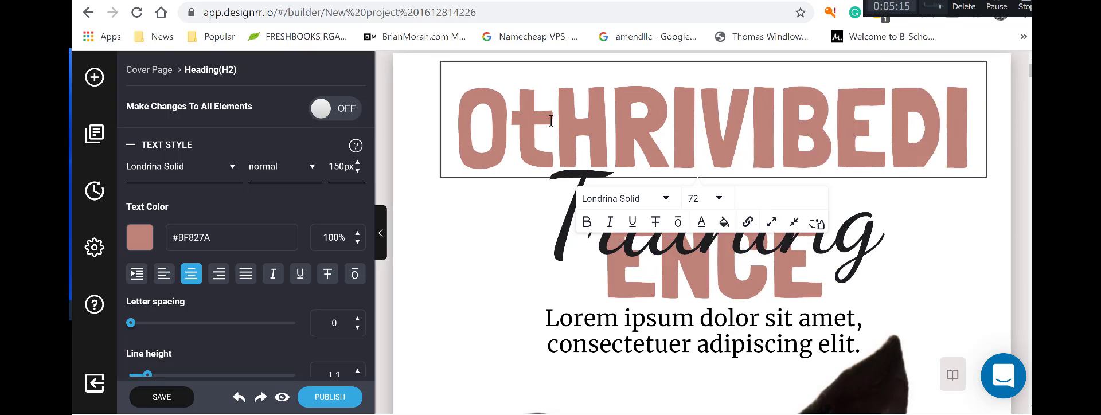
key(BackSpace)
key(BackSpace)
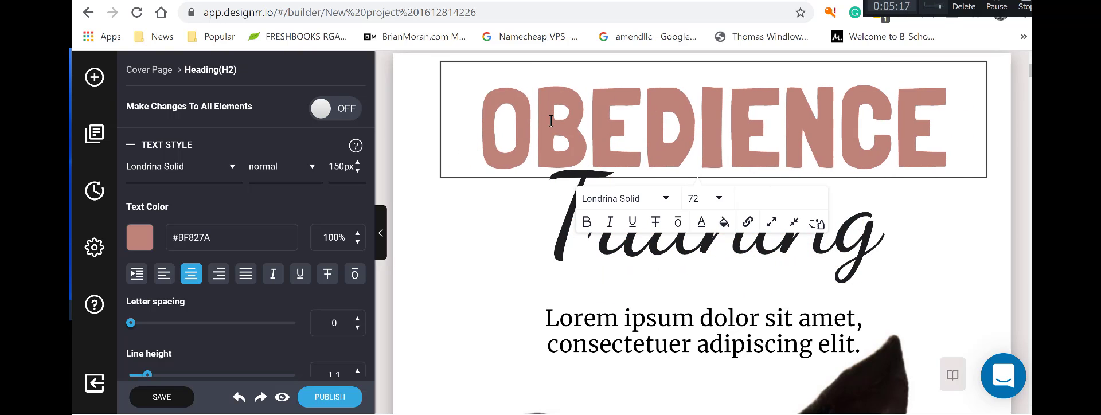
text(THRIVING)
key(Delete)
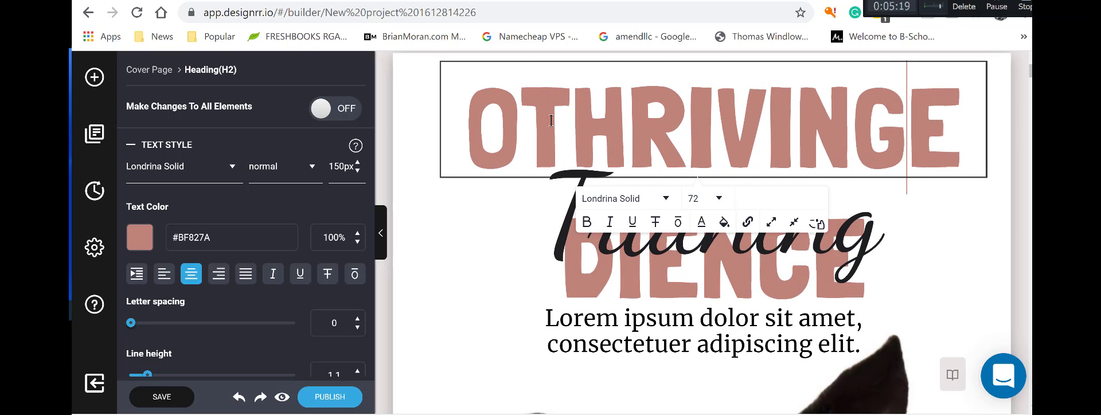
key(Delete)
key(Delete)
key(Delete)
key(Delete)
key(Delete)
key(Delete)
key(Delete)
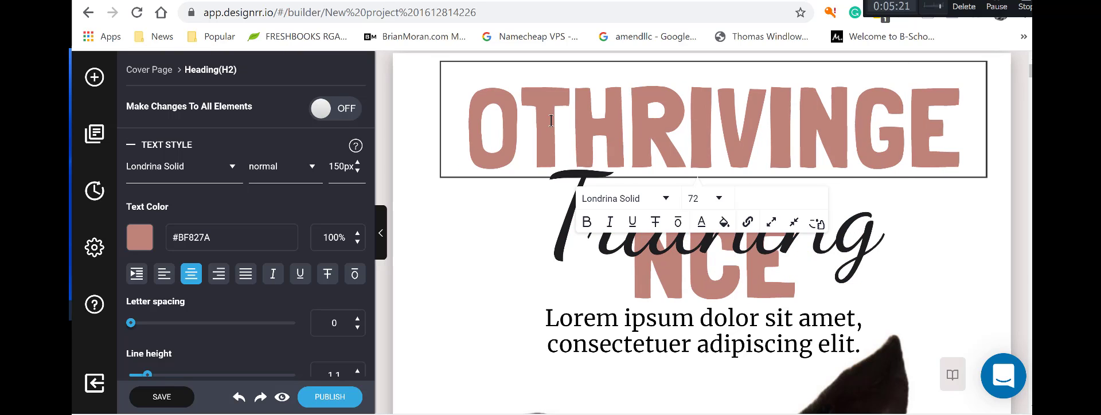
click(548, 118)
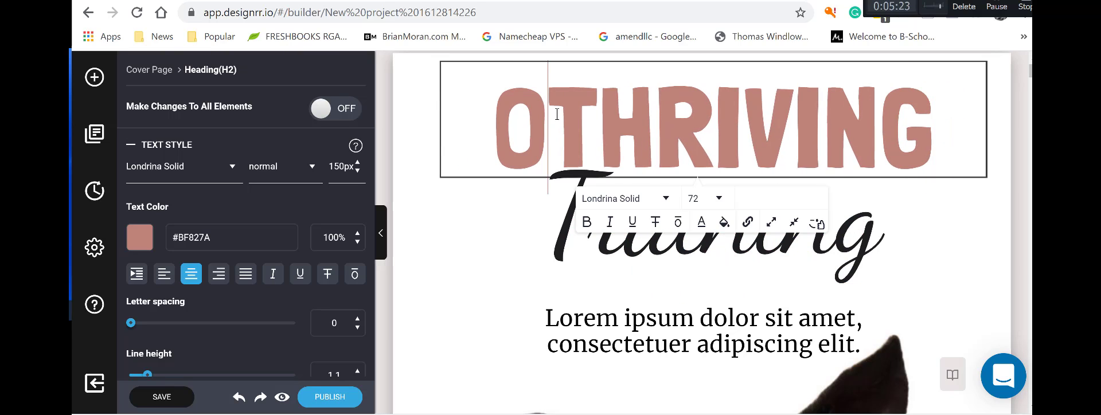
key(BackSpace)
click(581, 229)
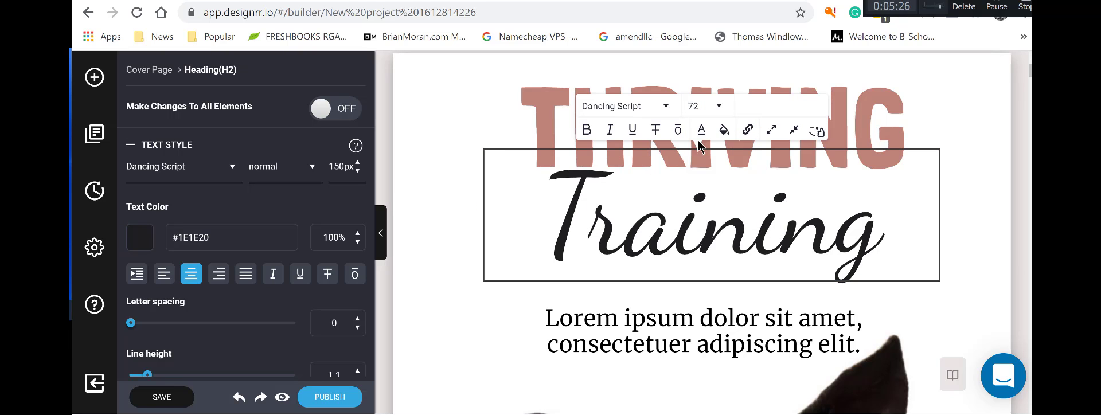
Set the Training subtitle's font size to 48.
click(718, 105)
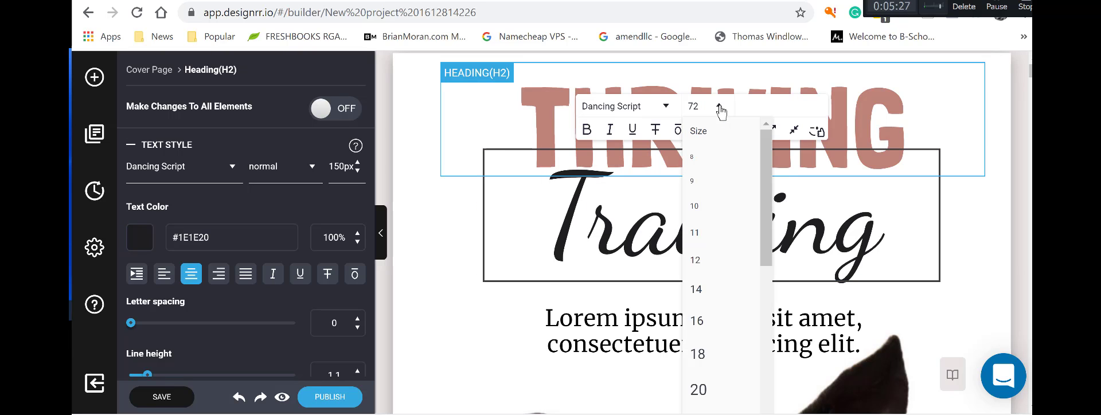
click(757, 234)
click(719, 106)
scroll(753, 175, down, 5)
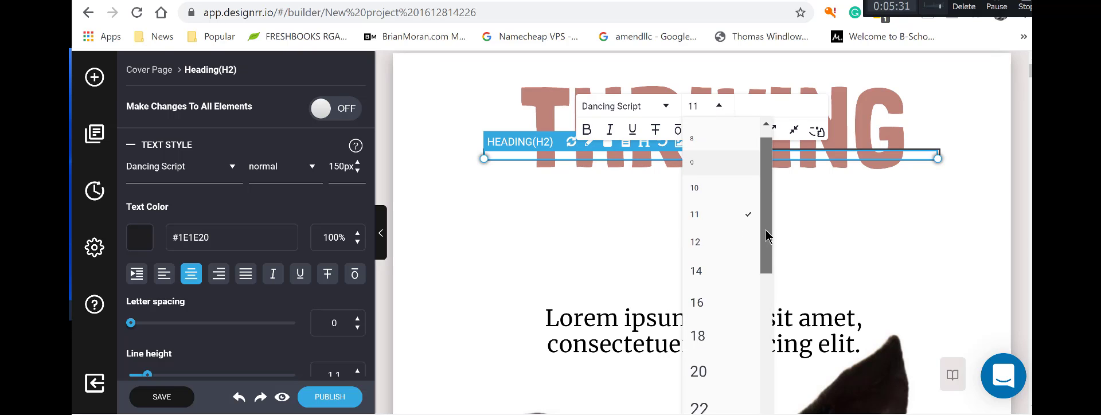
click(711, 310)
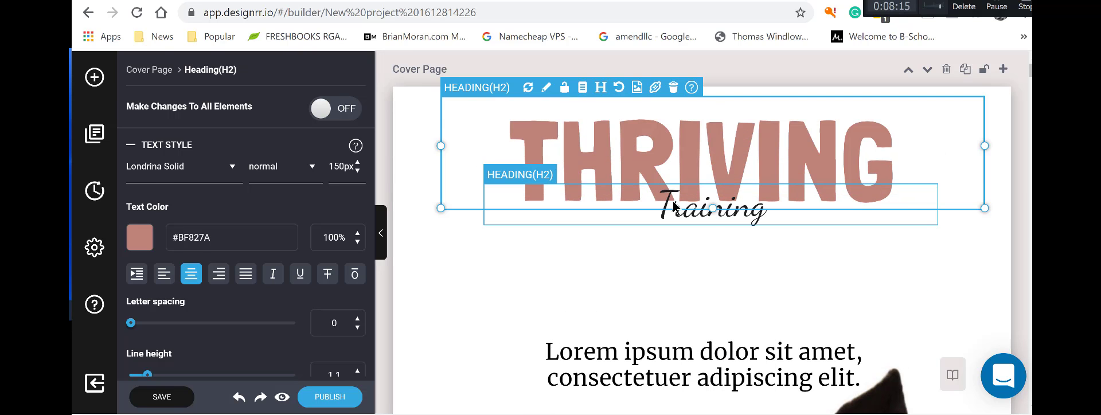
Reword the script subtitle from 'Training' to '&Surviving'.
click(661, 208)
click(667, 205)
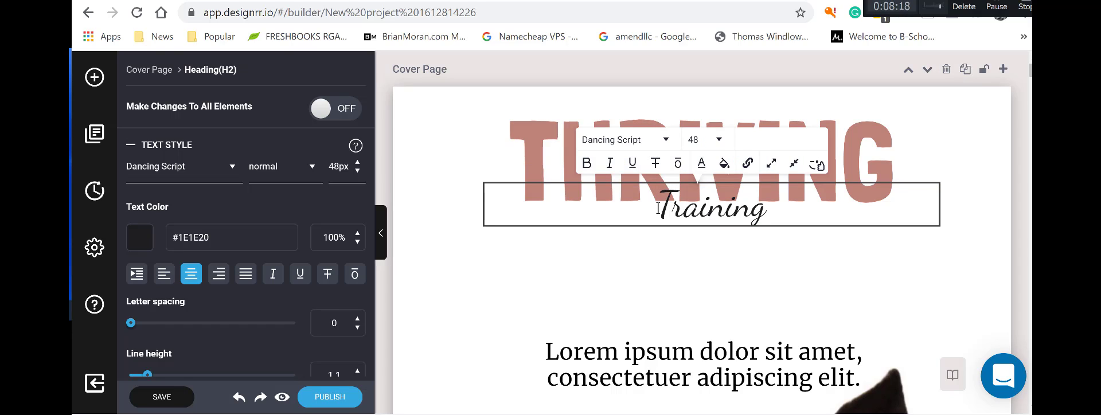
text(&)
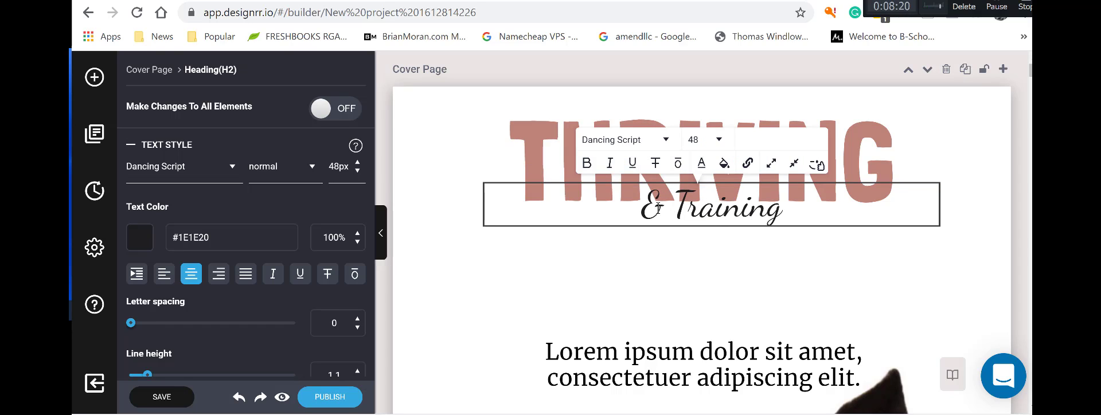
key(Delete)
key(Delete)
key(Delete)
key(Delete)
key(Delete)
key(Delete)
key(Delete)
key(Delete)
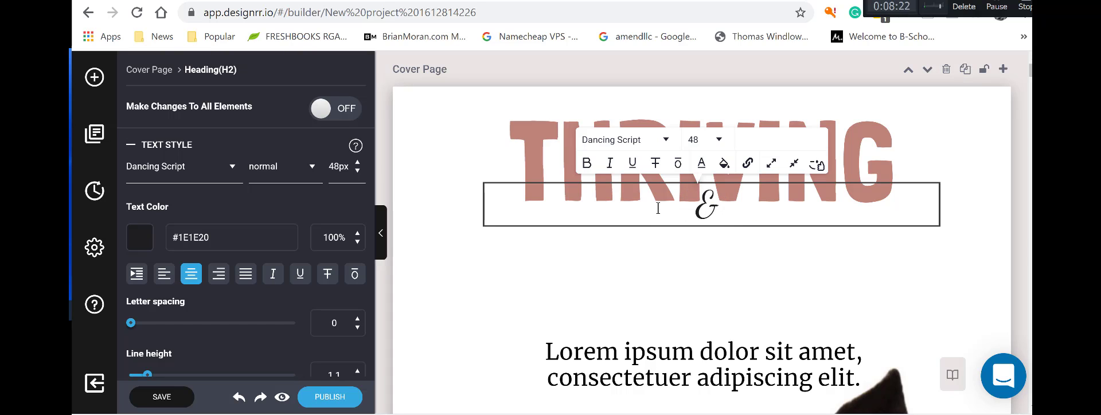
text(sURVIV)
key(BackSpace)
key(BackSpace)
key(BackSpace)
key(BackSpace)
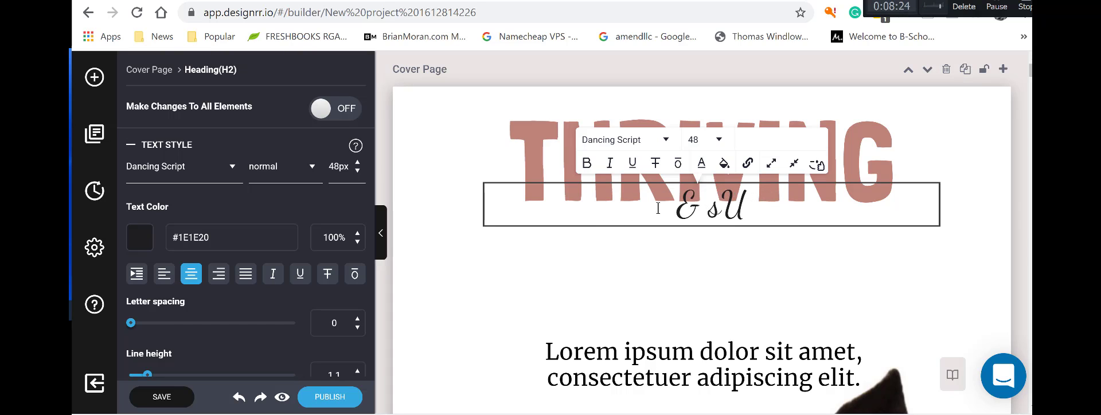
key(BackSpace)
key(BackSpace)
key(BackSpace)
text(Survu)
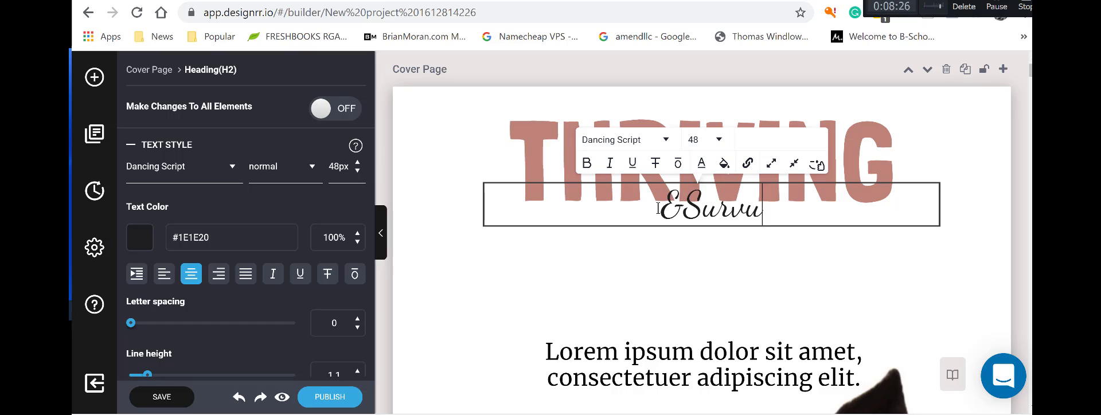
text(ving)
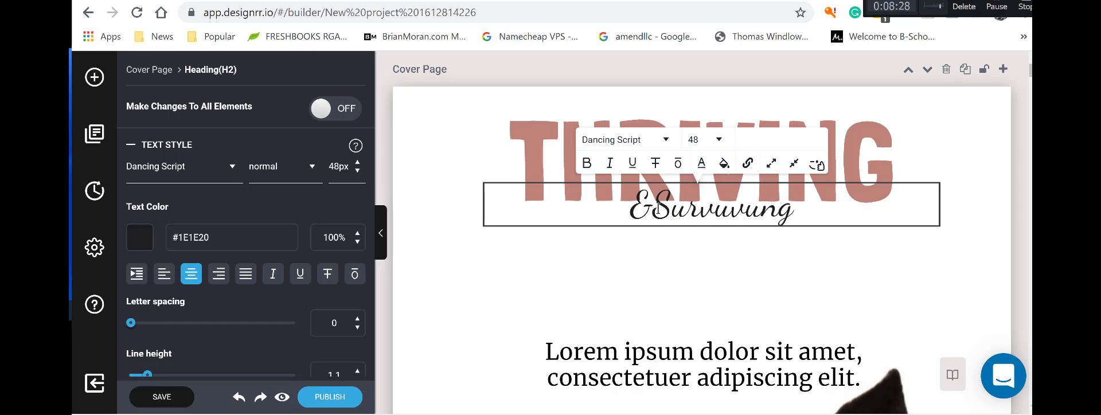
key(BackSpace)
key(BackSpace)
key(BackSpace)
key(BackSpace)
key(BackSpace)
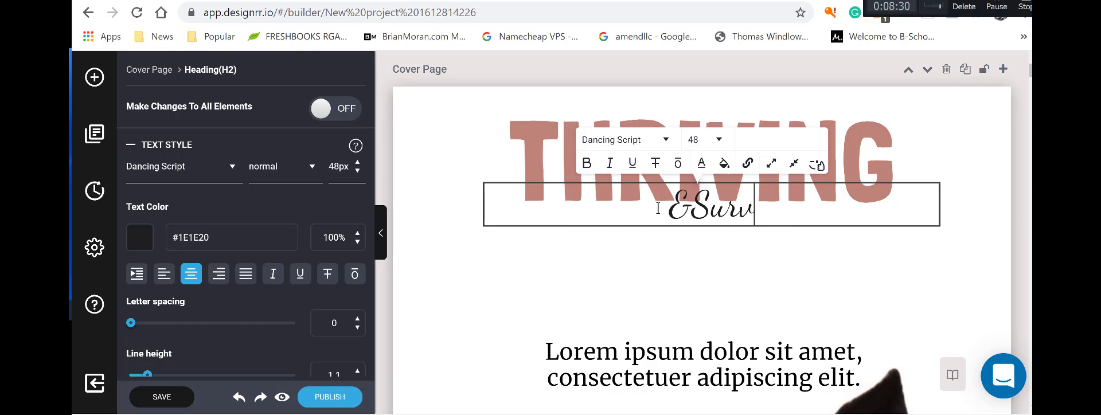
text(iving)
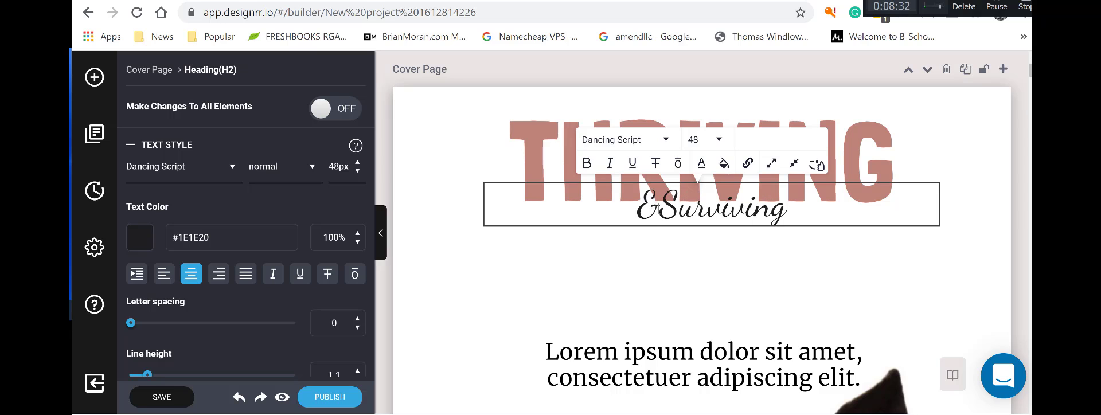
click(672, 282)
Move the Lorem ipsum cover heading higher and clear its placeholder text.
click(662, 336)
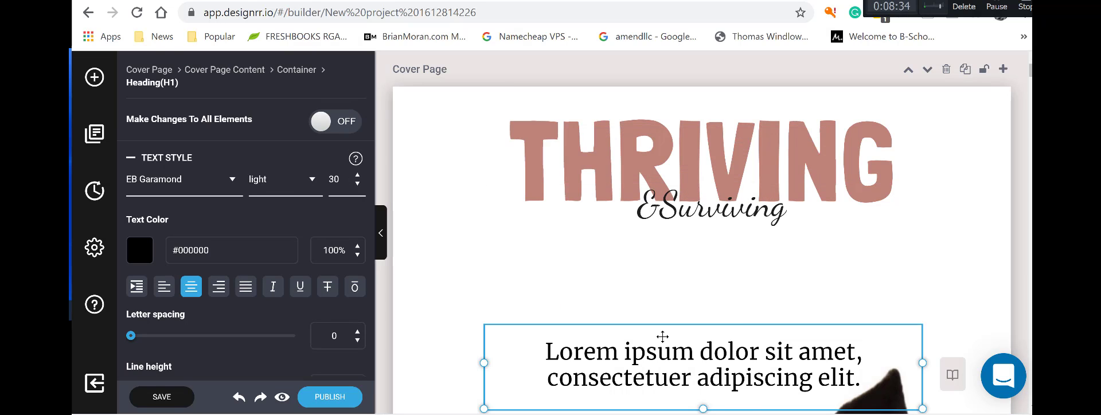
drag(662, 329, 672, 264)
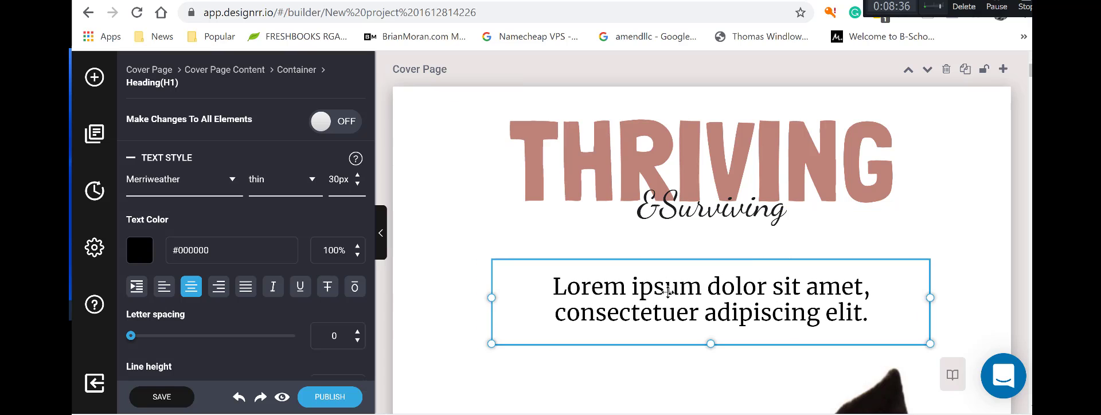
click(592, 288)
drag(567, 287, 870, 331)
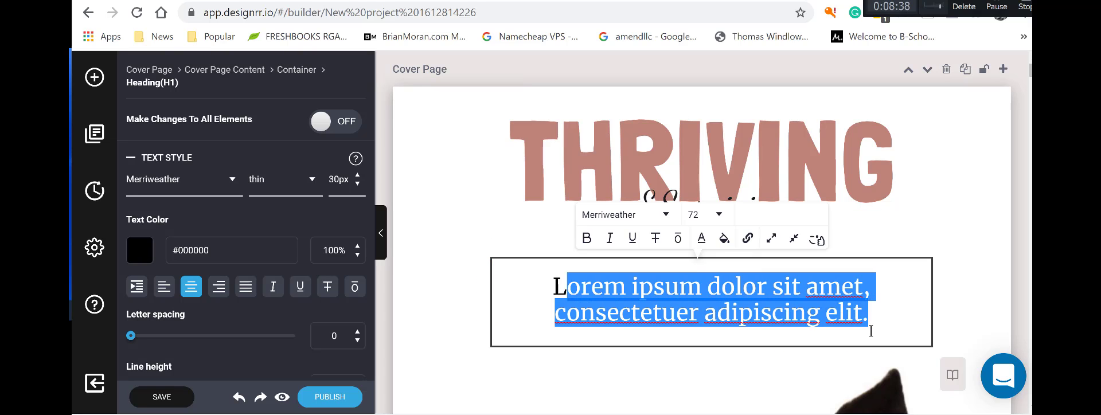
key(BackSpace)
key(BackSpace)
Type the heading 'Success Tips for Bringing Home Your New Puppy', correcting the typos.
text(Suc)
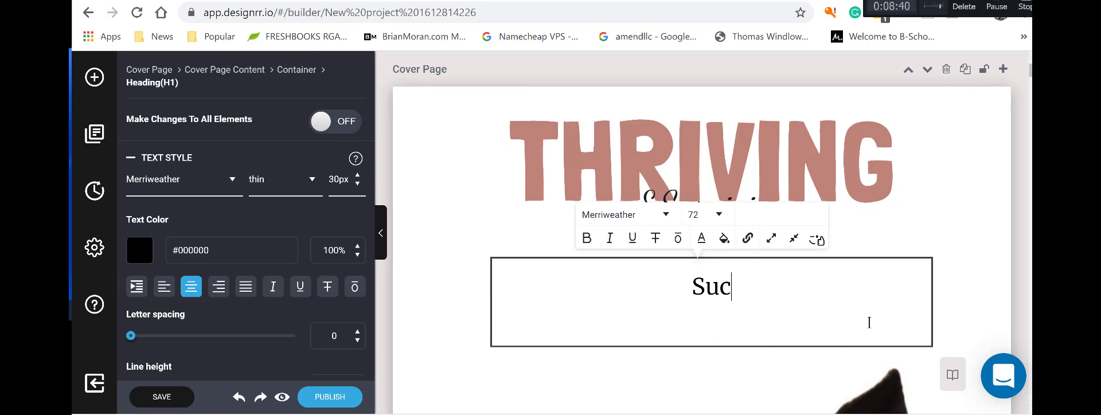
text(cess Tip)
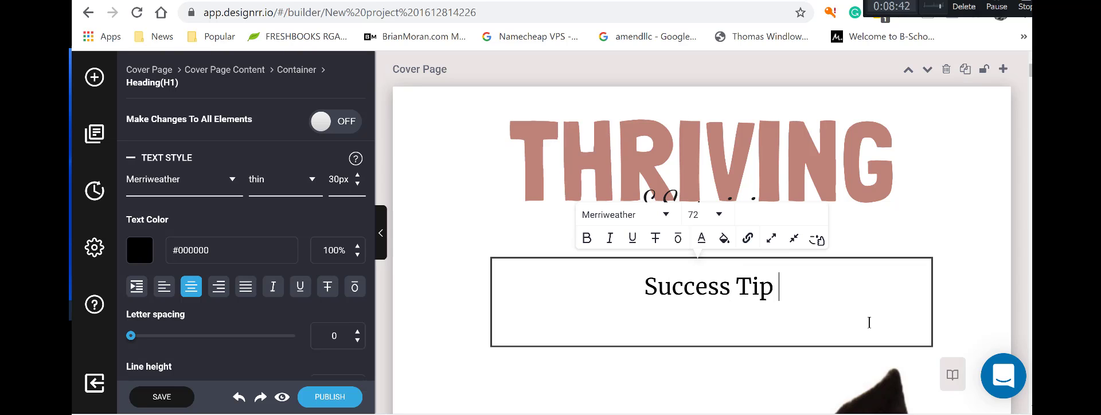
key(BackSpace)
text(d for Bri)
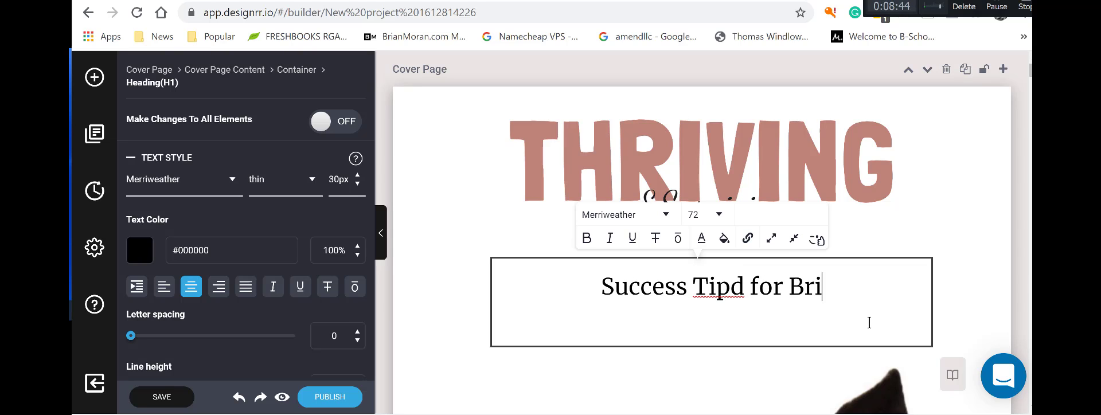
text(nging Home you)
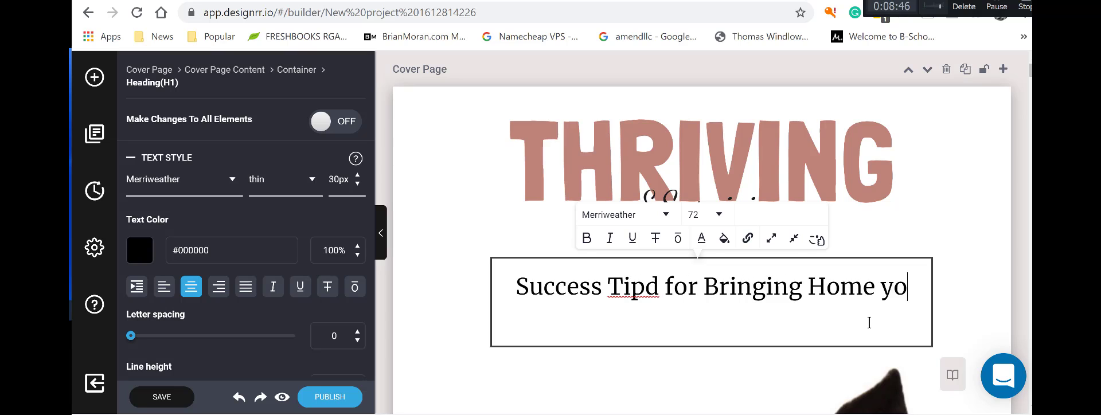
key(BackSpace)
key(BackSpace)
key(BackSpace)
text(Your N)
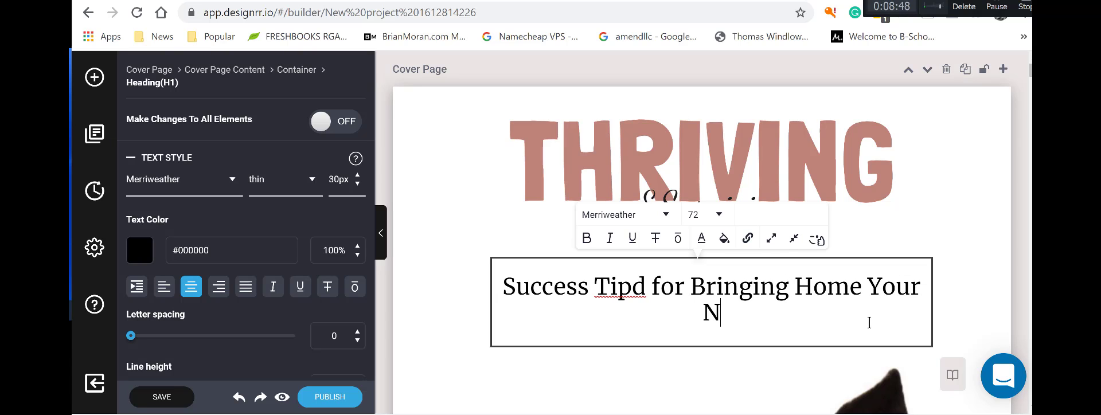
text(ew Puup)
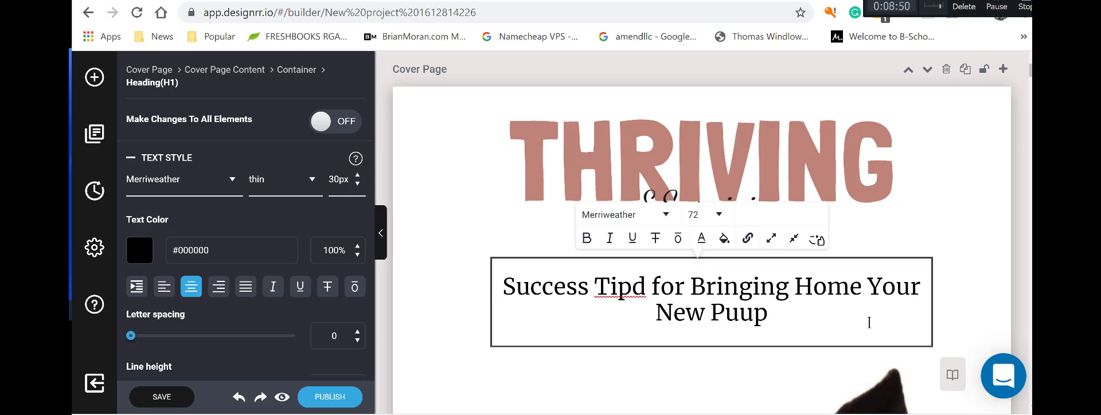
key(BackSpace)
key(BackSpace)
text(ppy)
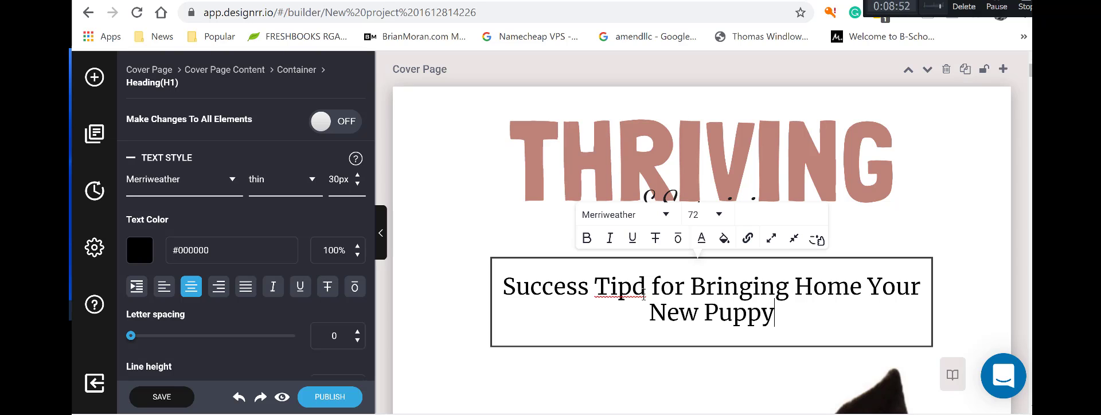
text(s)
click(637, 343)
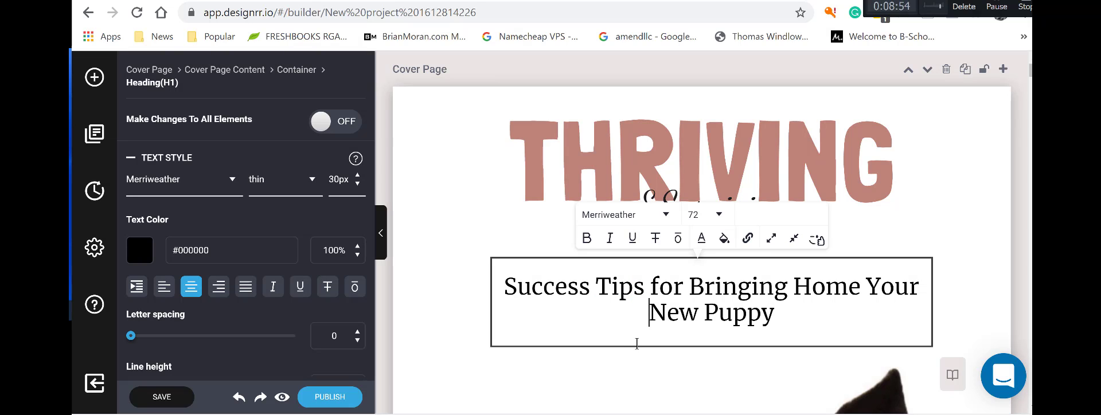
Overwrite the 'Author Name' placeholder at the bottom of the cover with the author's full name.
click(632, 362)
scroll(633, 360, down, 3)
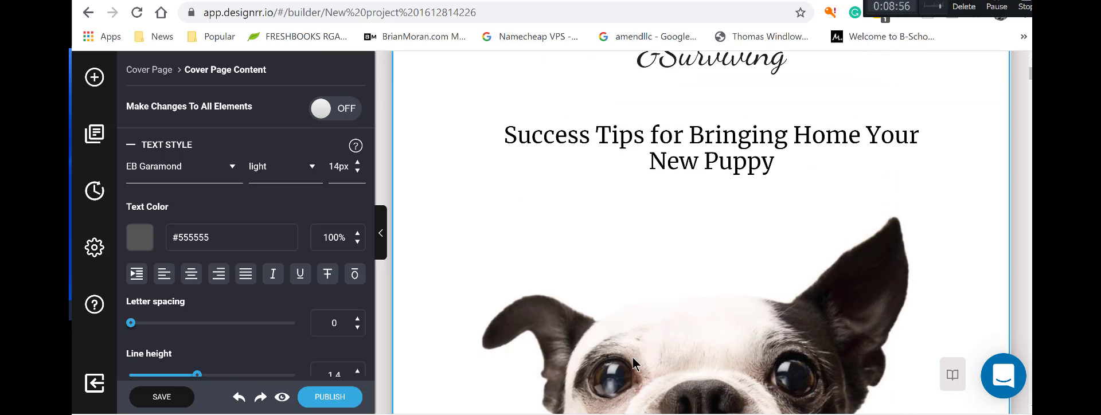
scroll(695, 302, up, 3)
scroll(808, 293, down, 9)
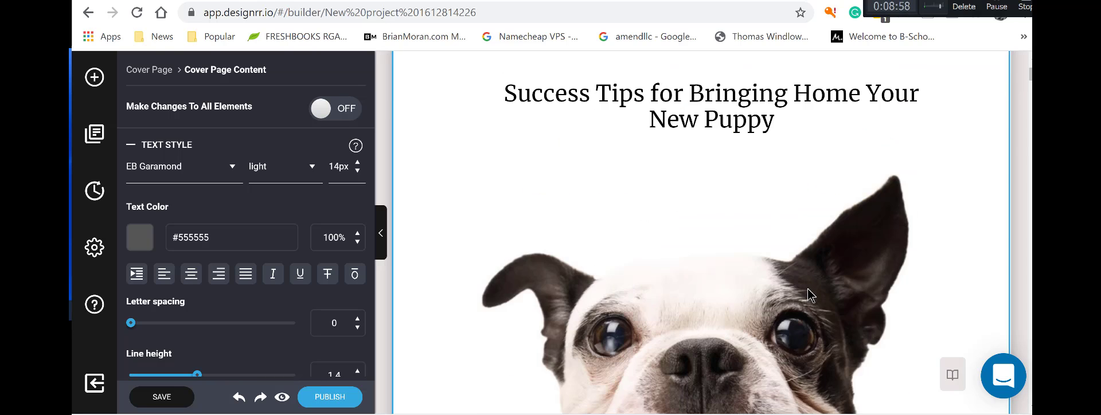
scroll(746, 293, down, 5)
scroll(746, 241, up, 3)
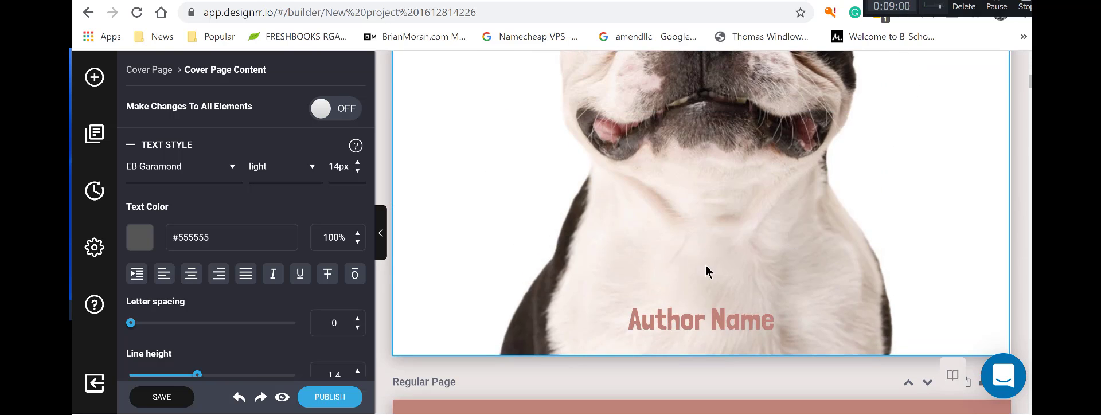
click(666, 319)
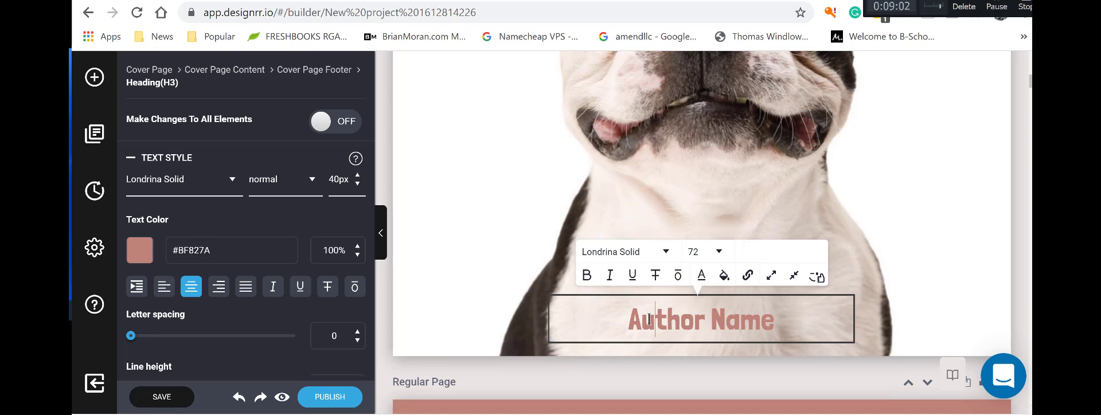
key(BackSpace)
key(BackSpace)
text(RObert)
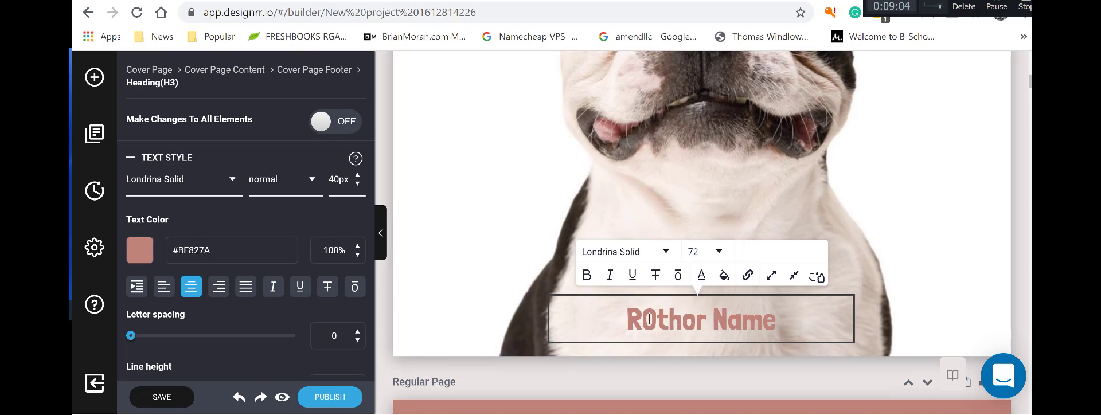
key(BackSpace)
key(BackSpace)
key(BackSpace)
key(BackSpace)
key(BackSpace)
key(BackSpace)
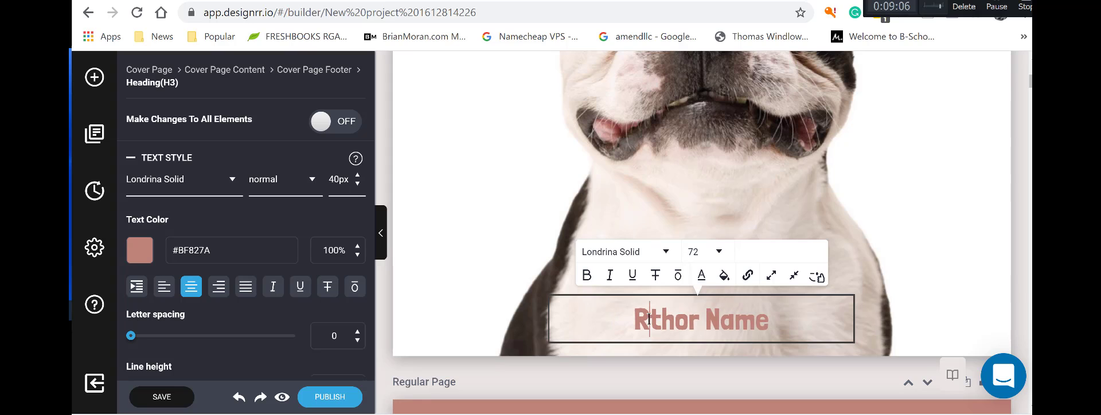
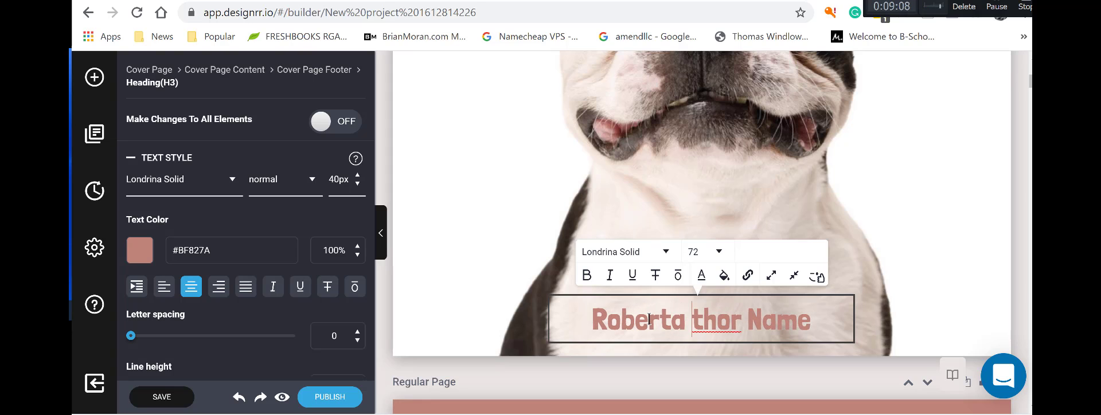
key(Delete)
key(Delete)
key(Delete)
key(Delete)
key(Delete)
key(Delete)
key(Delete)
key(Delete)
key(Delete)
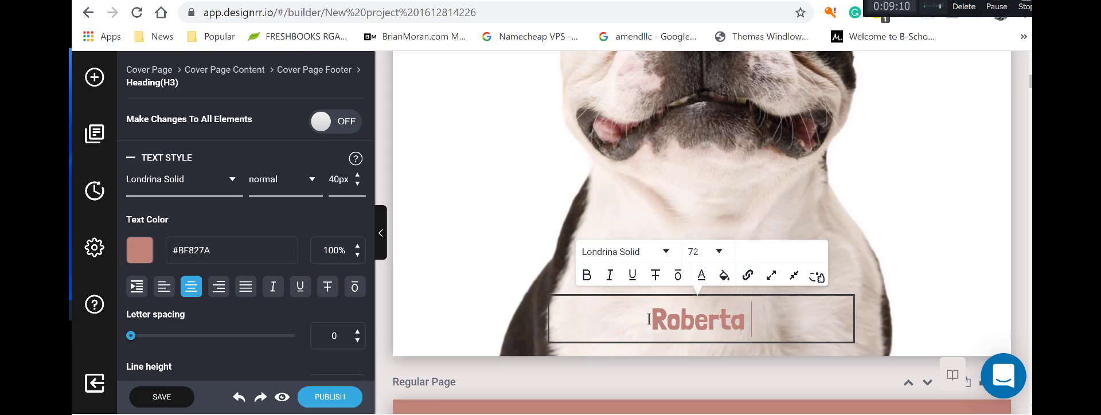
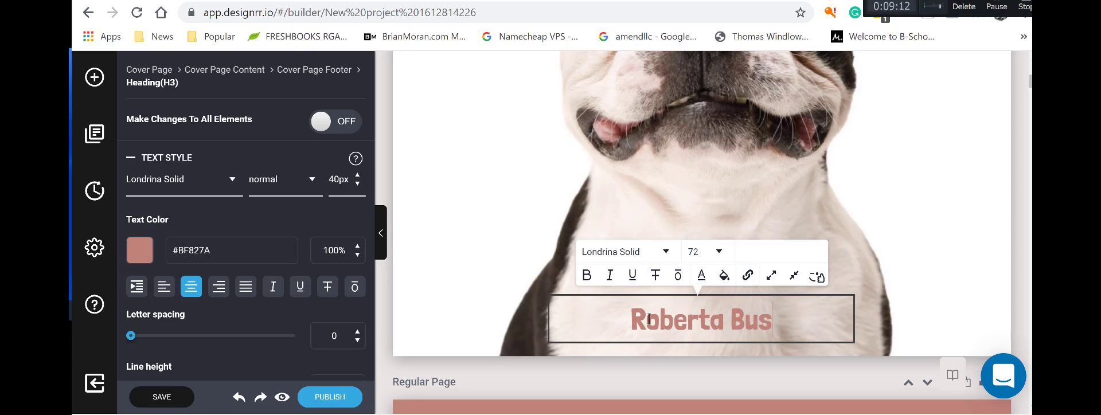
click(892, 321)
Edit the interior page header, replacing 'and' with '&' and retyping Thriving as 'THRIVING'.
scroll(903, 238, down, 4)
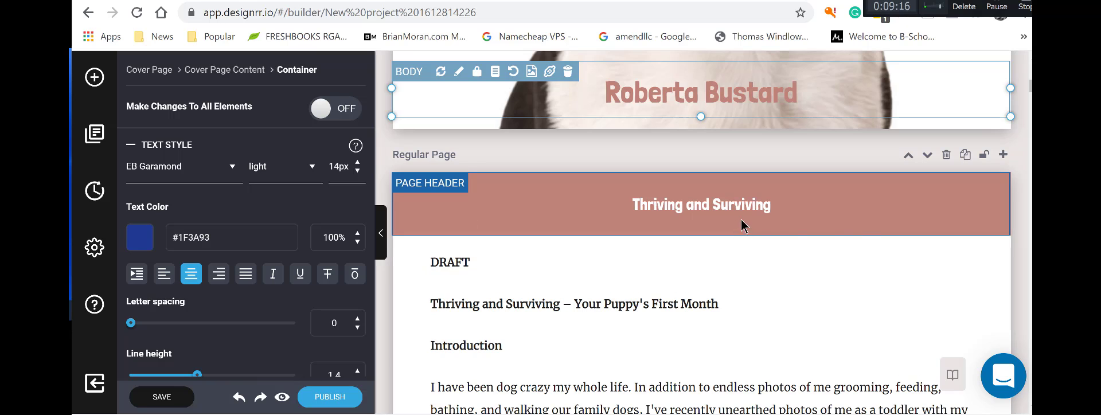
scroll(856, 226, down, 3)
scroll(803, 226, up, 5)
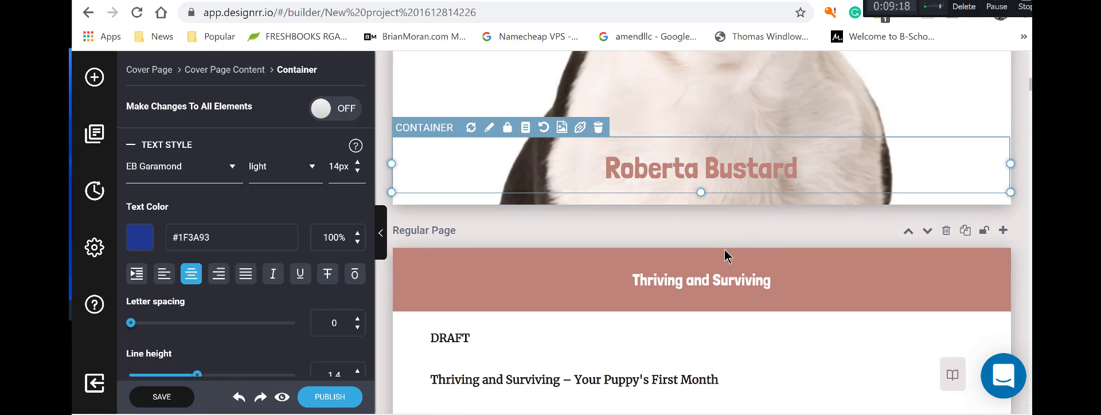
click(706, 281)
click(707, 281)
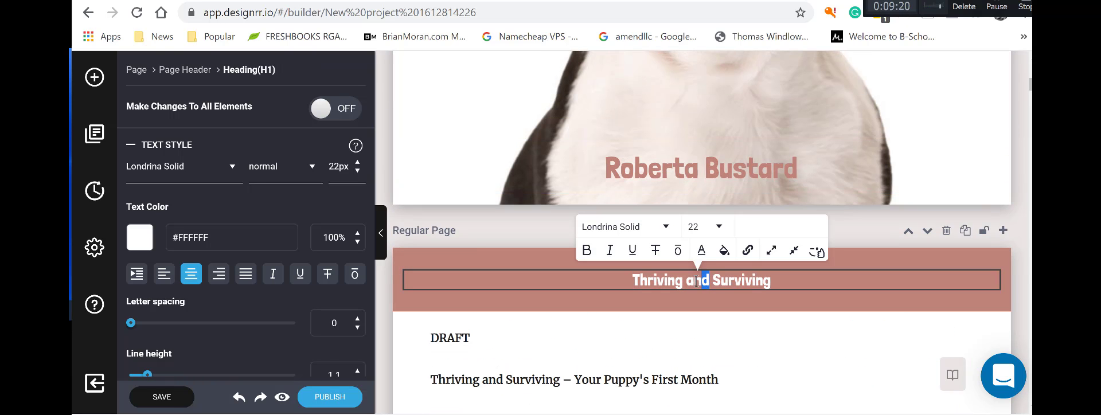
text(&)
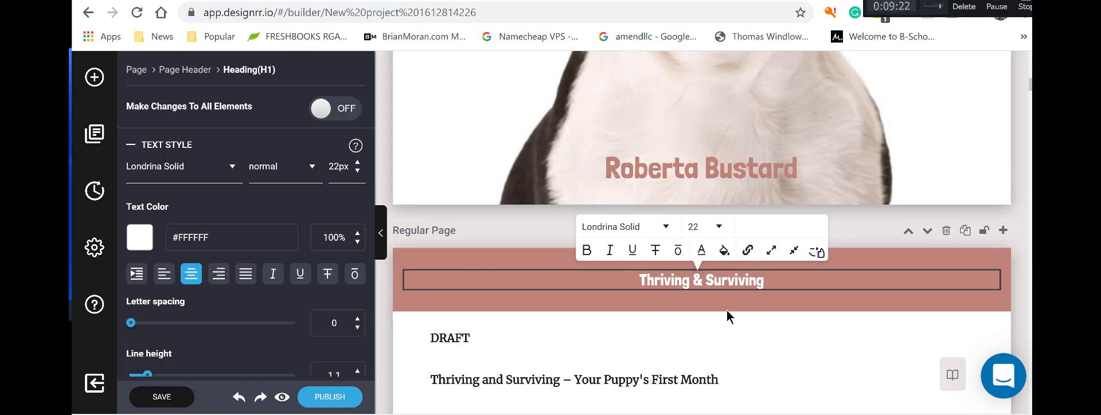
drag(690, 280, 652, 279)
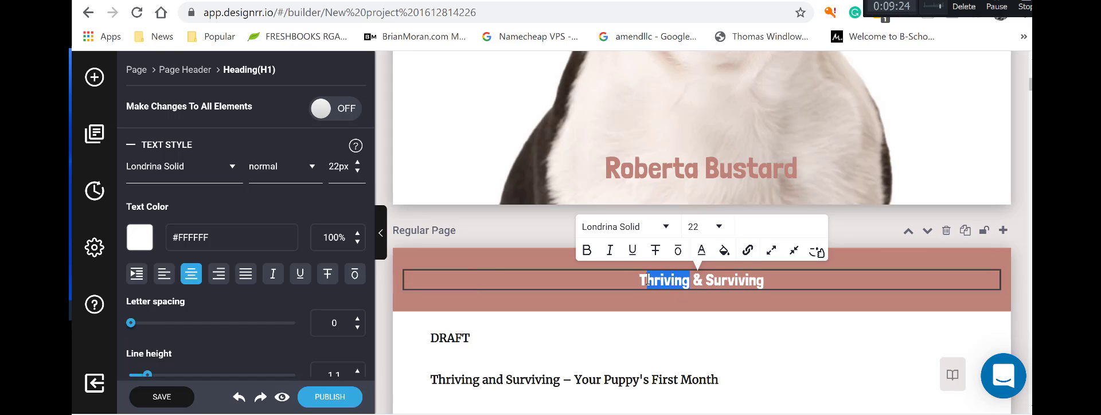
text(HT)
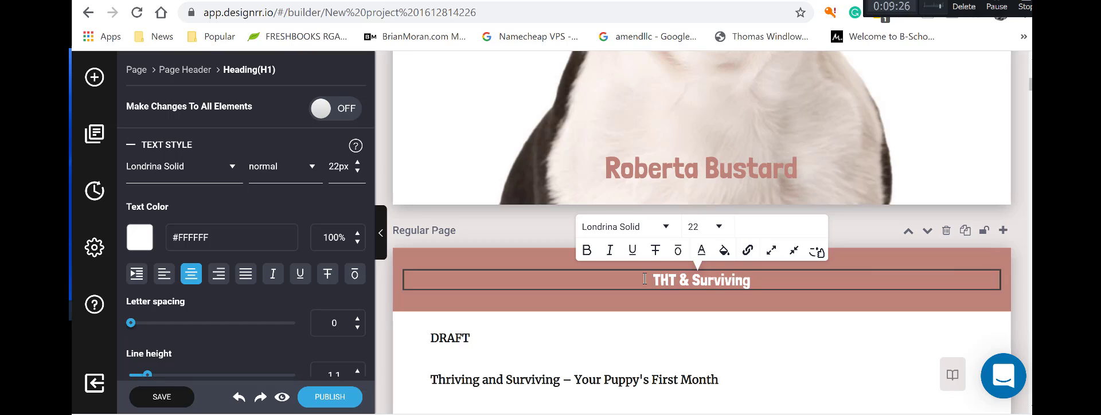
key(BackSpace)
text(RIVING)
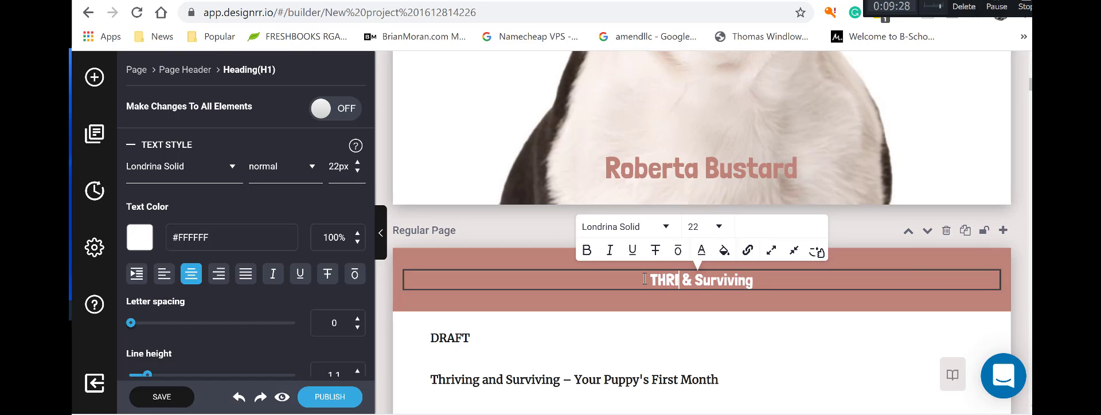
click(668, 347)
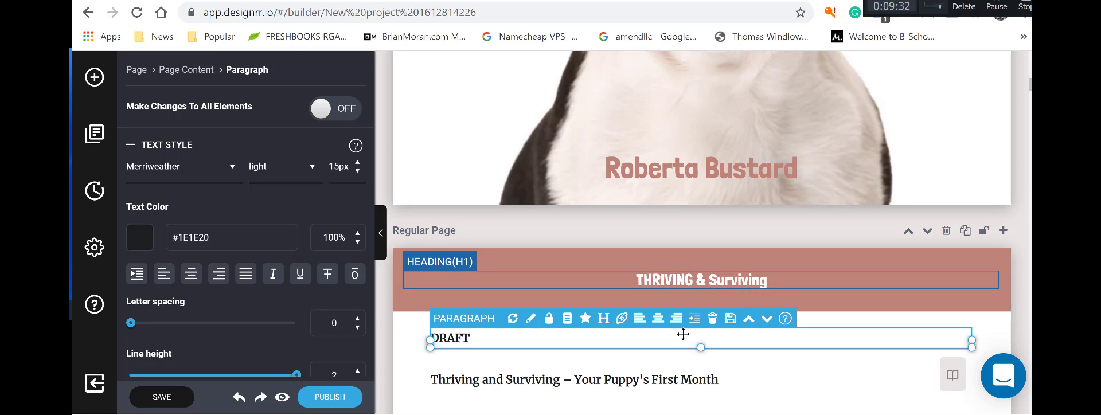
Delete the word DRAFT from the top of the first interior page.
click(473, 340)
double_click(453, 338)
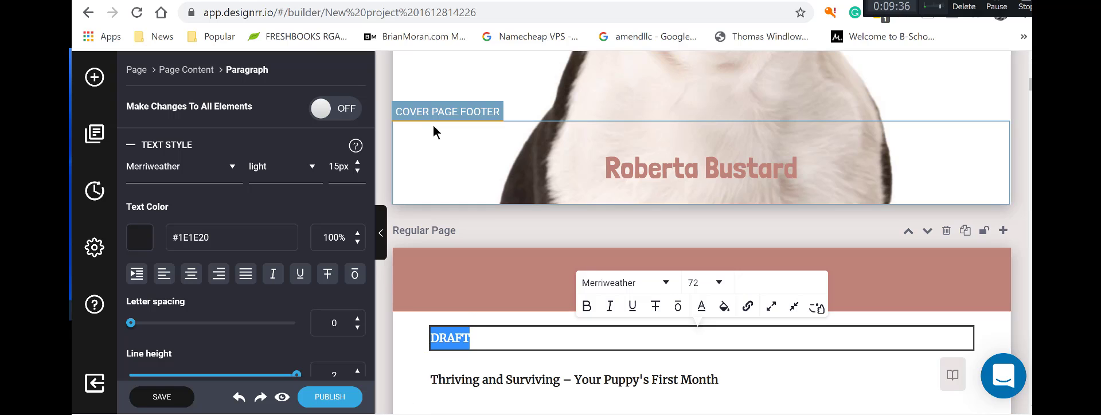
key(BackSpace)
click(772, 370)
scroll(745, 347, down, 3)
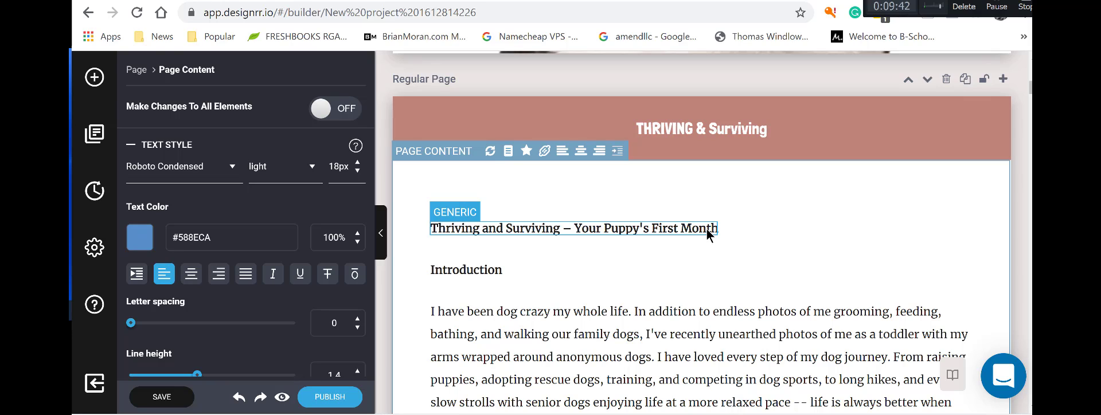
Select the Introduction heading and look over the page's opening text.
click(487, 277)
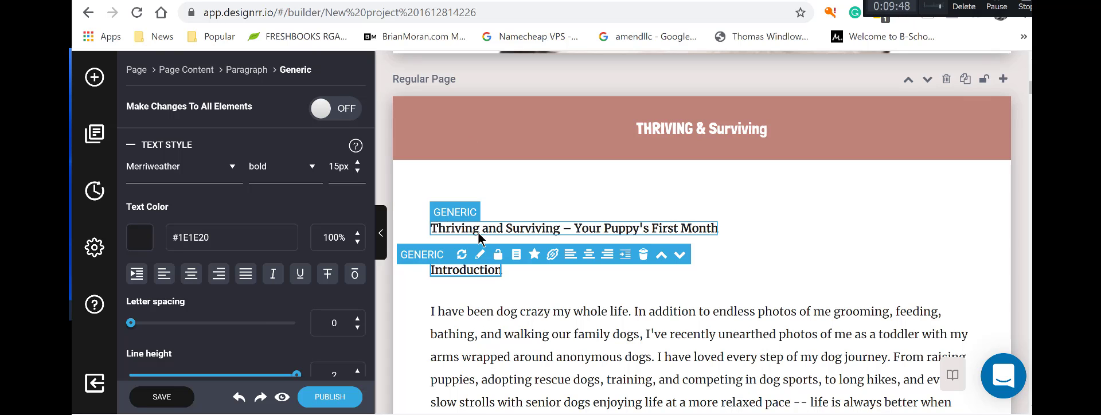
scroll(486, 275, down, 15)
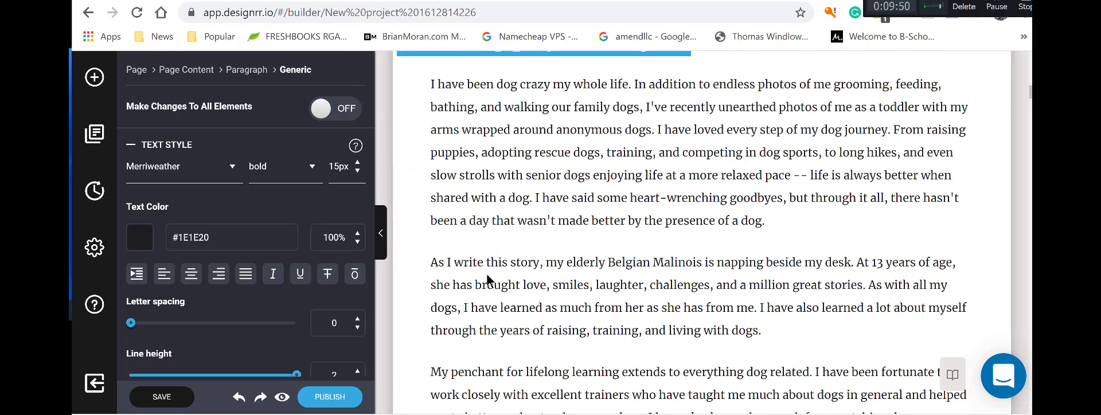
scroll(487, 275, down, 10)
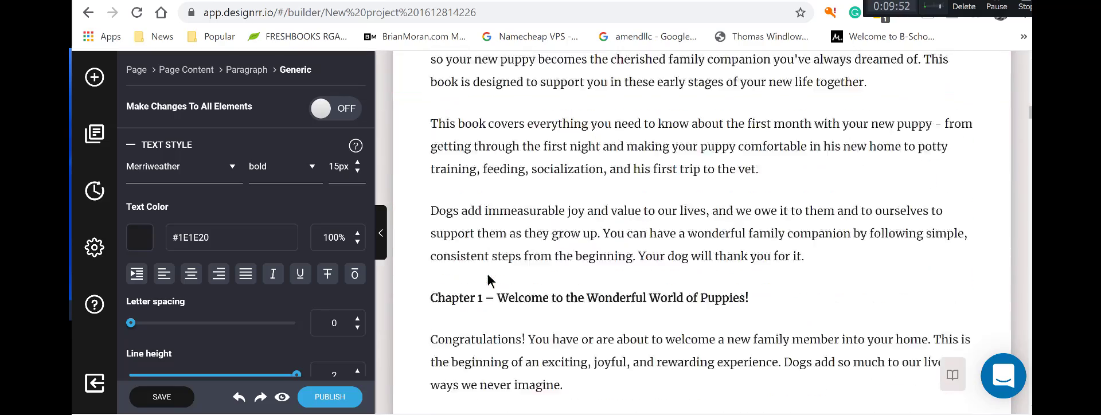
scroll(499, 156, up, 20)
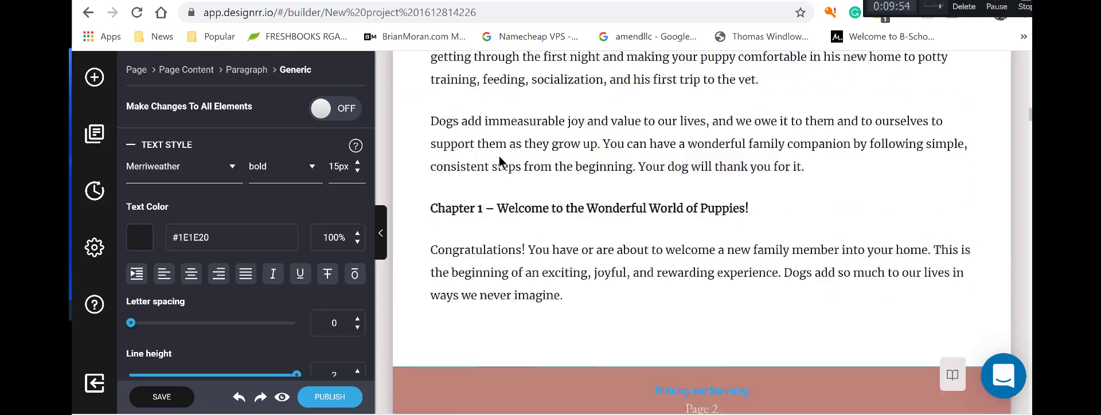
scroll(494, 156, up, 5)
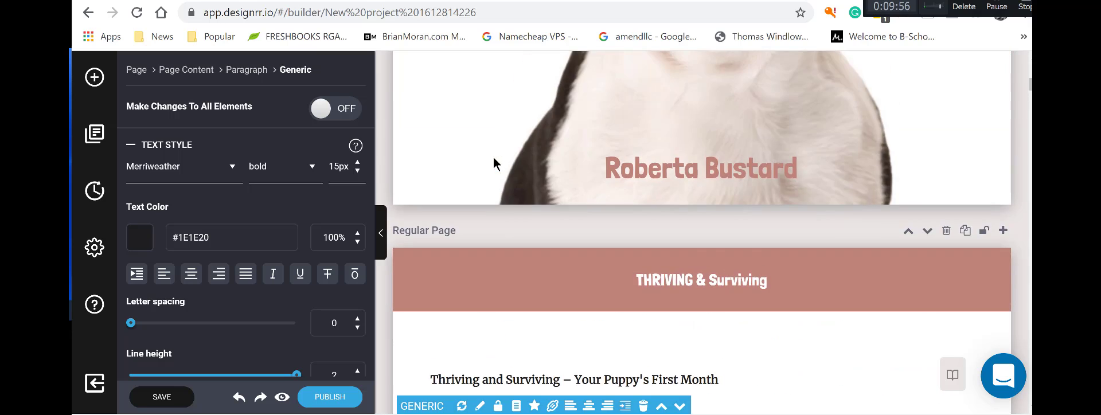
scroll(500, 194, down, 6)
scroll(482, 132, up, 1)
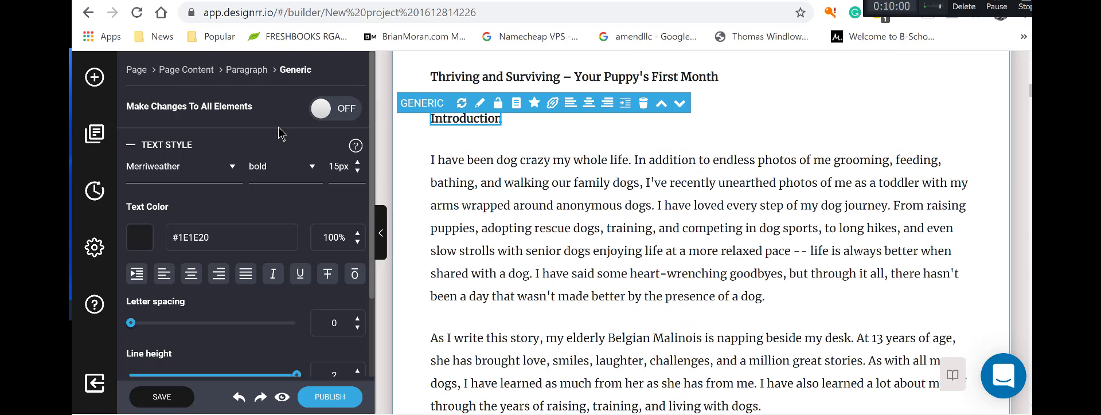
Turn on Make Changes To All Elements and try line height 1.8 before restoring 2.
click(321, 112)
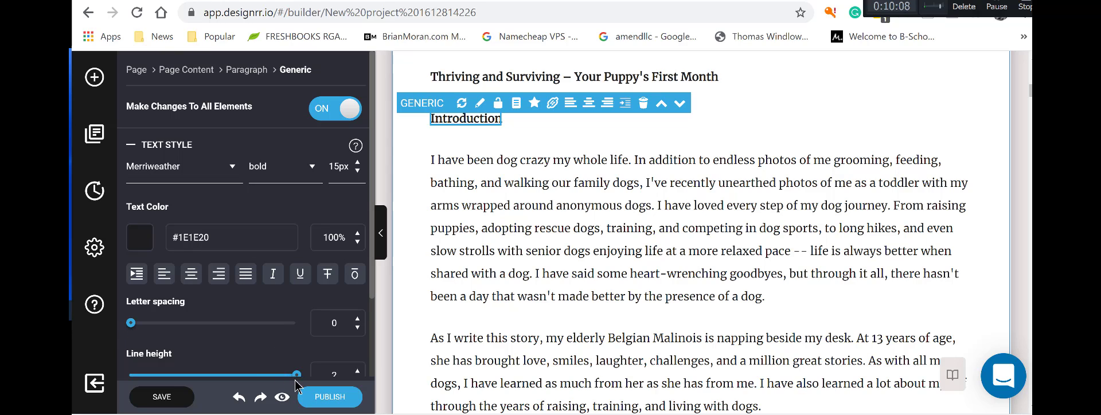
scroll(310, 367, down, 2)
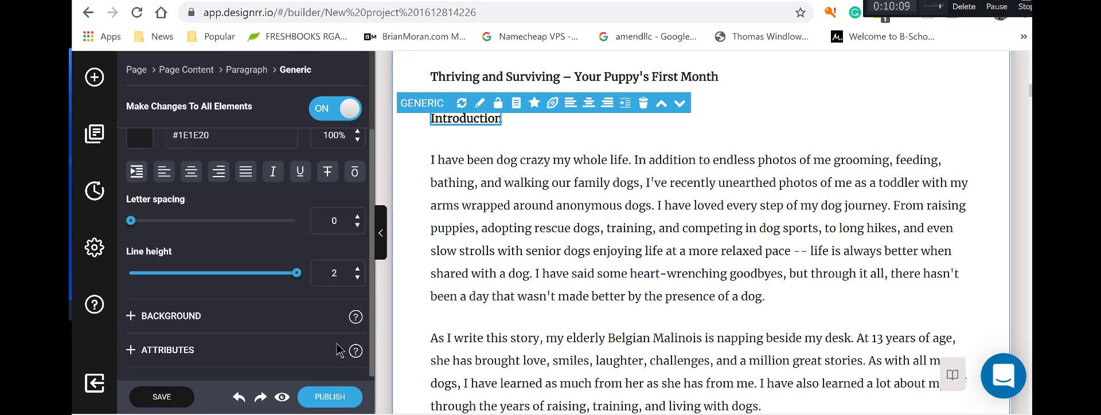
click(358, 277)
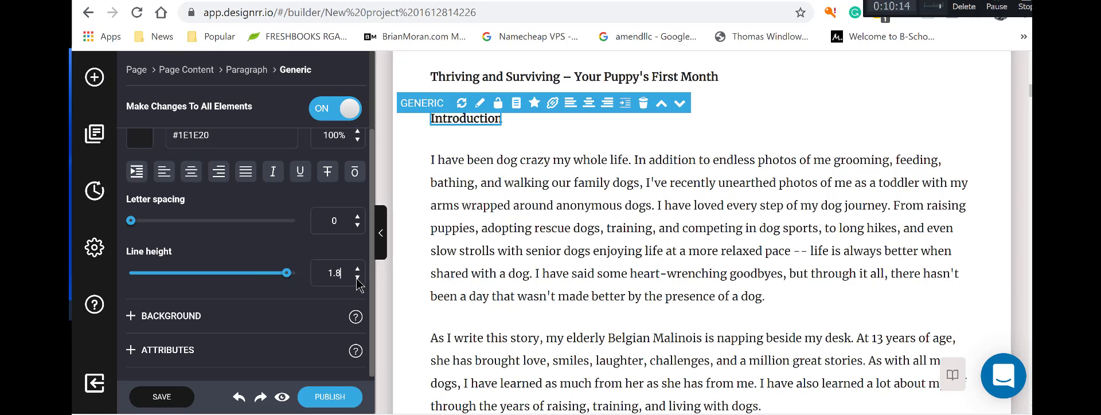
click(358, 277)
click(357, 270)
click(357, 270)
Set the Introduction heading's font size to 20px.
scroll(275, 199, up, 2)
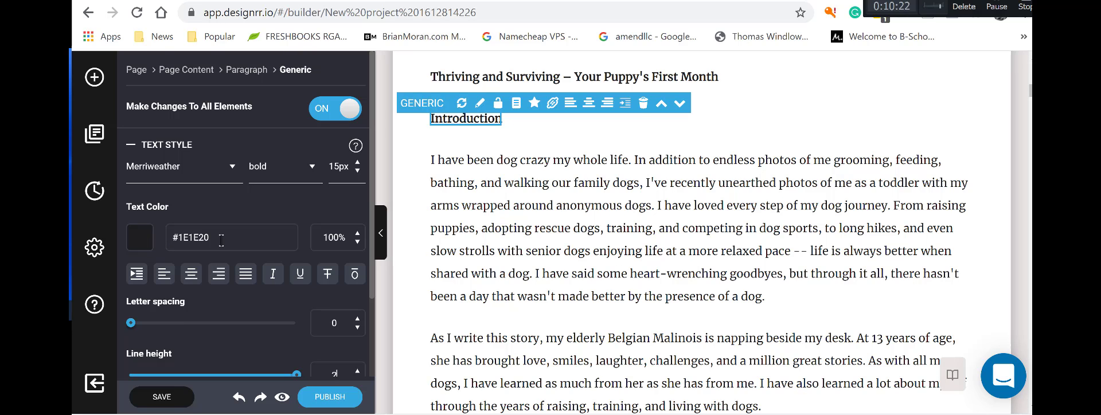
scroll(870, 100, up, 10)
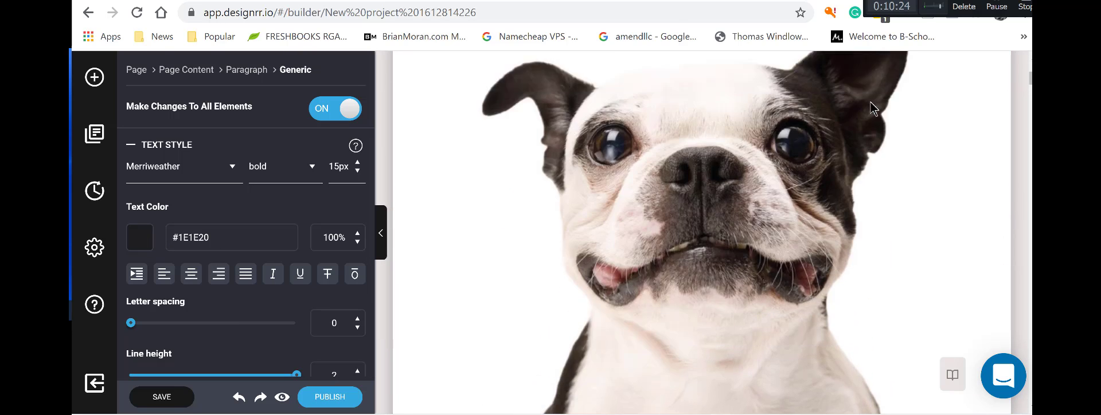
scroll(869, 103, up, 5)
scroll(869, 105, down, 10)
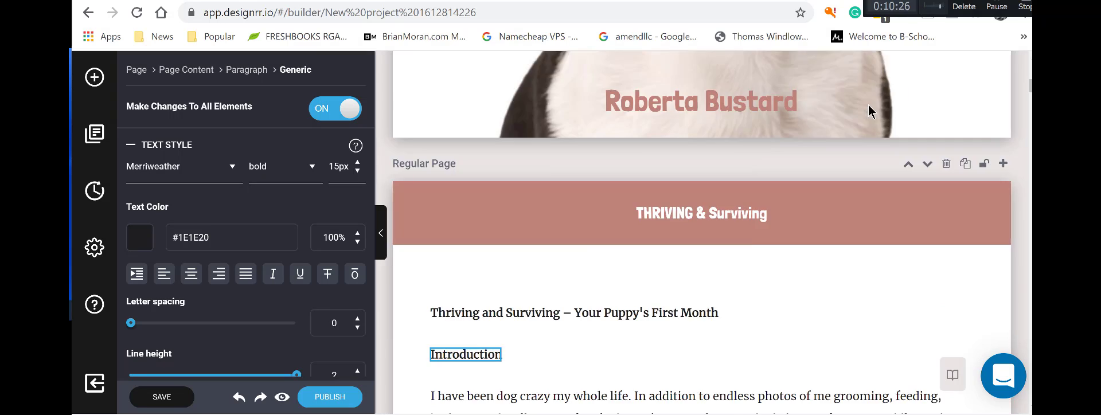
scroll(868, 104, down, 4)
mouse_move(848, 111)
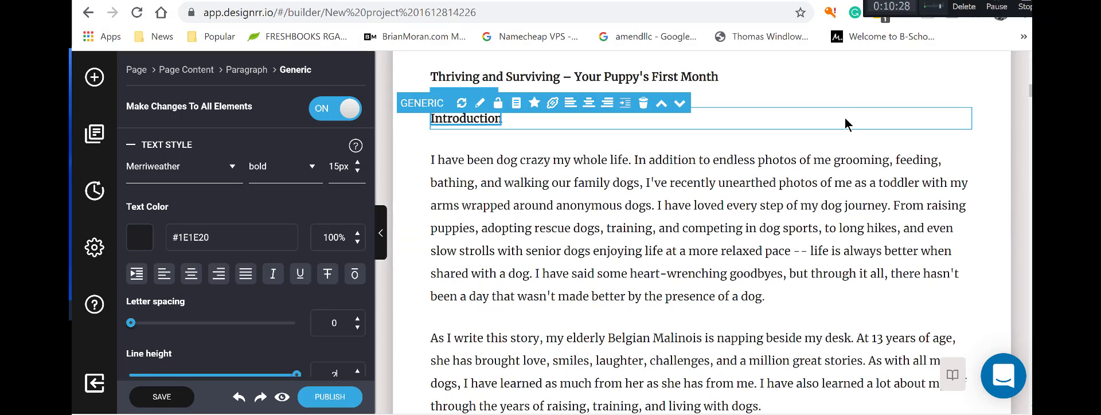
click(358, 163)
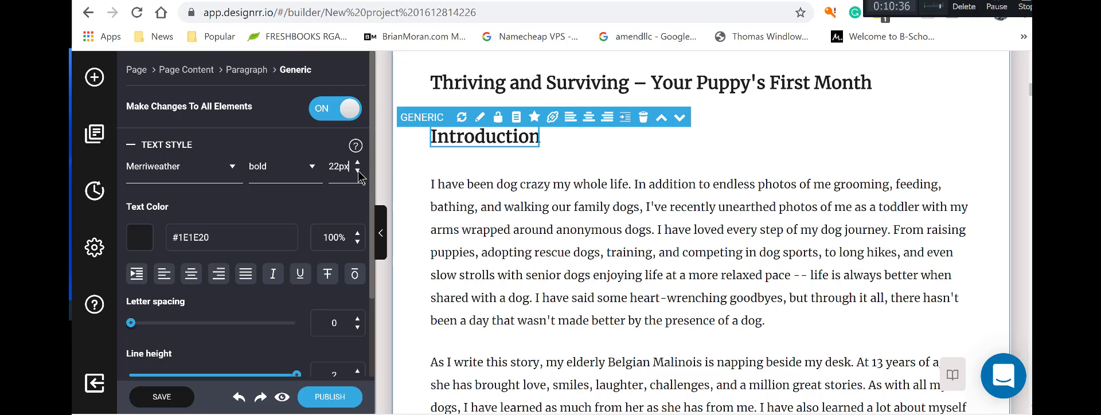
click(357, 171)
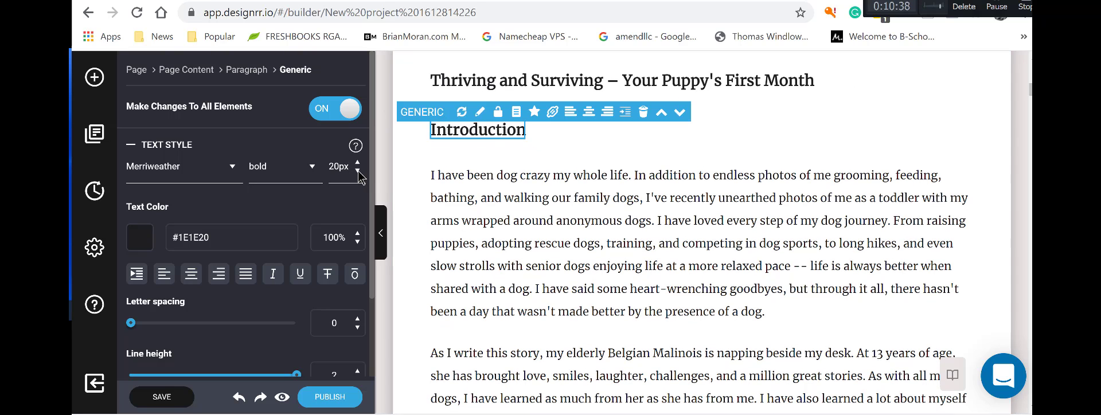
Select the 'Thriving and Surviving' title line and the Introduction heading to compare their sizes.
click(676, 82)
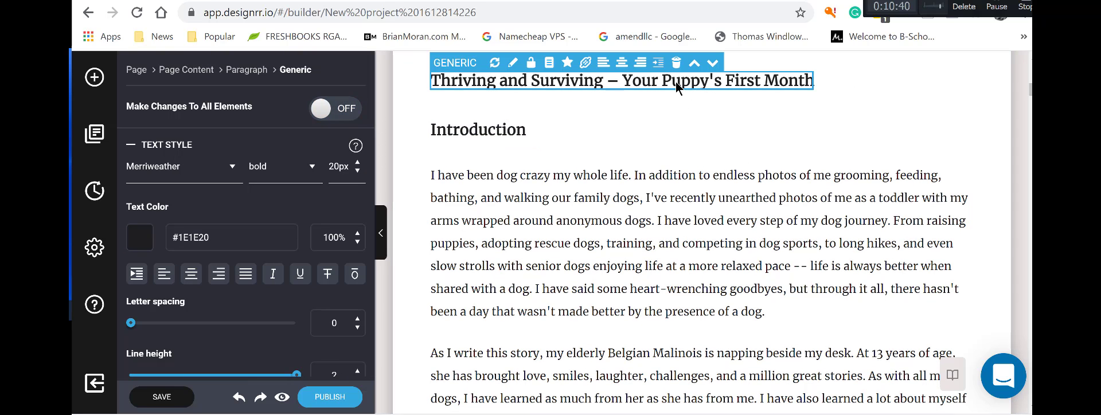
click(510, 137)
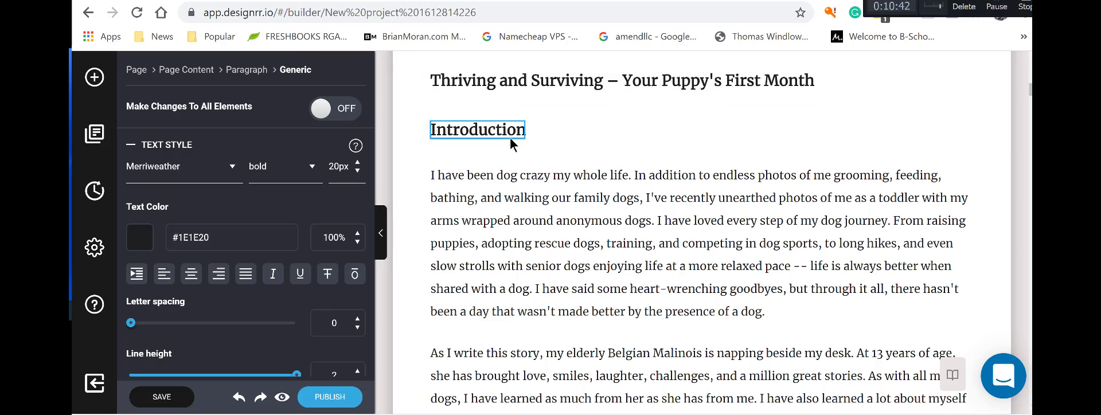
scroll(746, 147, down, 10)
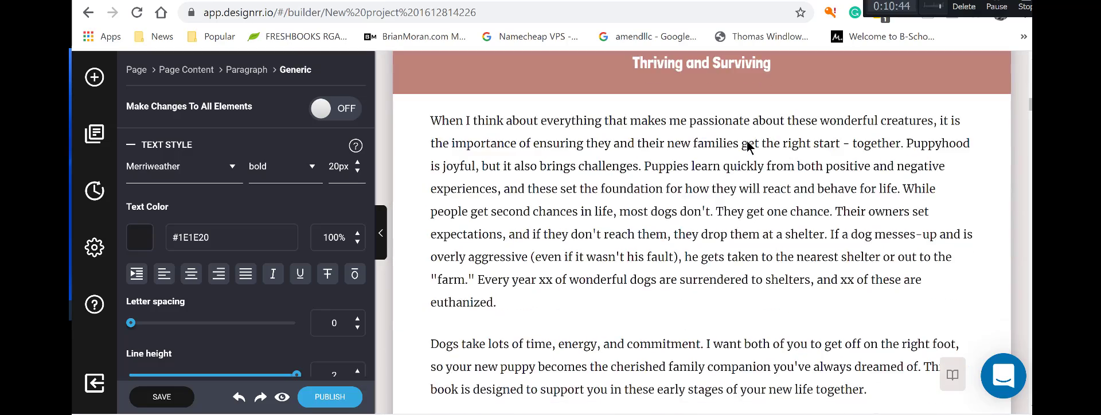
scroll(748, 148, up, 6)
scroll(749, 146, up, 5)
click(535, 84)
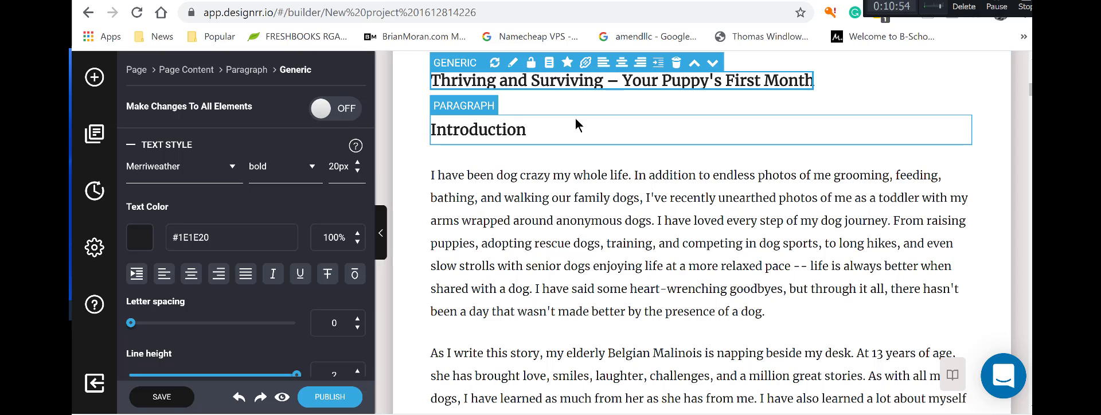
scroll(575, 116, up, 3)
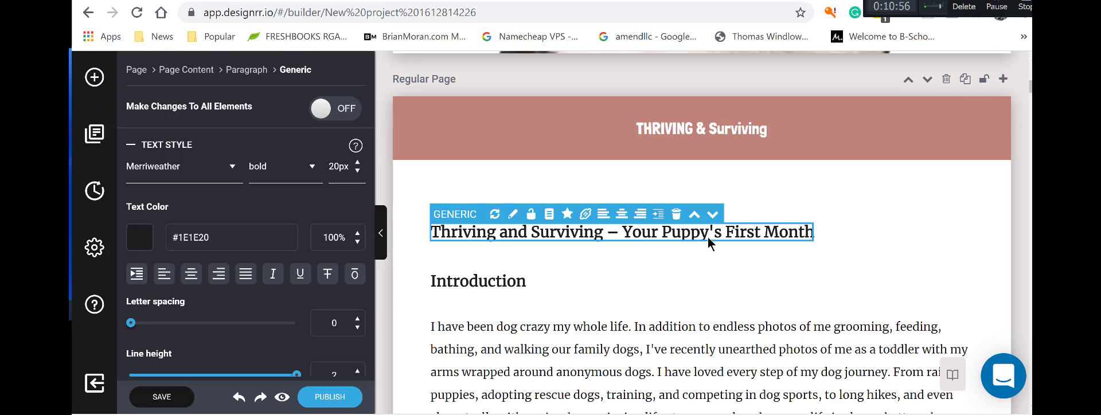
scroll(780, 234, up, 10)
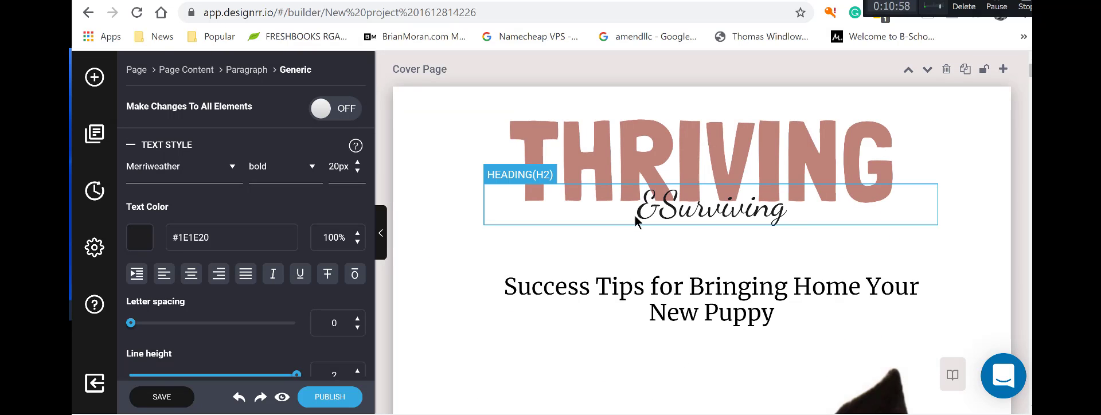
Append ' Your Puppy's First Month' to the cover's '&Surviving' script subtitle.
click(800, 218)
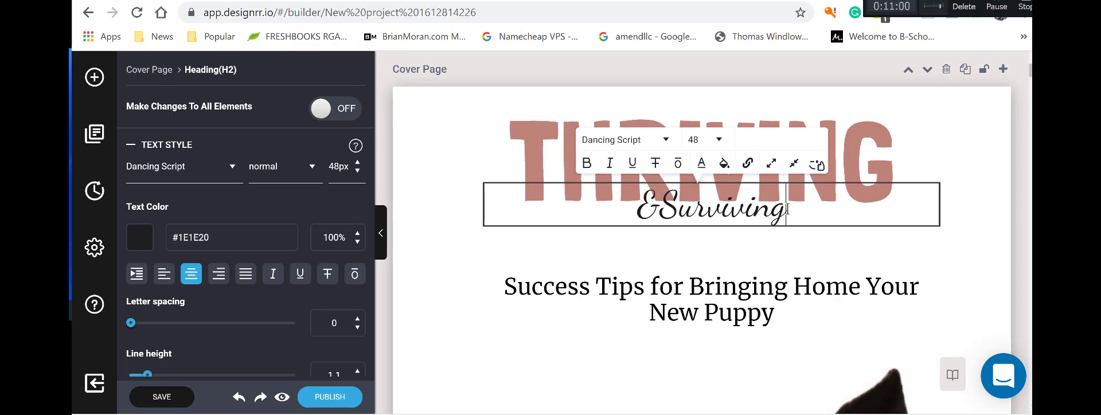
text(your)
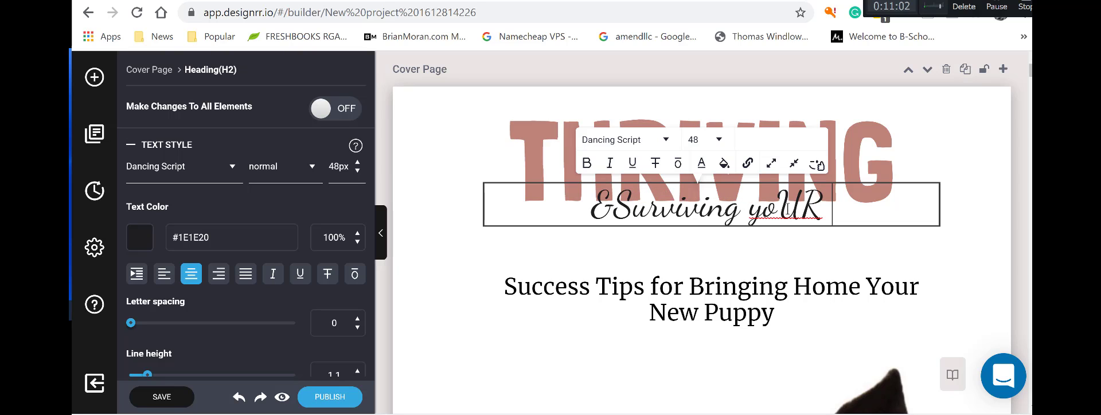
key(BackSpace)
key(BackSpace)
key(BackSpace)
key(BackSpace)
key(BackSpace)
text(You)
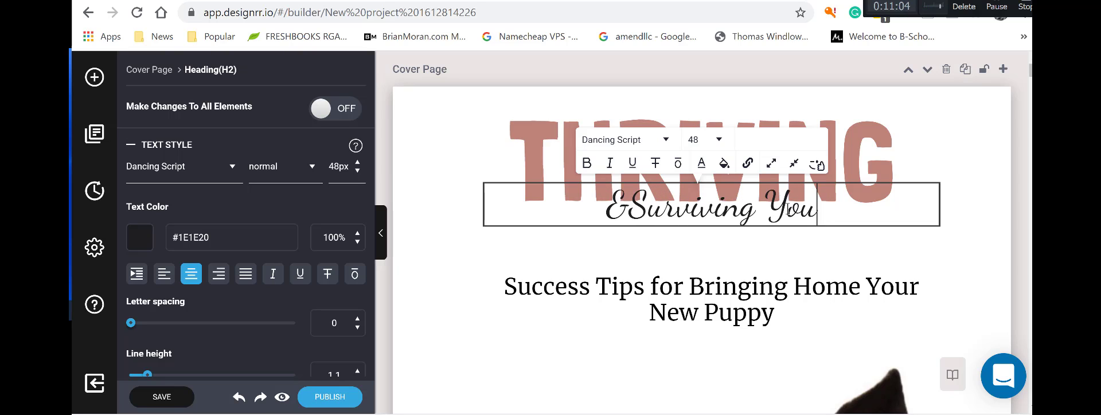
text(r Puppy)
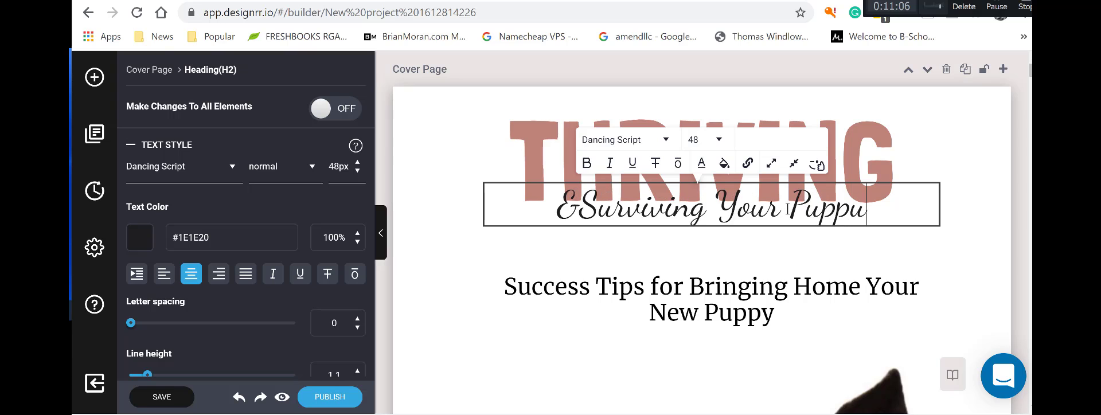
key(BackSpace)
text(y's)
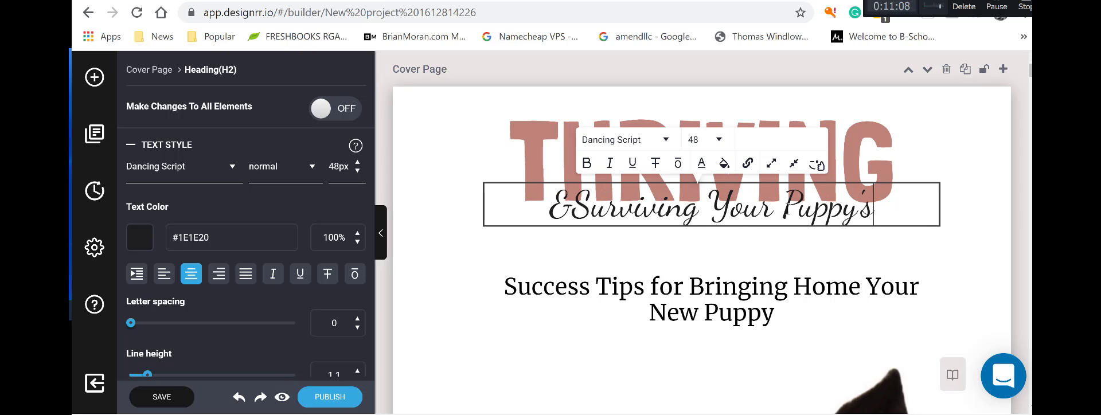
text( First MOnt)
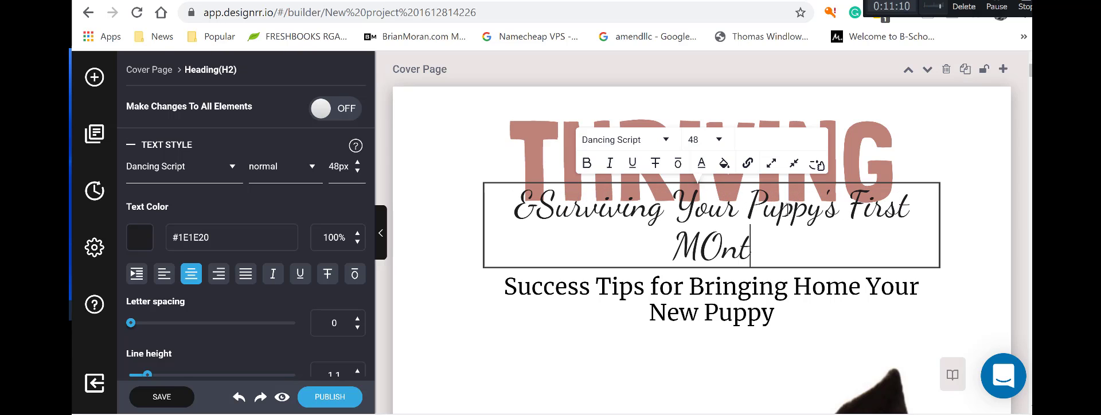
key(BackSpace)
key(BackSpace)
key(BackSpace)
text(ont)
key(BackSpace)
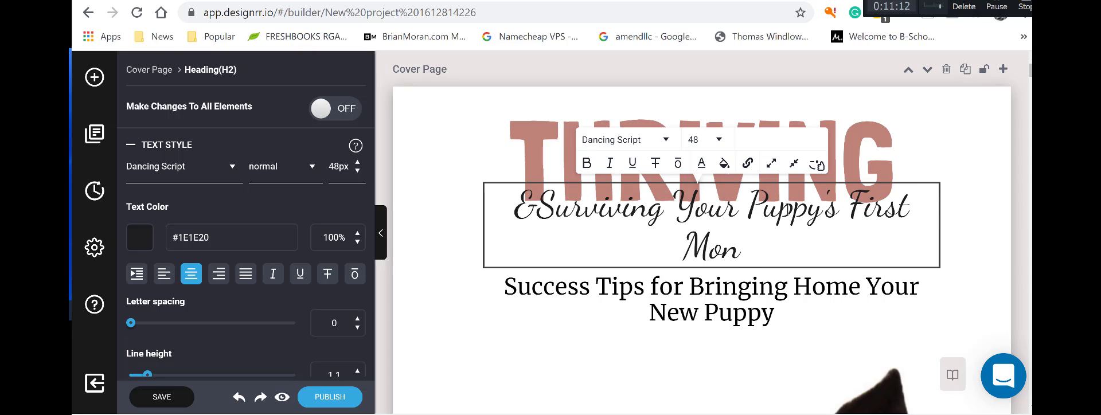
text(th)
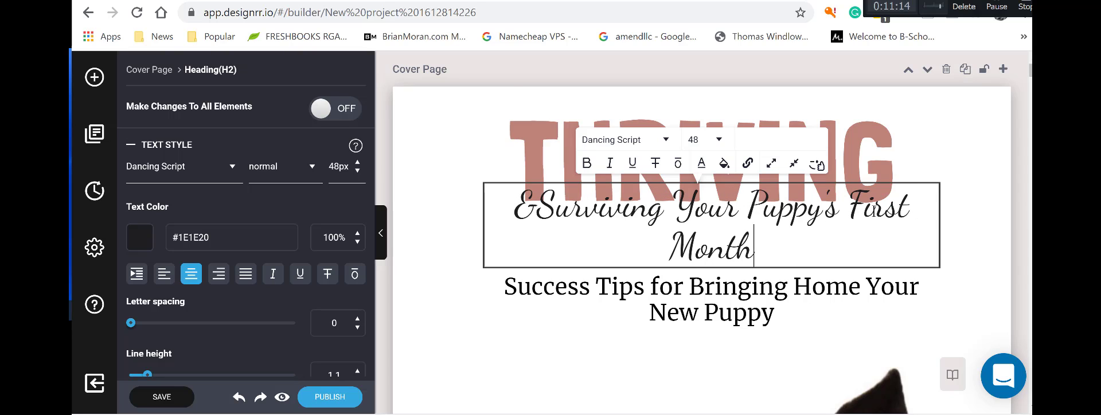
Shrink the subtitle to font size 36 and widen its box to fit one line.
click(719, 140)
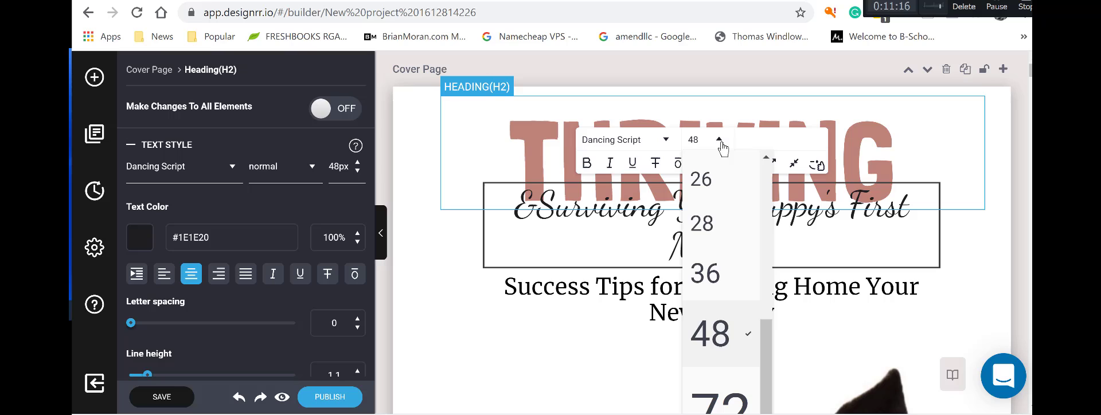
click(720, 279)
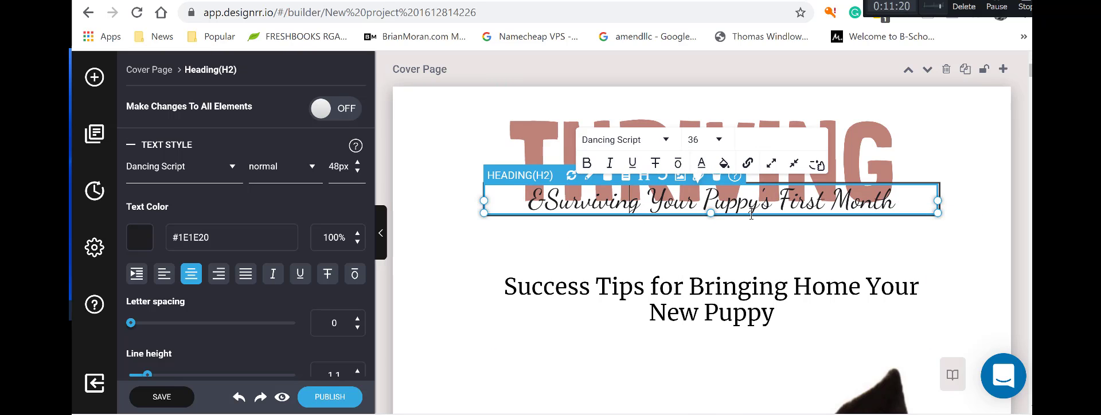
drag(710, 214, 707, 233)
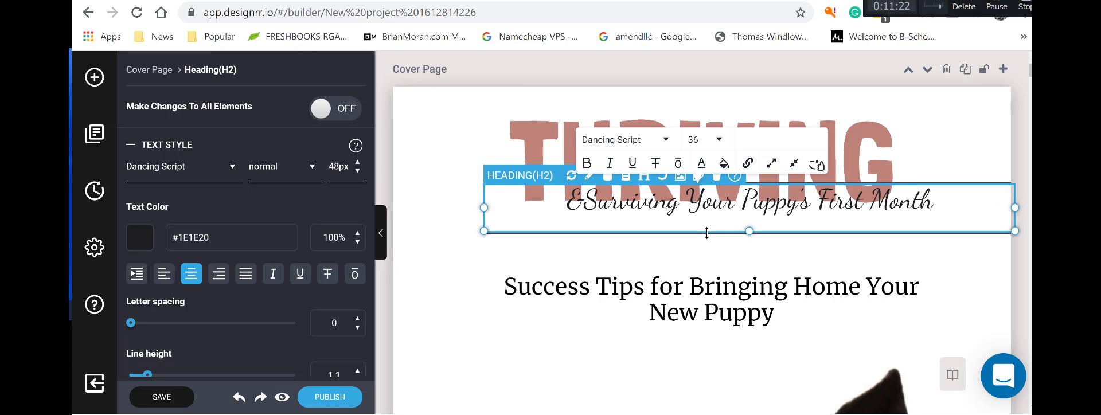
click(539, 234)
click(507, 223)
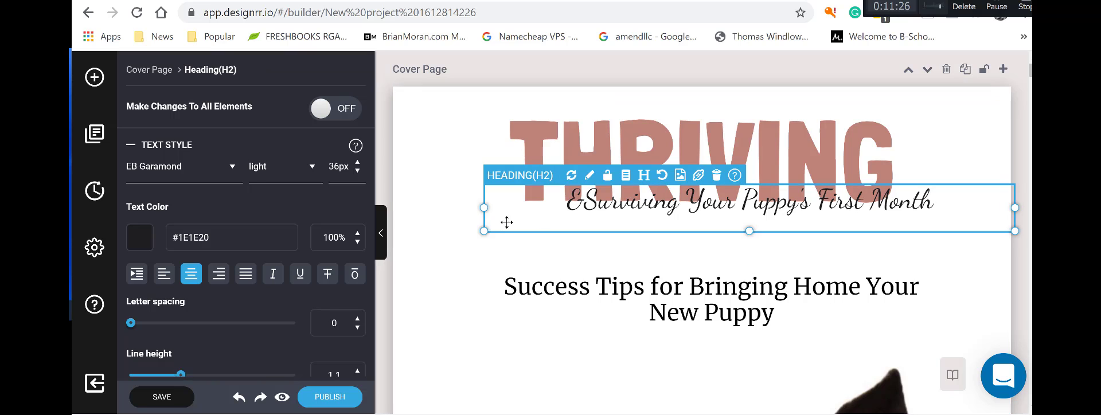
drag(484, 208, 385, 209)
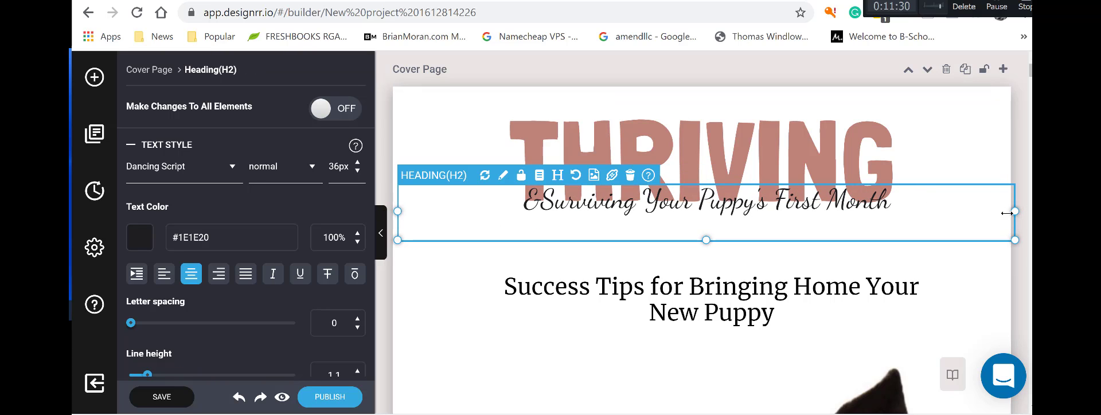
drag(1007, 213, 1000, 213)
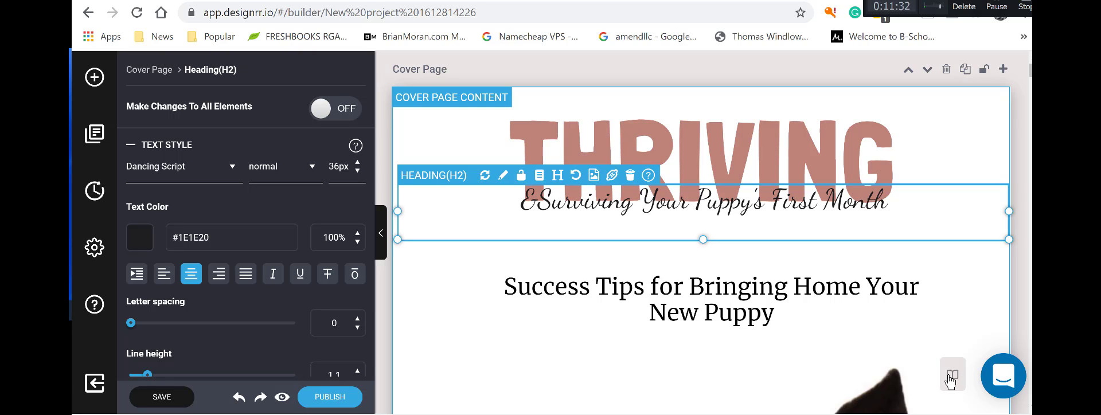
Show the page navigator thumbnails and jump to the cover page.
click(951, 379)
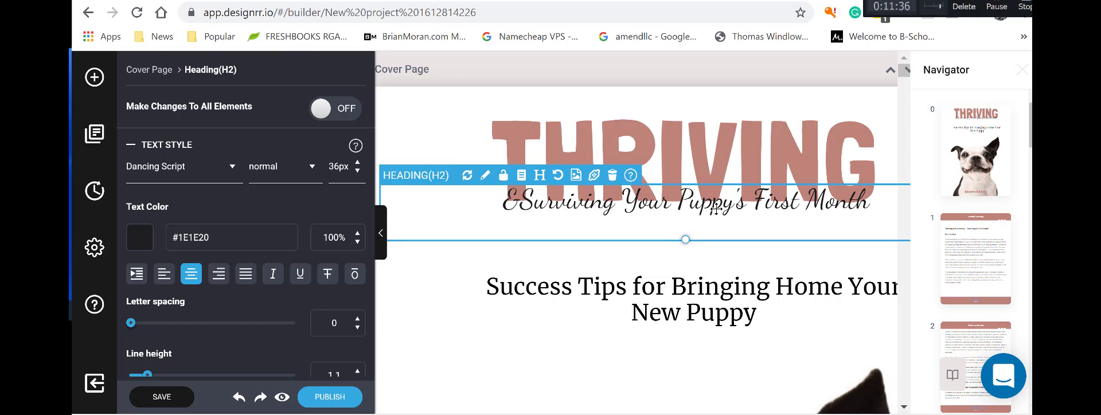
click(971, 179)
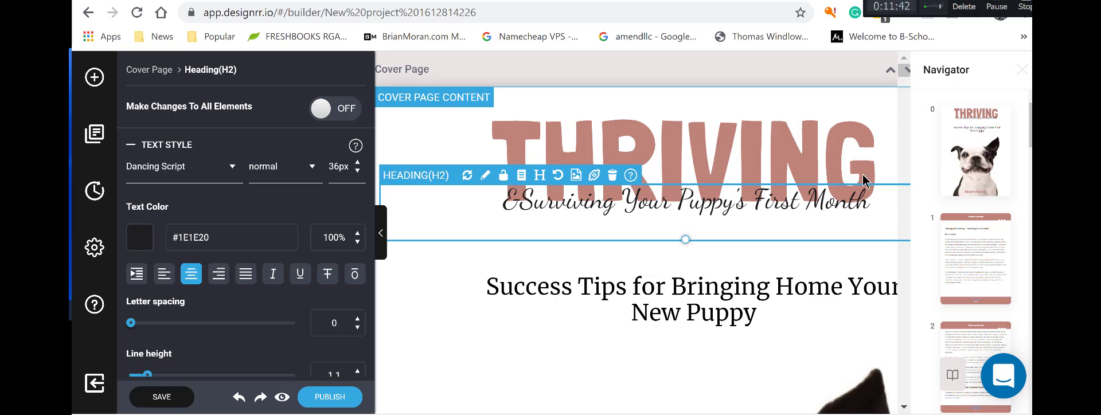
click(599, 374)
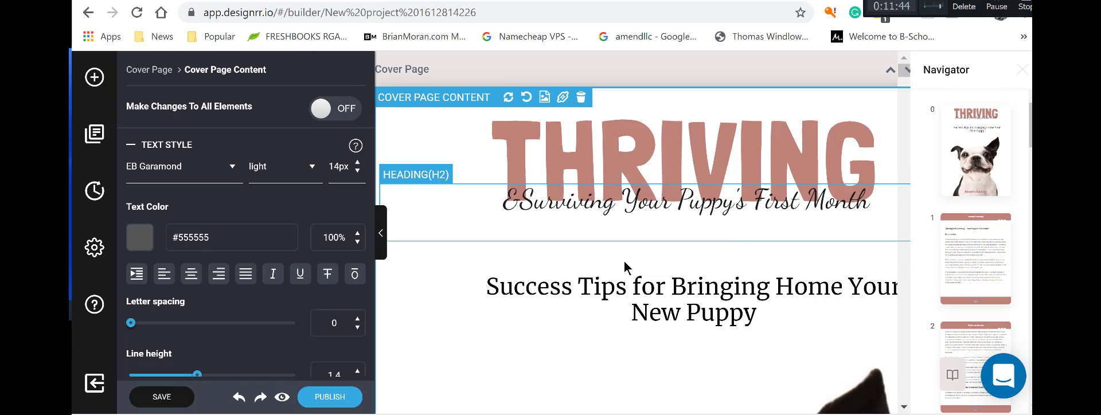
Retype the ampersand so the subtitle reads '& Surviving Your Puppy's First Month'.
click(516, 202)
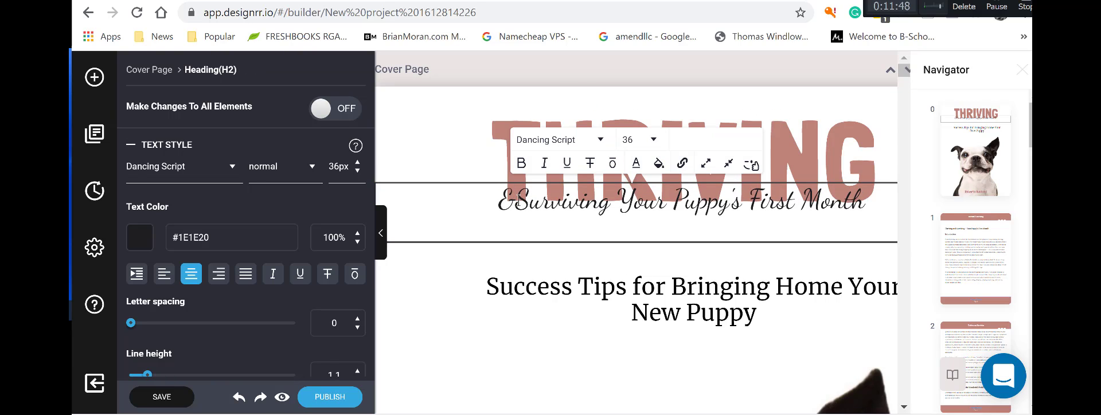
key(BackSpace)
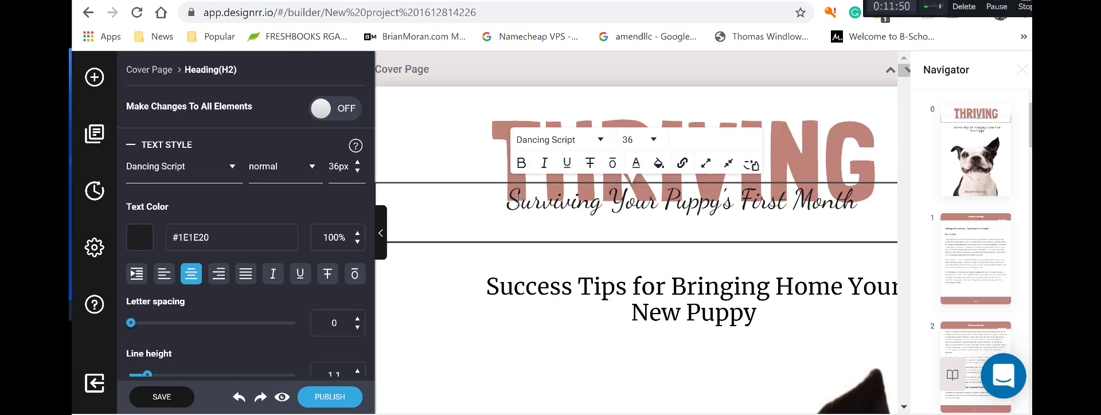
text(&)
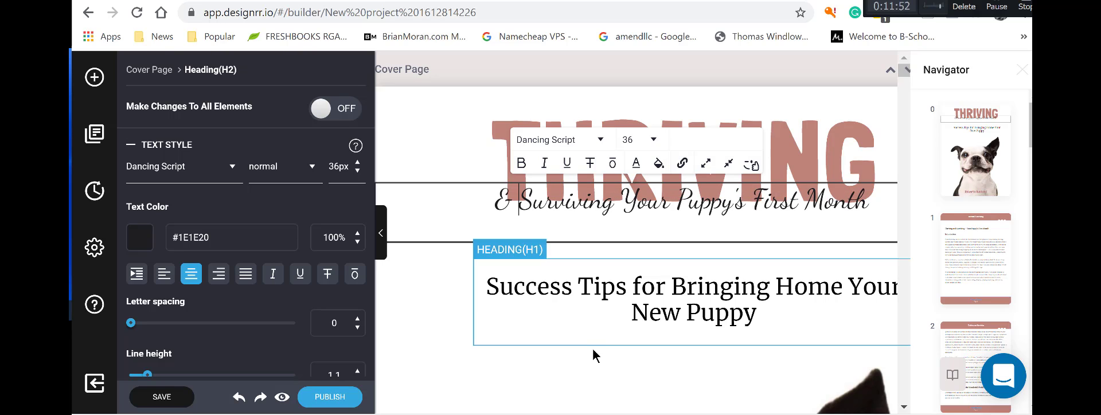
click(592, 348)
scroll(592, 348, down, 4)
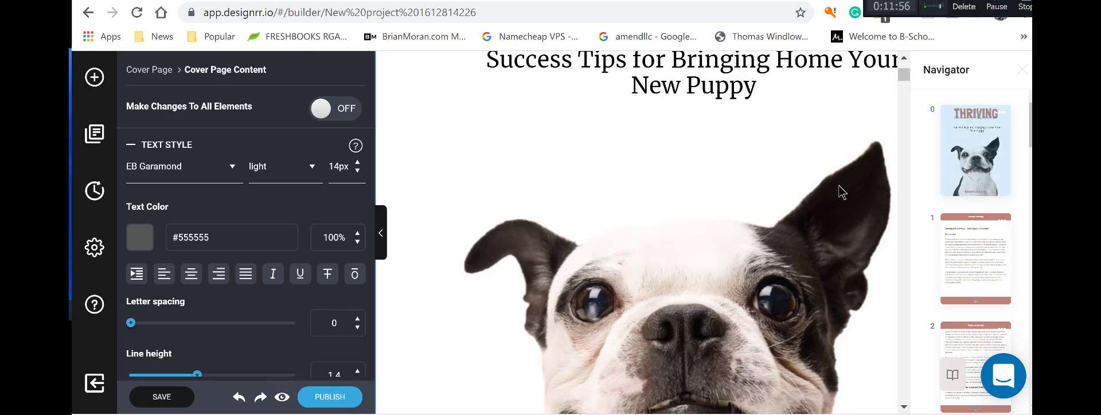
scroll(838, 188, down, 5)
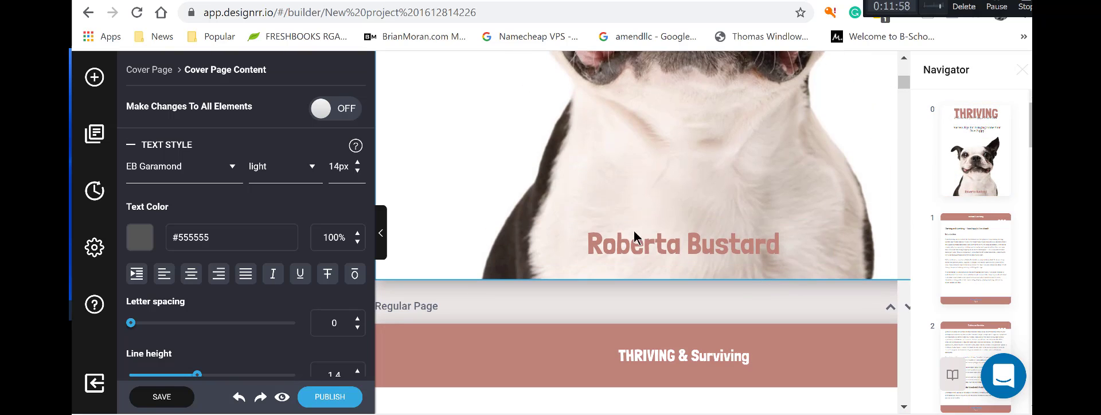
Type 'By' in front of the author's name at the bottom of the cover.
click(590, 243)
text(By)
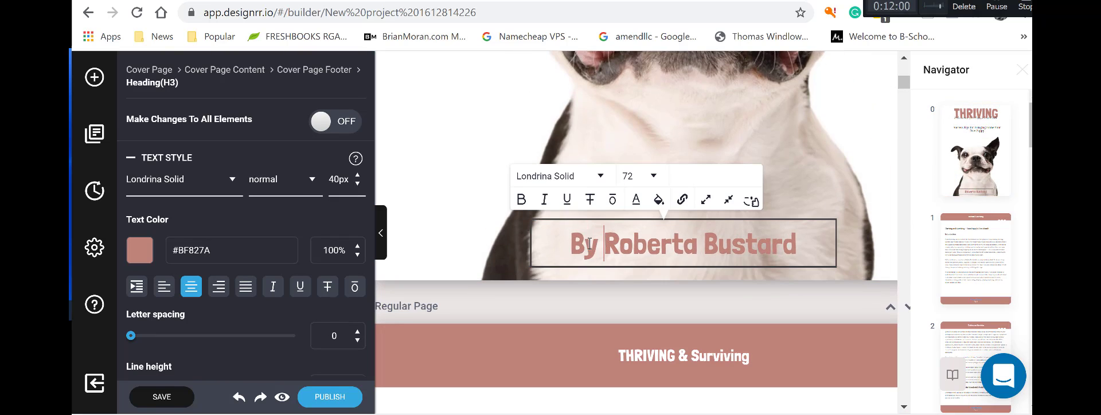
click(790, 320)
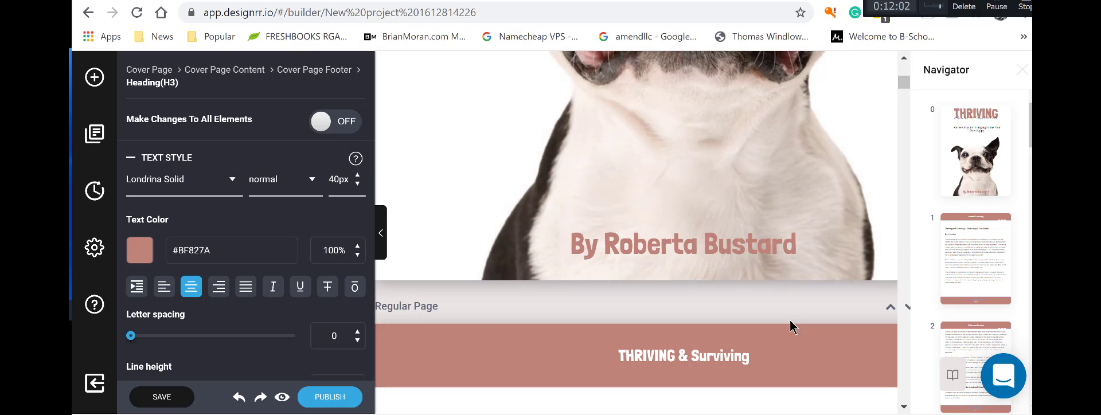
scroll(790, 326, down, 2)
scroll(759, 129, up, 2)
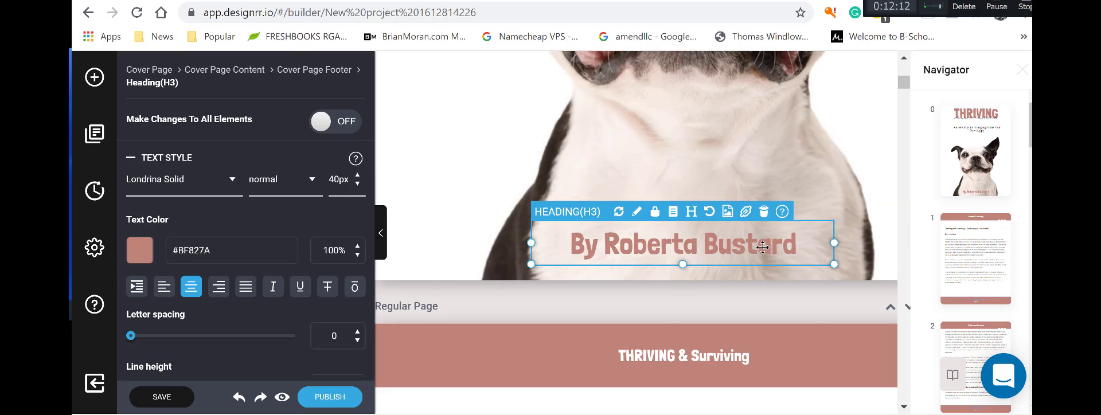
Extend the interior page header with 'Your Puppy's First Month', erasing the mistyped ending.
scroll(779, 250, down, 5)
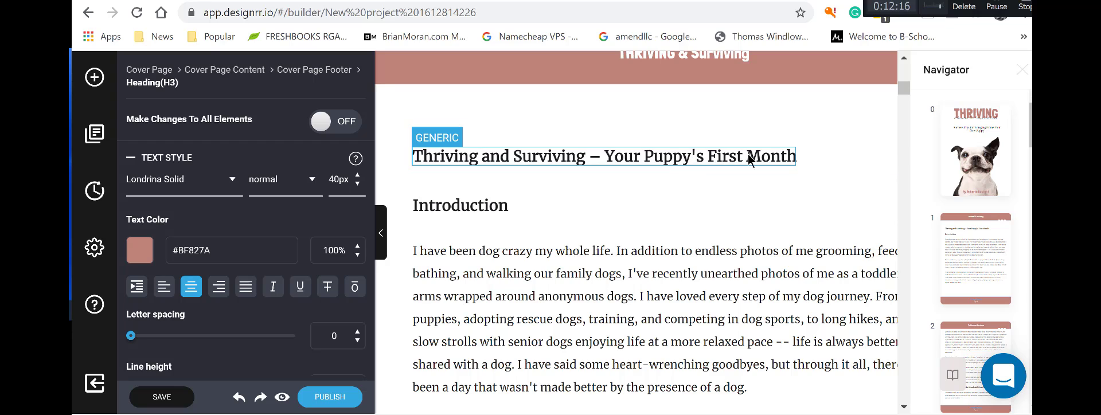
click(699, 158)
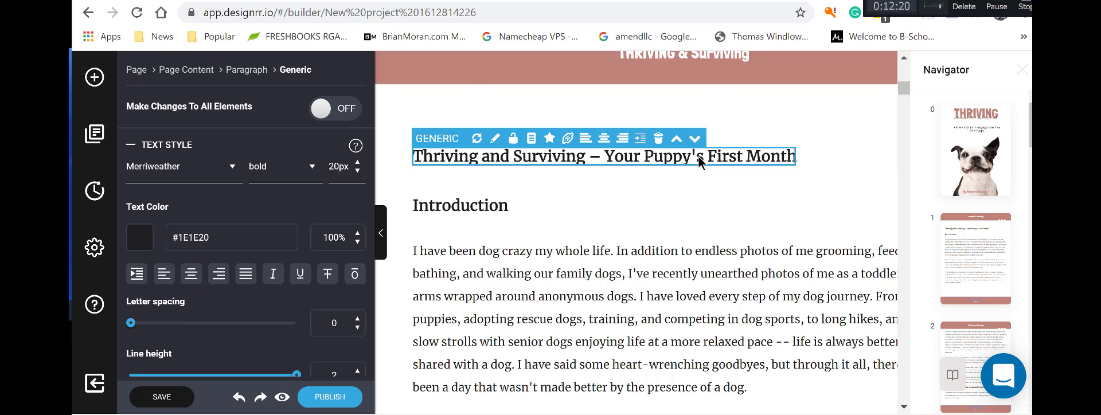
scroll(728, 86, up, 3)
click(741, 201)
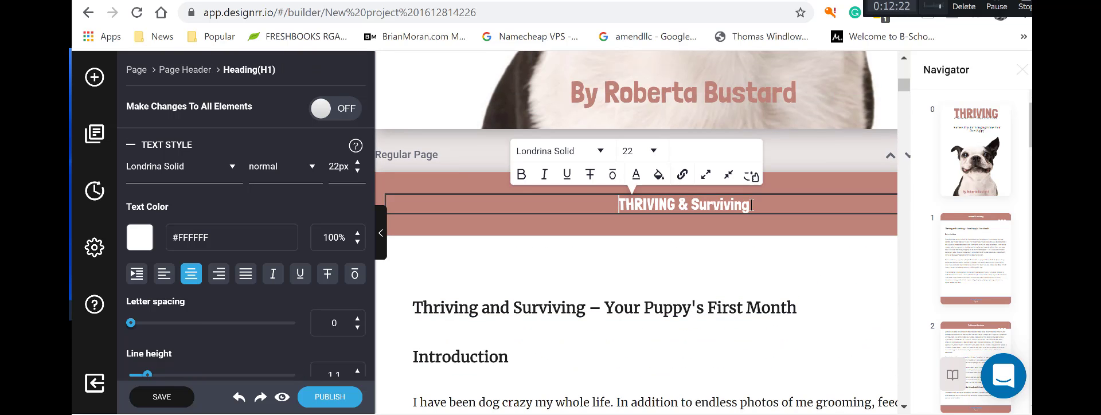
text(Your )
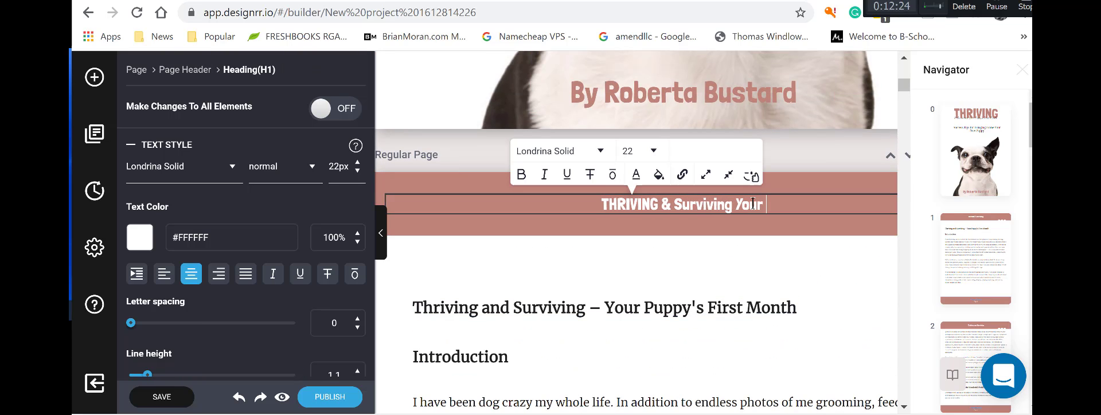
text(Pupp)
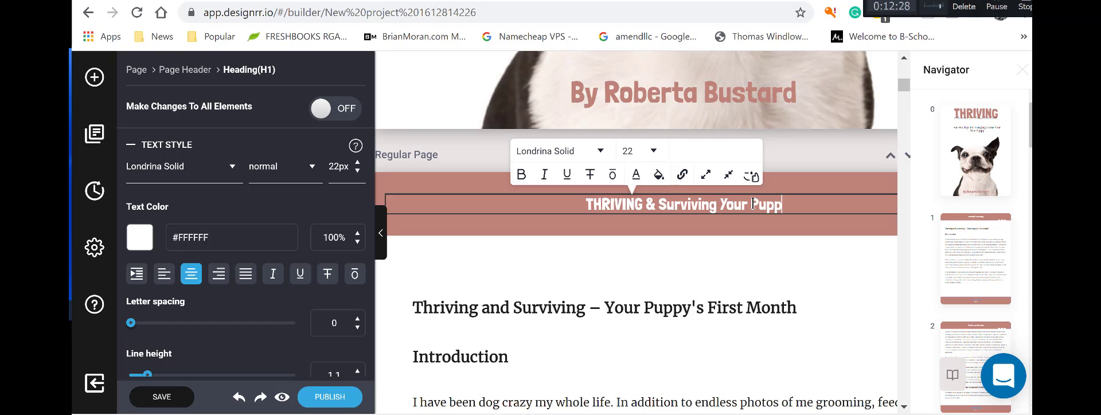
text(y's First MOth)
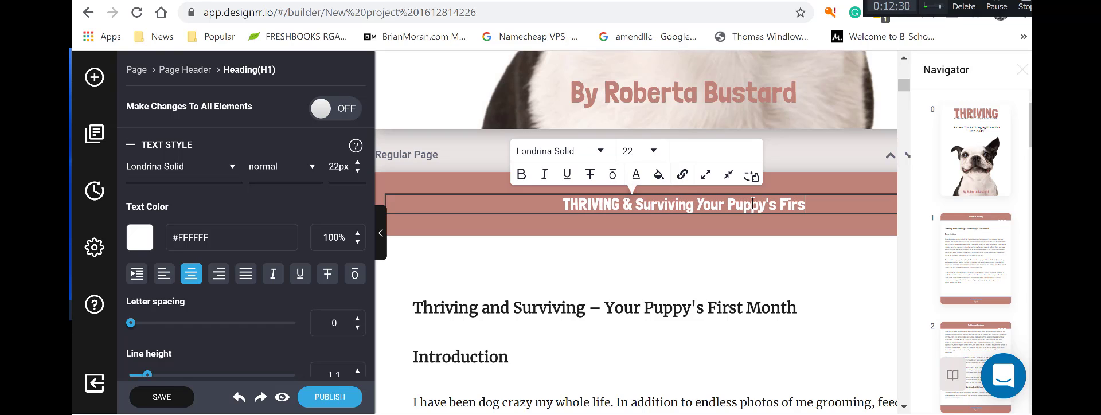
key(BackSpace)
key(BackSpace)
key(BackSpace)
Finish the header with 'Month' and delete the duplicate 'Thriving and Surviving' paragraph above Introduction.
text(onth)
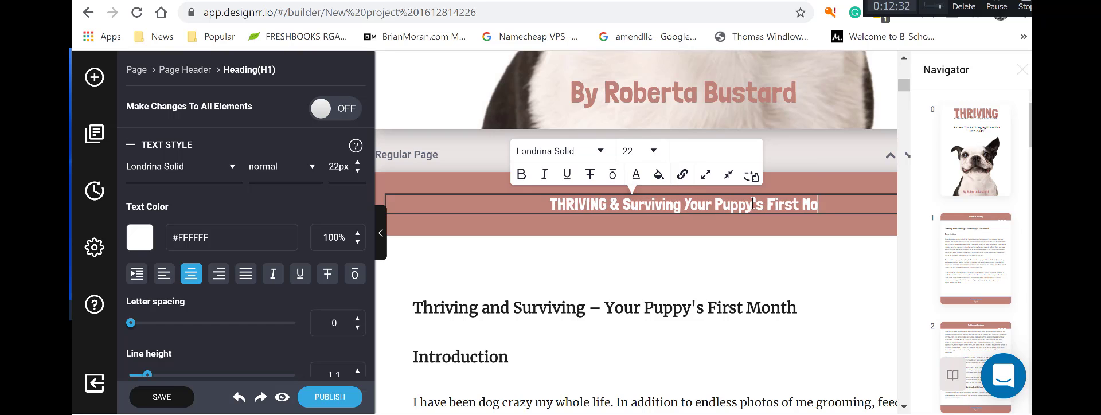
click(739, 306)
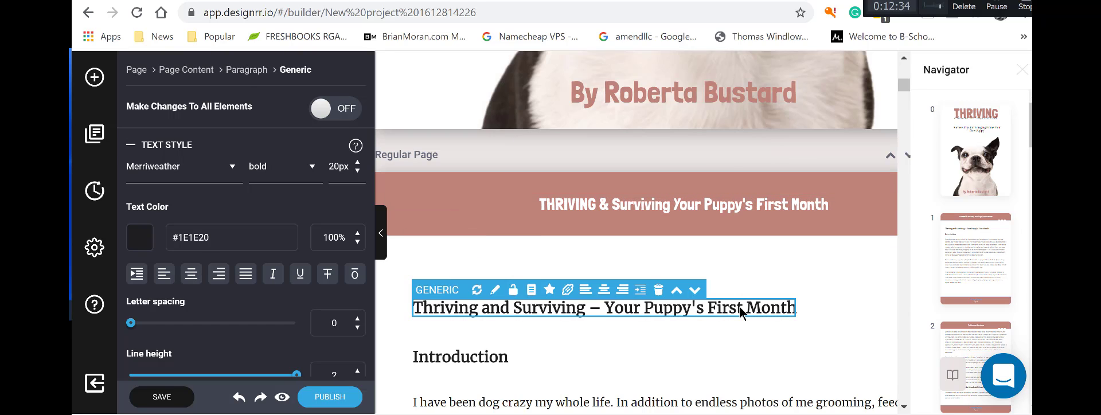
right_click(739, 306)
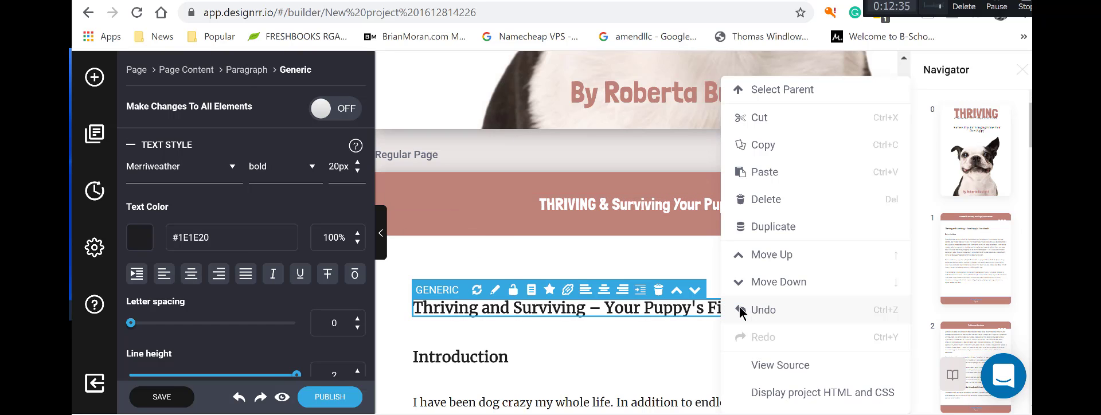
click(659, 291)
scroll(601, 271, down, 2)
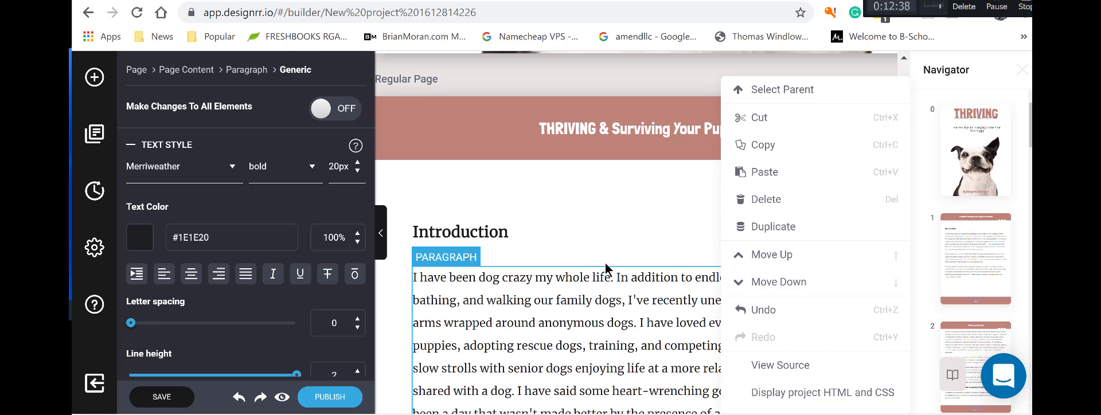
click(606, 268)
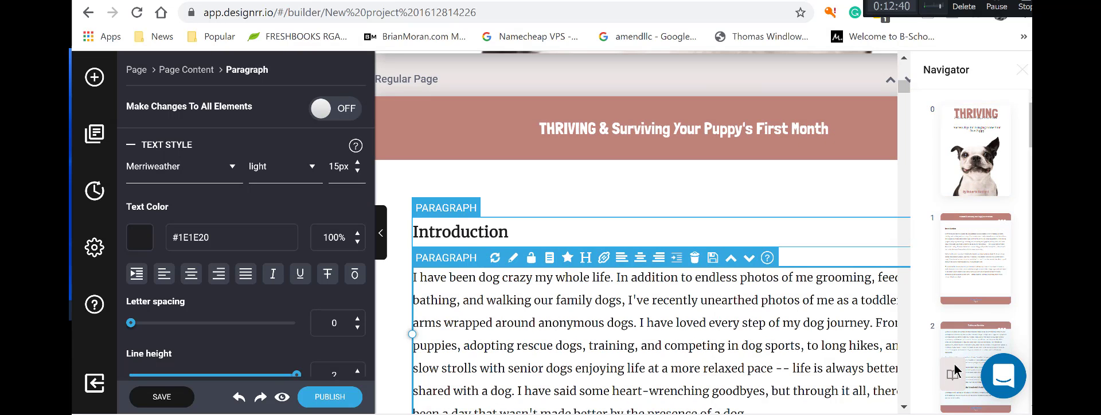
scroll(721, 279, down, 10)
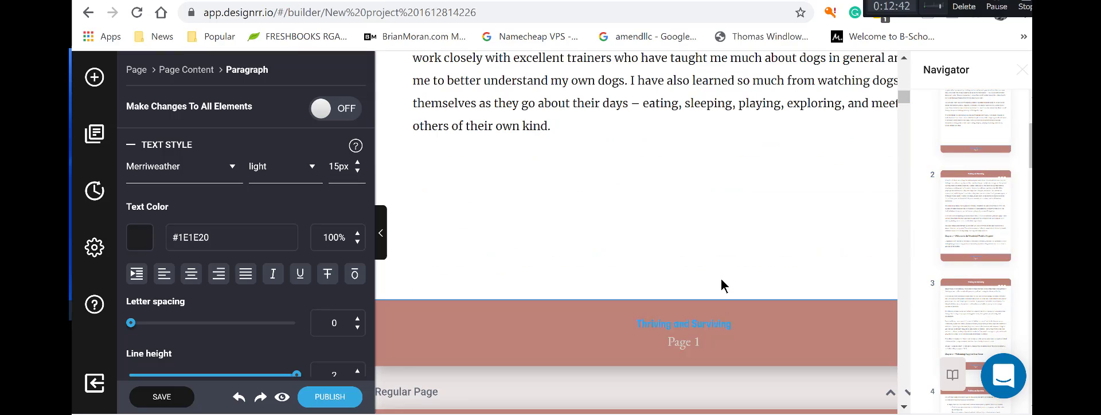
scroll(721, 279, down, 1)
scroll(721, 280, up, 8)
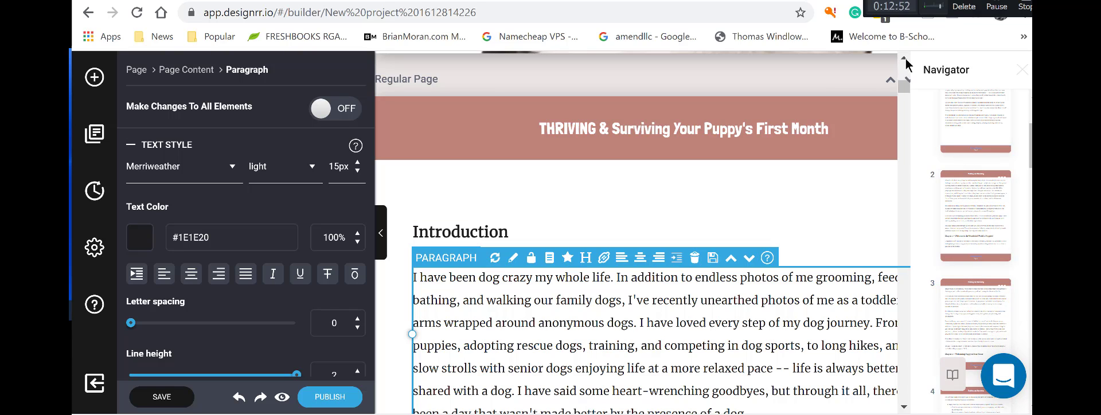
Close the page navigator and drag the left settings panel narrower.
click(1021, 71)
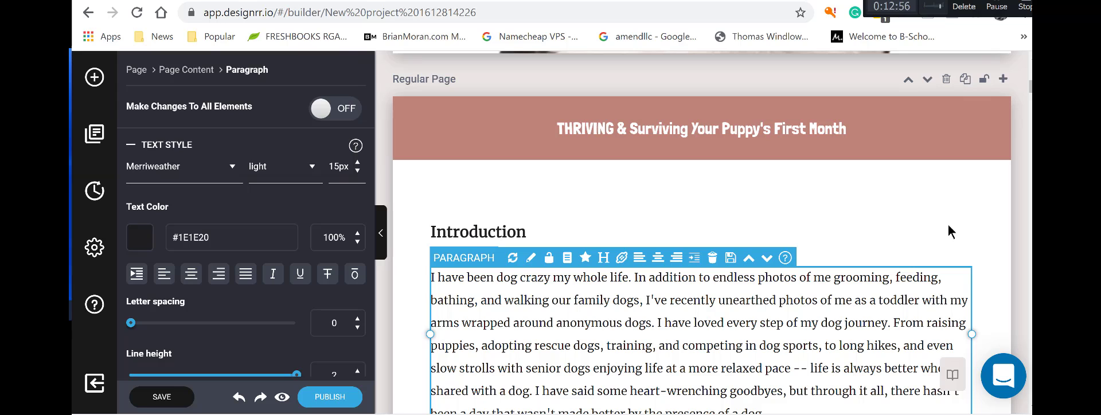
scroll(958, 225, down, 3)
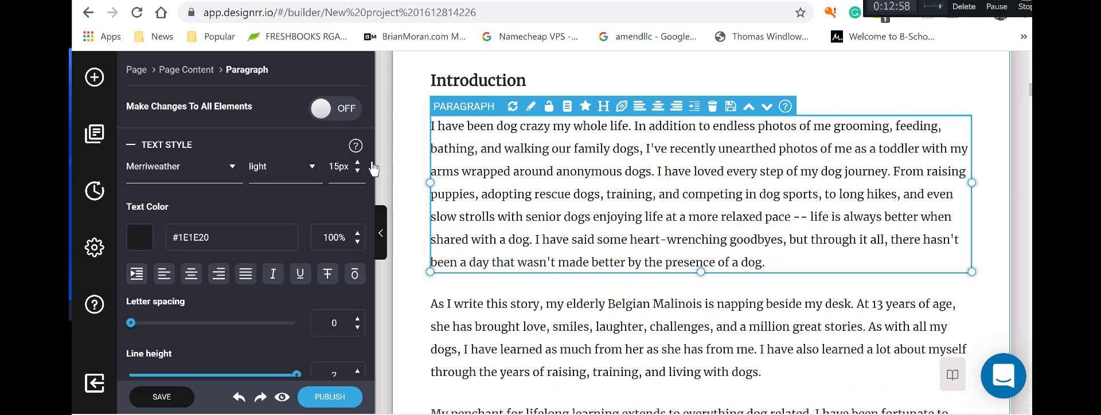
drag(374, 168, 292, 164)
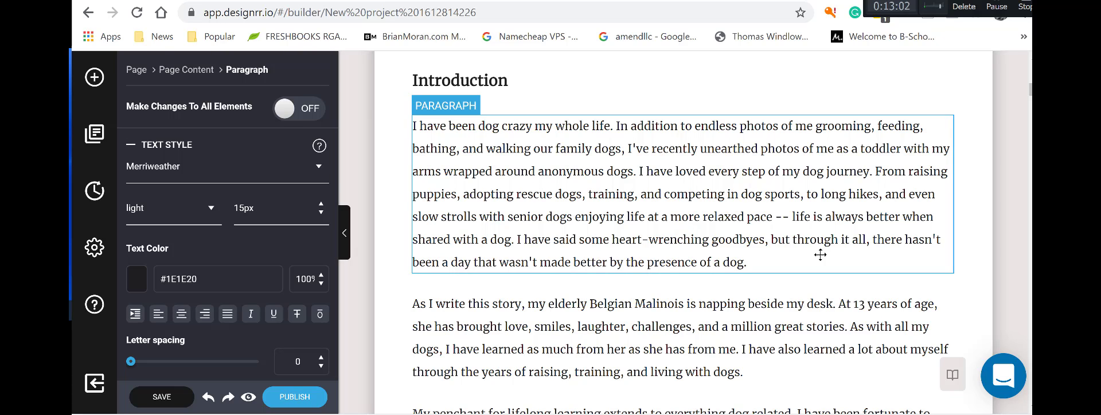
Select the first Introduction paragraph and scroll through the page's text.
click(784, 205)
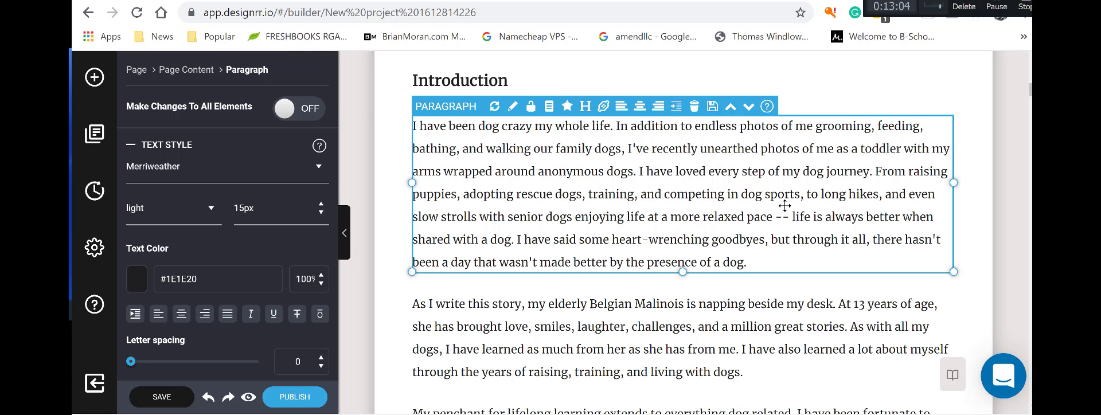
scroll(786, 209, down, 7)
scroll(791, 215, up, 10)
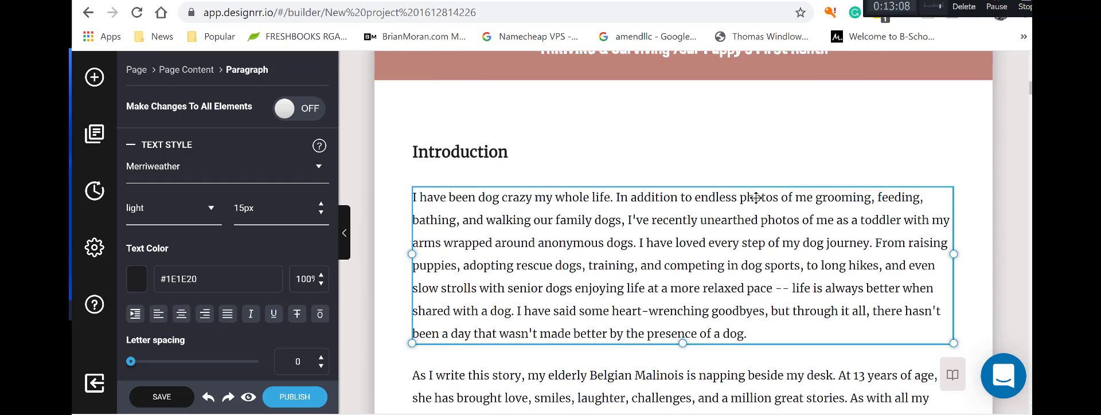
scroll(756, 198, down, 4)
scroll(756, 197, down, 11)
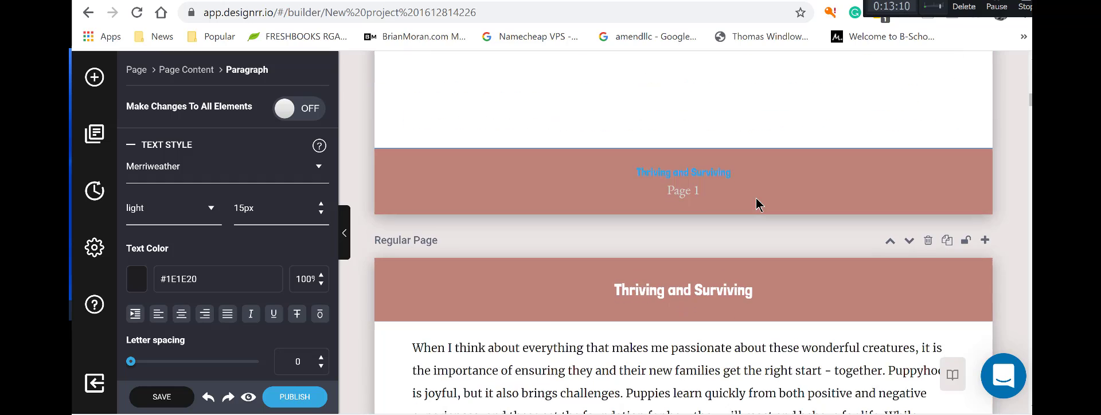
scroll(757, 204, up, 16)
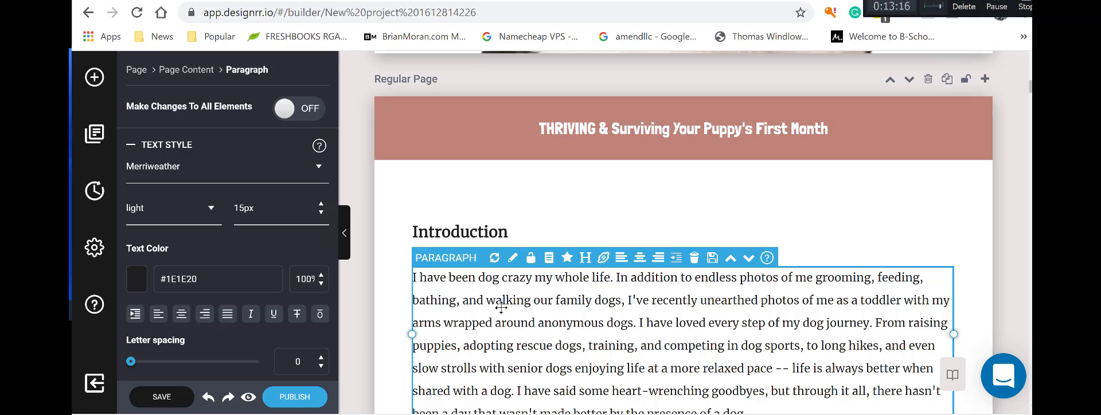
scroll(696, 306, down, 4)
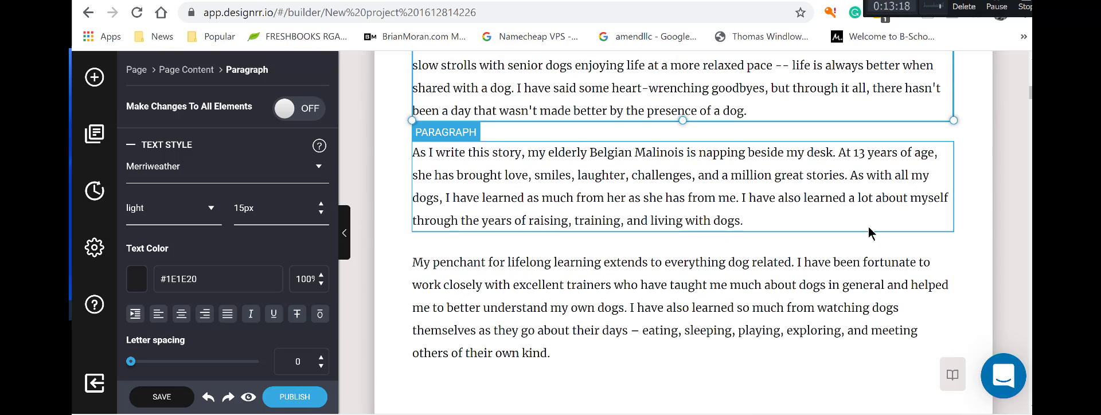
scroll(871, 233, up, 4)
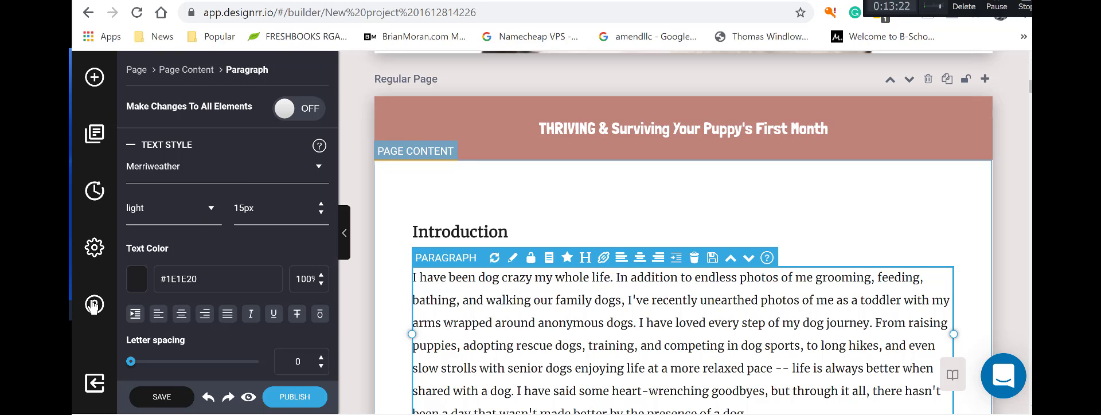
Look through the Templates, Settings and Help sidebar panels.
click(98, 143)
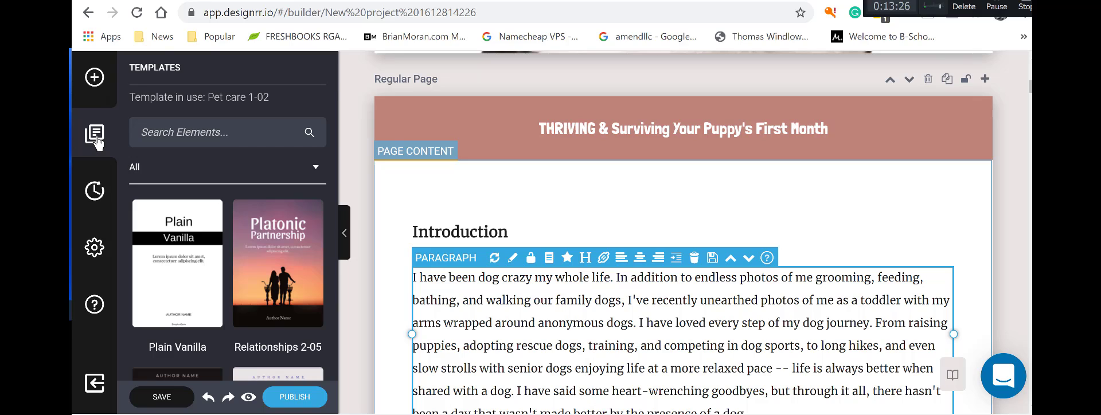
click(93, 250)
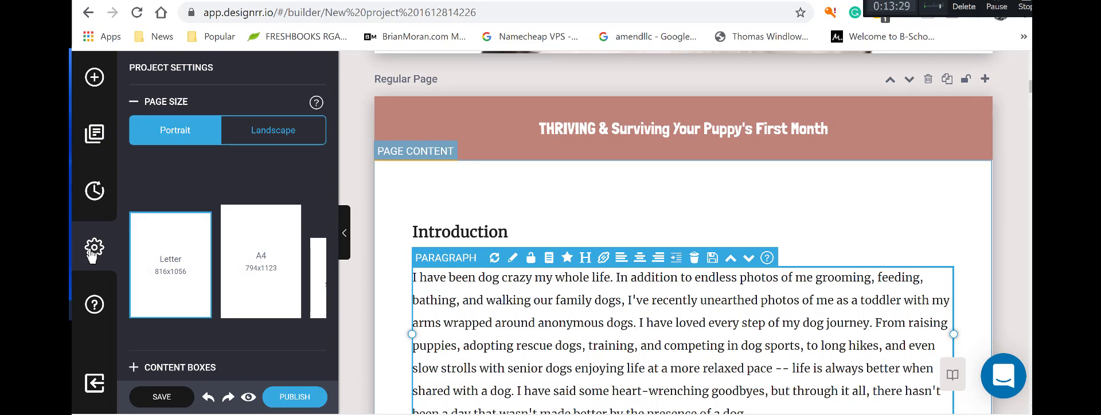
click(92, 308)
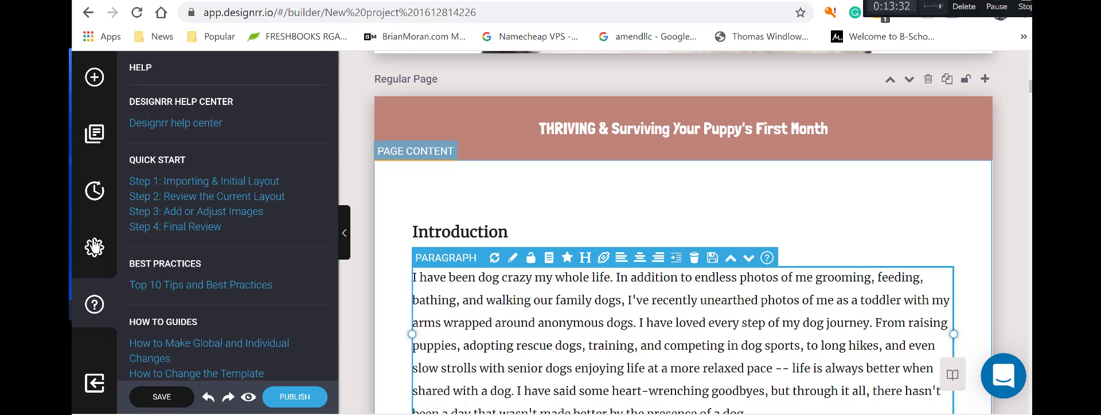
click(94, 251)
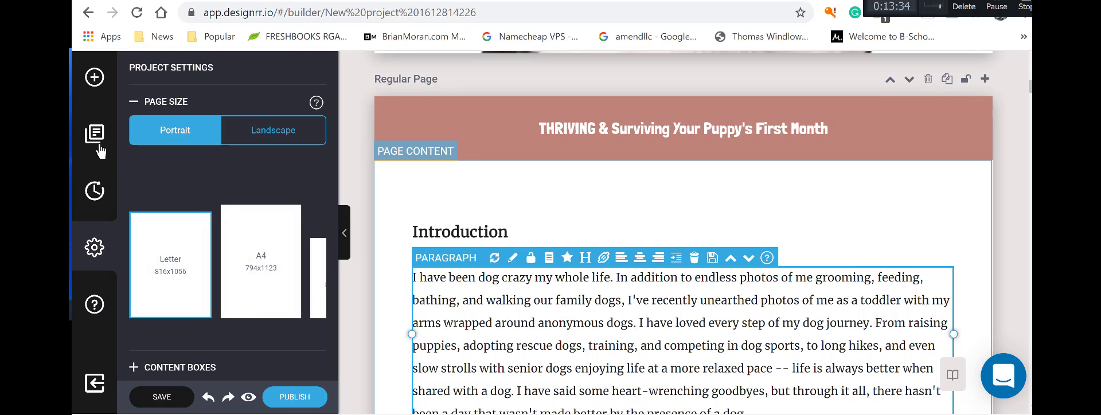
click(94, 77)
Show the Elements panel listing Cover Page, Back Page and Table Of Contents.
click(96, 78)
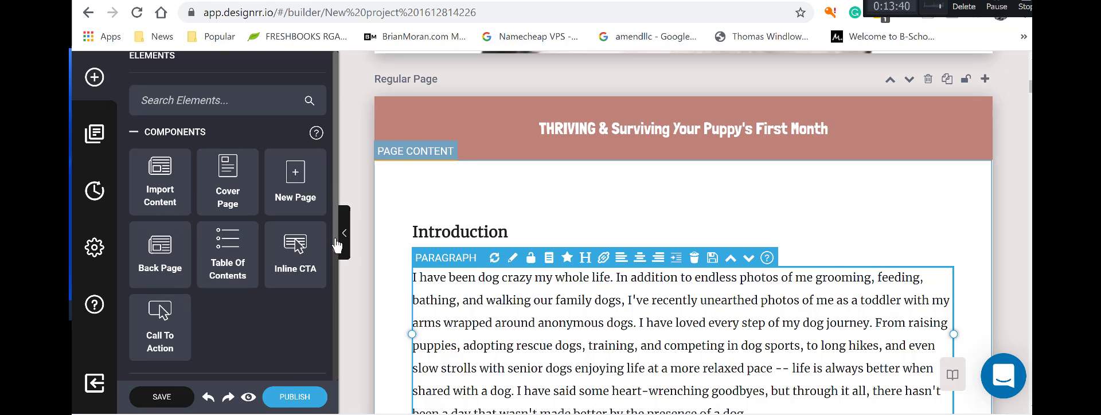
scroll(337, 250, up, 1)
scroll(242, 263, down, 4)
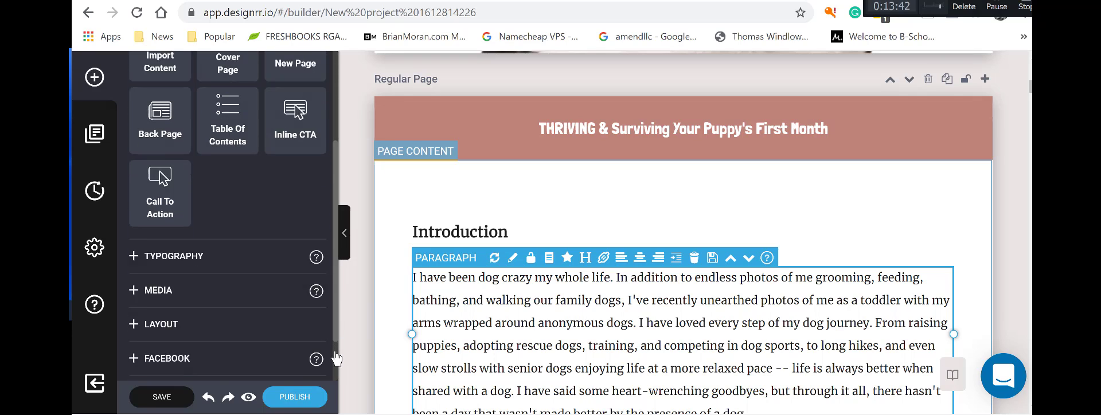
Drag an Image element from the Media section into the Introduction paragraph.
click(153, 230)
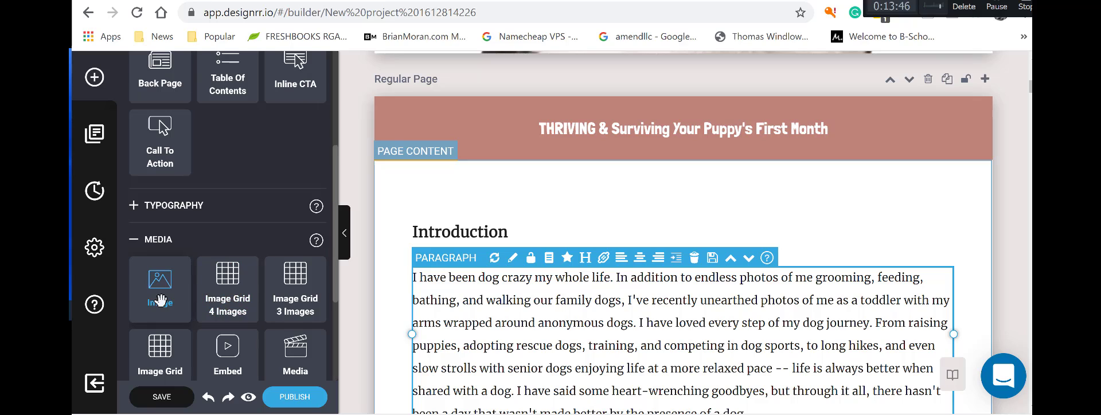
scroll(266, 265, down, 3)
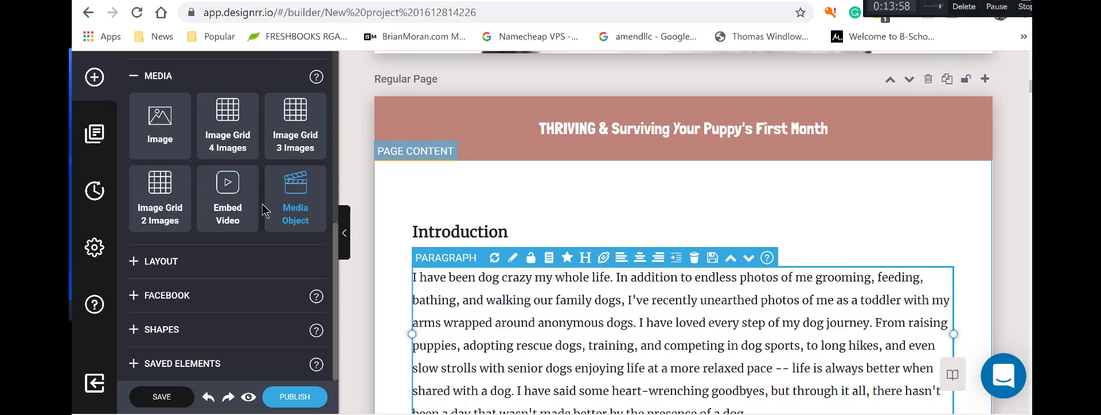
drag(149, 127, 886, 284)
scroll(842, 263, down, 1)
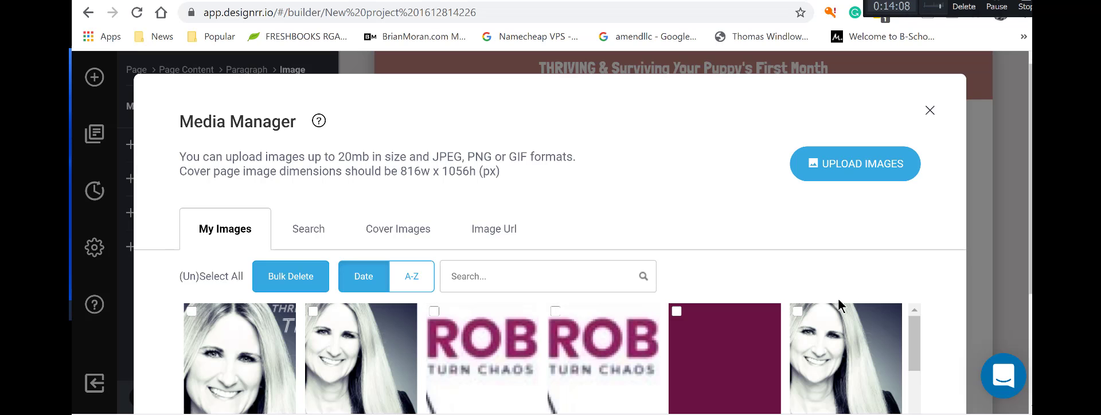
Switch the Media Manager to its stock image Search tab and focus the search box.
scroll(803, 268, down, 3)
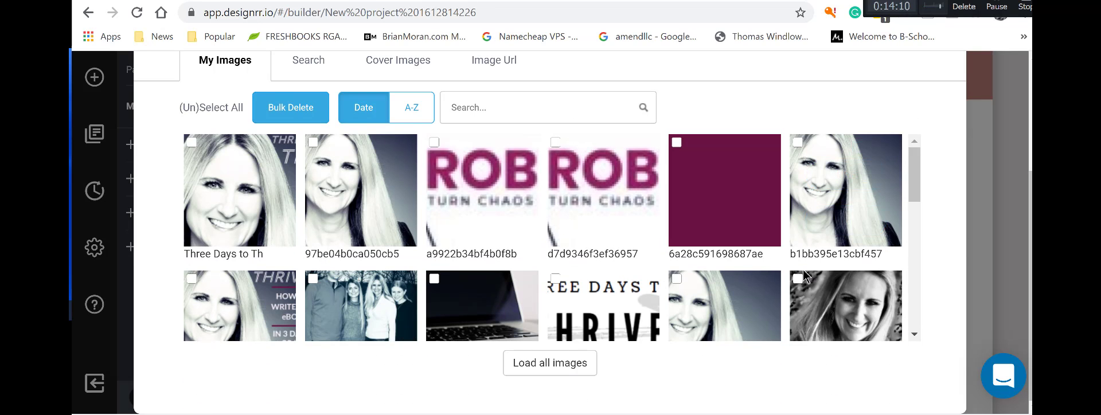
scroll(803, 270, down, 3)
scroll(803, 270, down, 6)
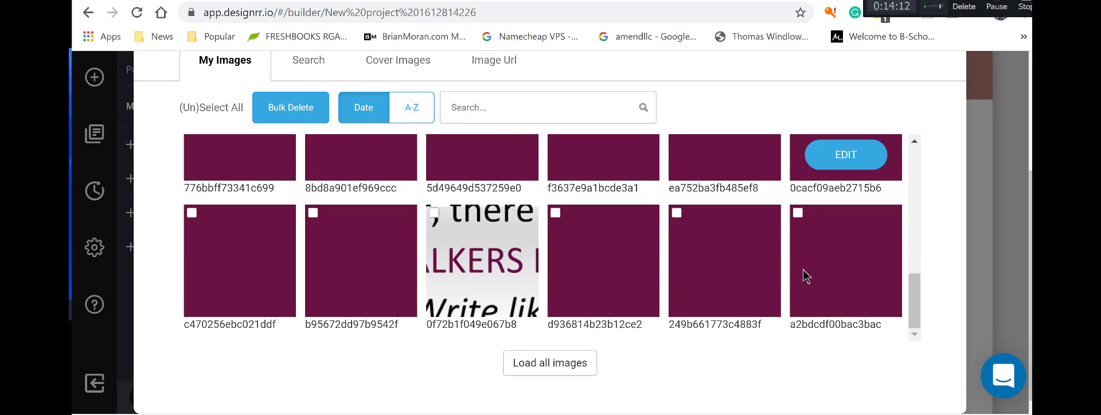
scroll(803, 269, up, 6)
scroll(325, 227, up, 3)
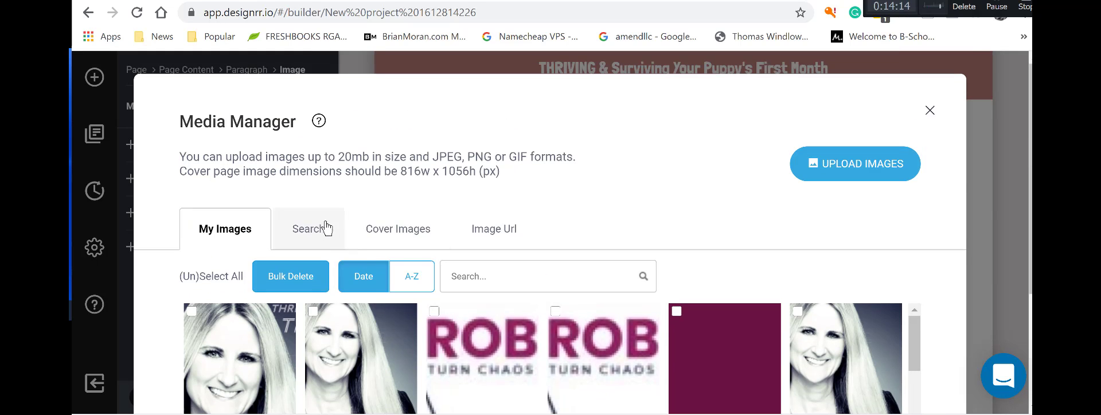
click(305, 240)
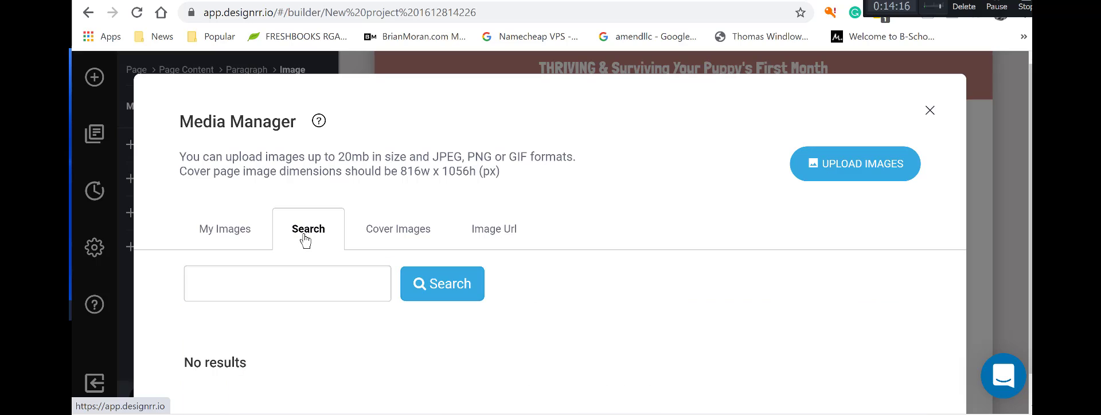
scroll(318, 241, down, 1)
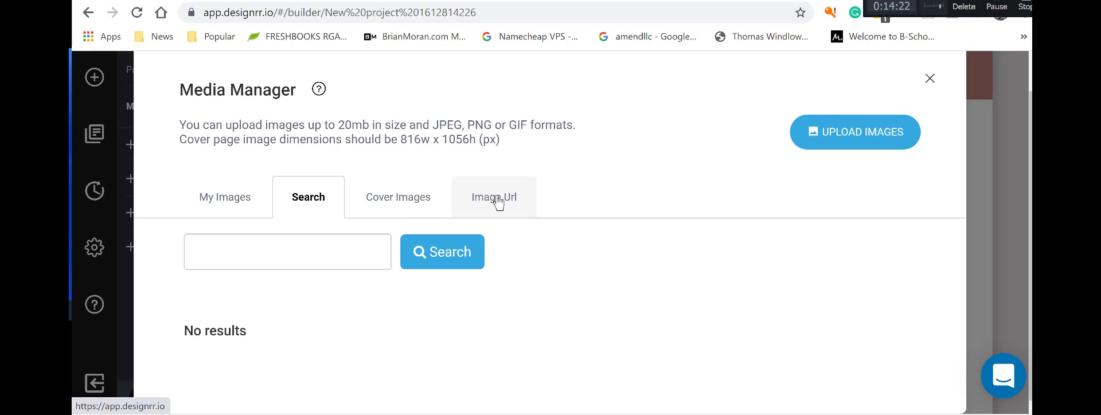
click(308, 257)
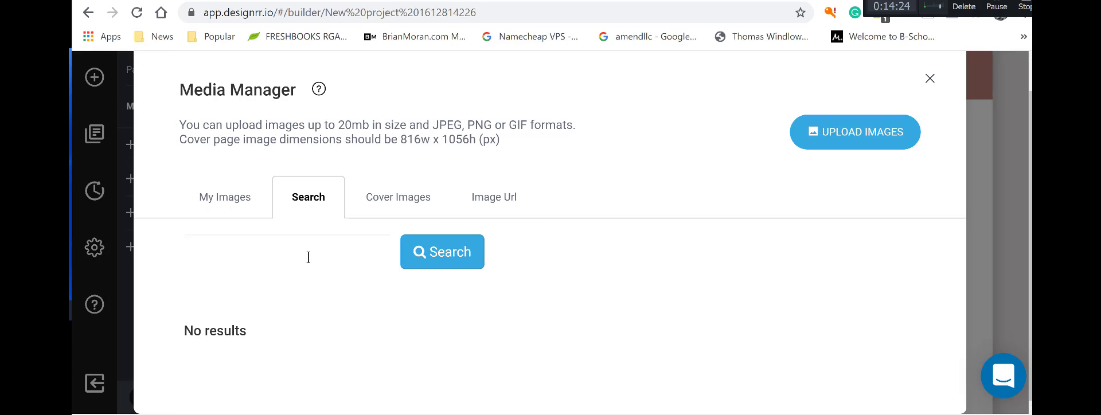
Search stock photos for 'dogs', browse the results, then select the search term for replacing.
click(445, 256)
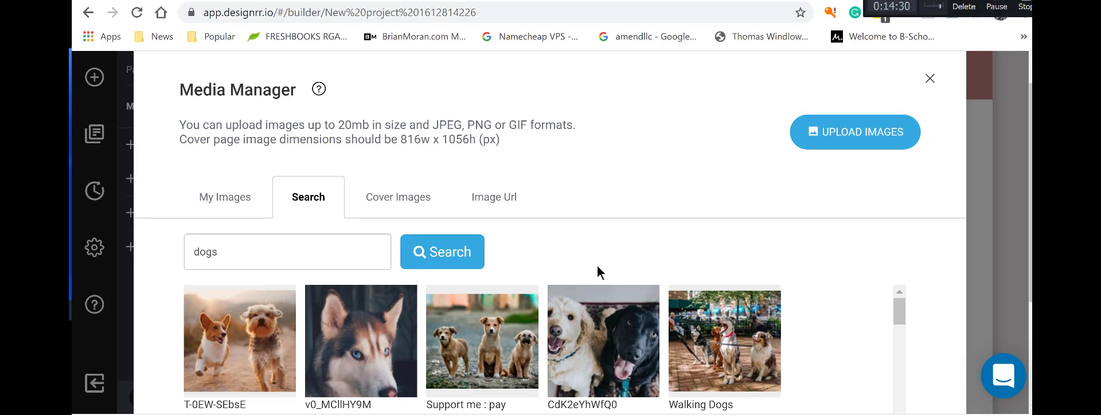
scroll(699, 267, down, 3)
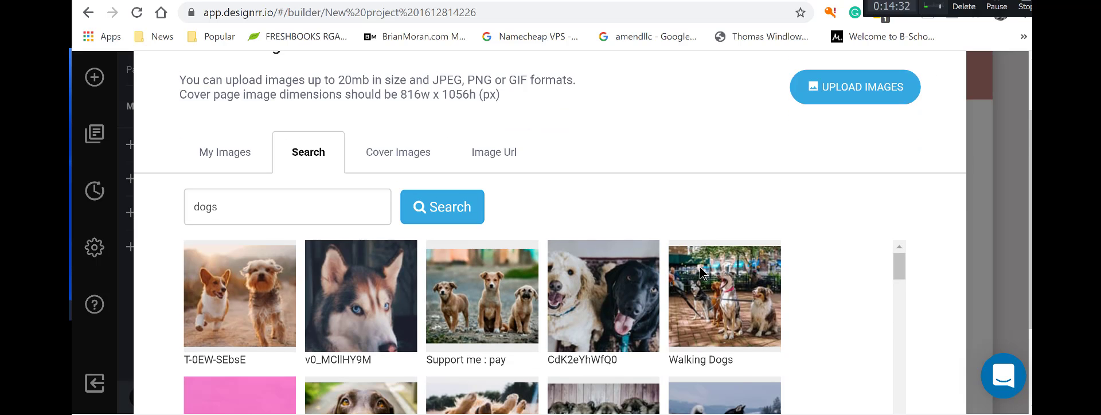
scroll(694, 275, up, 1)
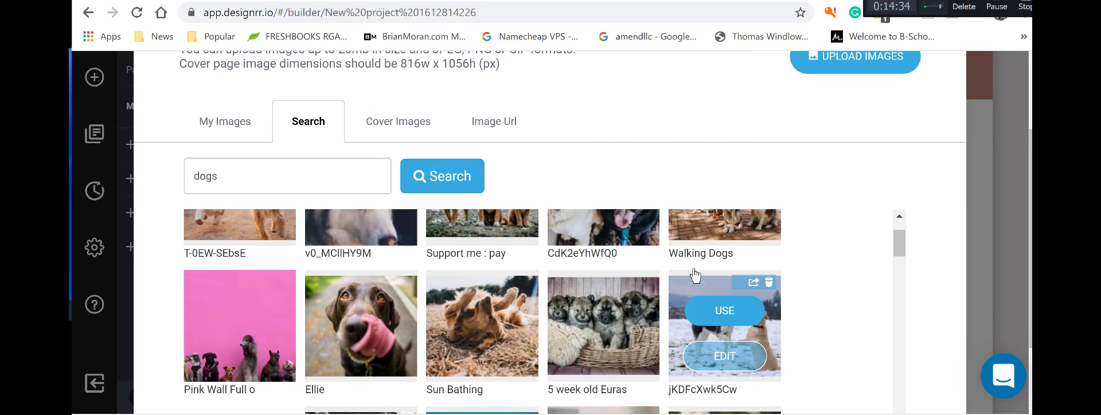
scroll(627, 282, down, 2)
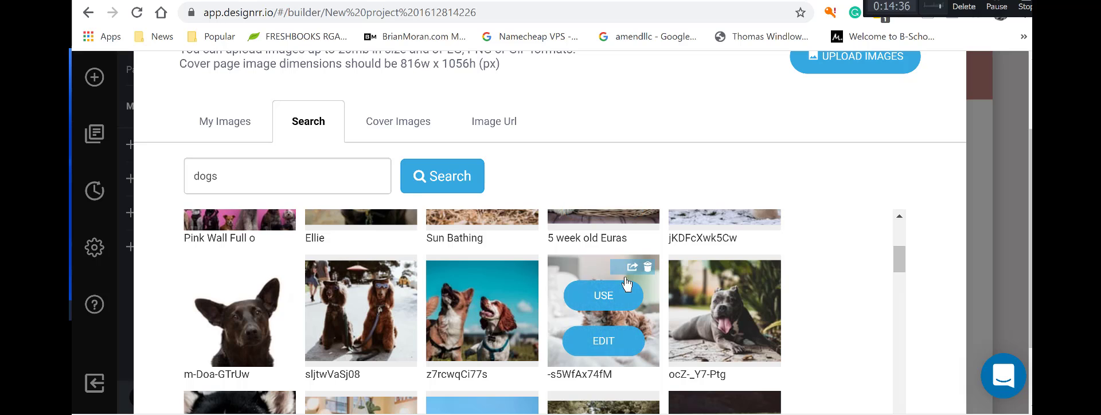
scroll(628, 283, down, 2)
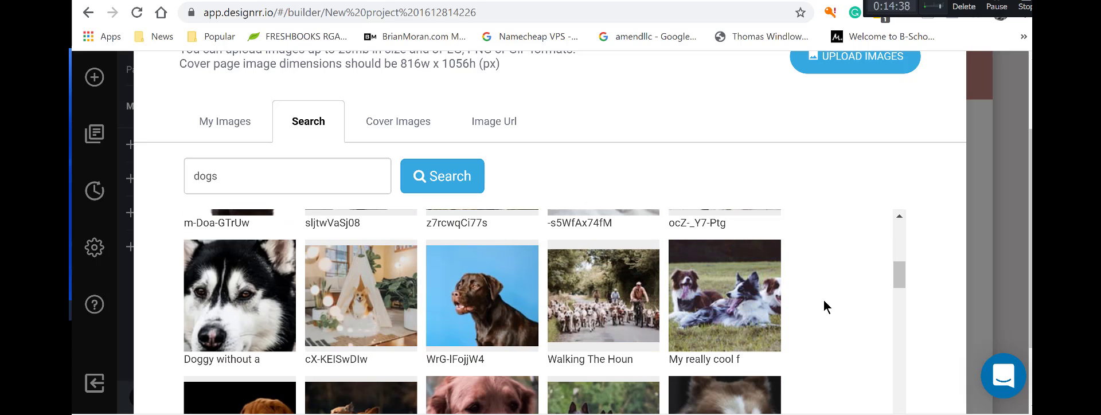
scroll(824, 304, down, 5)
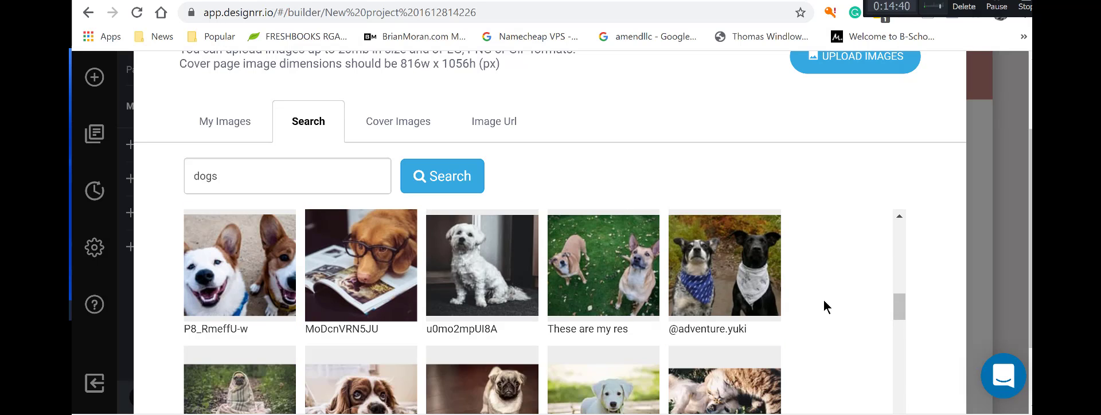
scroll(824, 302, down, 2)
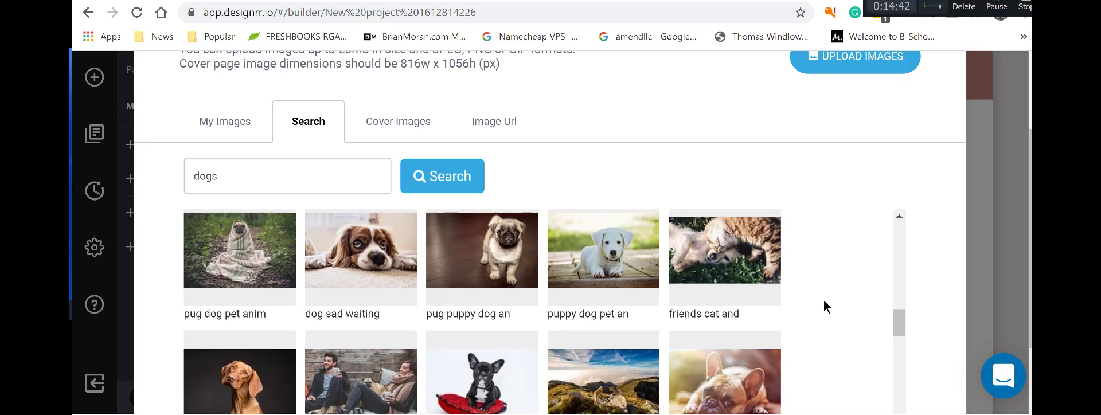
scroll(824, 302, up, 1)
scroll(823, 307, down, 2)
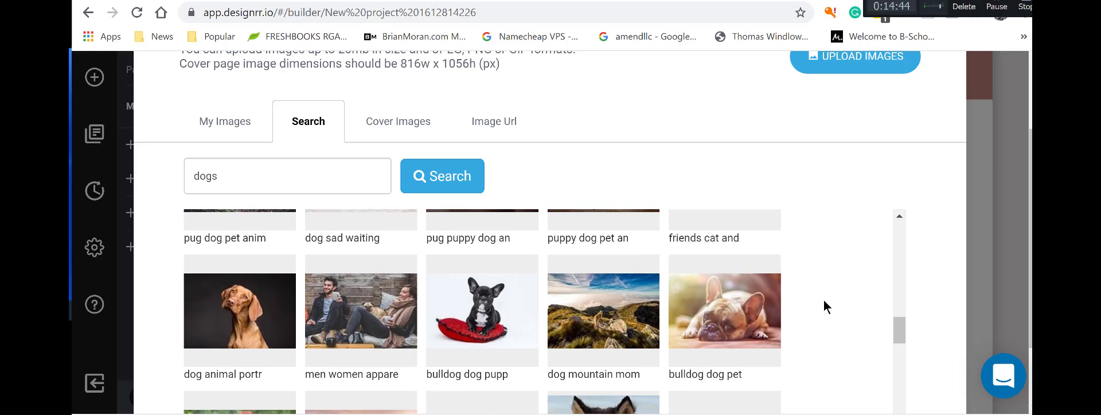
scroll(823, 307, down, 2)
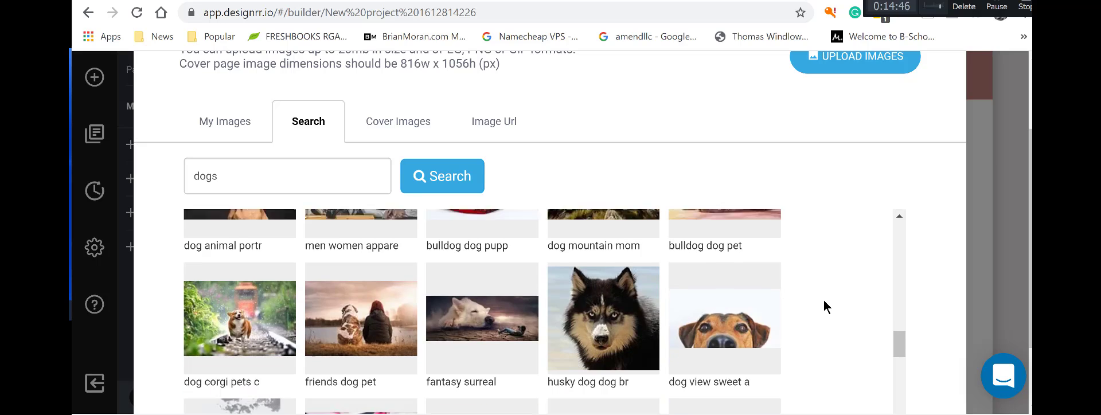
scroll(824, 302, down, 2)
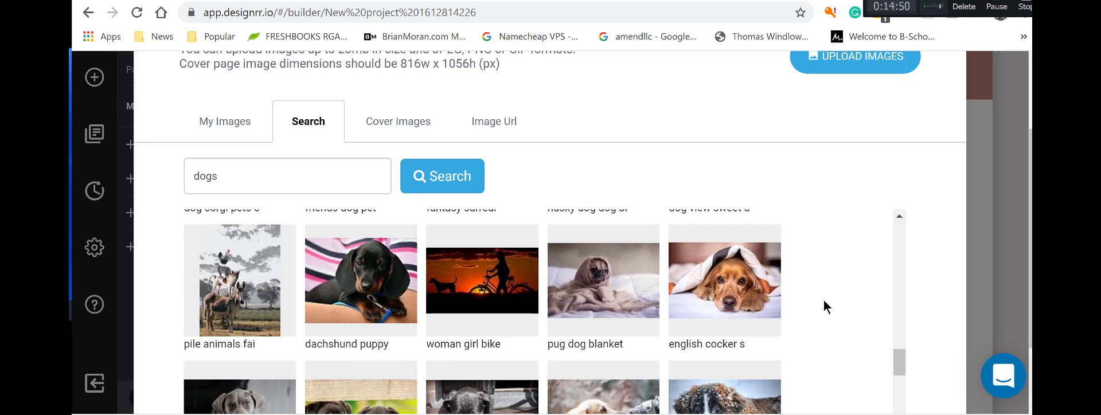
scroll(824, 298, down, 2)
scroll(267, 239, up, 7)
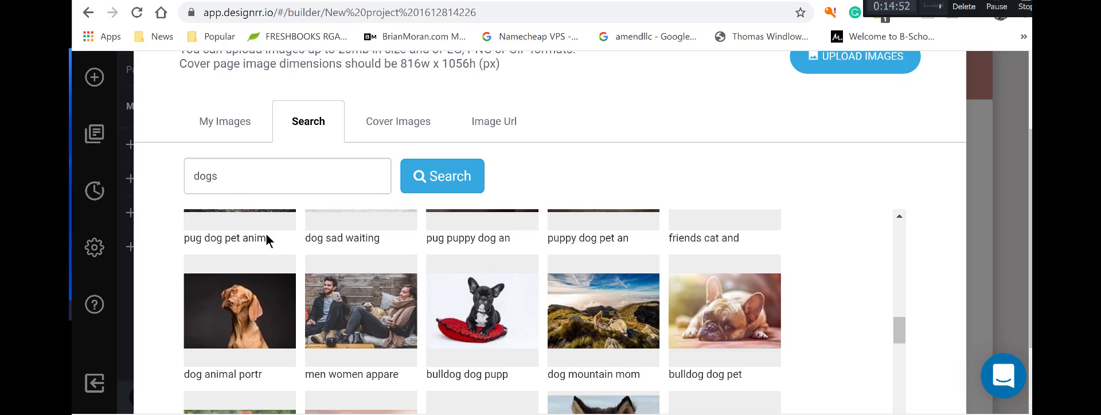
drag(226, 175, 191, 185)
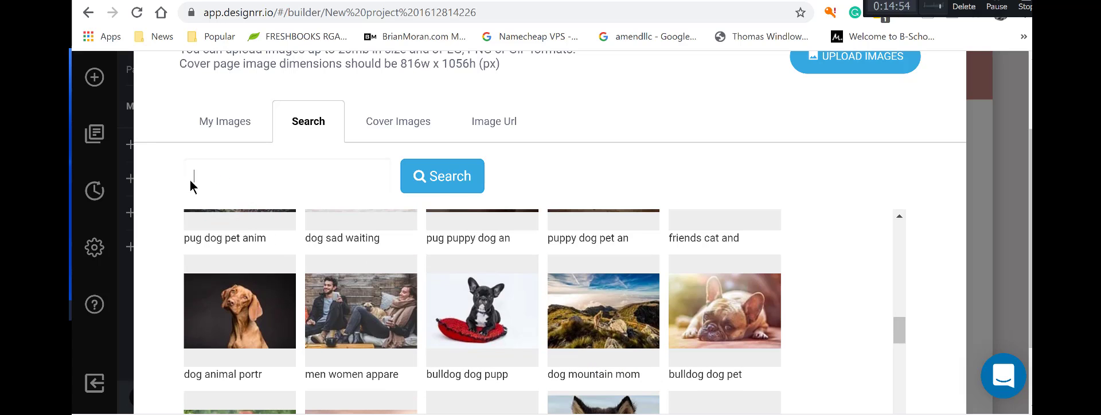
Search stock photos for 'puppy' and use the 'dog sad waiting' spaniel photo.
text(puppy)
click(449, 185)
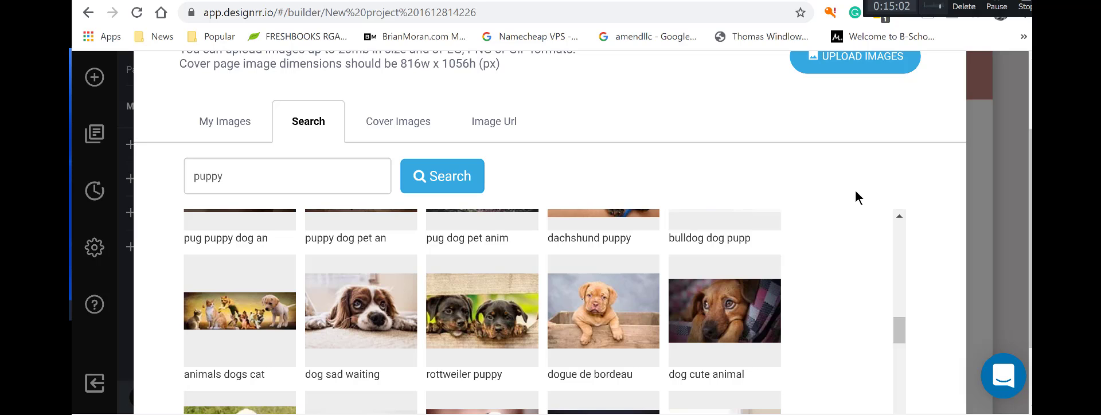
mouse_move(252, 325)
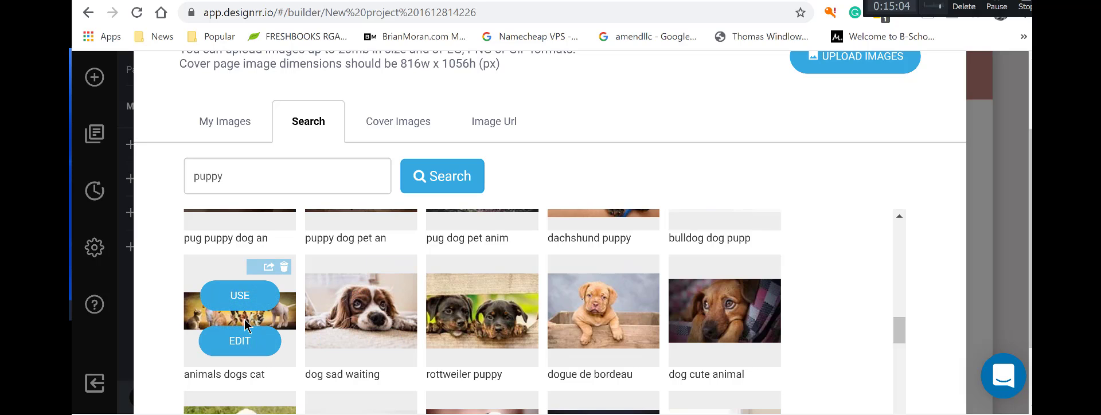
mouse_move(364, 353)
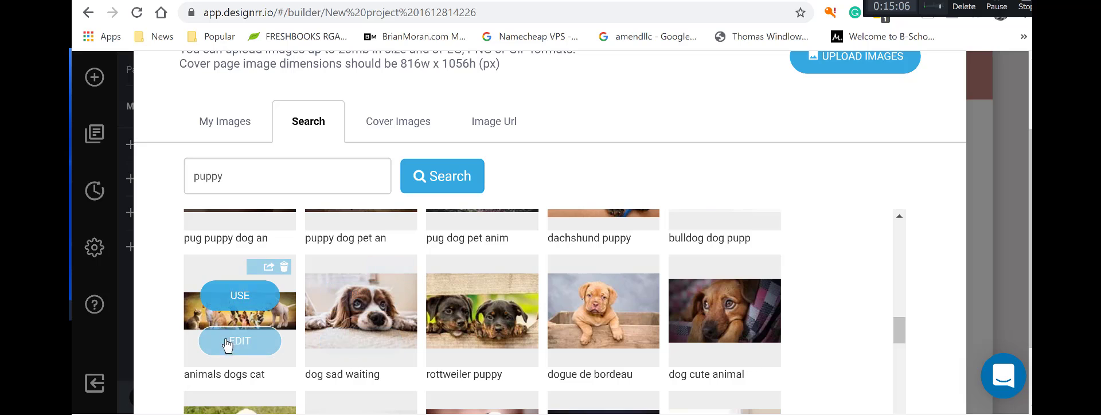
mouse_move(364, 328)
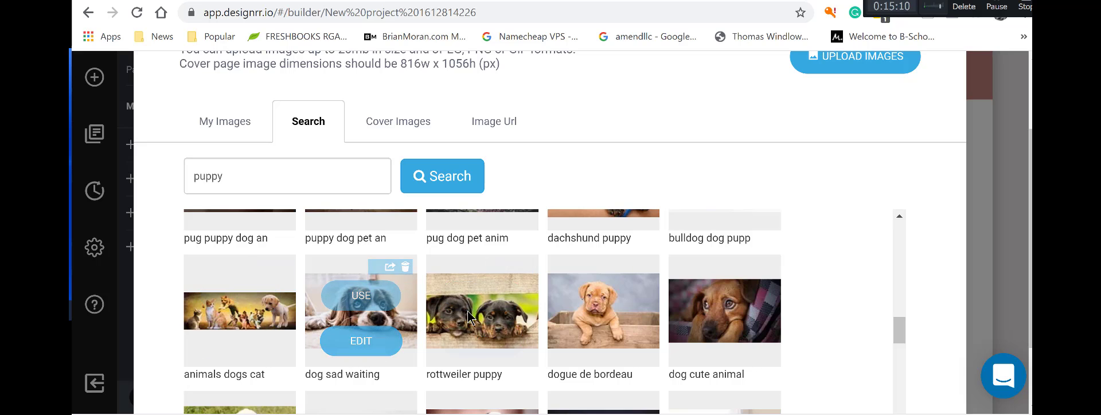
scroll(464, 318, down, 4)
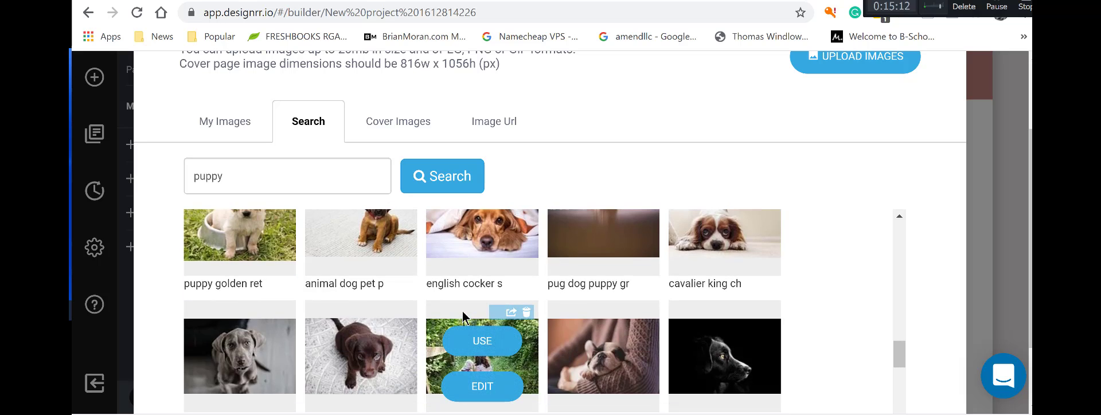
scroll(453, 317, up, 5)
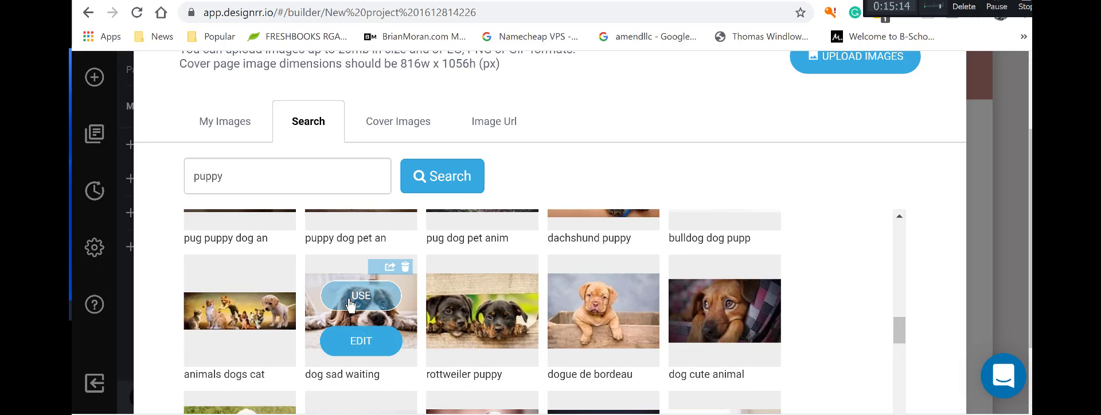
click(349, 299)
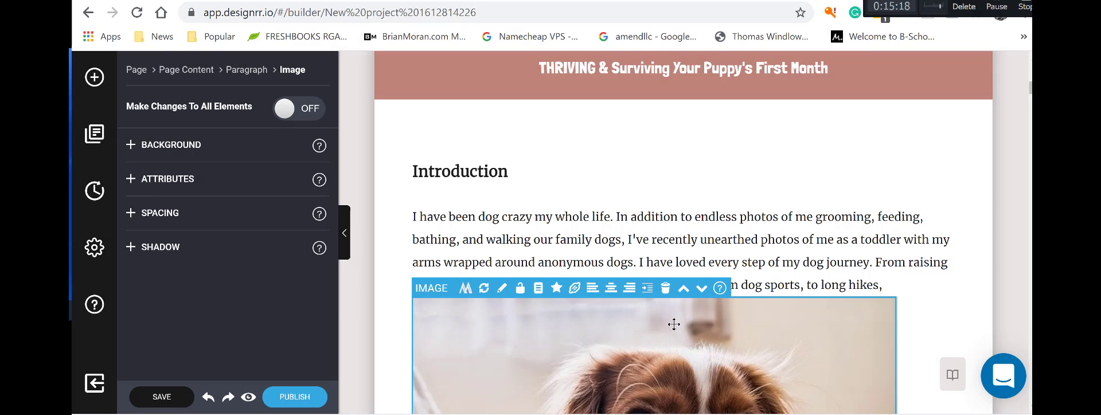
Move the spaniel photo to split the Introduction's opening paragraph from the text below.
scroll(766, 326, down, 2)
scroll(766, 326, down, 3)
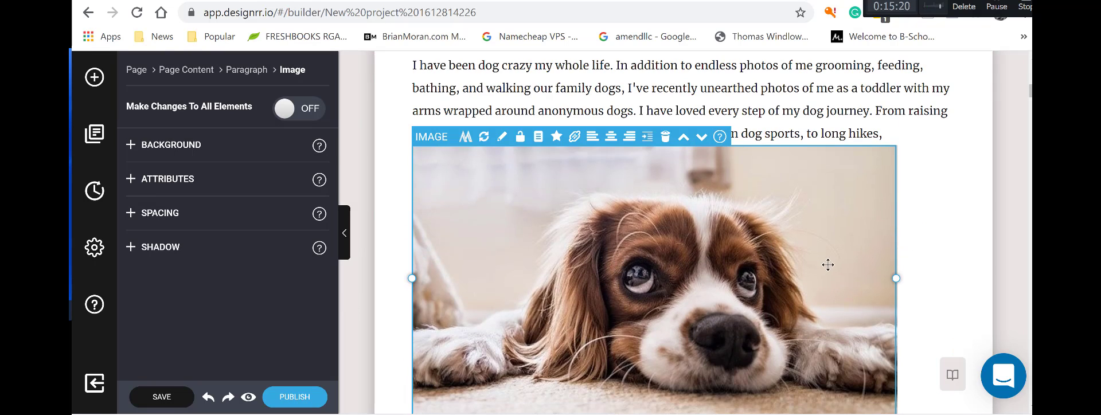
scroll(749, 264, down, 4)
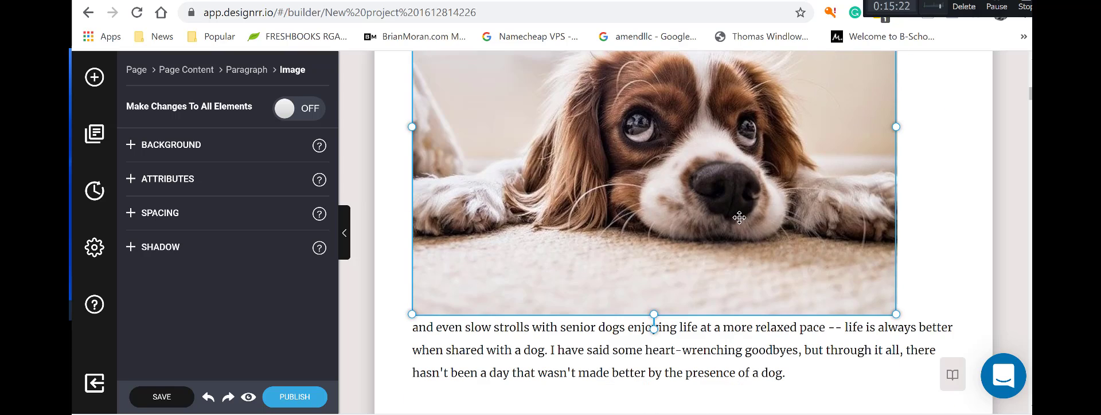
drag(739, 218, 795, 238)
scroll(672, 289, up, 4)
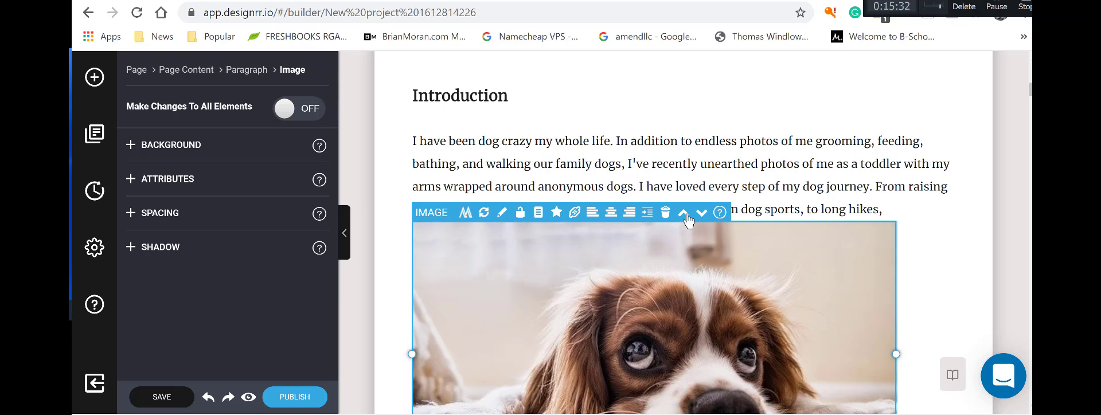
Check the puppy photo's Media Manager without changes, then turn 'Make Changes To All Elements' on.
click(467, 216)
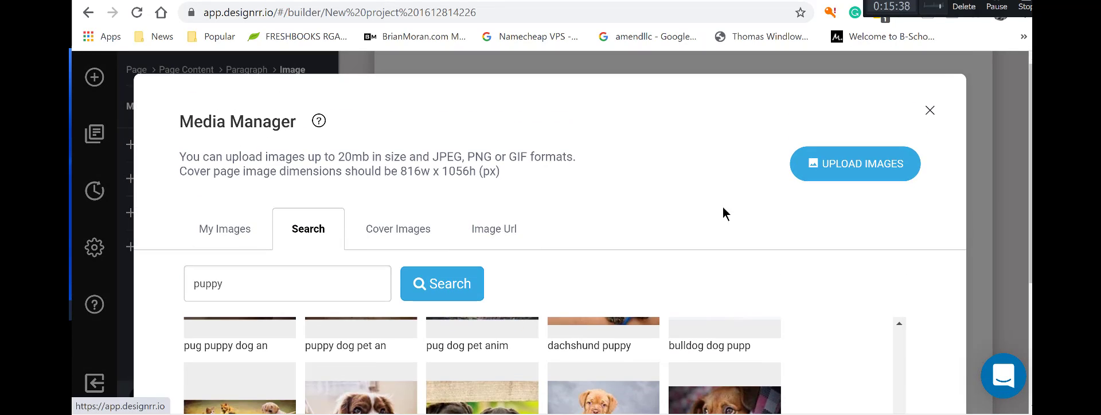
click(925, 114)
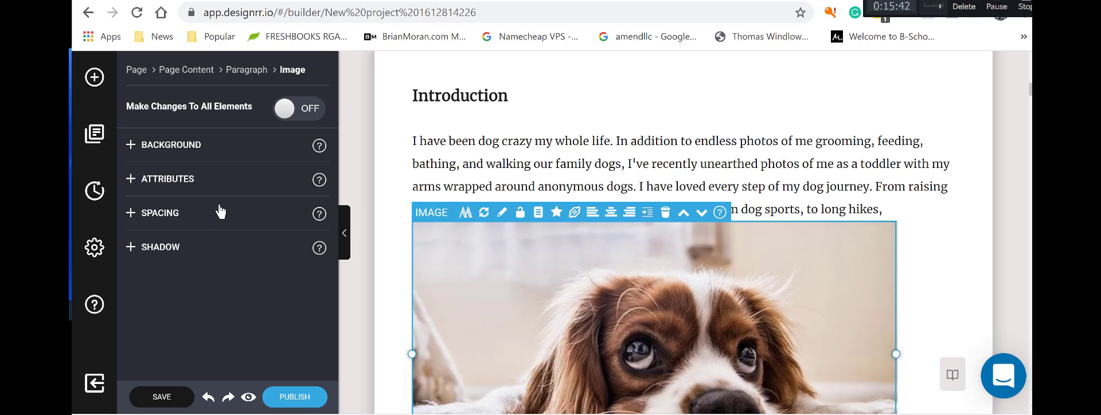
click(284, 112)
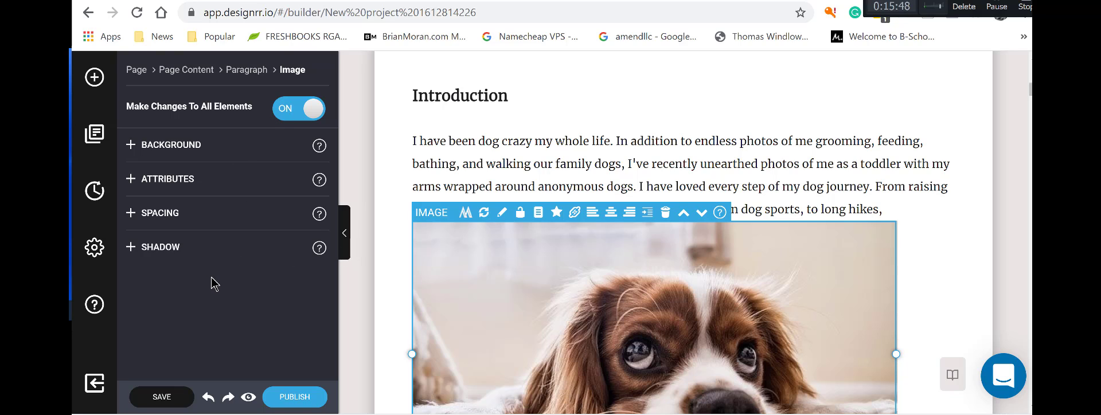
Drag the puppy photo up into the Introduction paragraph and remove its indent.
drag(472, 271, 617, 133)
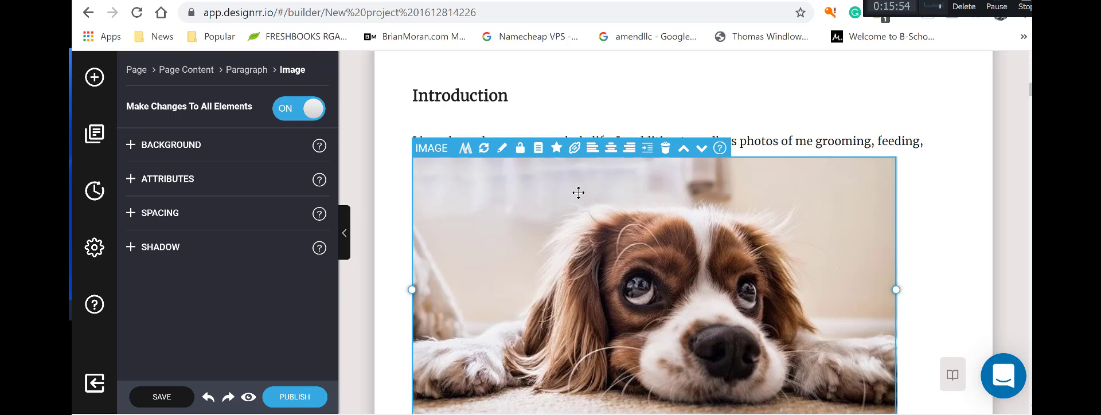
drag(730, 173, 769, 192)
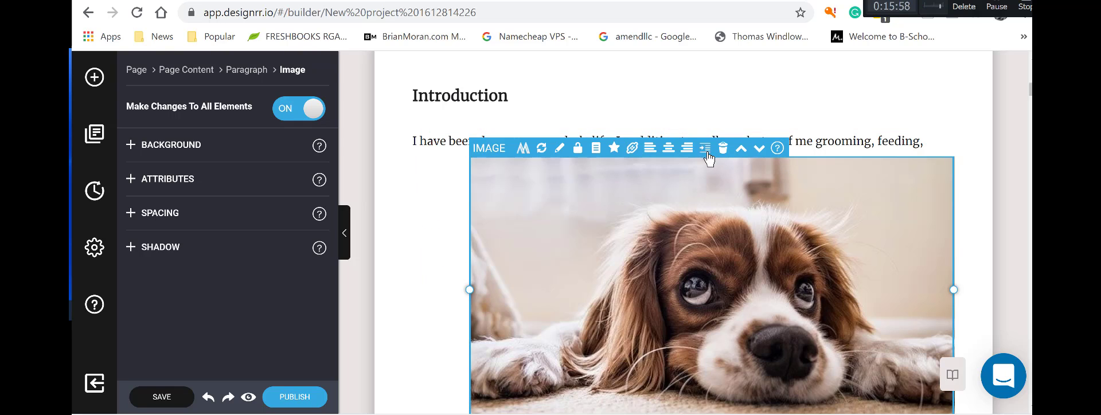
click(707, 150)
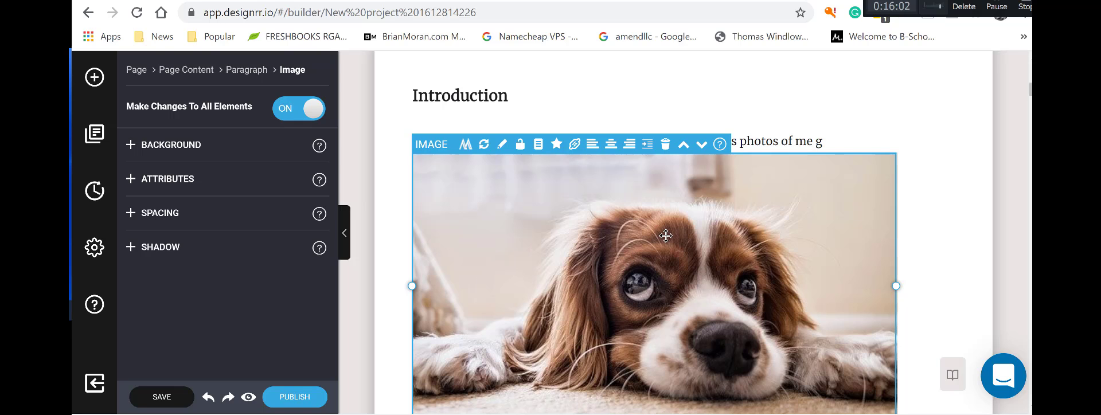
drag(666, 235, 641, 339)
scroll(593, 293, down, 4)
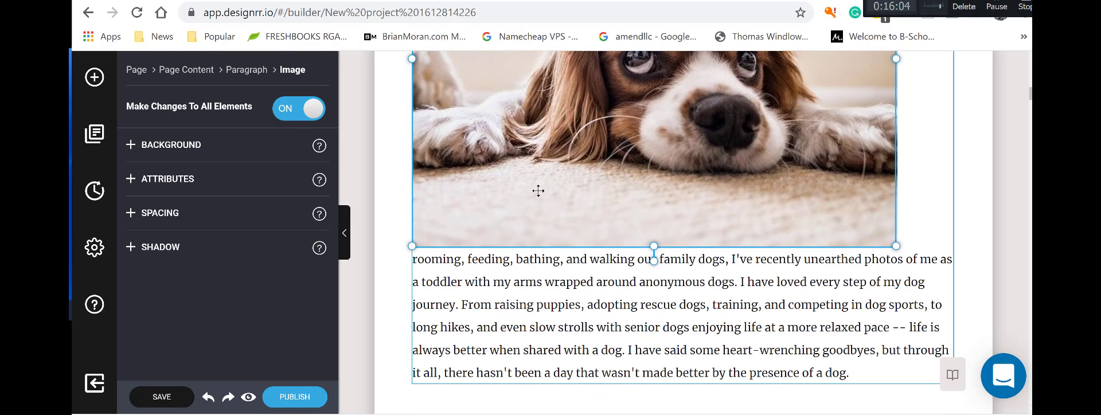
drag(539, 190, 638, 277)
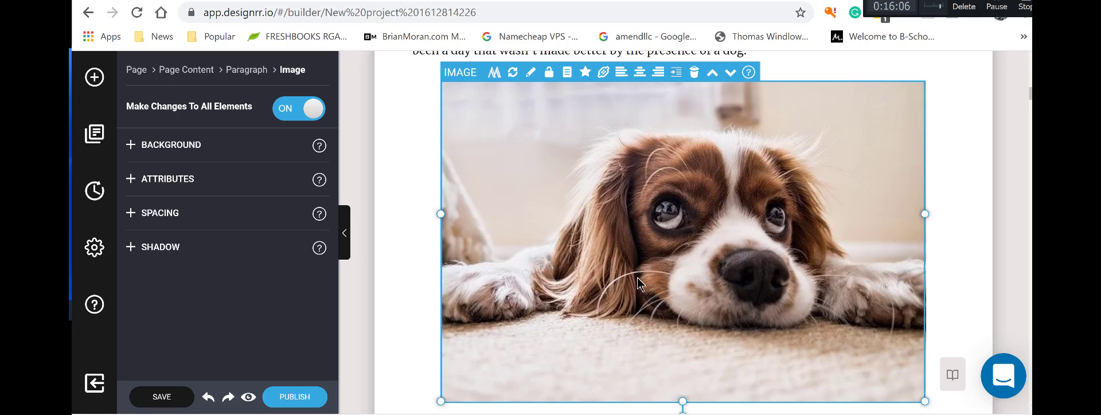
scroll(638, 281, down, 3)
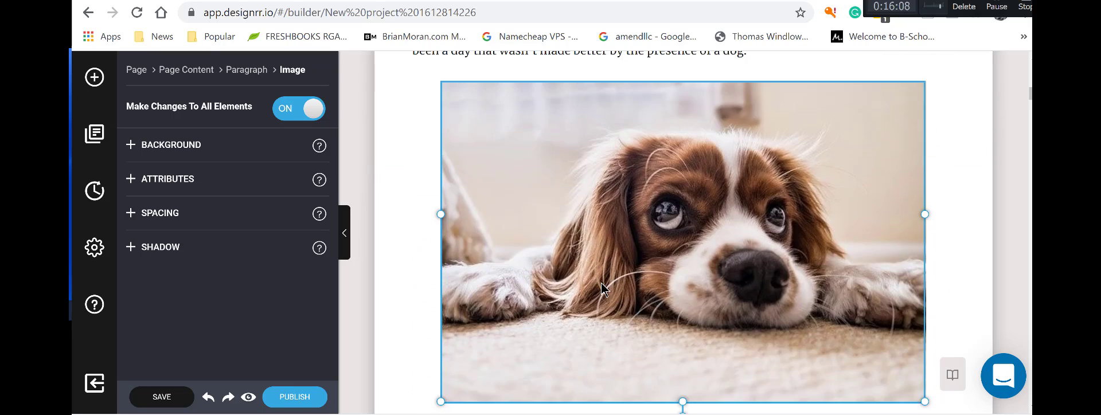
scroll(601, 288, up, 4)
drag(601, 399, 485, 209)
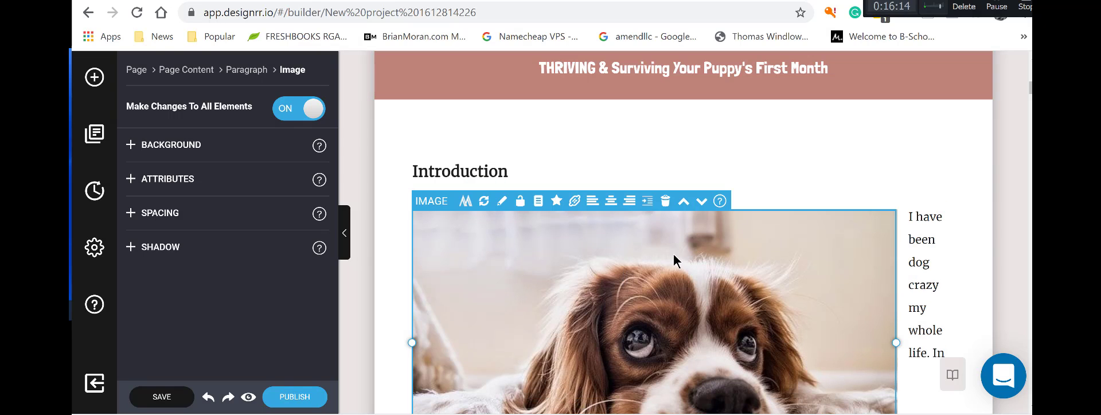
drag(691, 244, 689, 243)
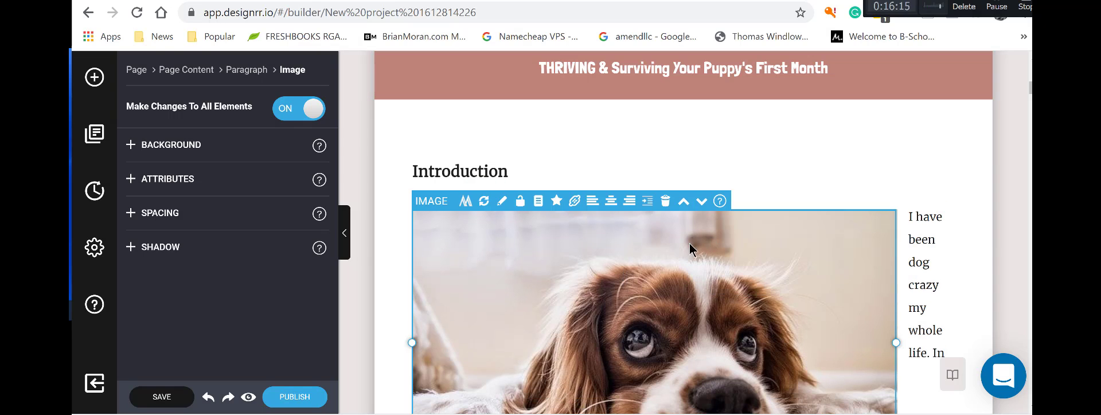
Centre and shrink the puppy photo, align it left, and wrap the paragraph text beside it.
click(611, 201)
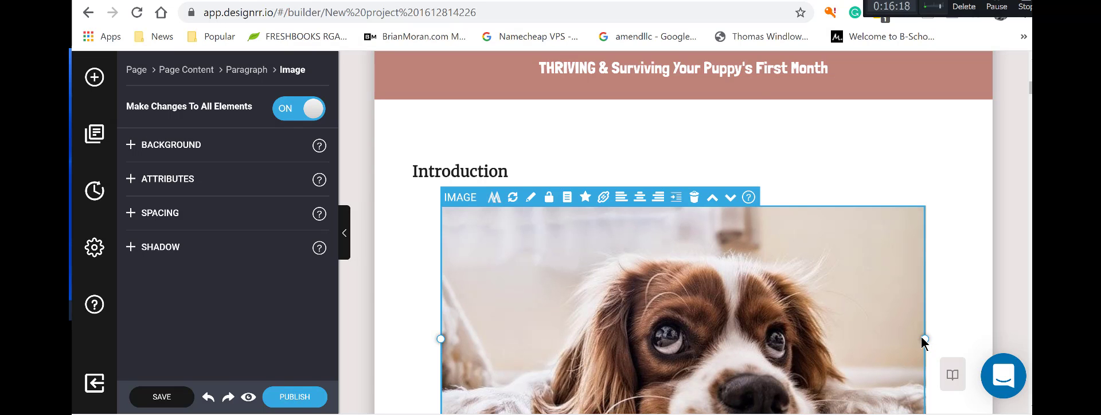
scroll(893, 328, down, 4)
drag(924, 293, 783, 241)
scroll(720, 254, up, 4)
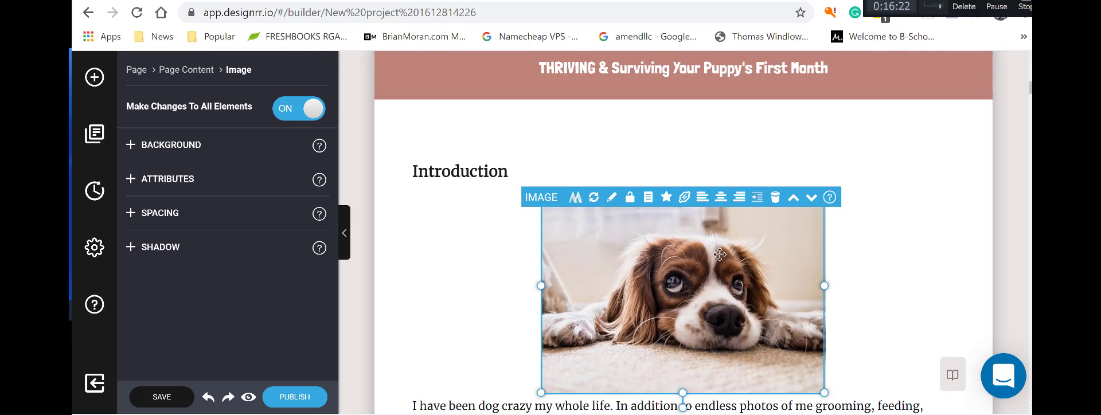
click(699, 198)
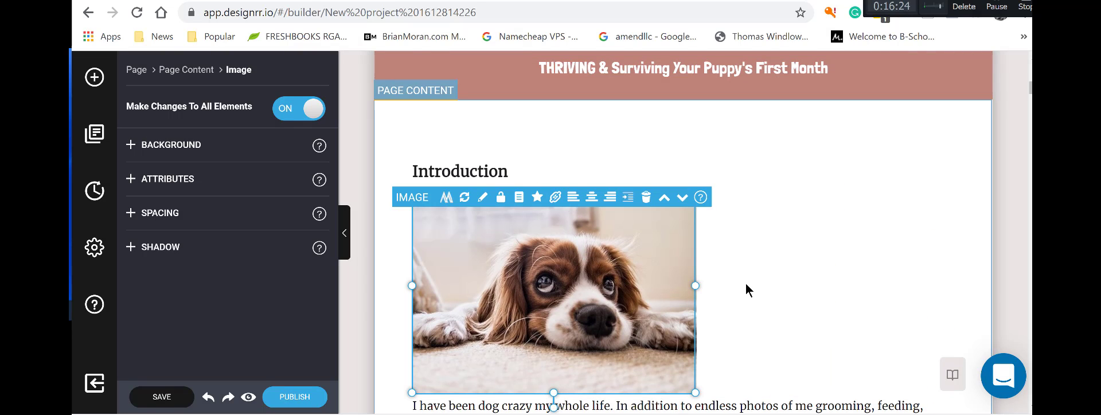
click(627, 200)
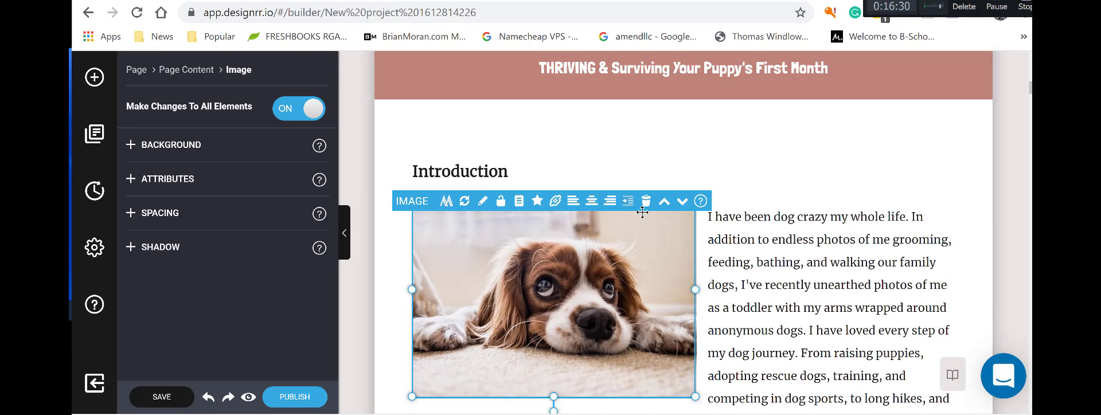
scroll(662, 319, down, 4)
scroll(662, 319, up, 5)
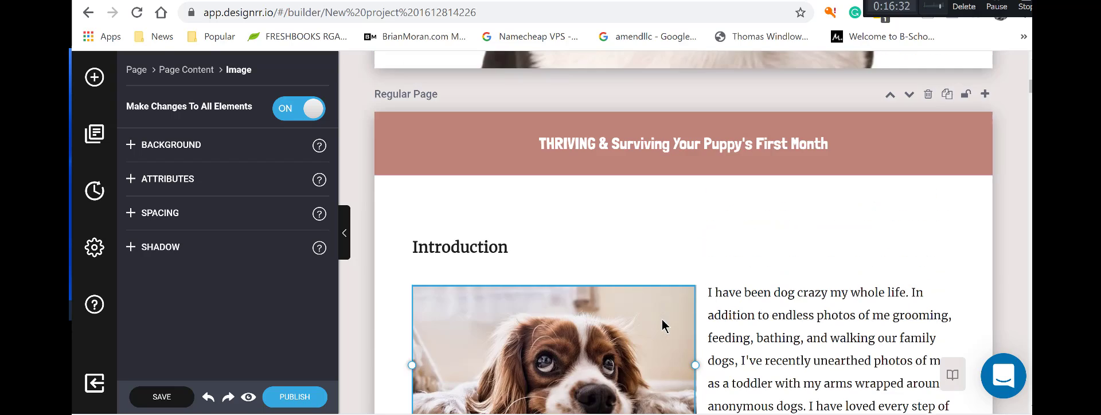
scroll(662, 319, down, 4)
scroll(662, 319, down, 10)
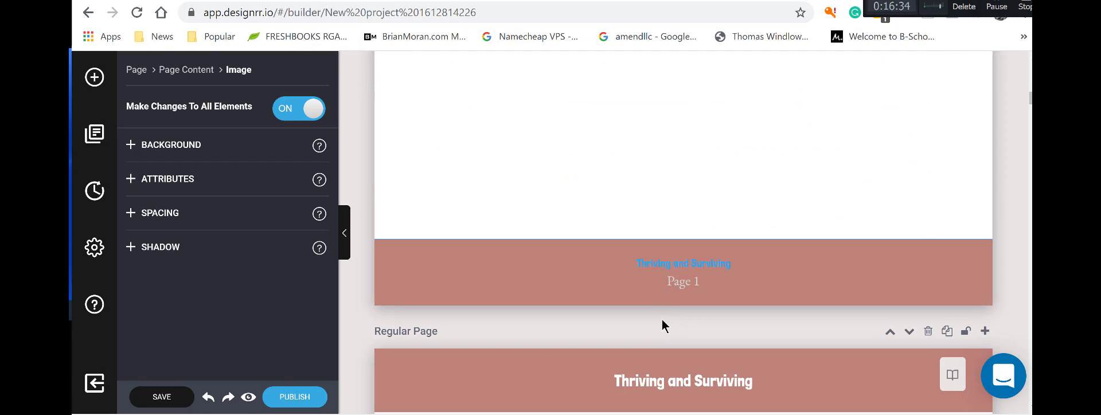
scroll(662, 319, up, 8)
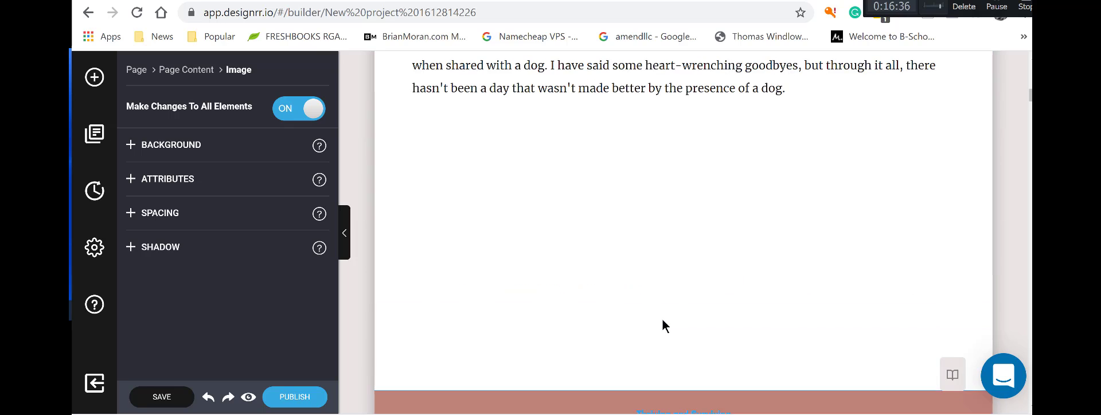
scroll(639, 361, down, 8)
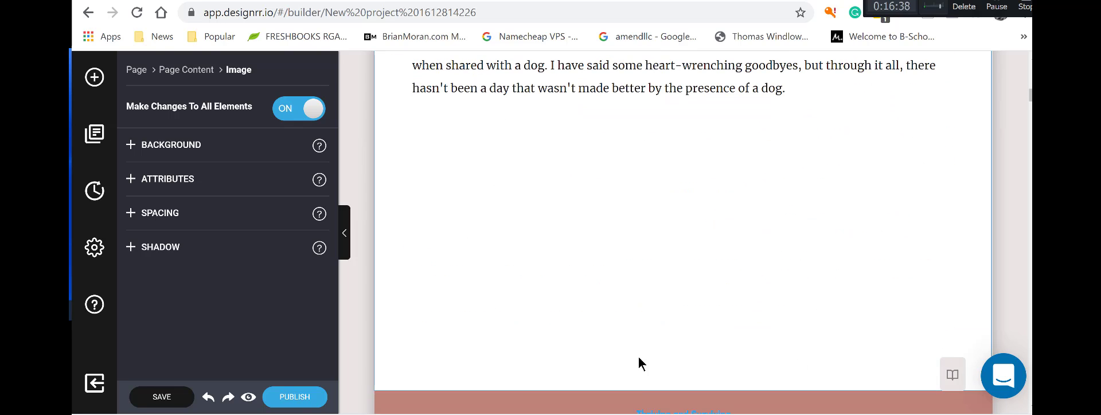
click(638, 403)
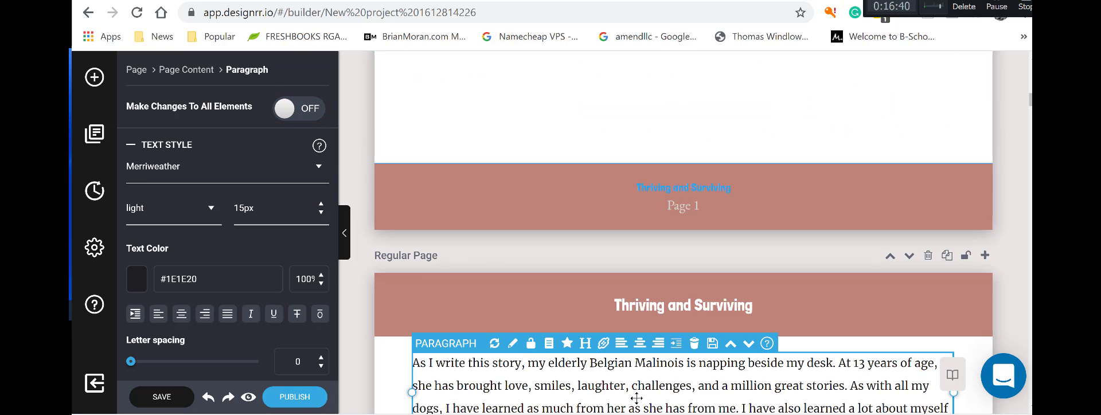
scroll(638, 397, down, 10)
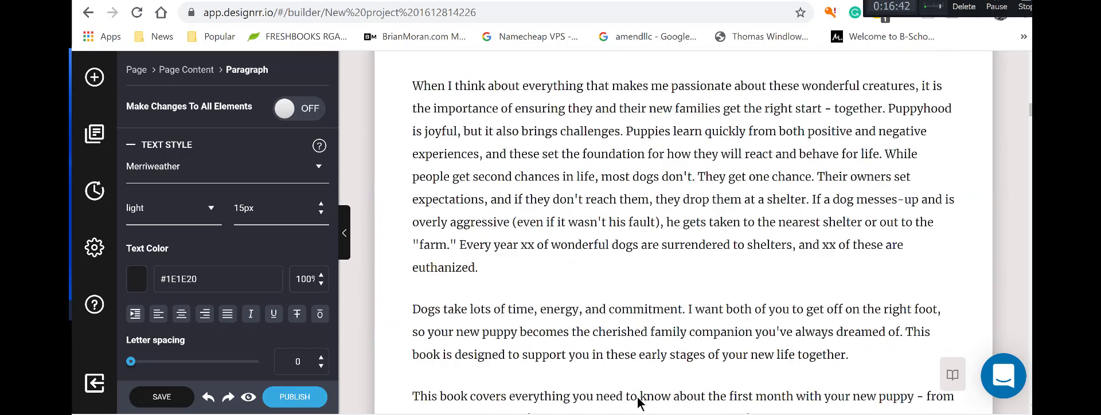
scroll(638, 402, down, 7)
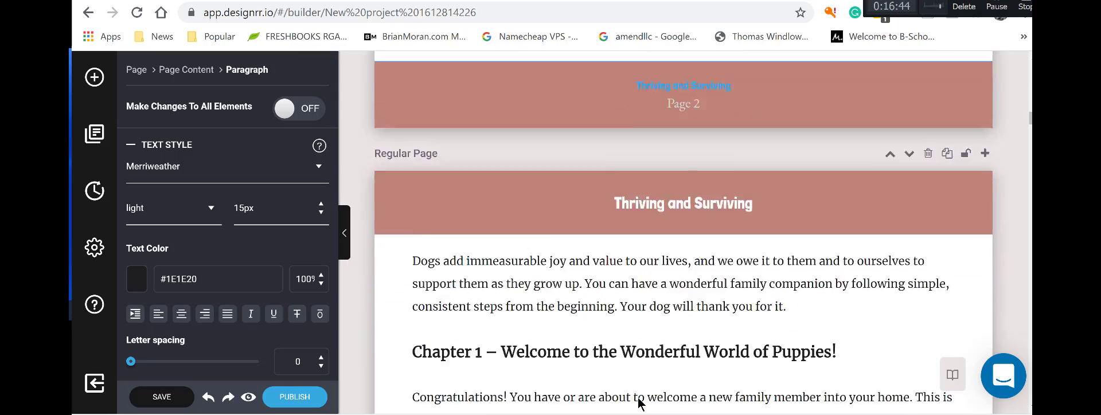
scroll(638, 403, up, 15)
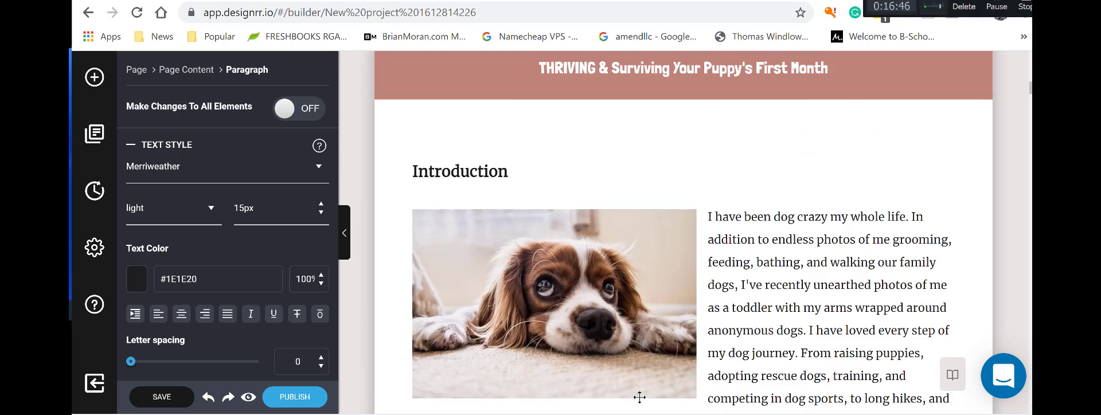
scroll(639, 397, down, 5)
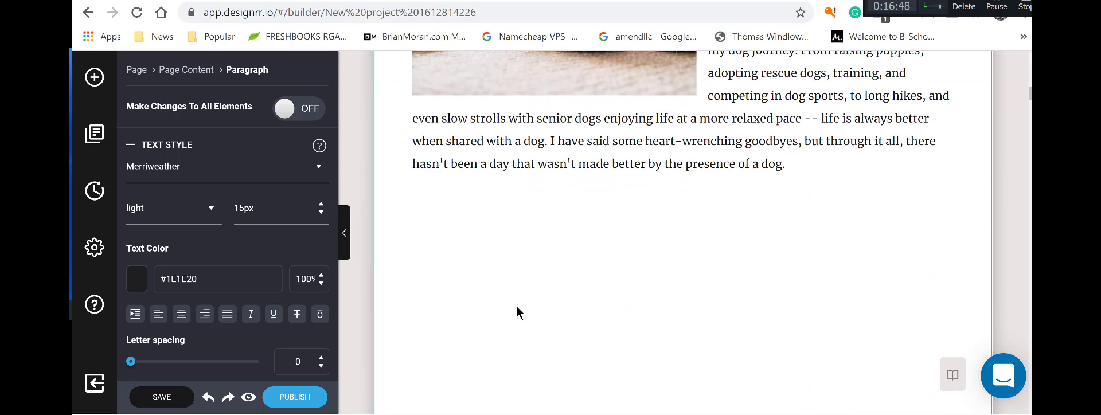
click(820, 193)
click(809, 180)
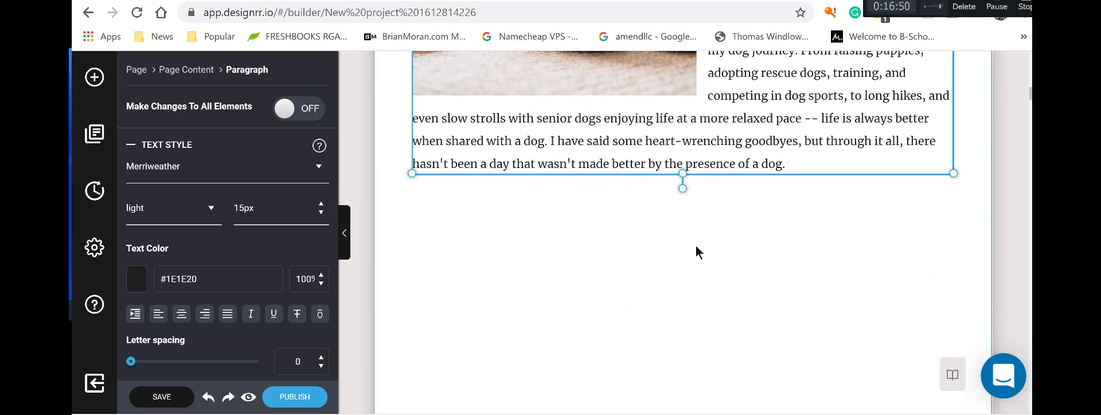
click(696, 245)
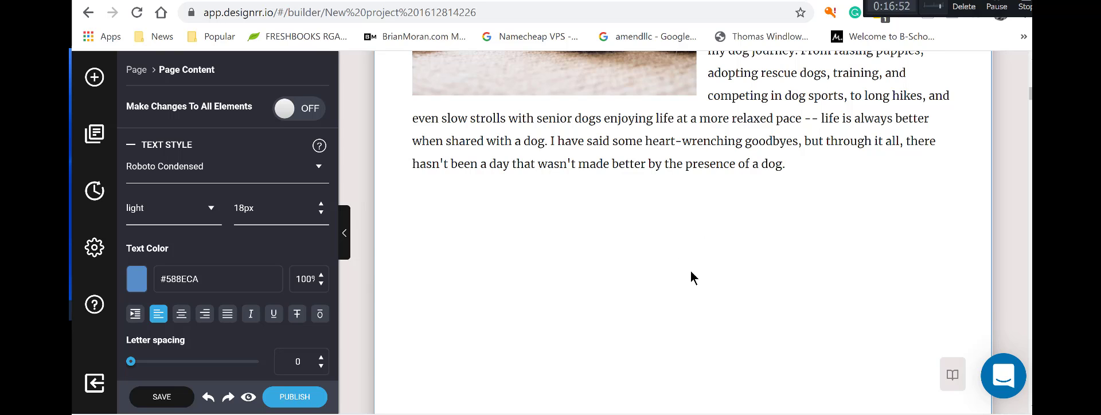
scroll(691, 278, down, 10)
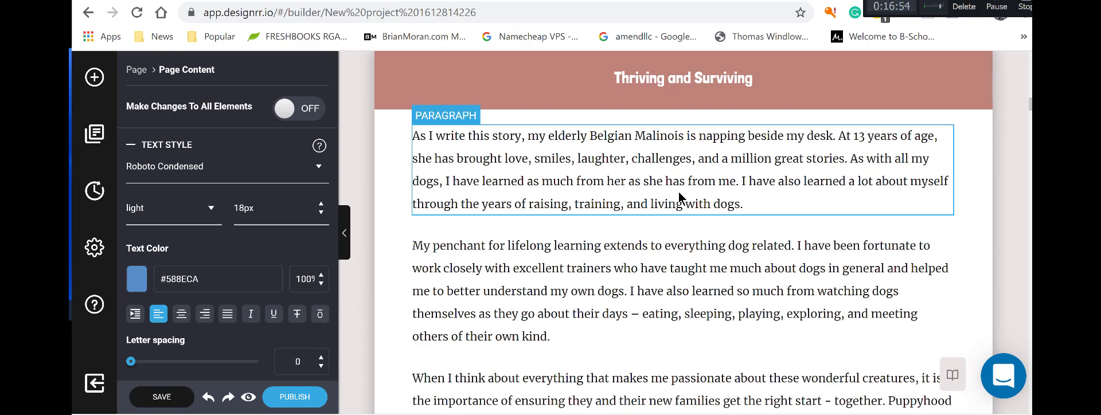
Move the 'As I write this story' and 'My penchant' paragraphs up onto the Introduction page.
click(679, 192)
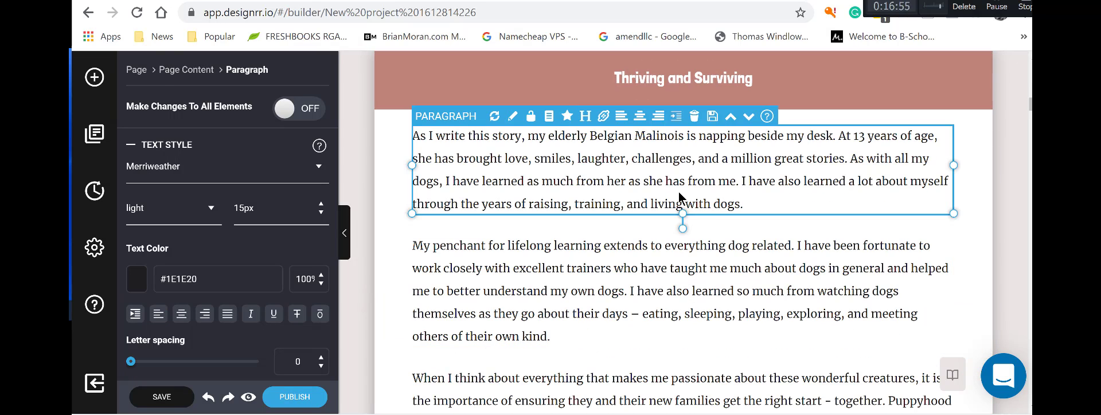
click(731, 118)
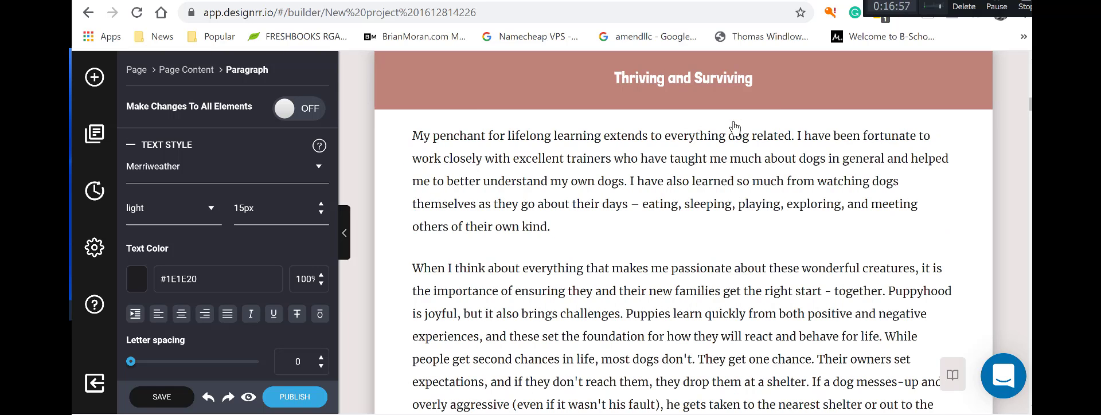
click(805, 149)
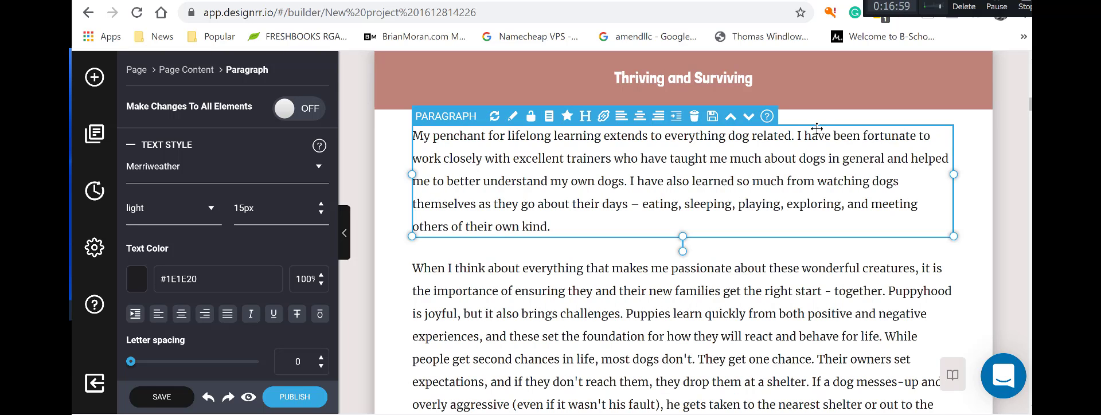
click(731, 118)
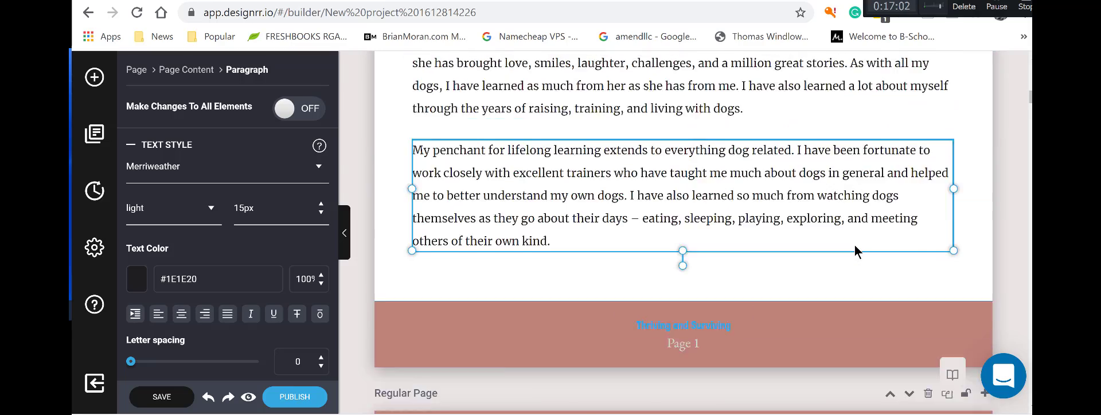
scroll(855, 252, up, 4)
scroll(855, 251, down, 6)
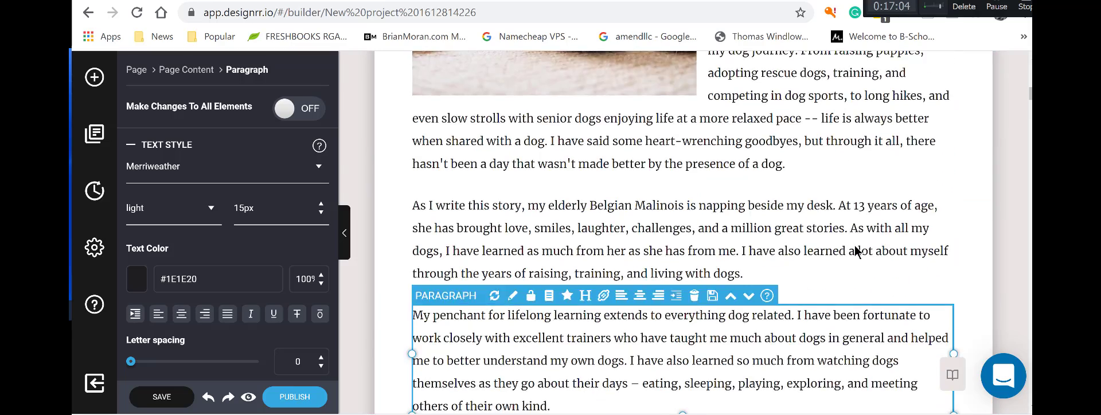
click(721, 210)
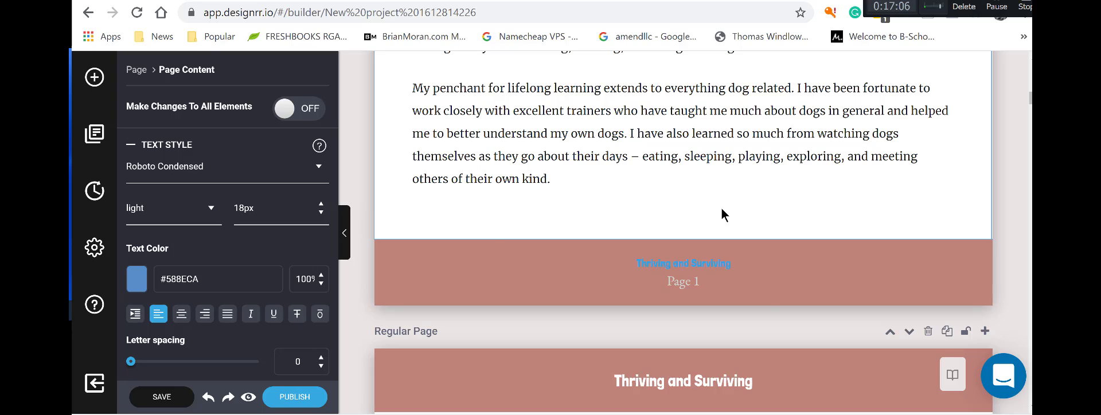
Complete the footer title as 'THRIVING and Surviving Your Puppy's First Month'.
double_click(752, 263)
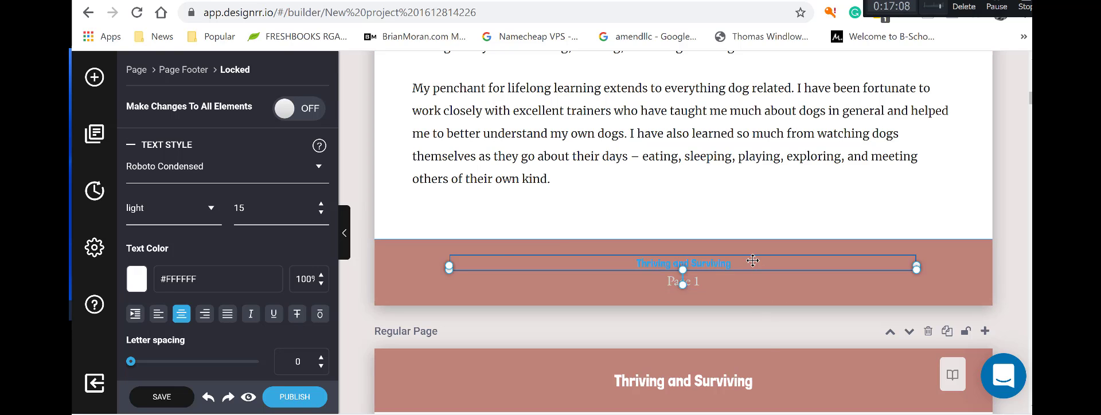
click(752, 261)
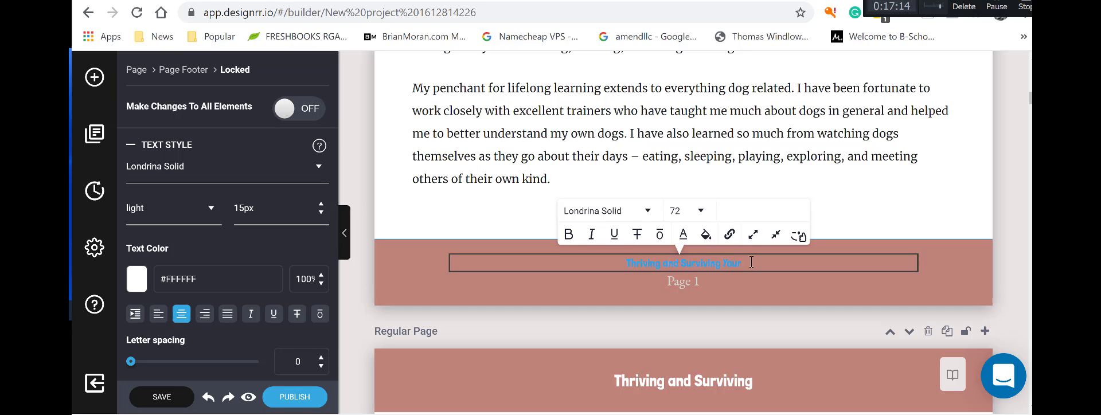
text(uppy's)
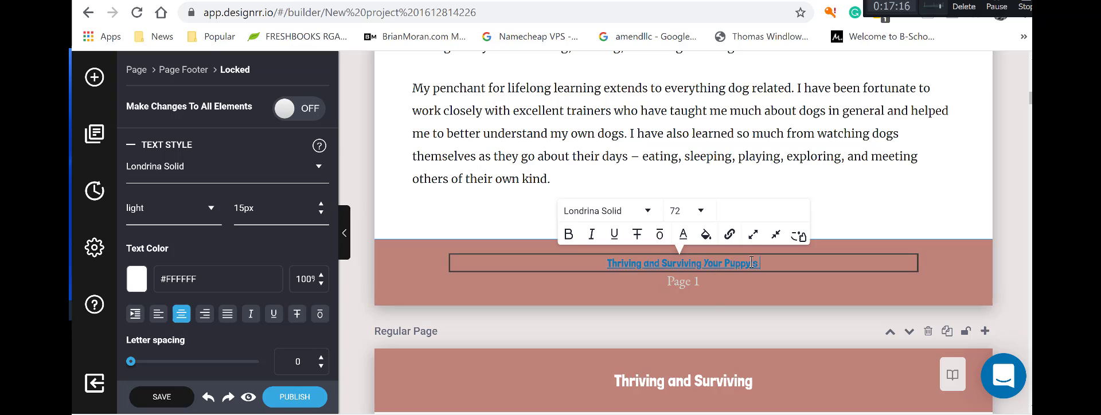
text( First Mo)
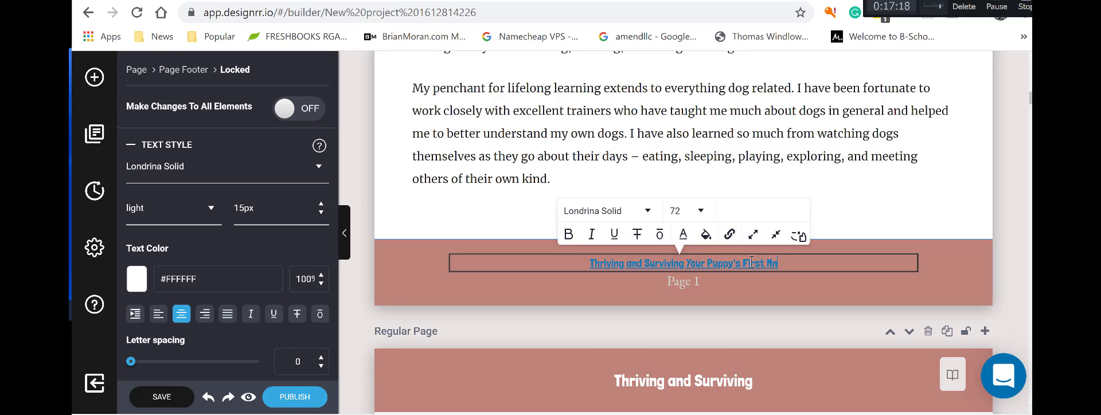
text(nth)
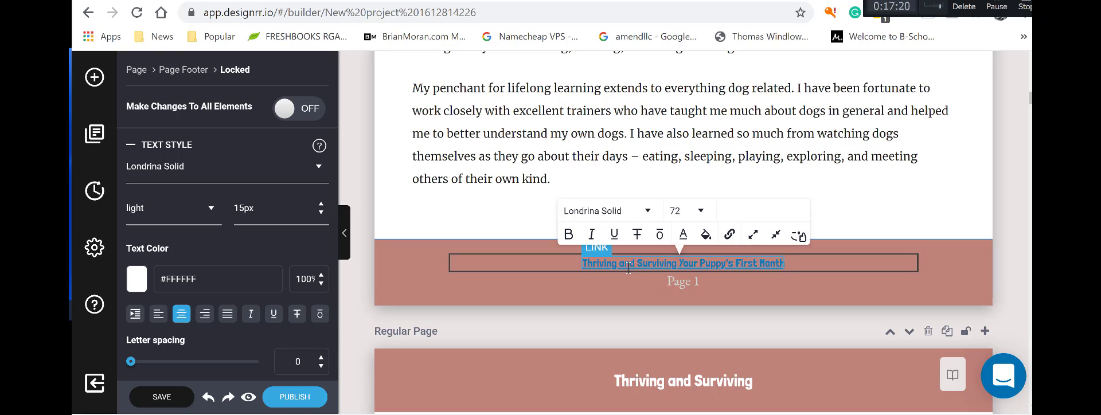
drag(618, 266, 586, 265)
text(HT)
text(IV)
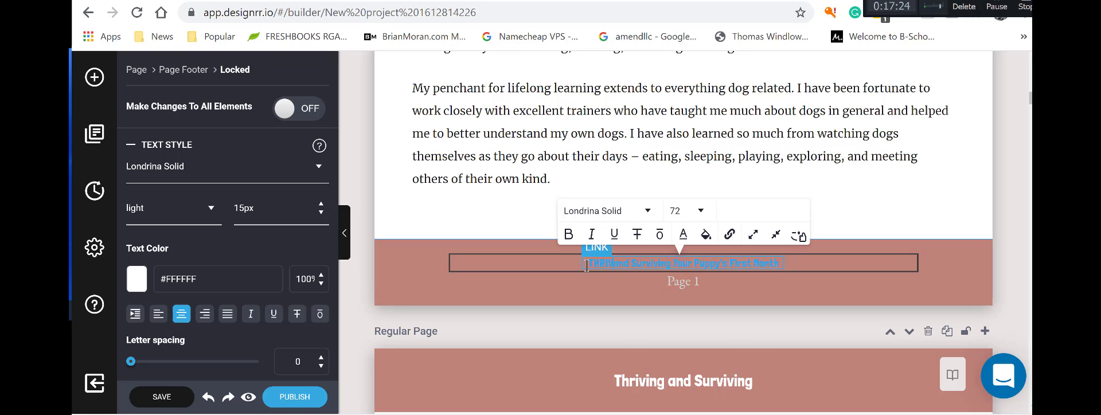
text(ING)
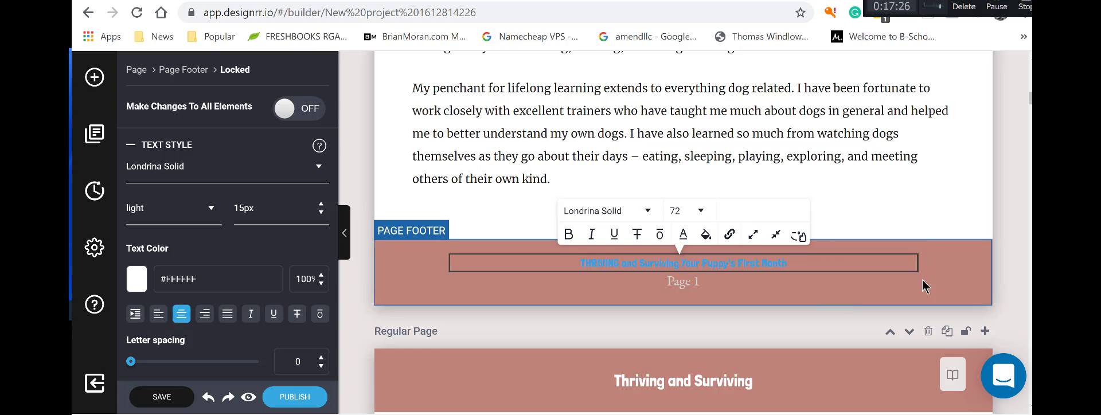
click(799, 268)
Review the footer title's font weight options, keeping it Light, and select its link.
click(795, 269)
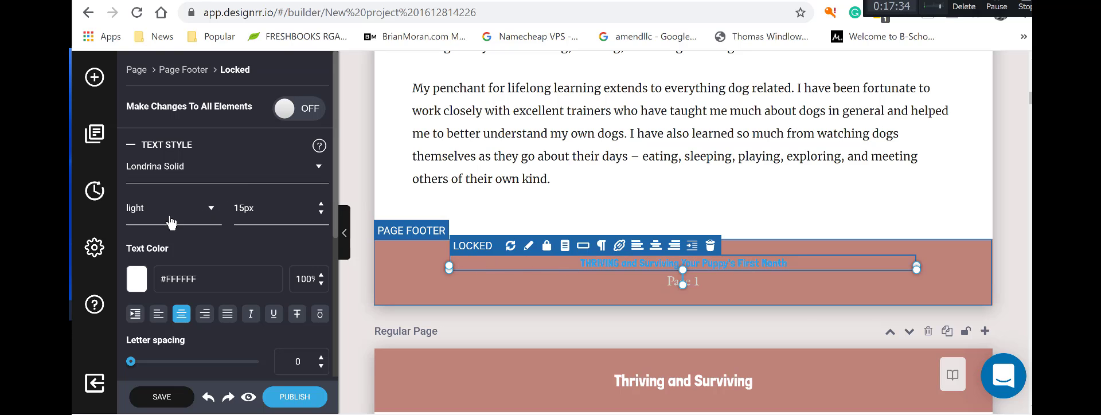
click(209, 212)
click(208, 214)
click(619, 265)
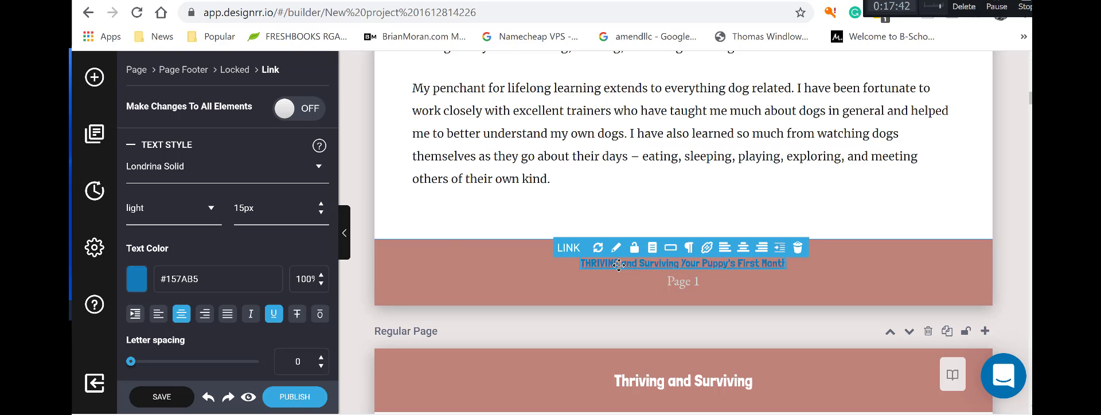
scroll(283, 290, down, 4)
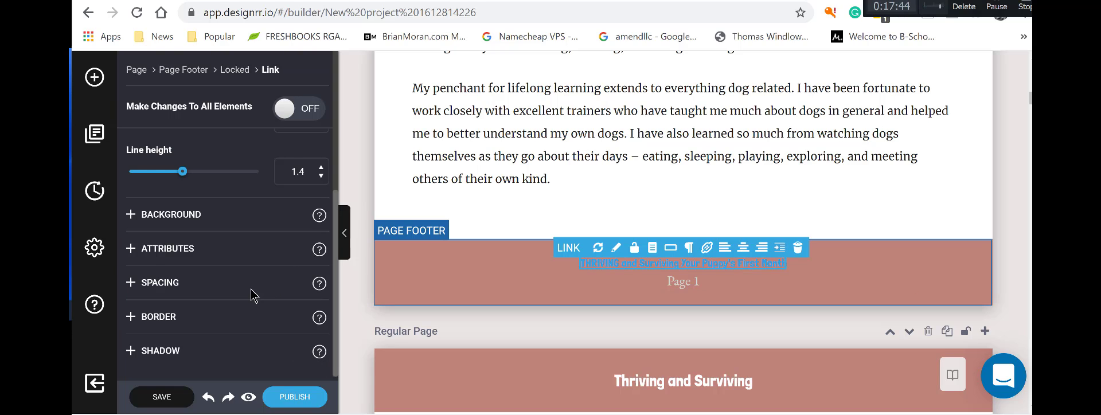
scroll(253, 296, up, 4)
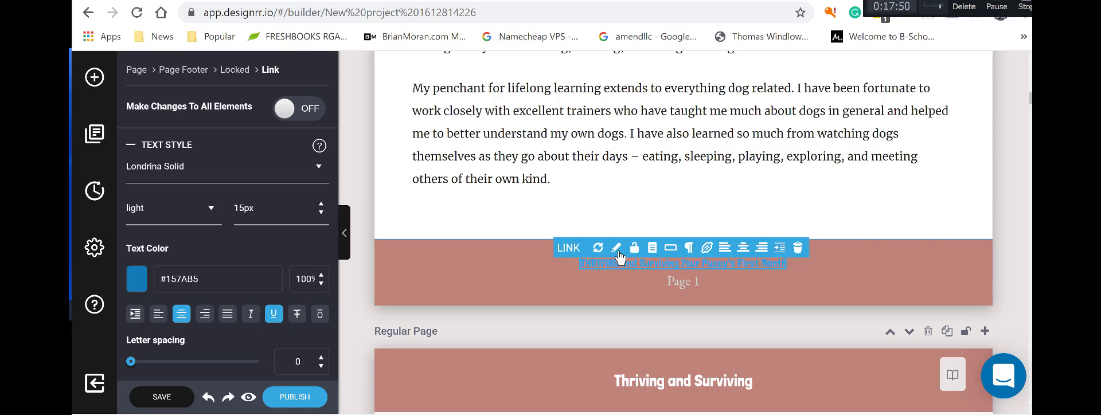
click(707, 248)
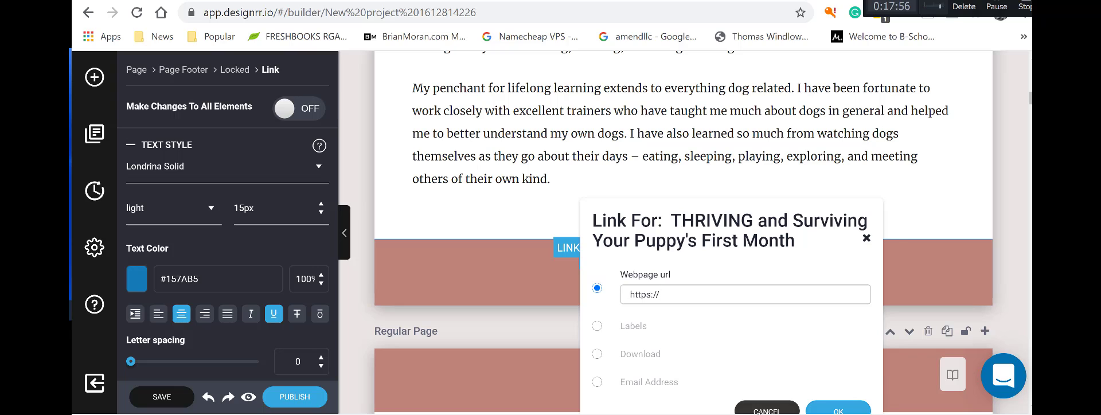
click(766, 410)
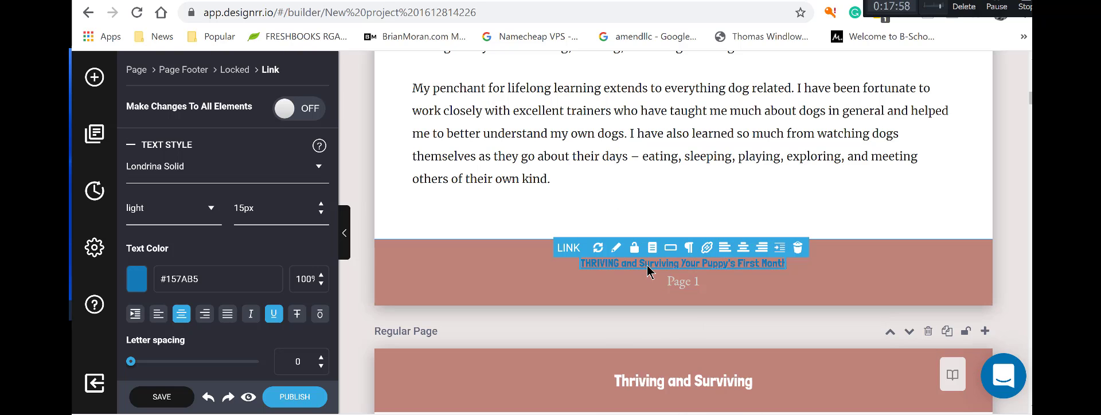
click(706, 247)
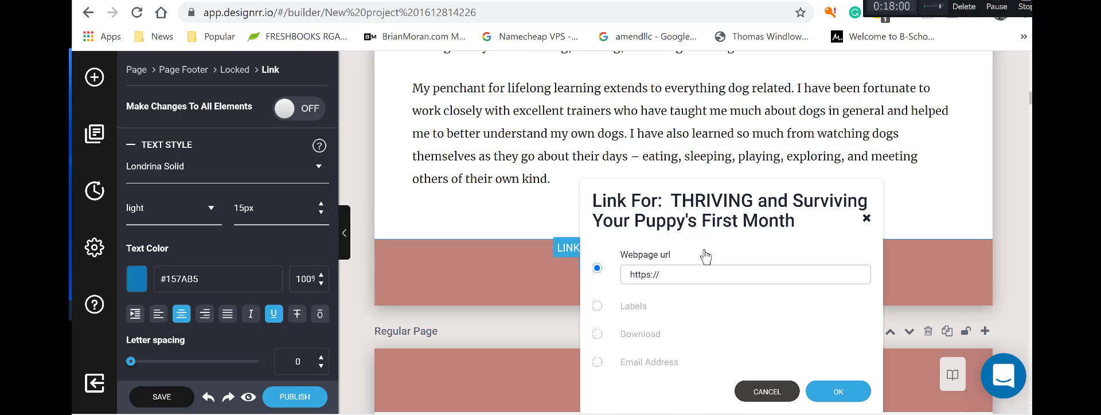
drag(675, 276, 627, 274)
key(BackSpace)
click(596, 306)
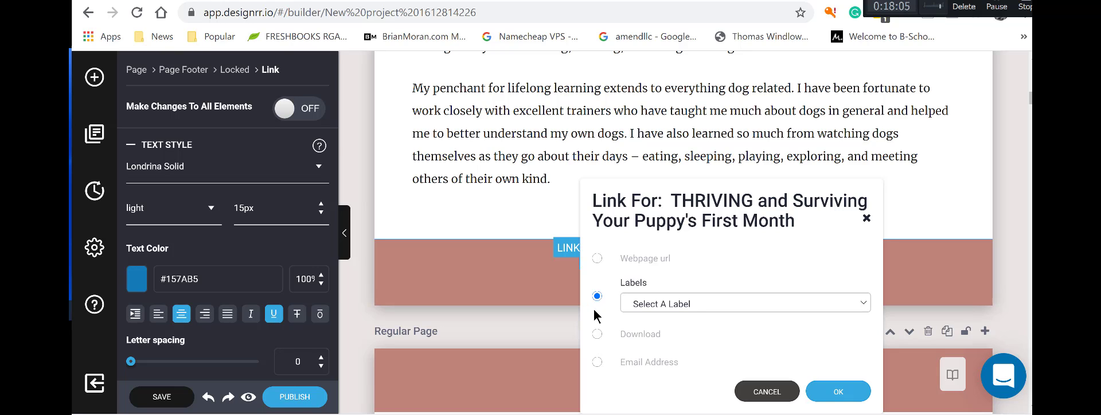
click(858, 302)
click(858, 302)
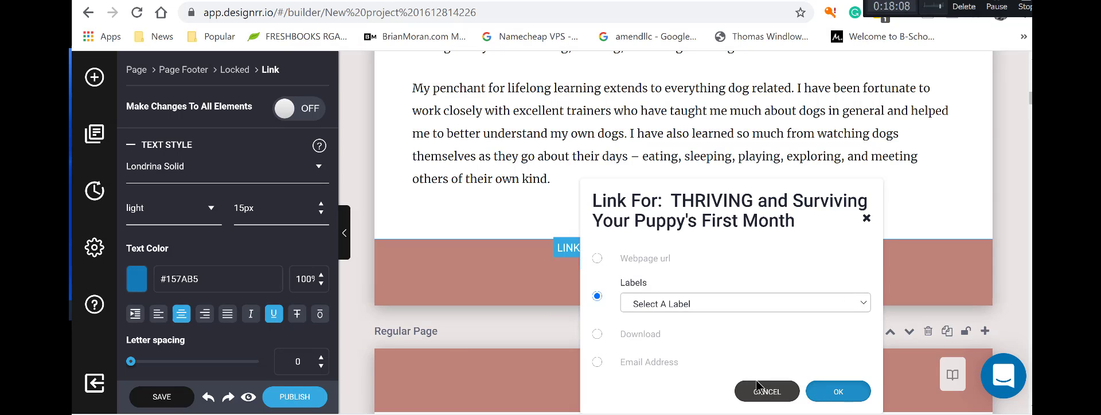
click(756, 391)
click(853, 276)
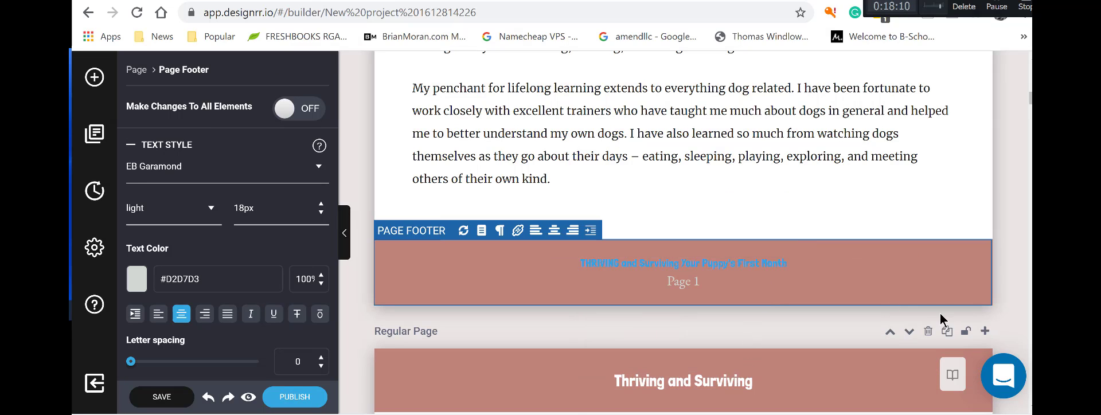
Change the footer title link's text colour to white.
click(768, 264)
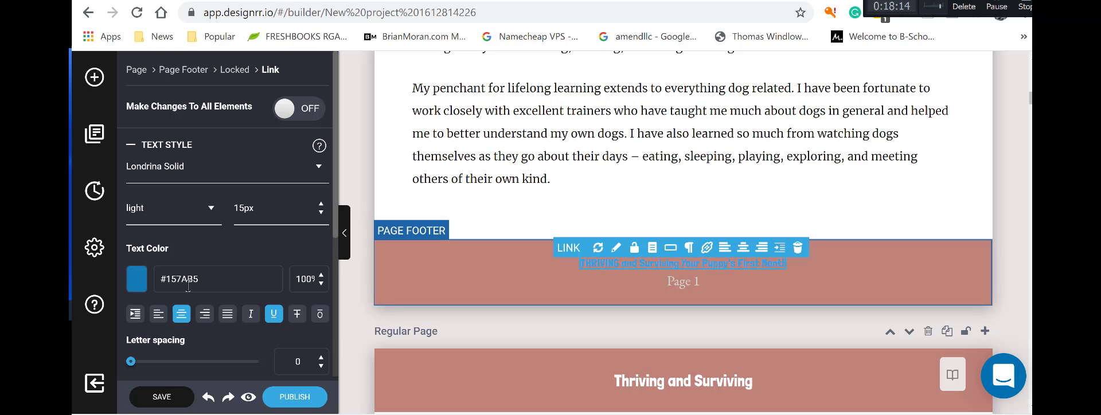
drag(210, 279, 162, 279)
text(ff)
key(BackSpace)
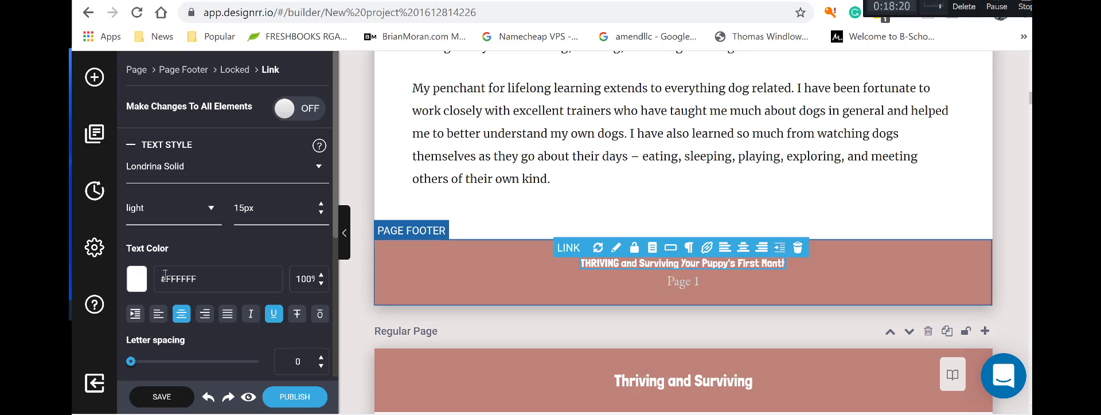
Reselect the footer title link and review its link settings without changes.
click(677, 282)
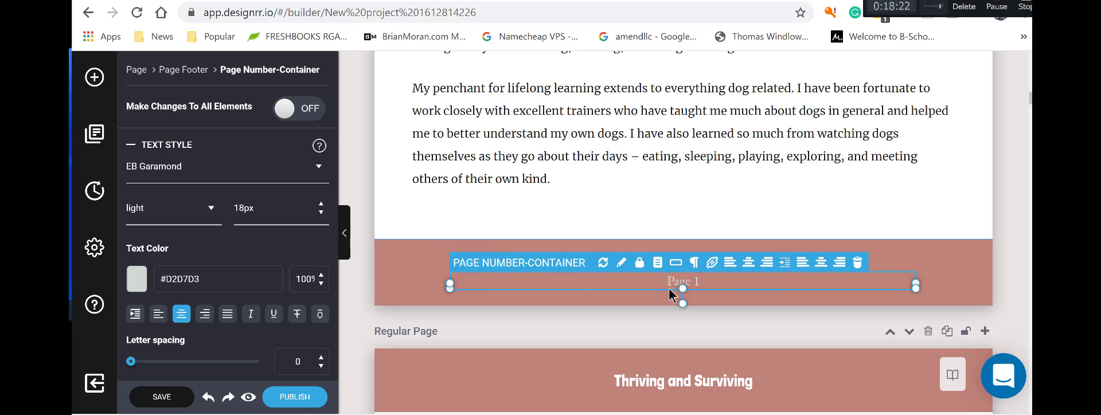
click(754, 300)
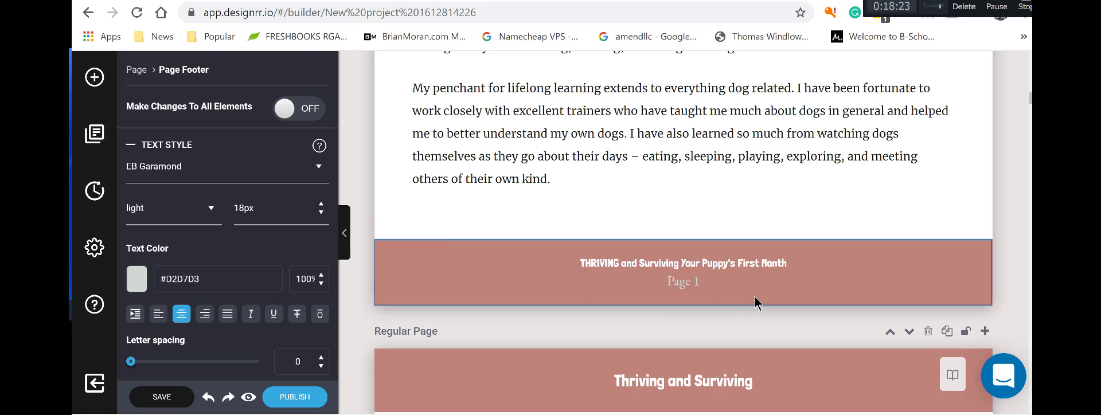
click(757, 264)
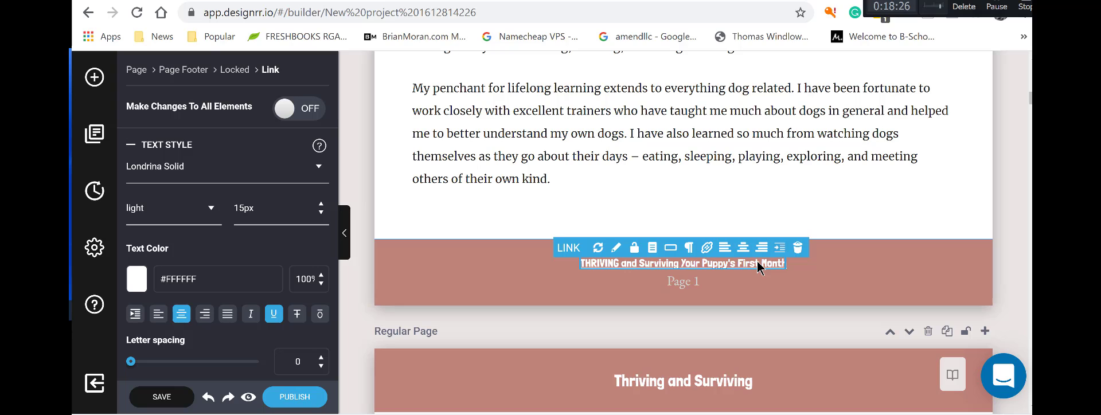
click(707, 249)
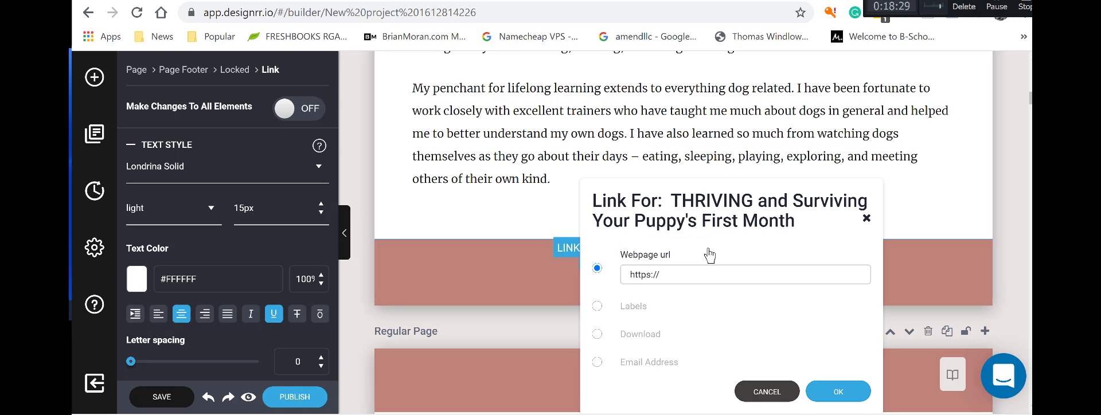
click(837, 391)
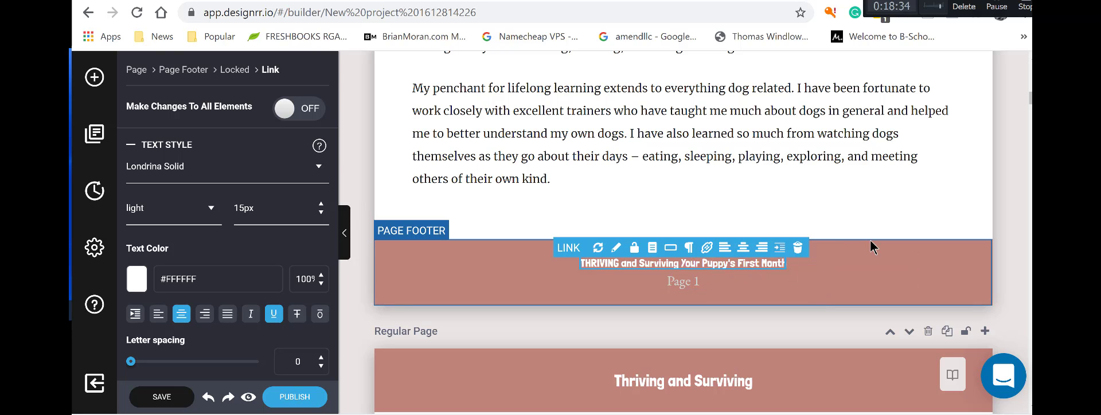
scroll(870, 242, up, 5)
scroll(870, 244, down, 6)
Make the footer title an email address link and confirm with OK.
click(847, 216)
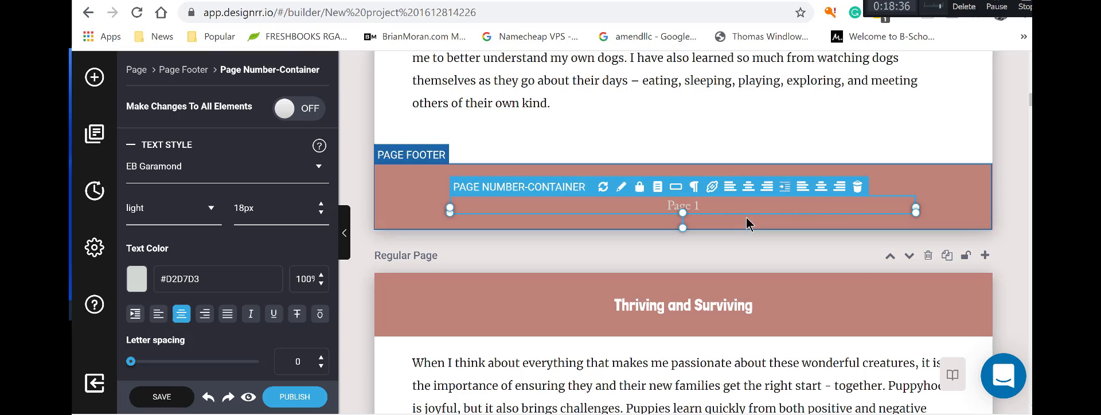
click(945, 198)
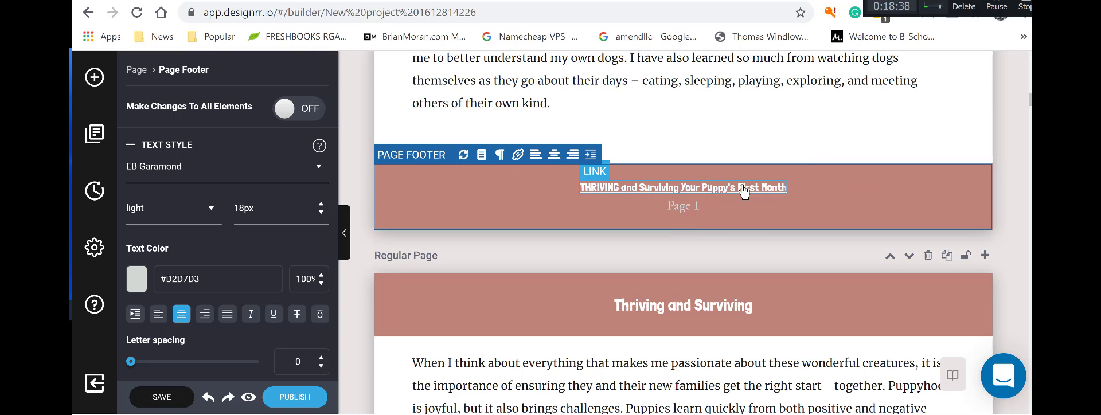
click(743, 192)
click(707, 174)
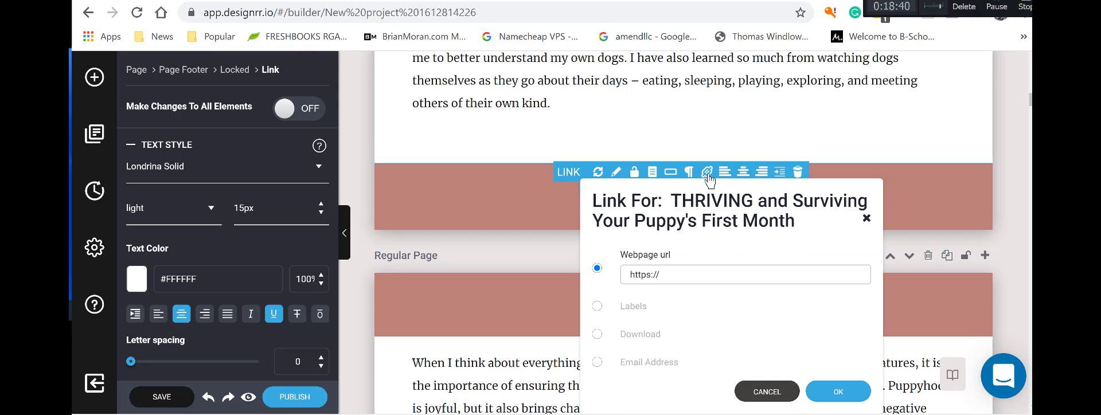
click(597, 362)
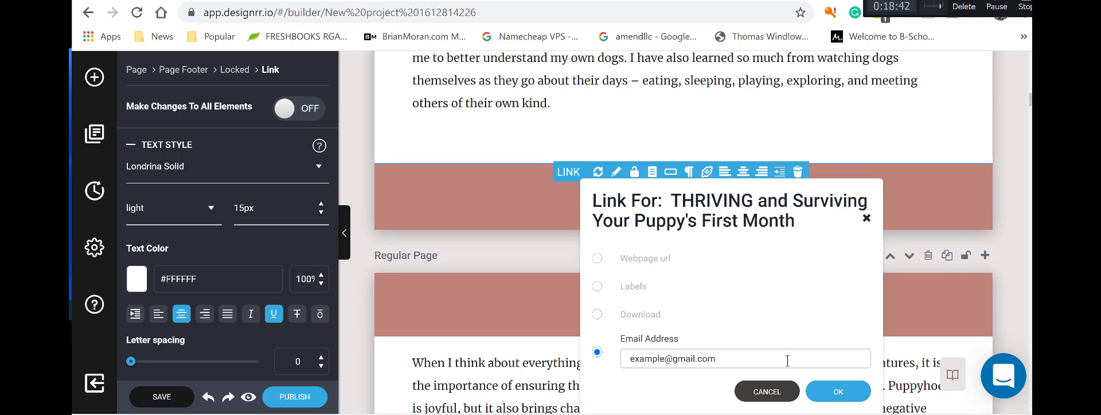
click(838, 394)
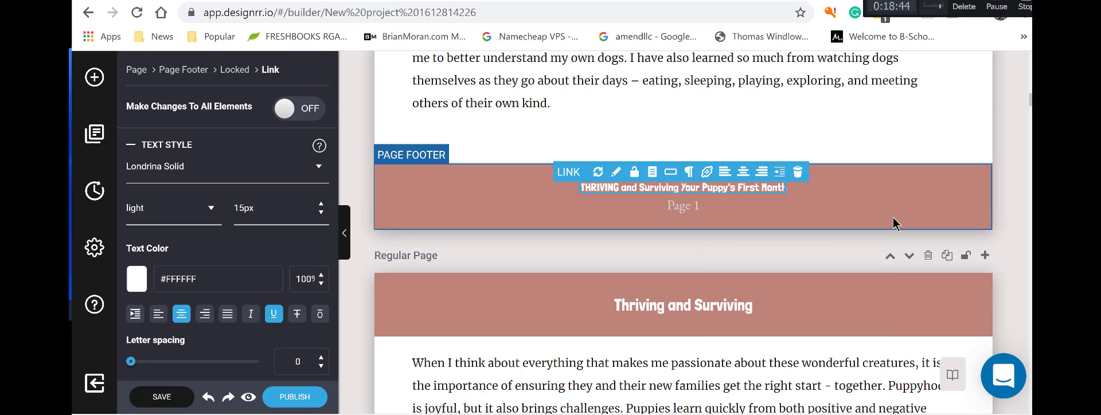
Scroll through the chapter page and select its main body text to show Page Content settings.
scroll(796, 218, down, 2)
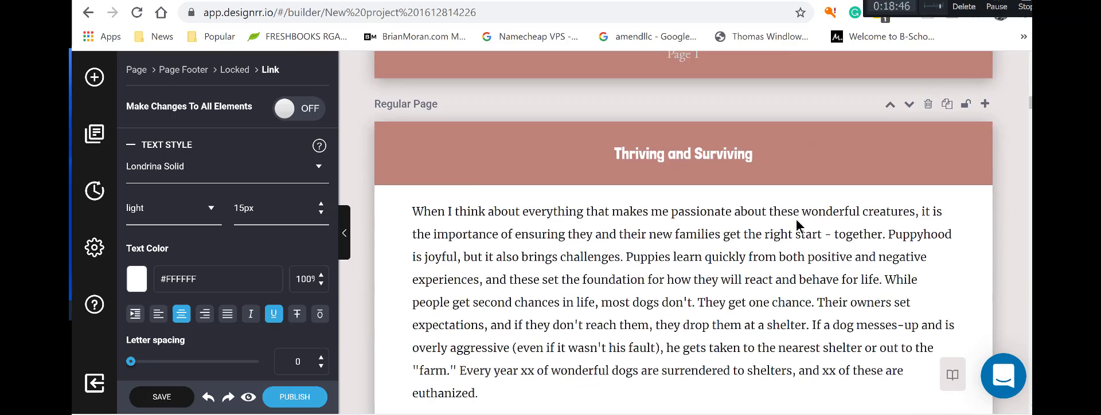
scroll(796, 215, up, 5)
scroll(789, 208, up, 5)
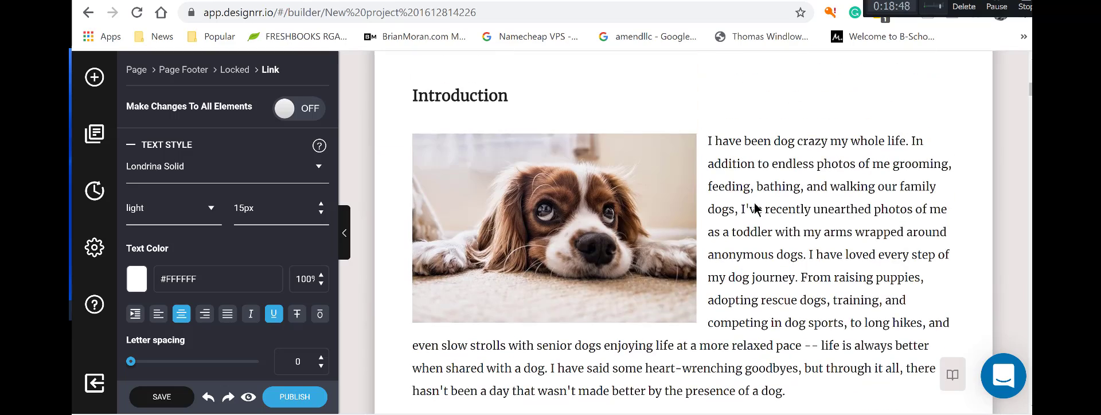
scroll(649, 184, down, 2)
scroll(755, 202, down, 2)
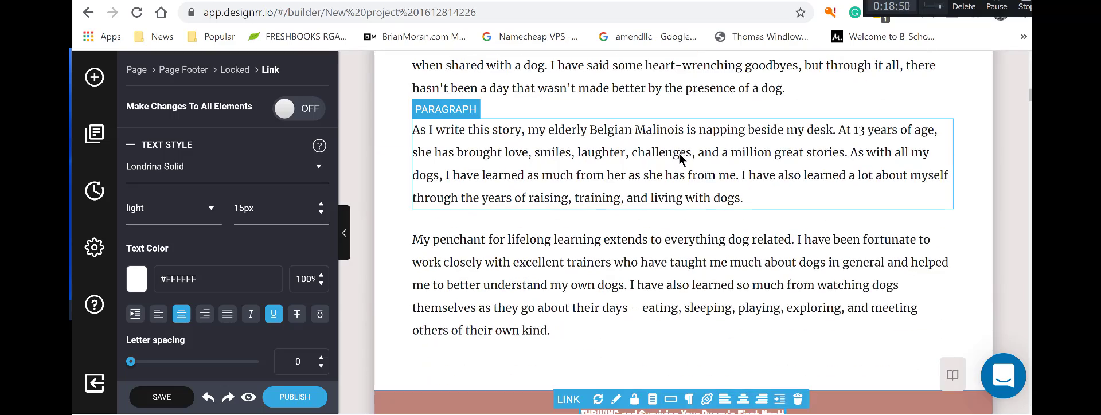
scroll(646, 262, down, 4)
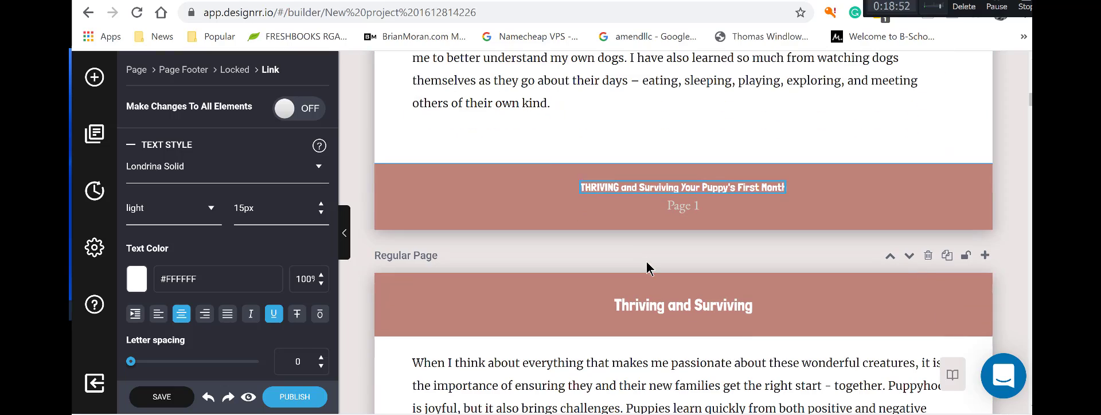
scroll(616, 338, down, 2)
scroll(614, 332, down, 5)
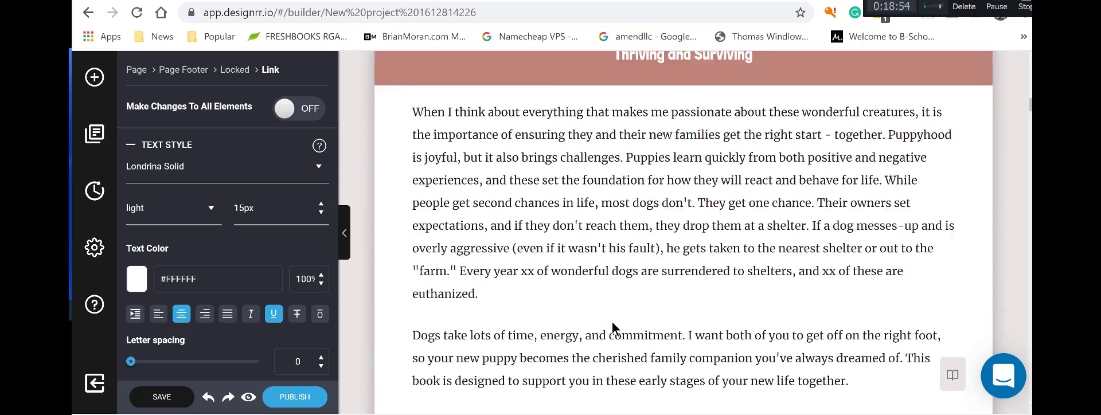
scroll(612, 329, up, 10)
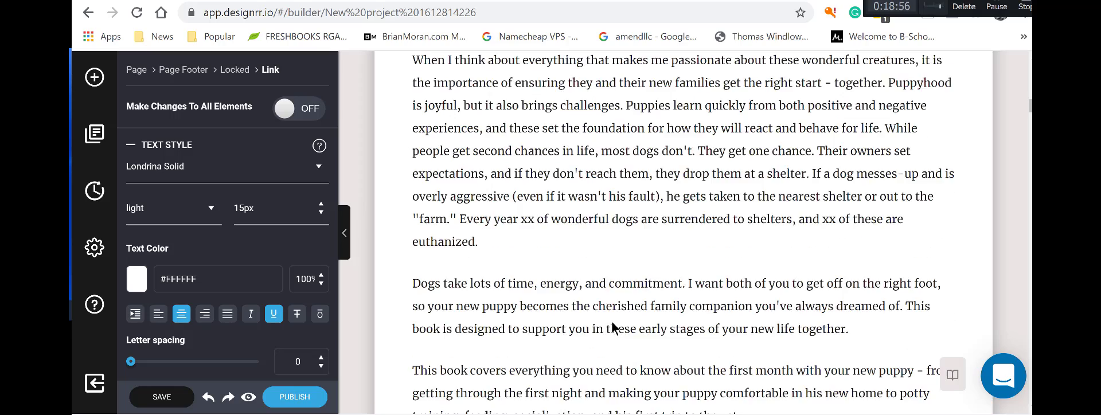
scroll(592, 315, down, 3)
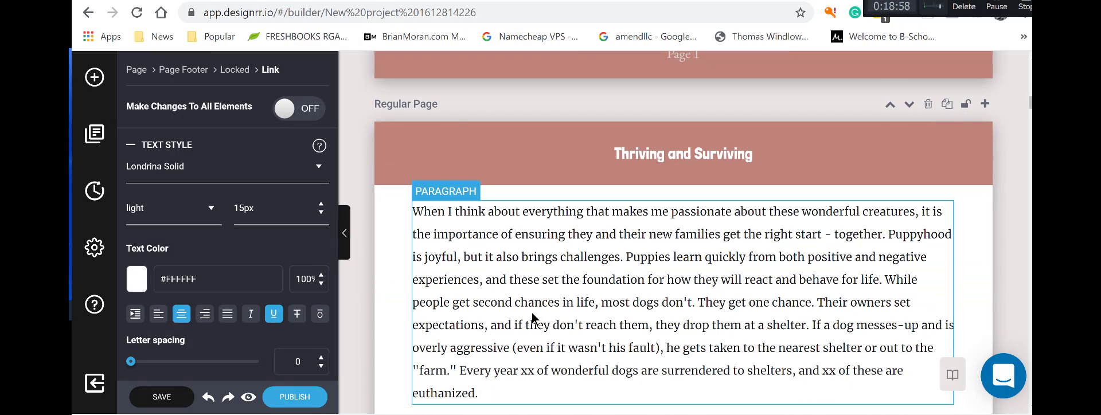
scroll(559, 313, down, 3)
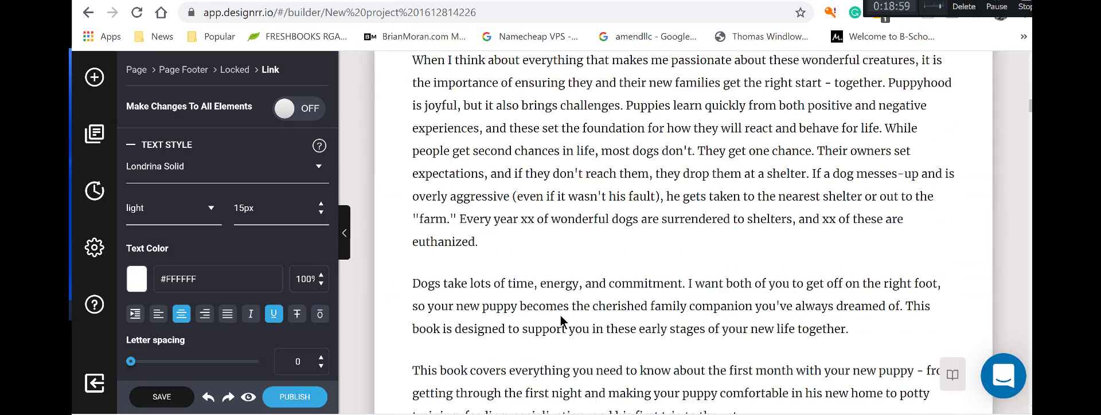
click(542, 264)
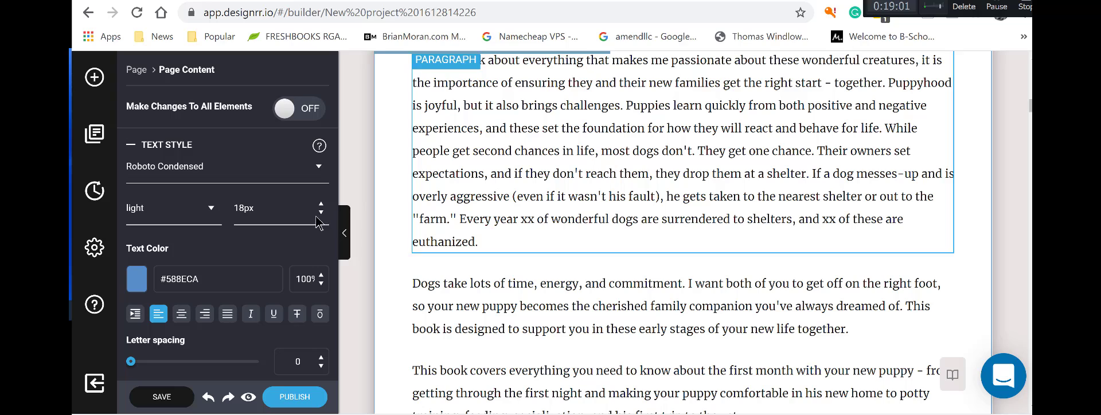
click(96, 79)
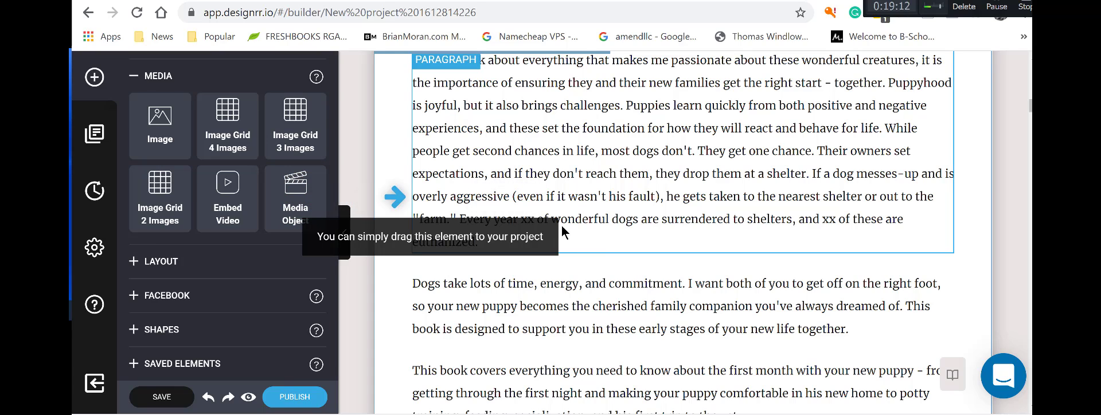
drag(296, 201, 597, 279)
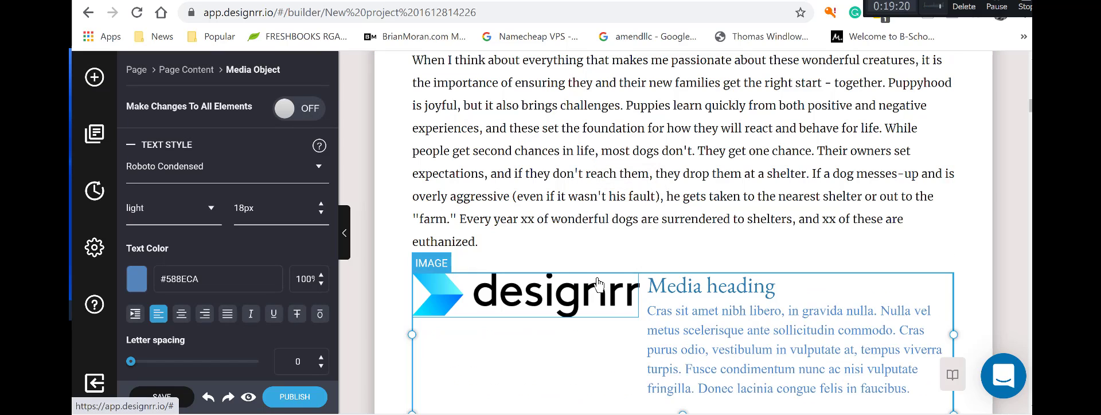
scroll(663, 325, down, 1)
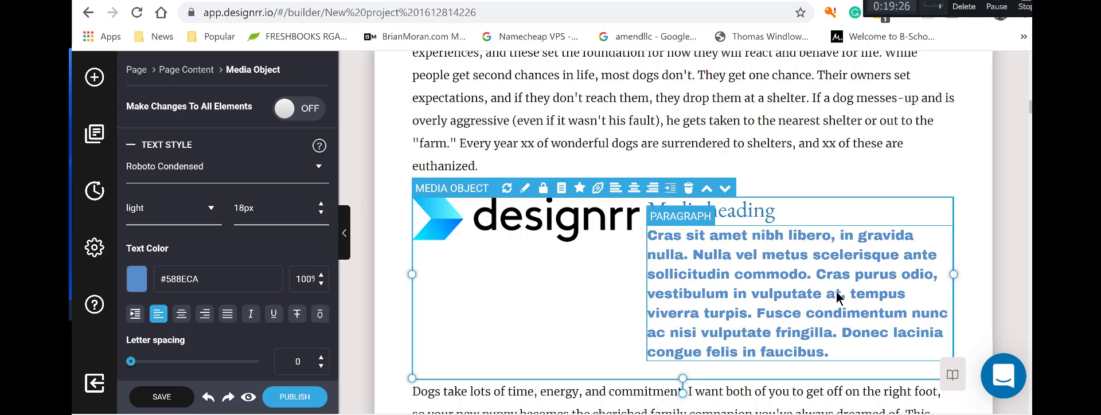
click(689, 188)
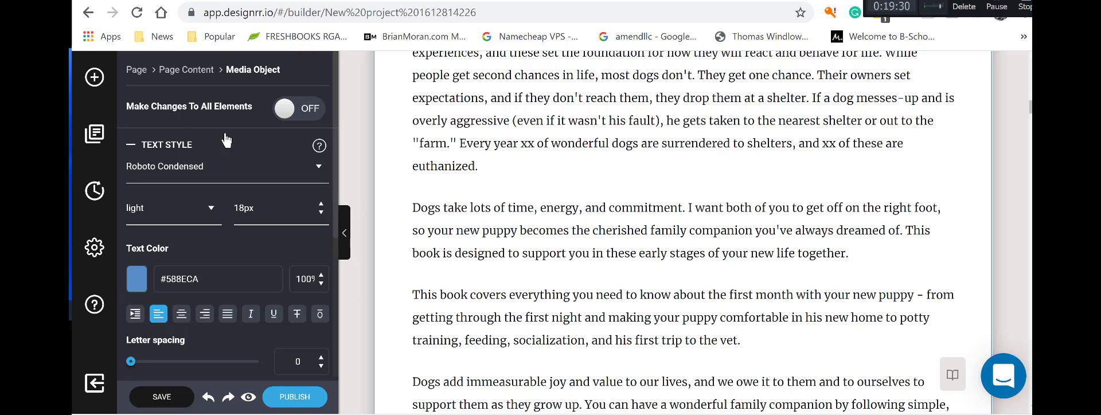
click(96, 137)
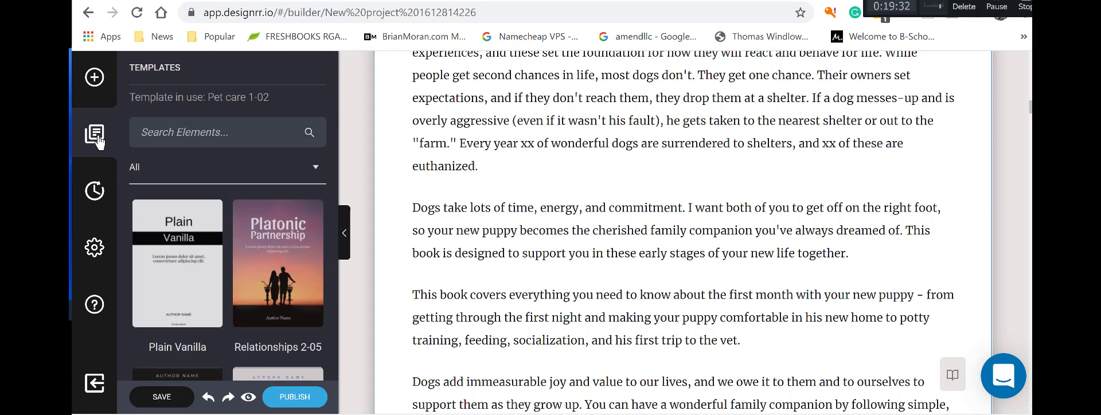
click(96, 80)
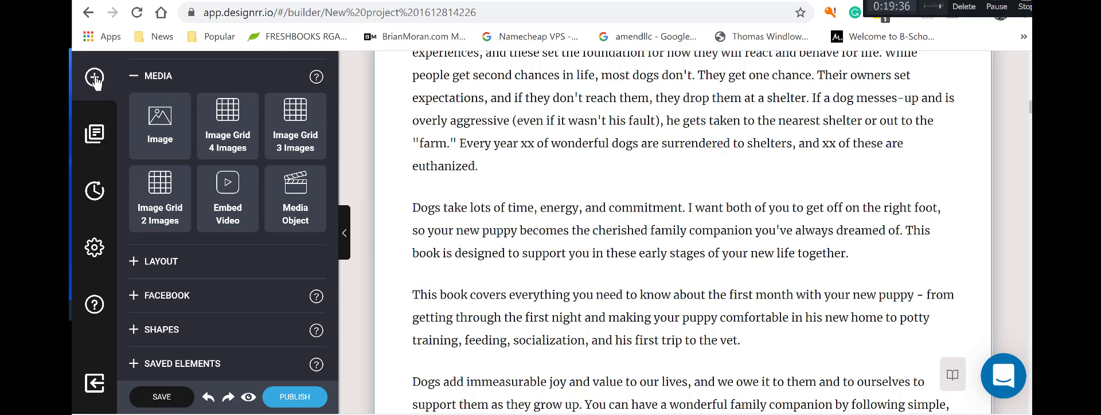
scroll(148, 166, up, 3)
scroll(142, 202, down, 3)
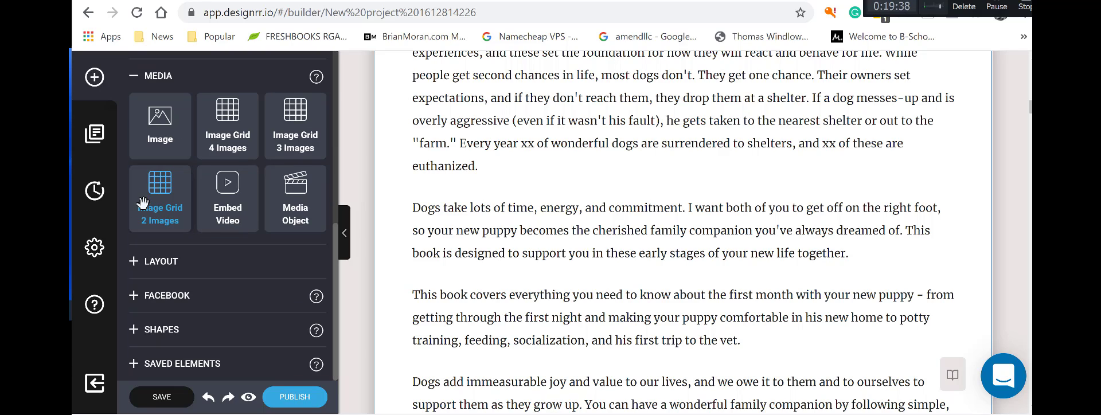
scroll(156, 229, up, 3)
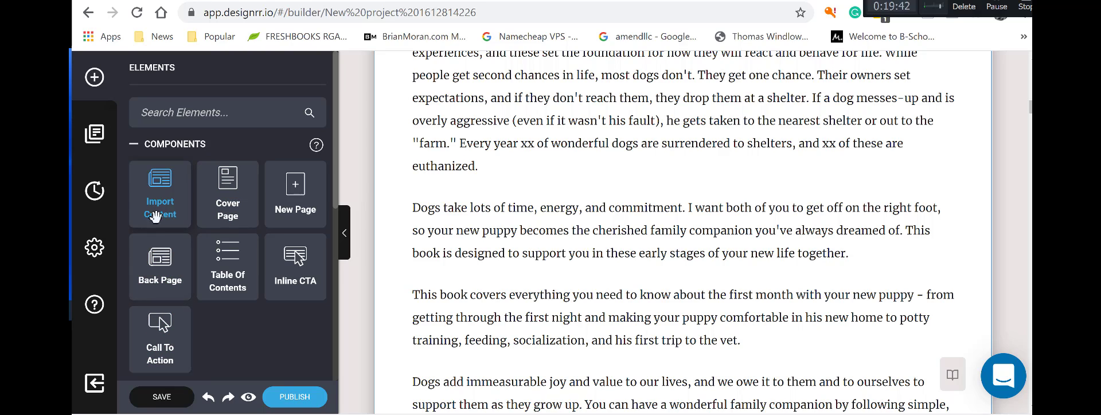
scroll(177, 257, down, 3)
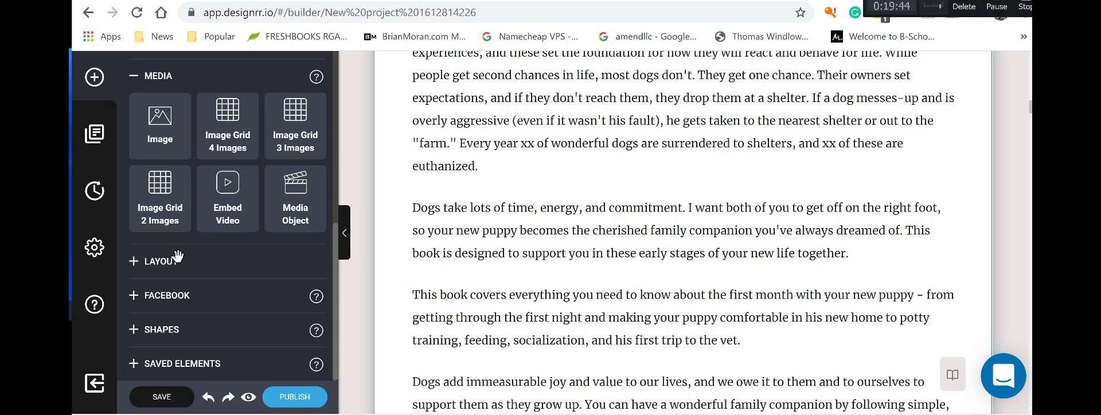
scroll(175, 264, up, 3)
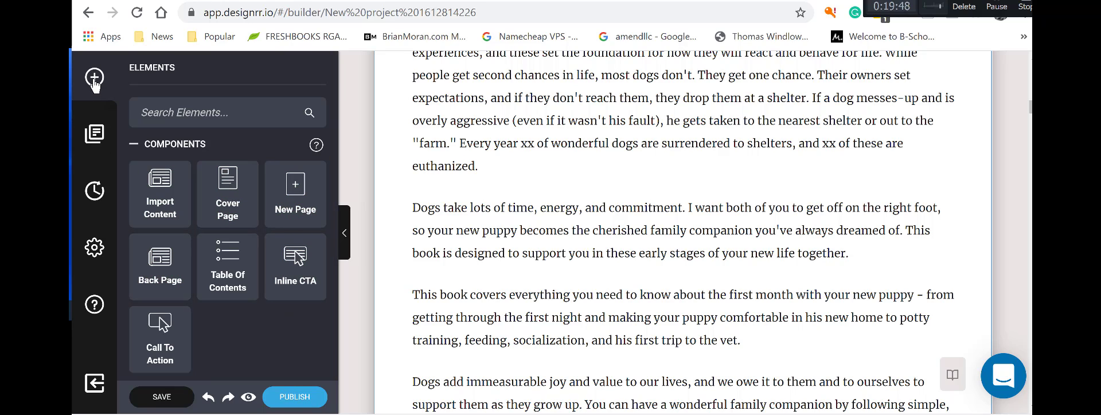
scroll(170, 271, down, 5)
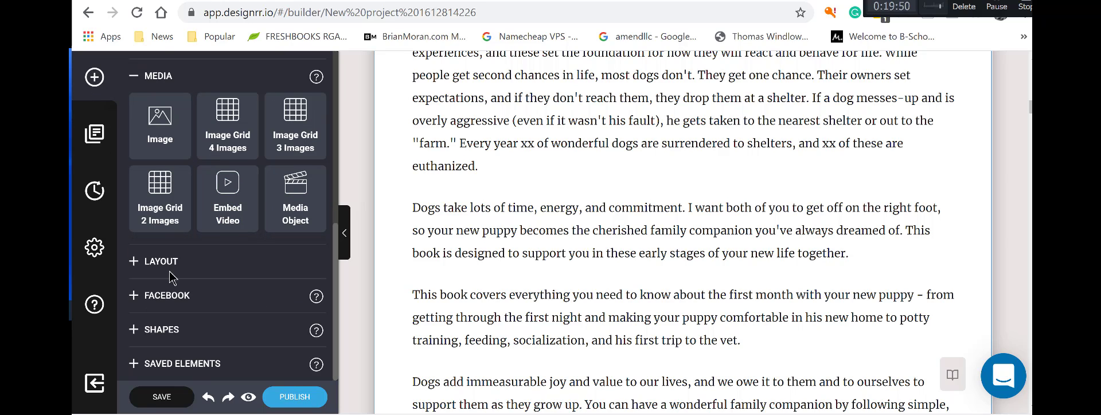
scroll(195, 298, up, 5)
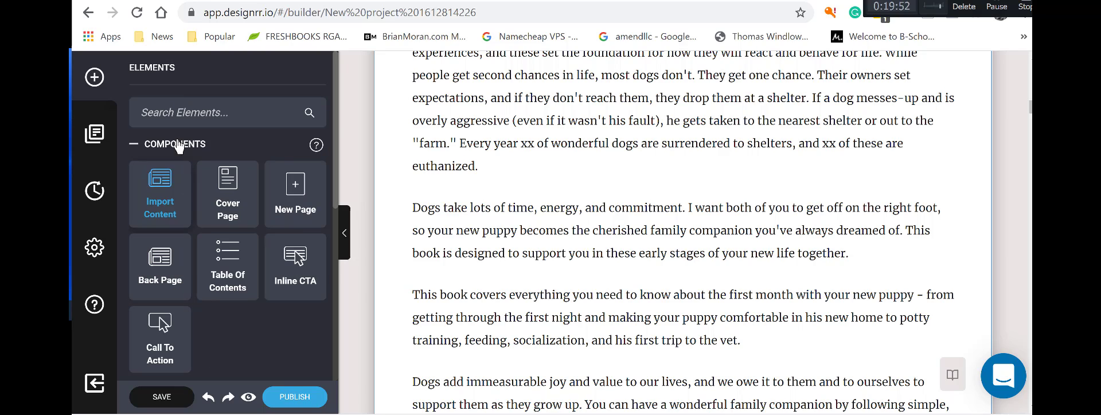
click(90, 114)
click(98, 86)
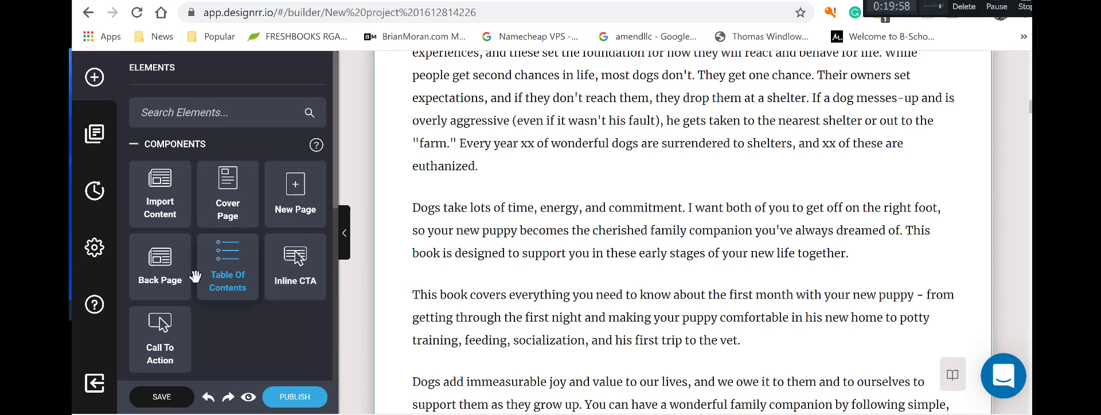
scroll(207, 344, down, 5)
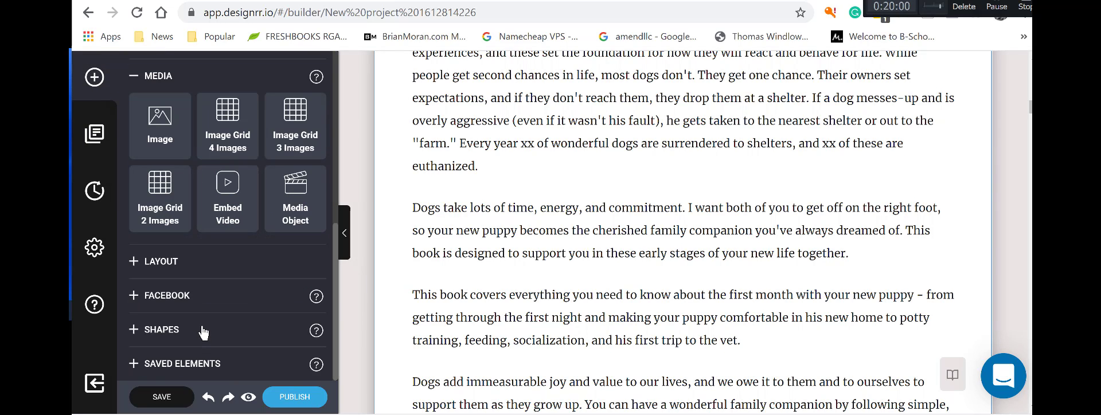
scroll(203, 327, up, 5)
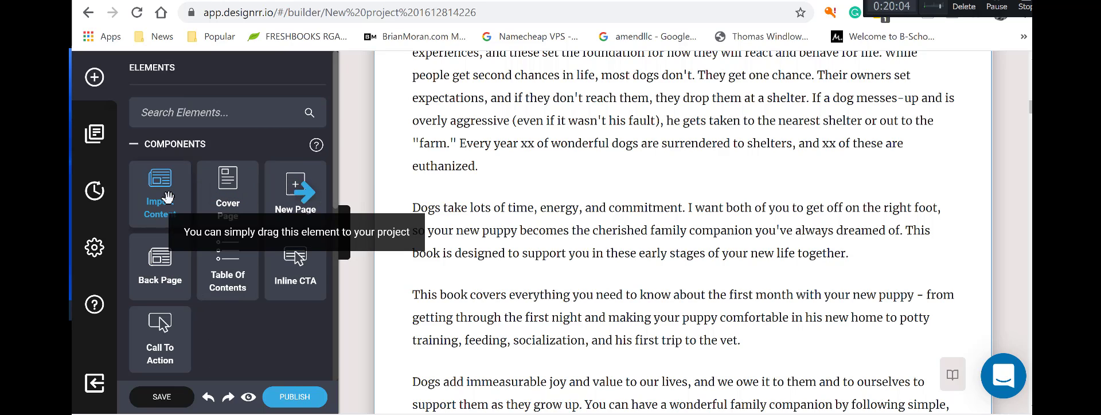
drag(146, 197, 542, 198)
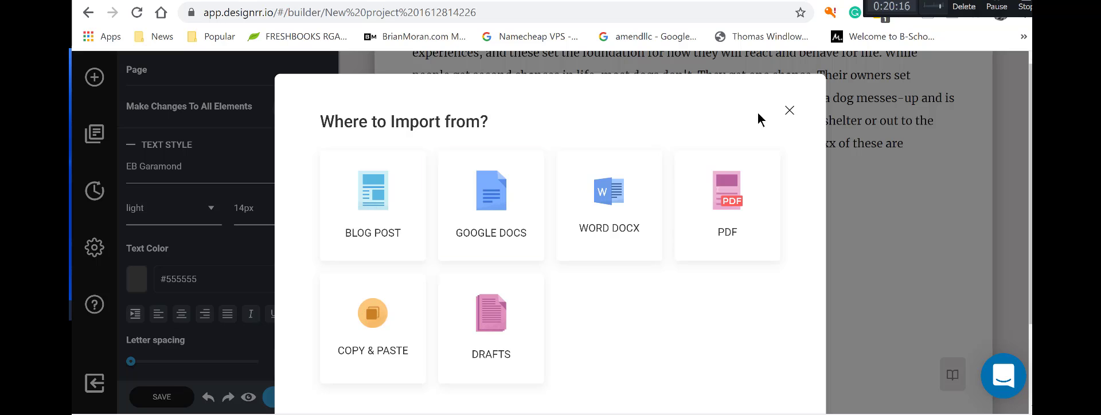
click(790, 111)
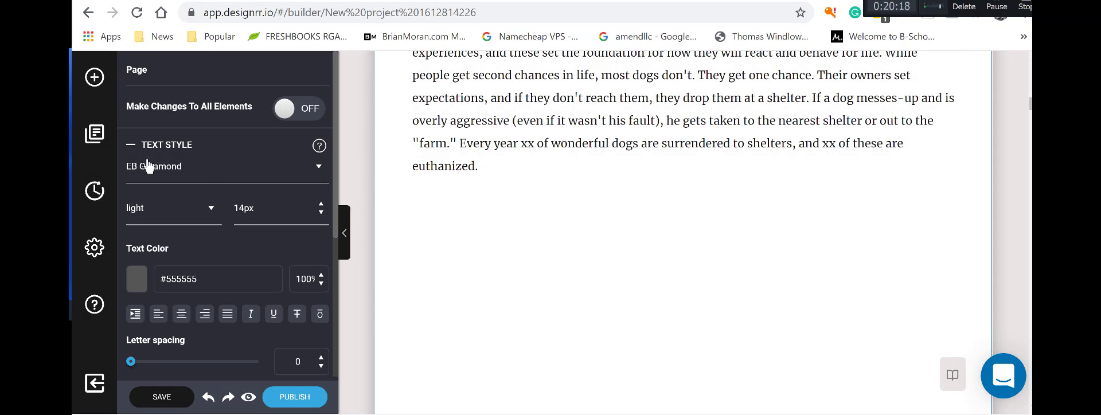
Set the whole page's Background Image to the white cloudy texture tile.
click(601, 256)
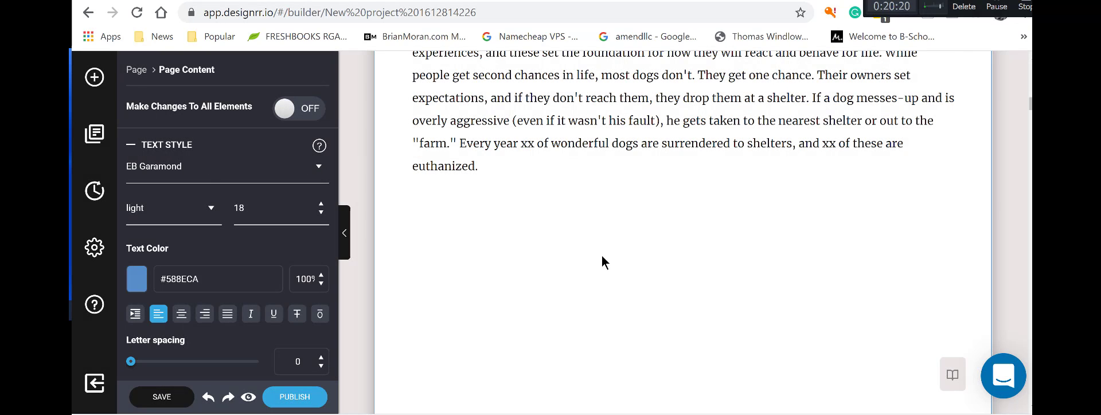
scroll(601, 257, down, 5)
scroll(596, 257, up, 4)
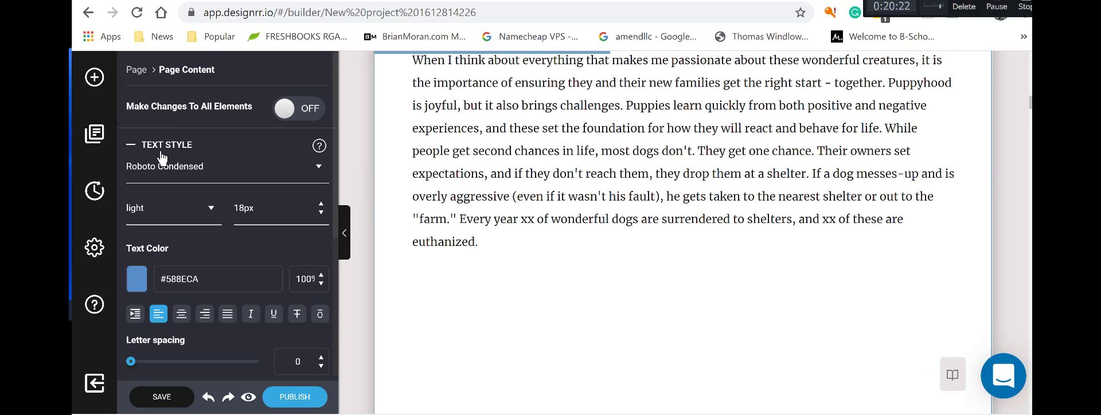
click(146, 71)
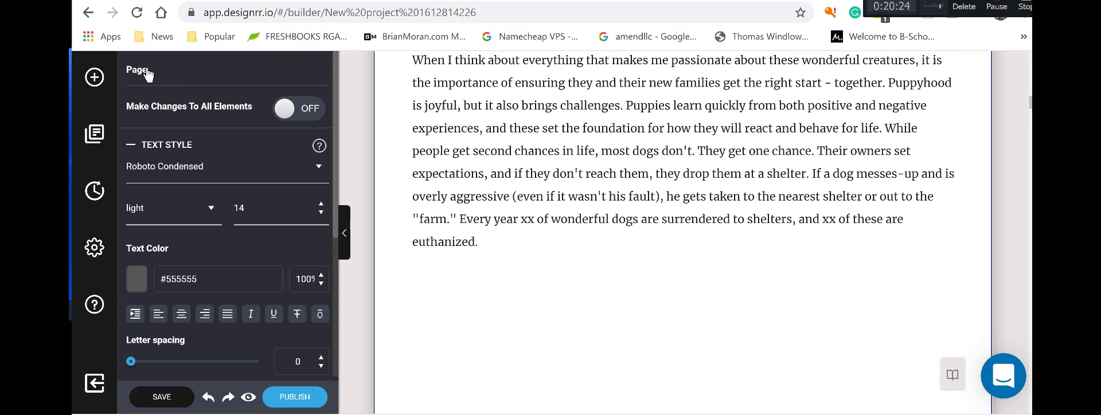
scroll(226, 172, down, 4)
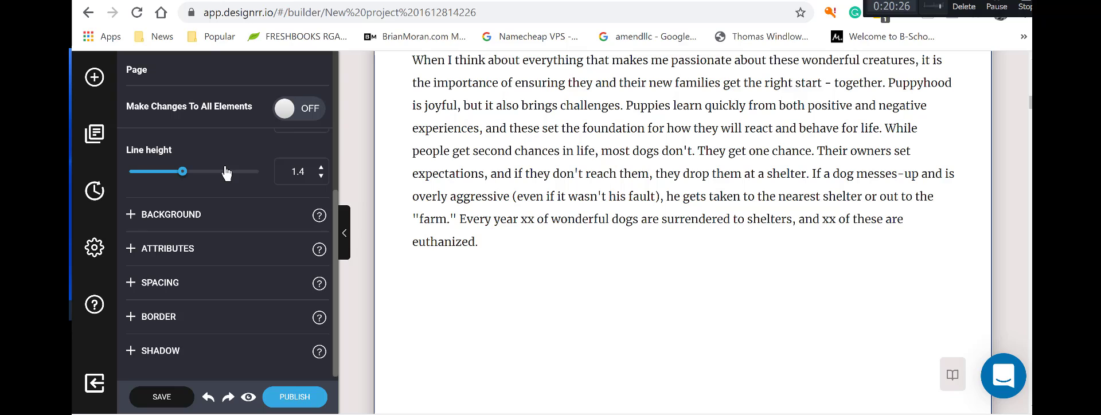
click(184, 224)
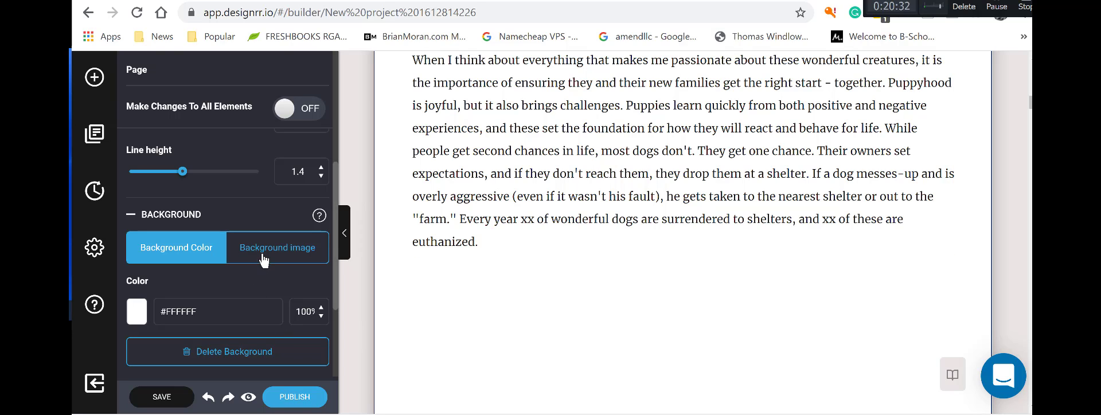
click(263, 259)
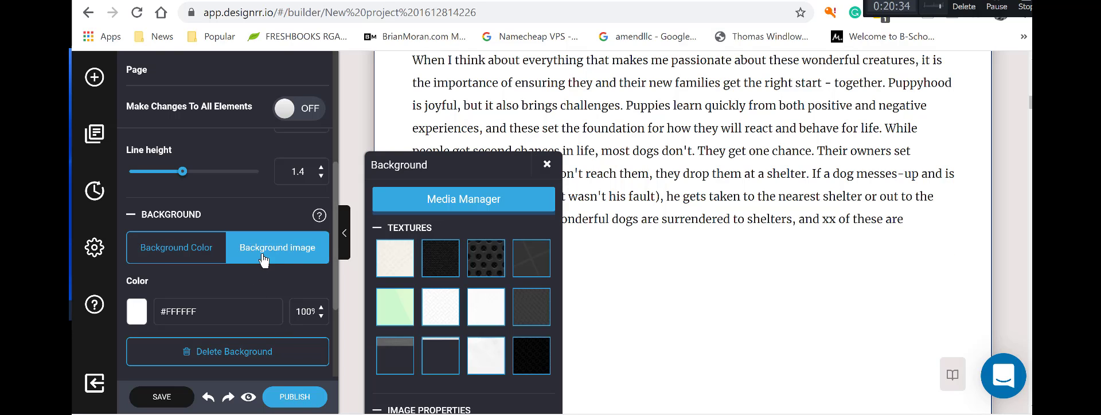
click(387, 265)
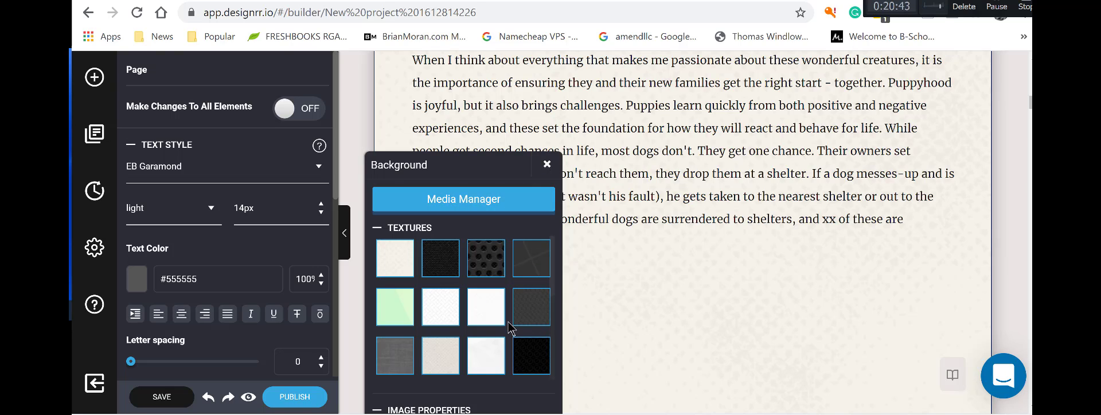
click(485, 357)
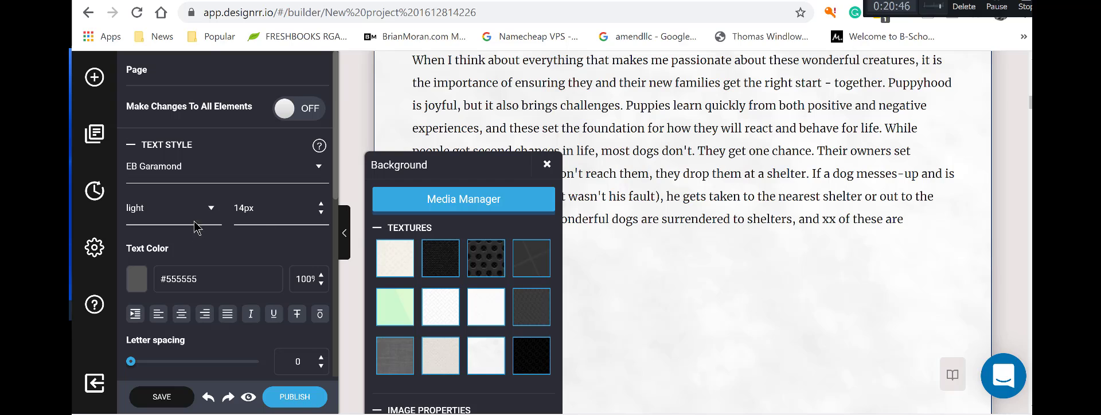
click(547, 164)
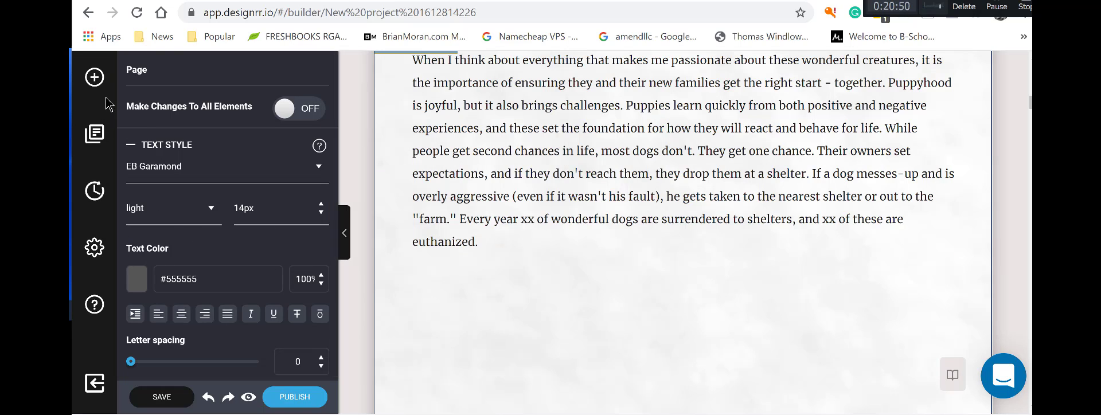
Drop a Media Image block below the 'euthanized' paragraph and fill it with 'animals dogs cat'.
click(96, 78)
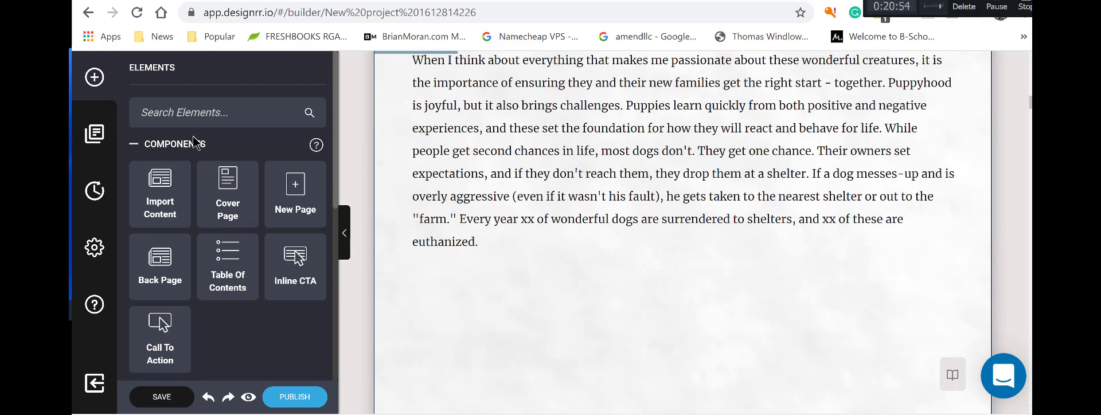
click(175, 147)
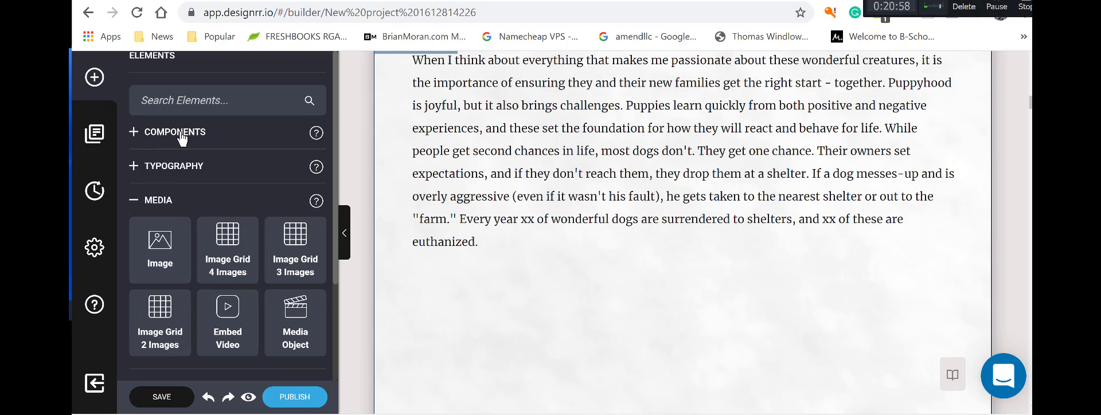
click(136, 202)
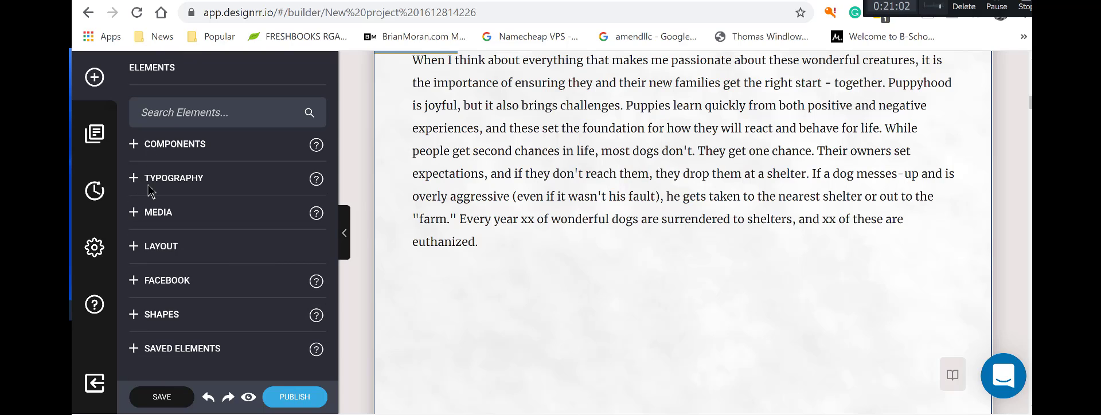
click(151, 217)
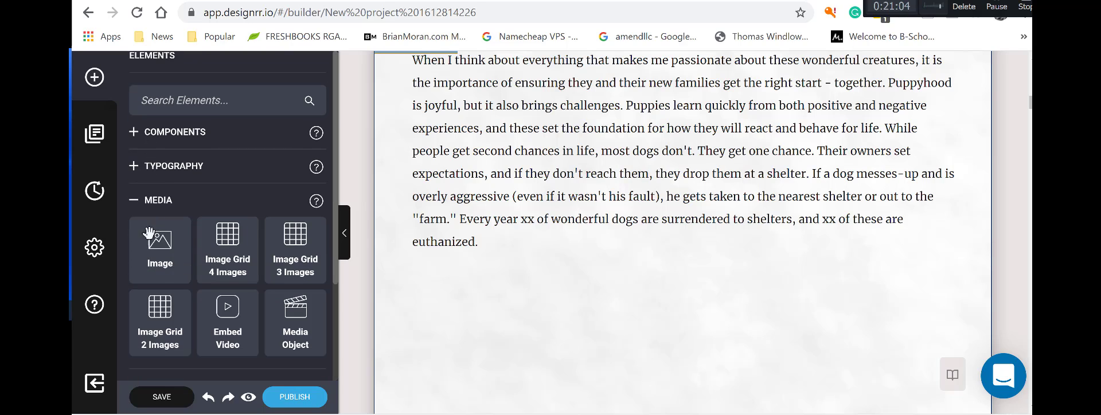
drag(152, 260, 466, 286)
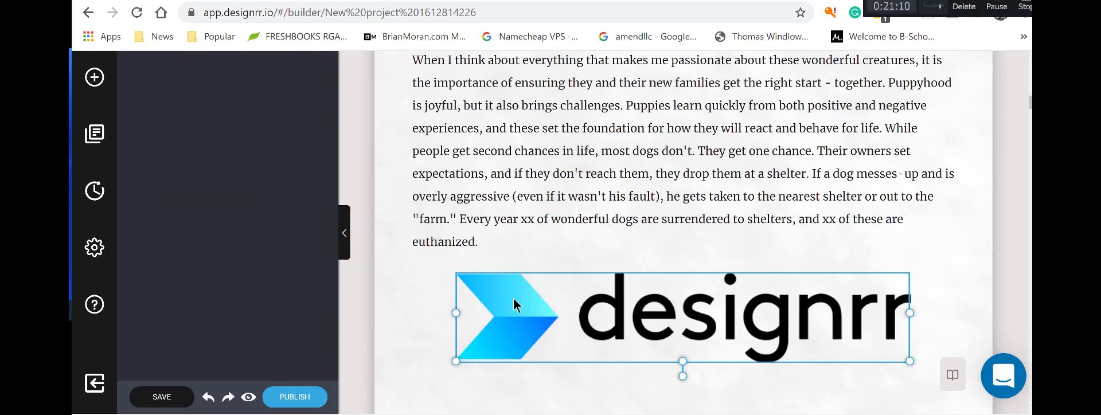
scroll(579, 275, down, 3)
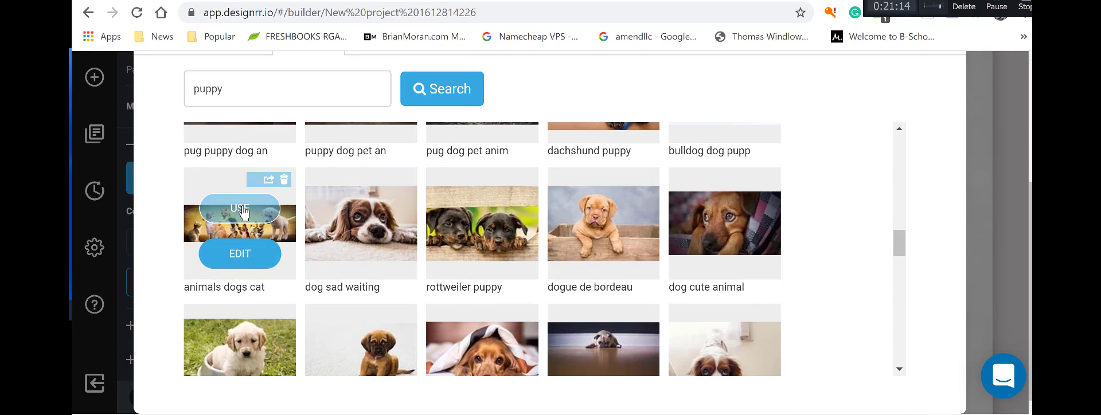
click(243, 213)
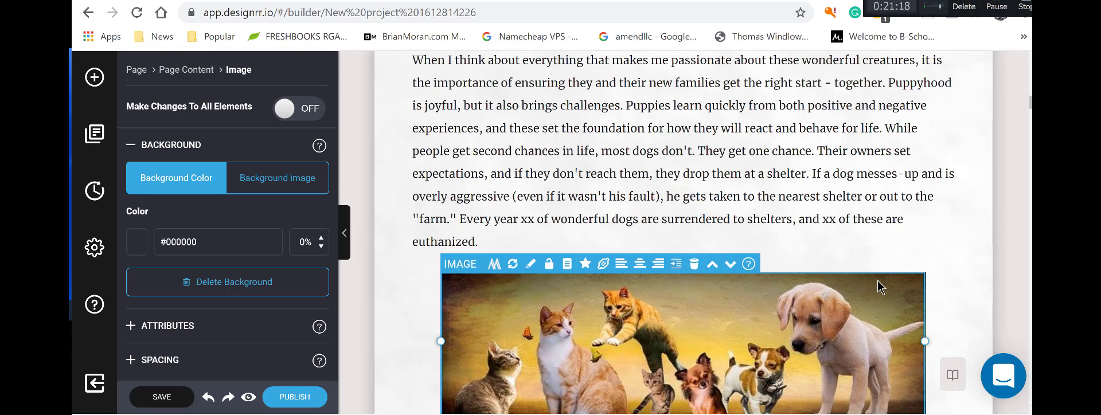
scroll(875, 281, down, 1)
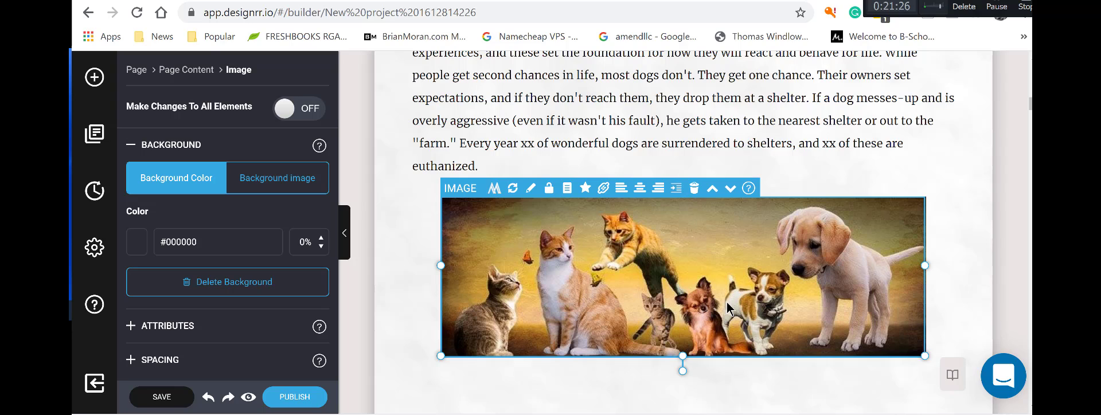
Delete the cats-and-dogs photo and insert the boy-and-puppy photo in a new Image block.
click(695, 197)
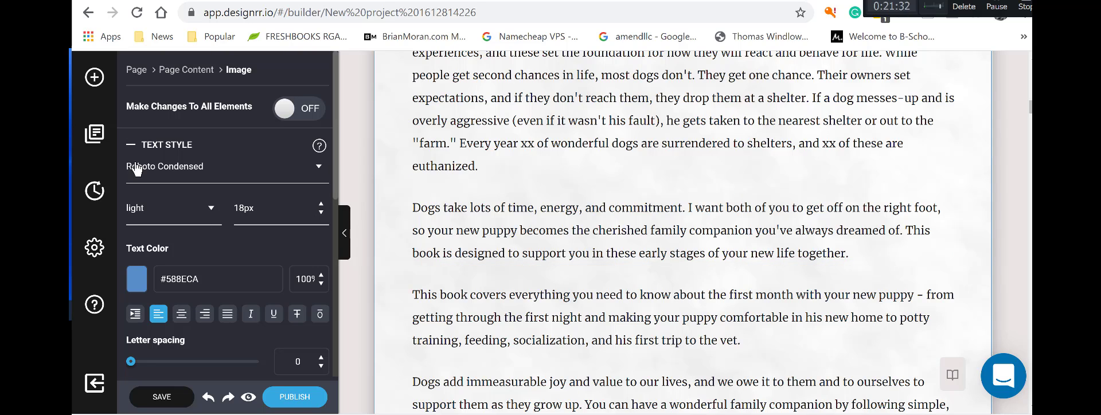
click(95, 78)
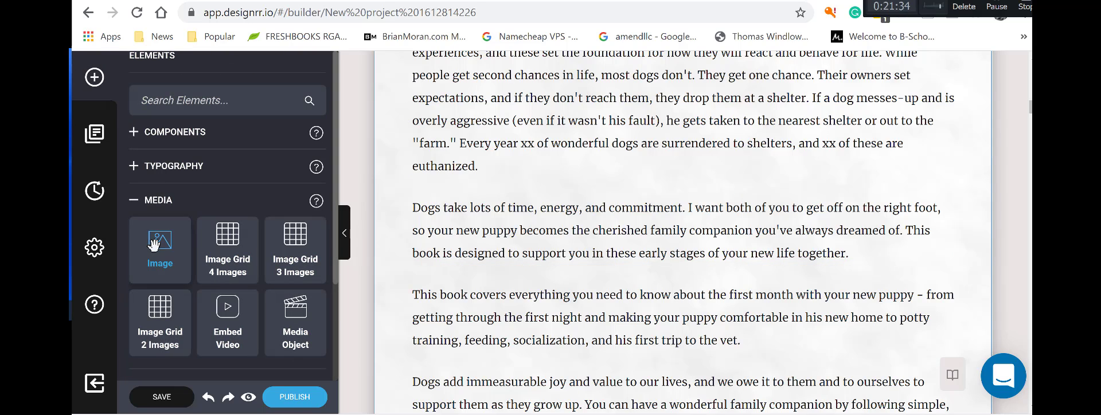
drag(160, 246, 616, 184)
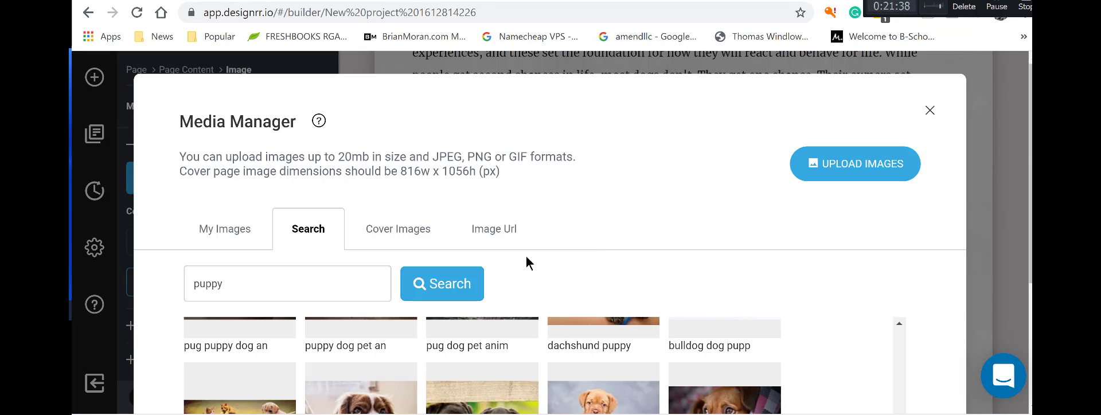
scroll(525, 256, down, 3)
mouse_move(519, 279)
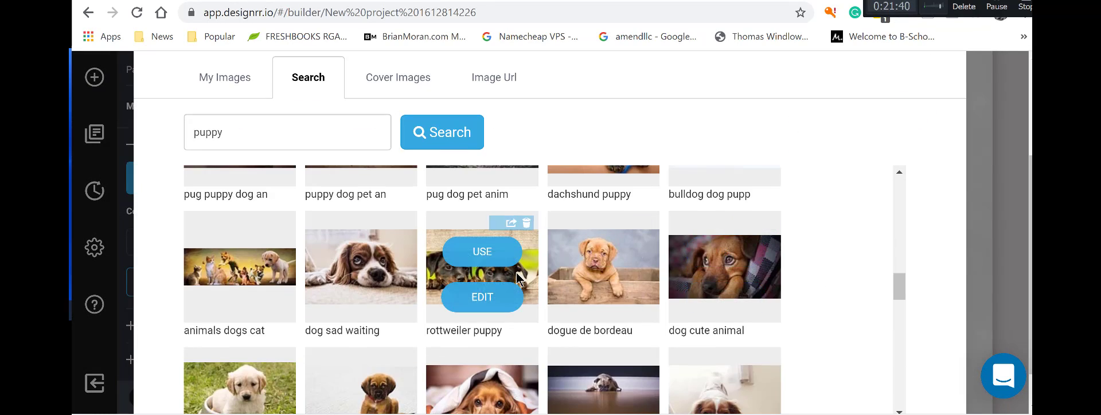
scroll(537, 273, down, 3)
scroll(538, 270, down, 3)
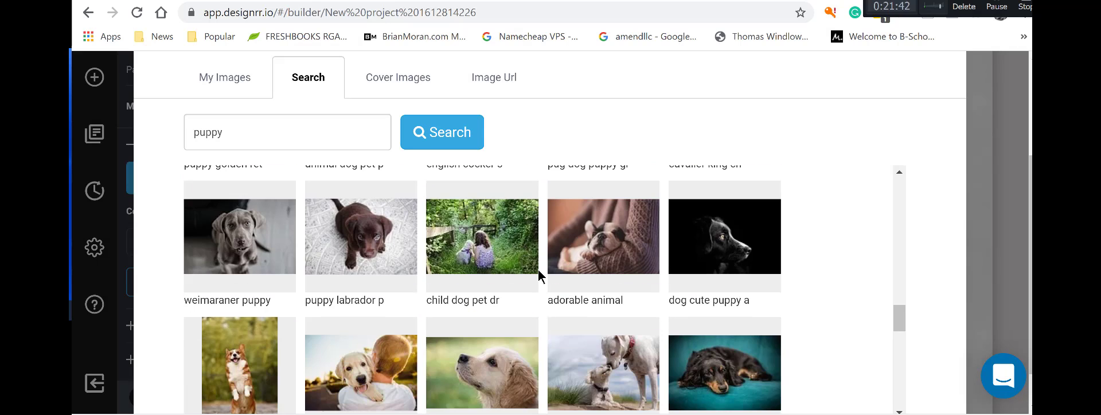
scroll(538, 271, down, 5)
scroll(538, 270, up, 3)
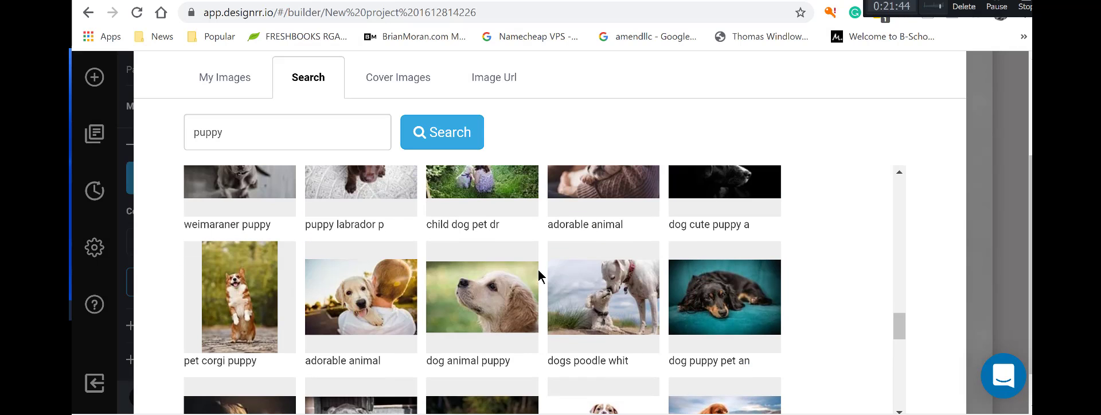
mouse_move(749, 336)
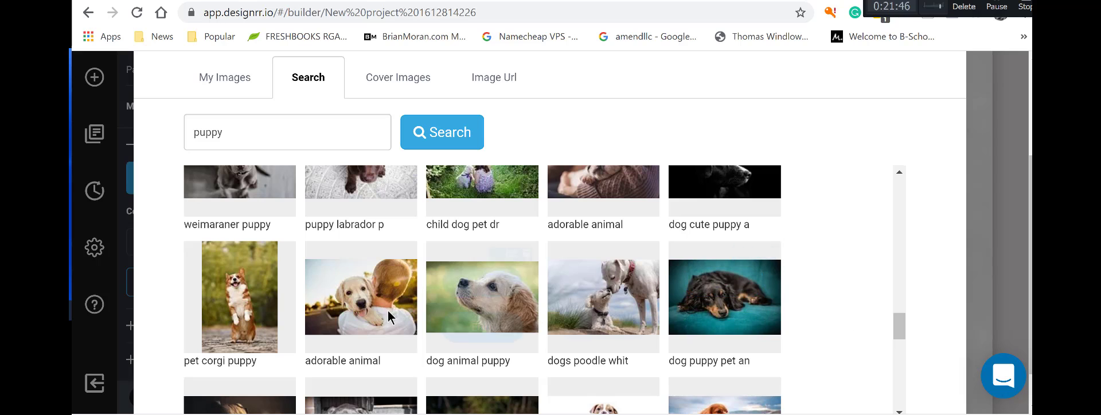
click(361, 282)
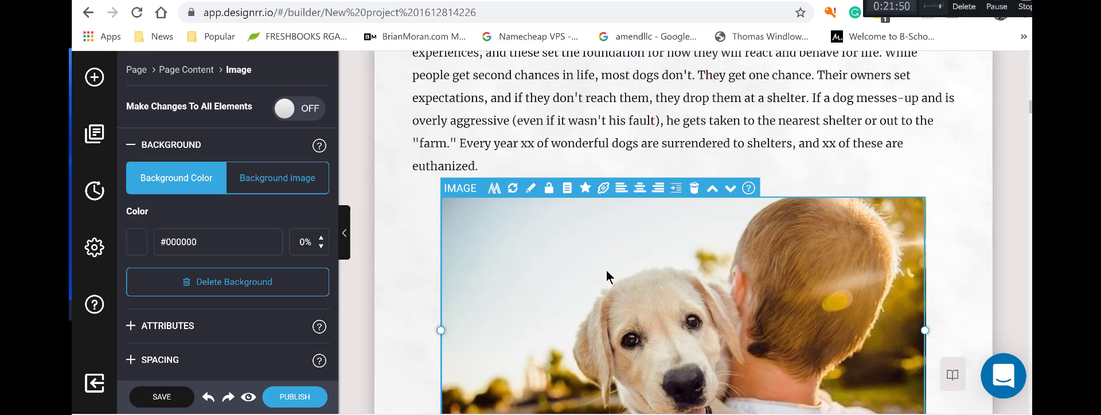
scroll(605, 269, down, 3)
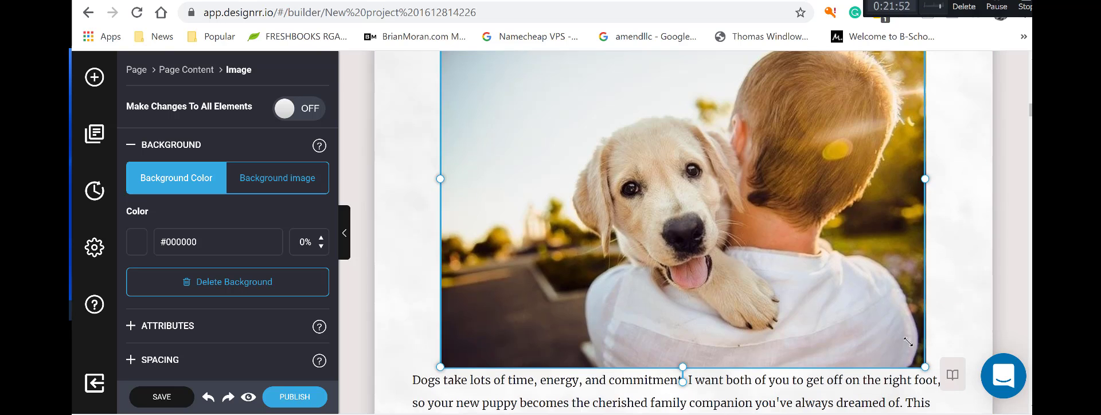
Shrink the puppy photo, align it right, and wrap the 'Dogs take lots of time' paragraph beside it.
drag(908, 342, 849, 263)
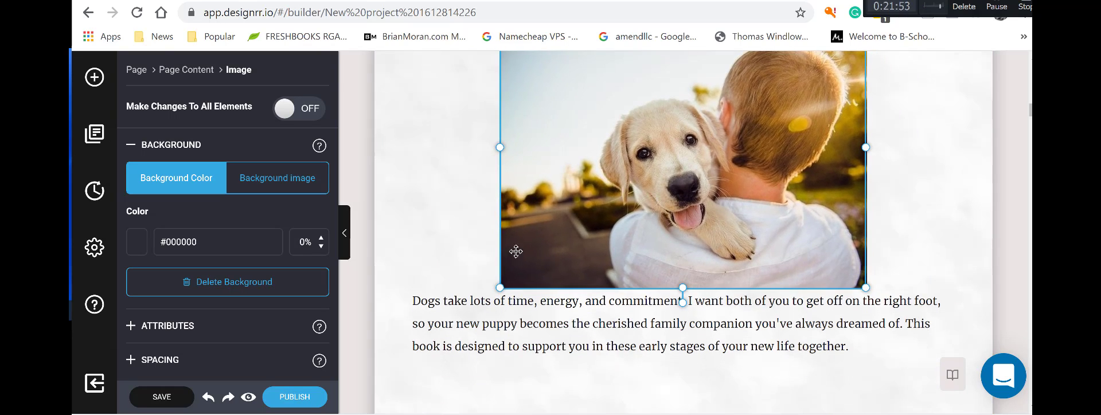
right_click(549, 190)
scroll(573, 200, up, 3)
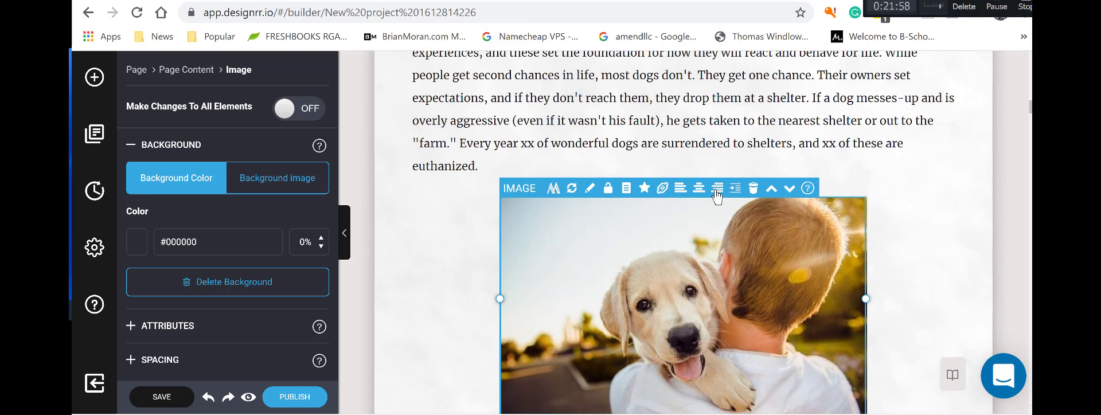
click(716, 192)
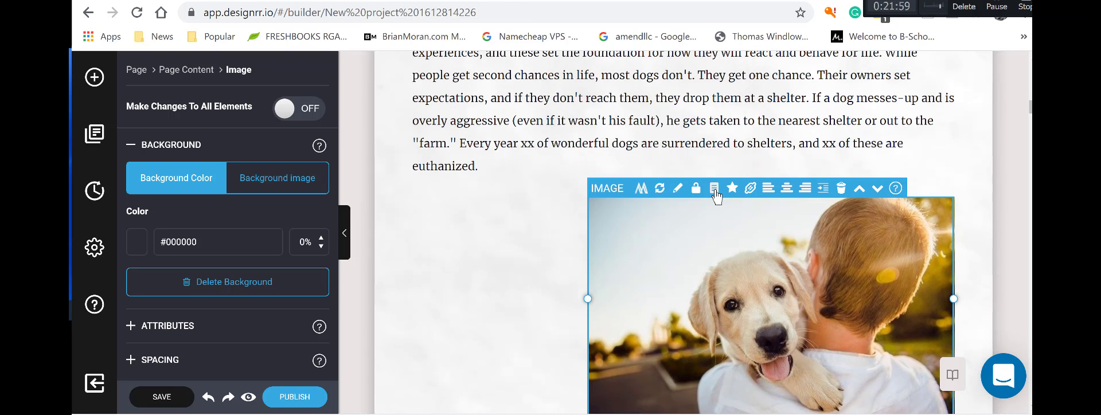
click(825, 191)
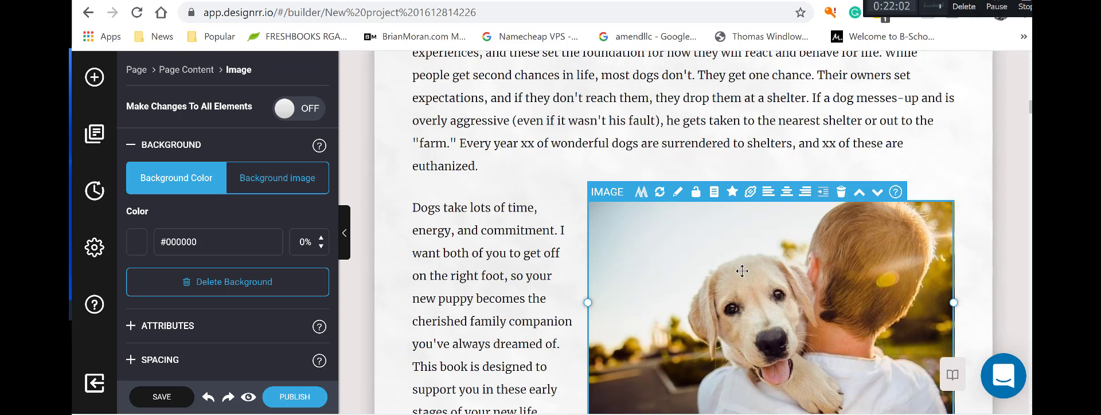
scroll(745, 269, down, 4)
scroll(773, 280, up, 4)
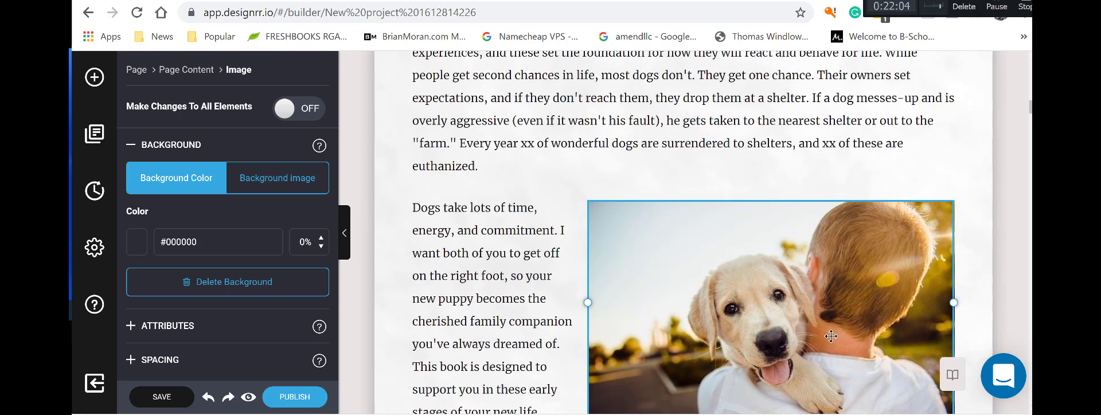
scroll(935, 382, down, 3)
Move the first page 3 paragraph and 'Dogs add immeasurable joy' up onto the previous page.
click(952, 376)
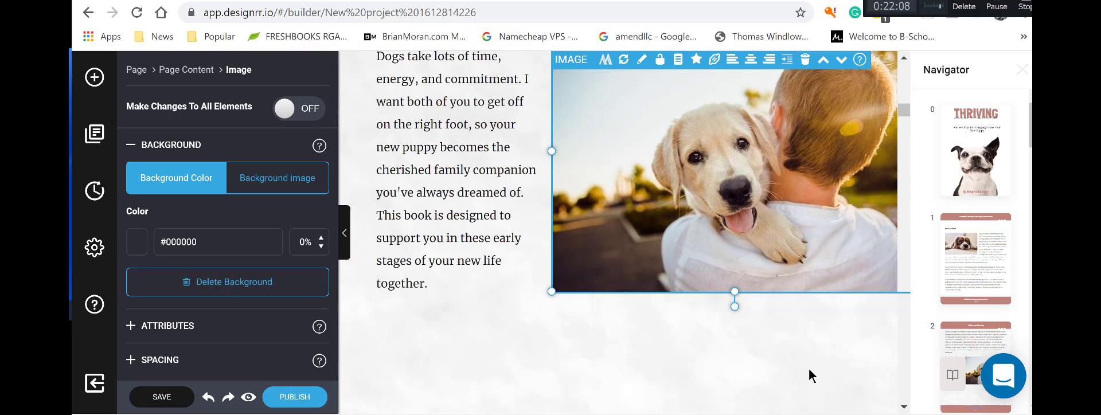
scroll(975, 229, down, 3)
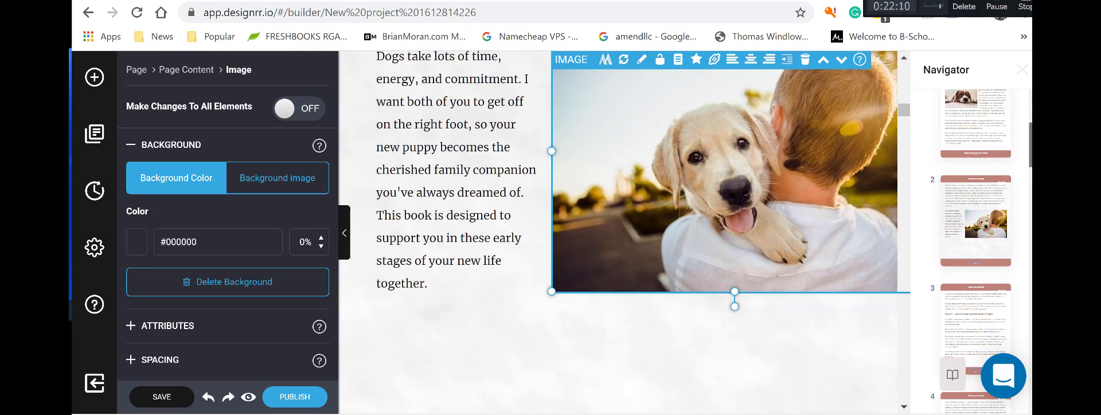
click(758, 347)
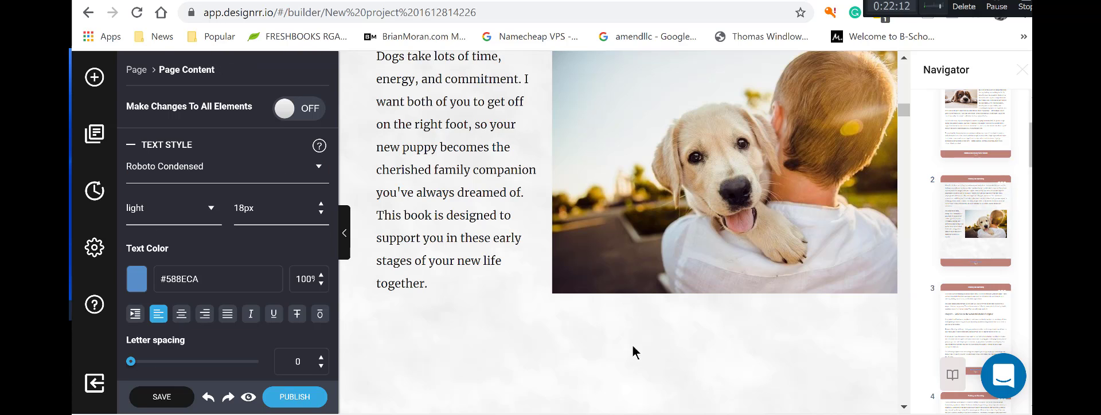
scroll(601, 344, down, 4)
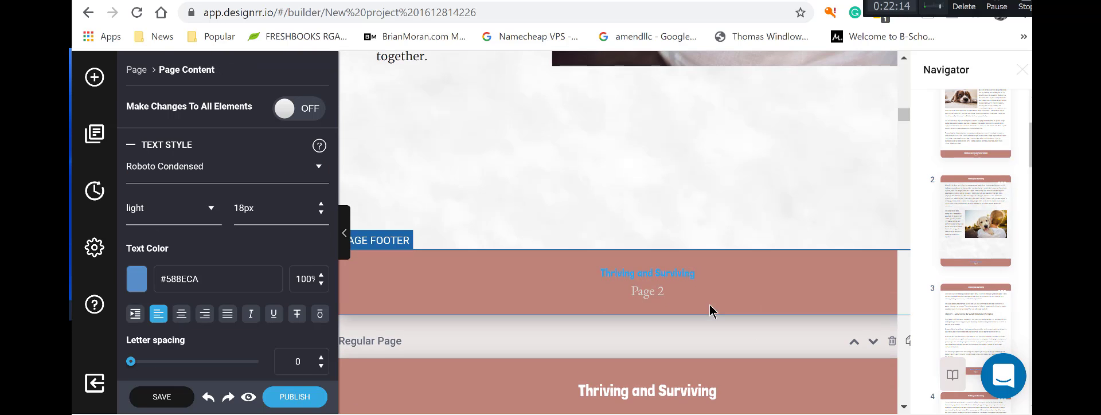
scroll(710, 307, down, 4)
click(753, 250)
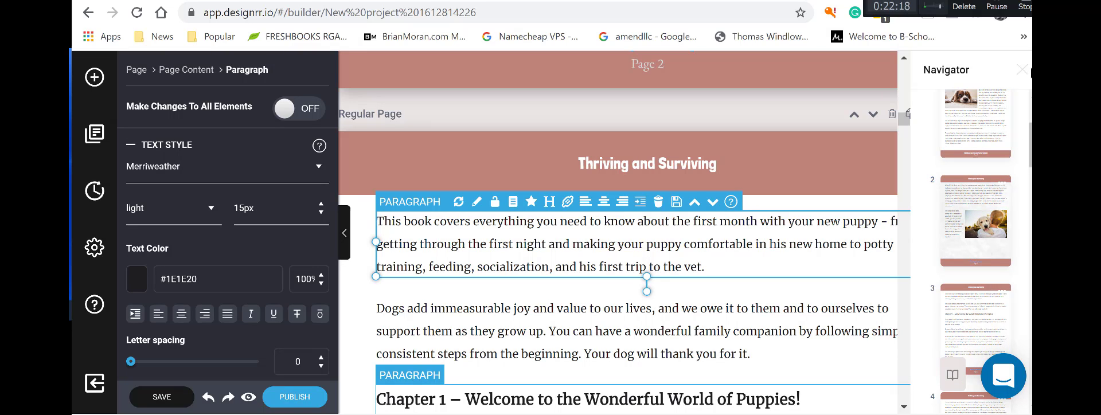
click(1022, 69)
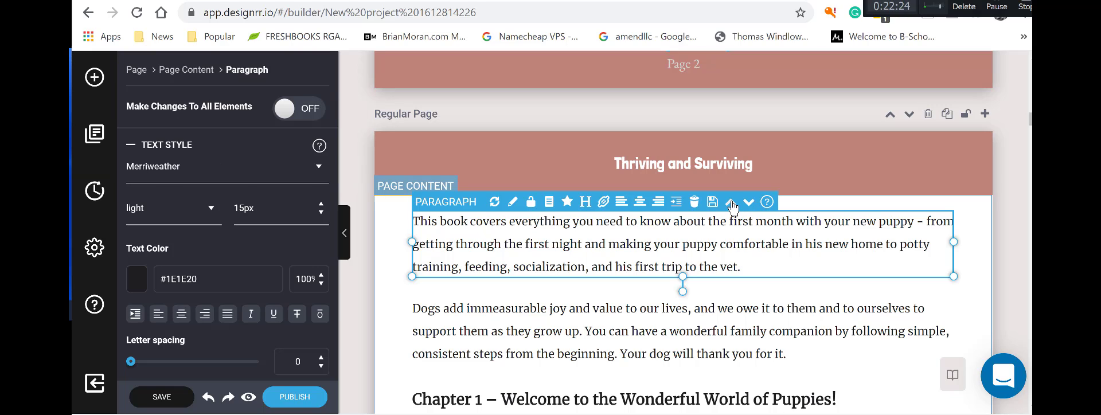
click(731, 203)
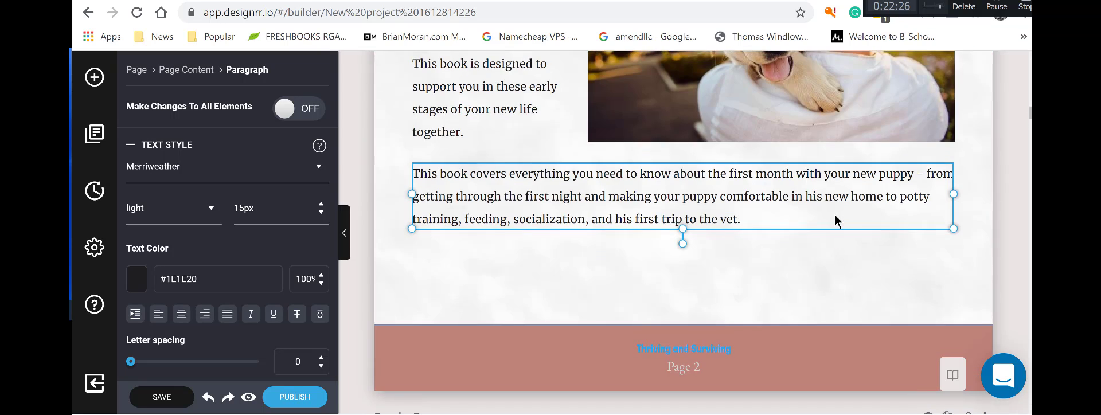
scroll(836, 218, down, 5)
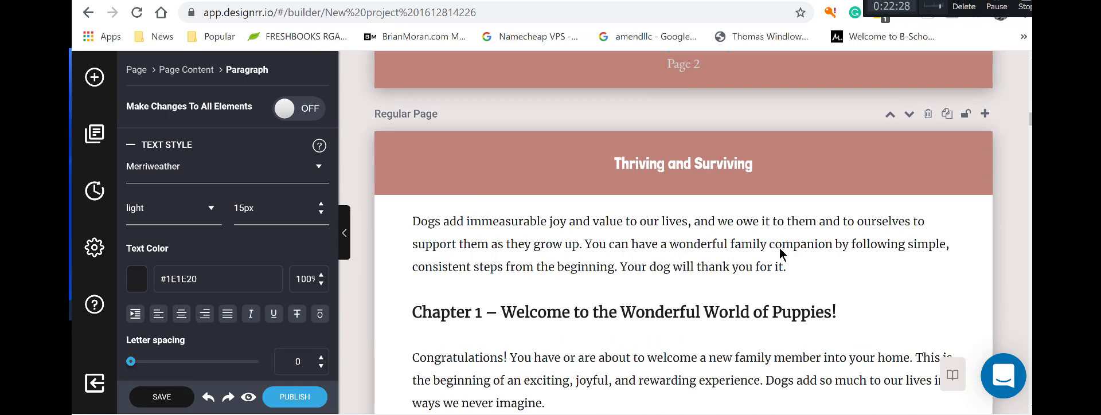
click(760, 238)
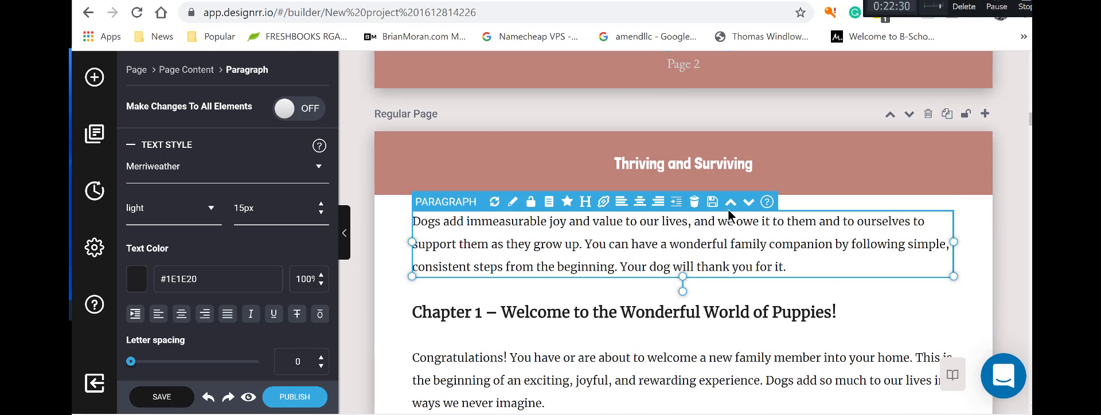
click(730, 203)
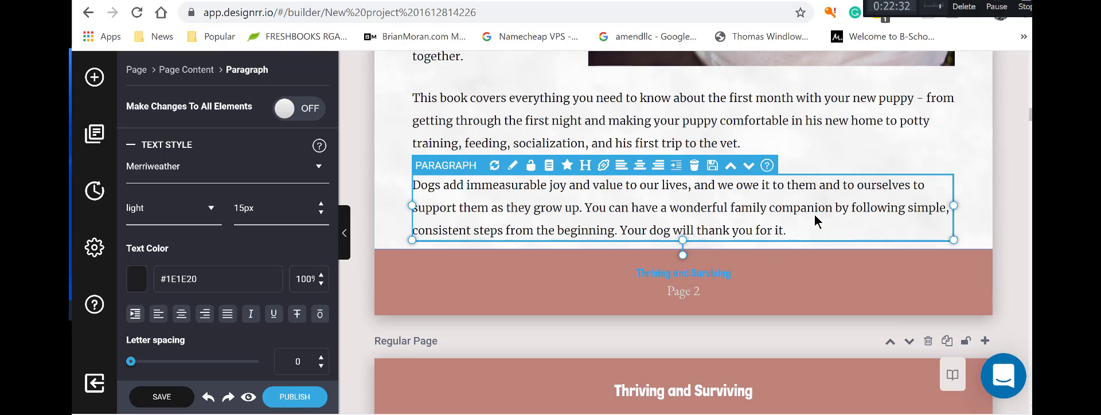
scroll(814, 214, up, 3)
scroll(815, 214, up, 15)
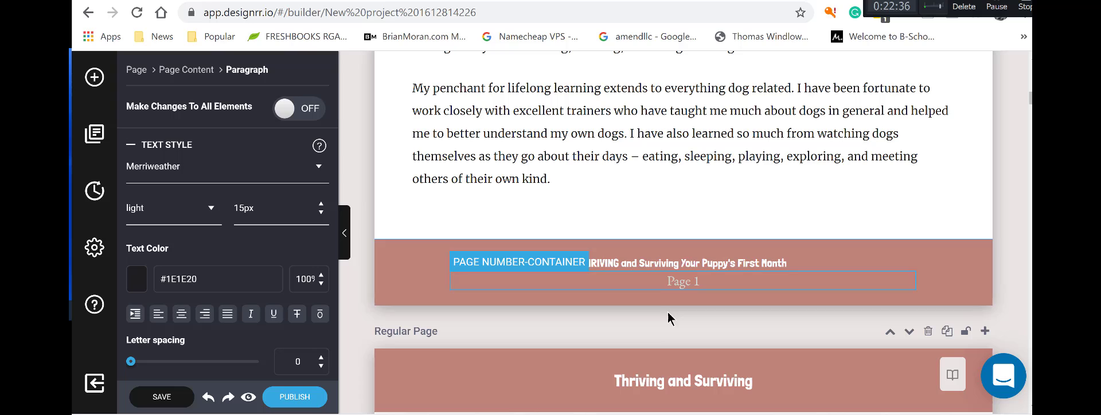
Turn on 'Make Changes To All Elements' for the page 1 footer title and compare it with page 2's.
click(641, 265)
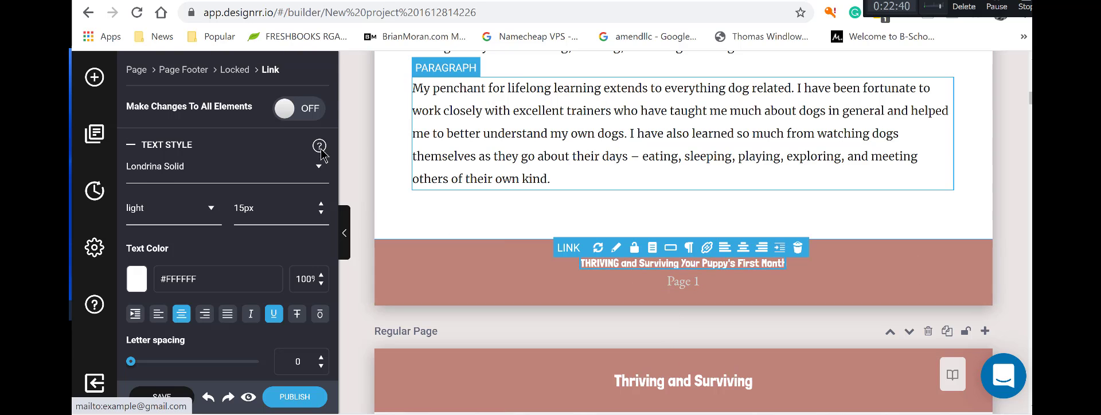
click(282, 111)
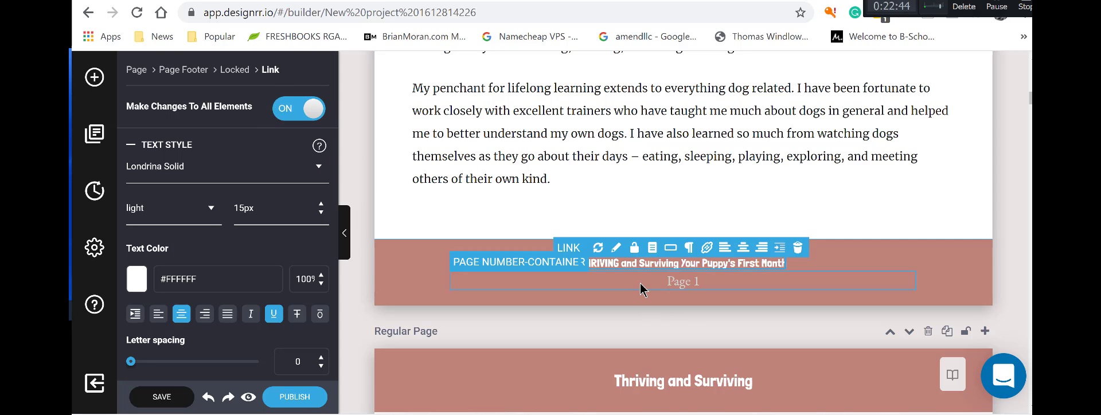
scroll(639, 285, down, 4)
scroll(640, 283, down, 10)
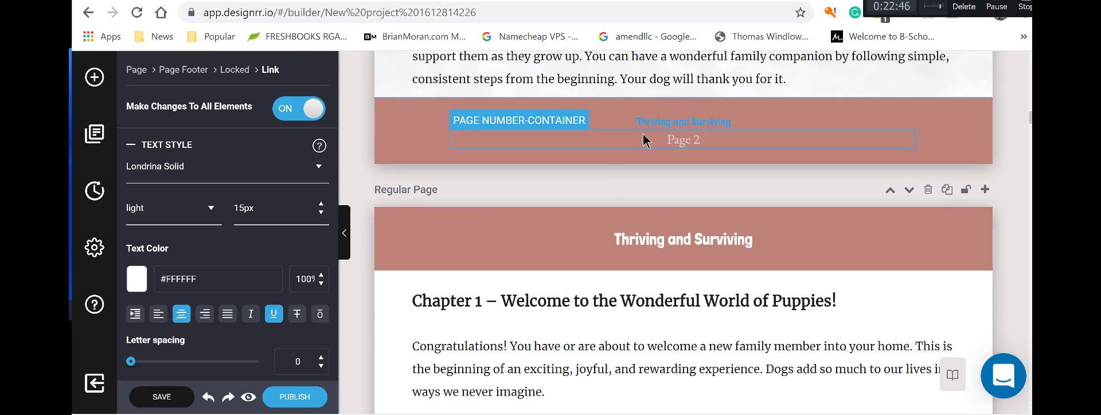
click(645, 126)
scroll(745, 189, up, 10)
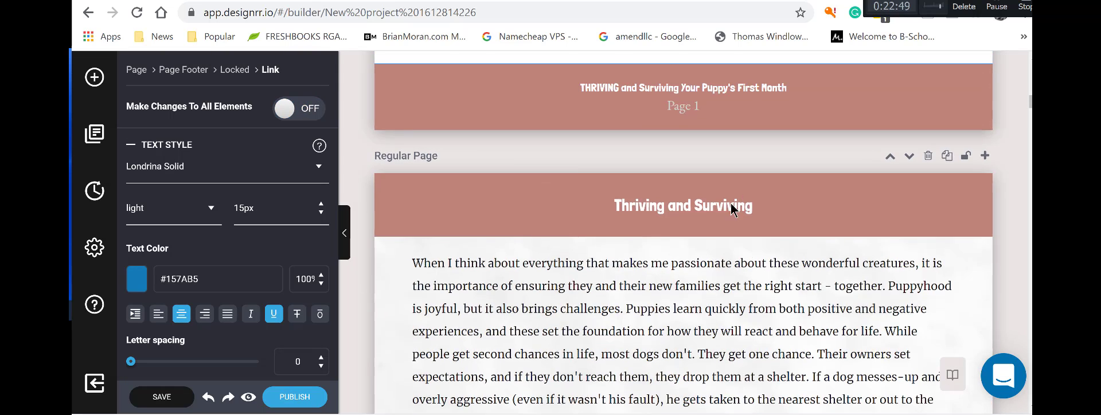
scroll(733, 207, up, 3)
click(709, 264)
click(681, 264)
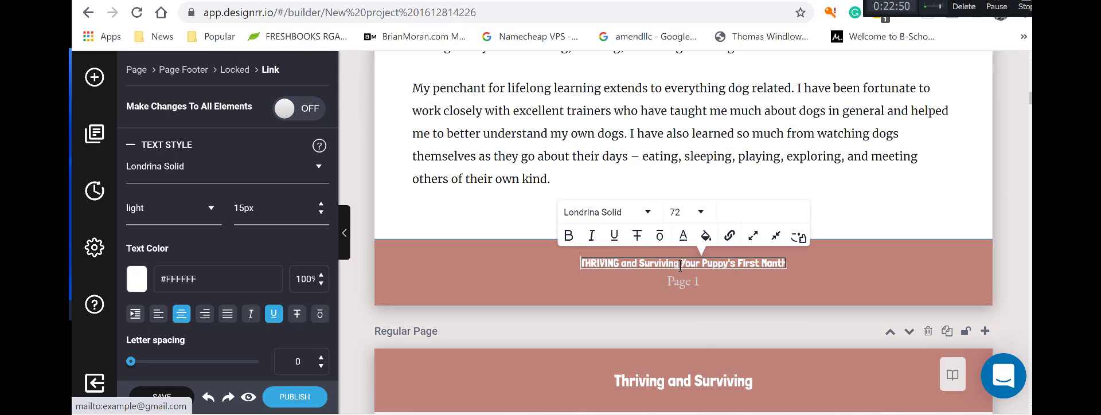
scroll(766, 281, down, 10)
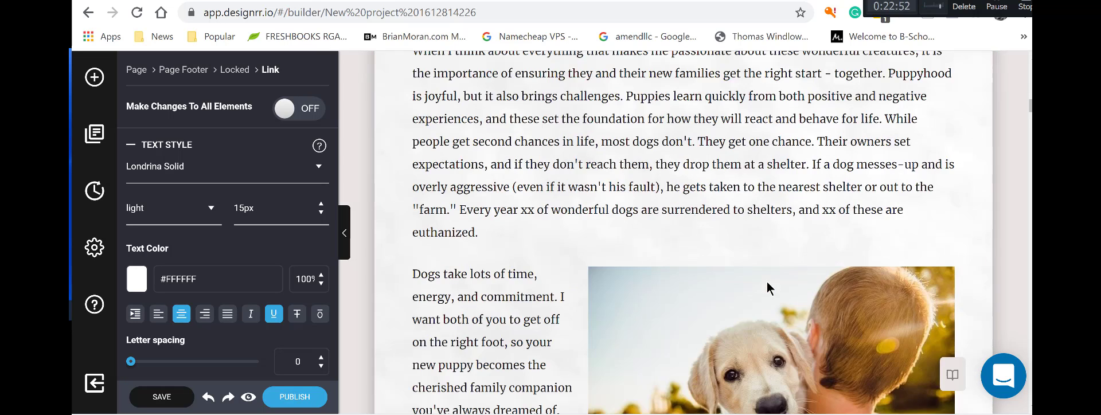
click(708, 352)
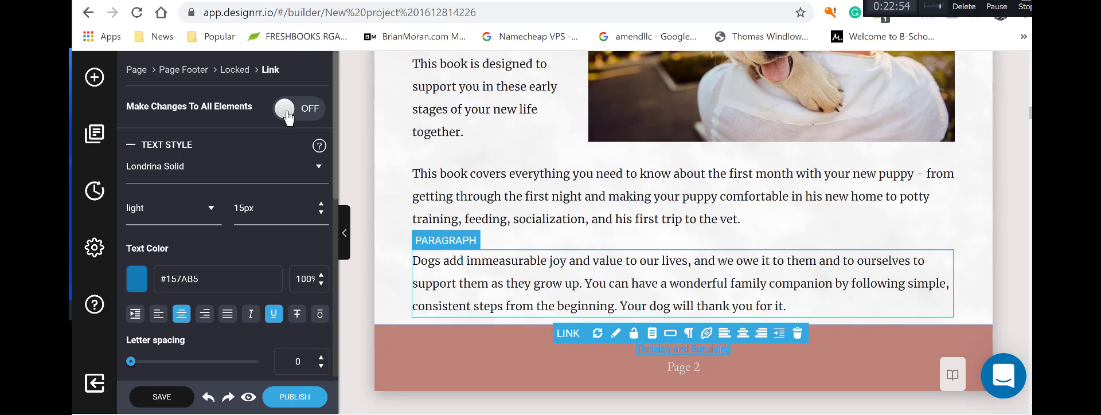
Retype the page 2 footer title as 'THRIVING and Surviving Your Puppy's First Month', fixing the typos.
click(662, 349)
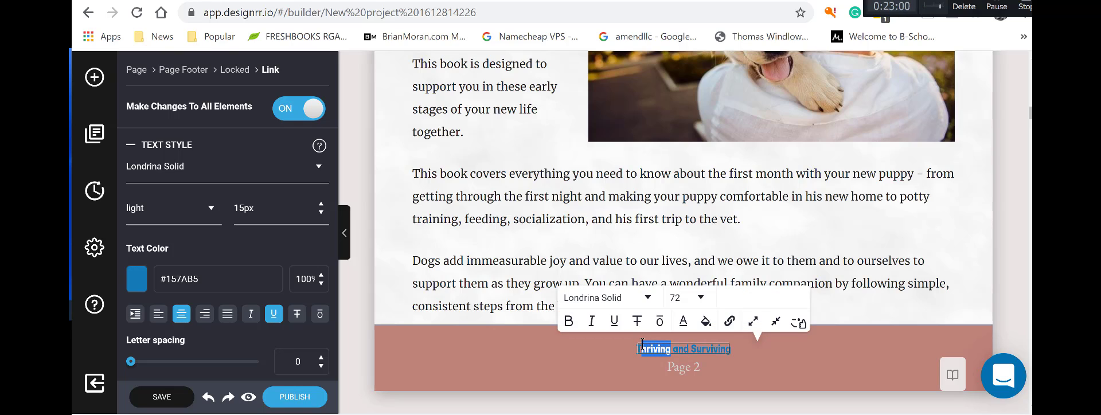
text(HRIVING)
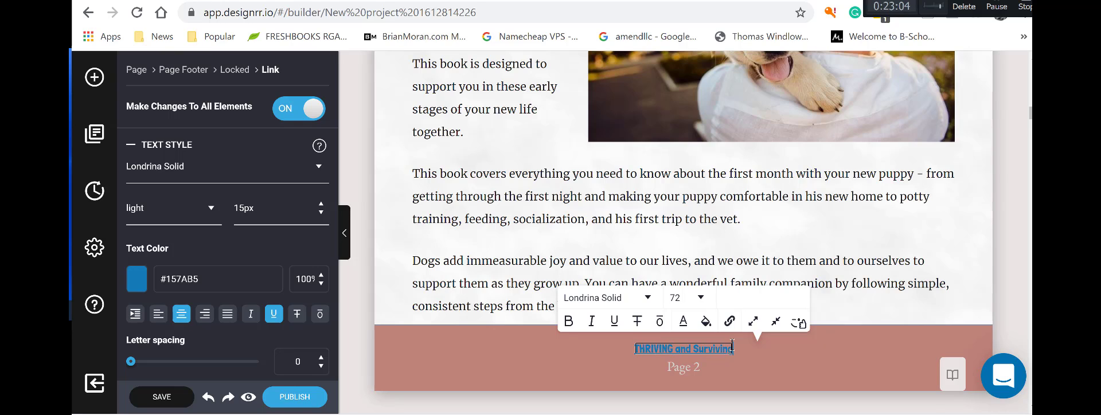
text( y)
text(the fi)
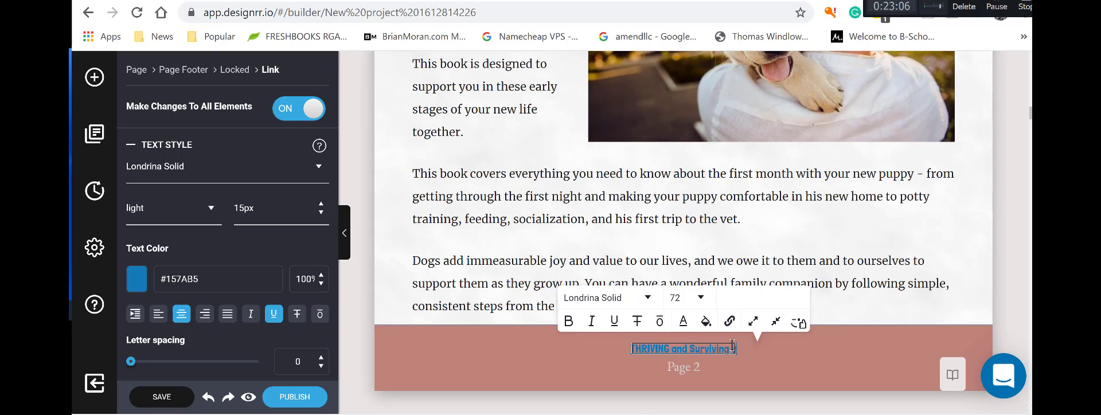
key(BackSpace)
key(BackSpace)
key(BackSpace)
key(BackSpace)
key(BackSpace)
text(yYOur Pupp)
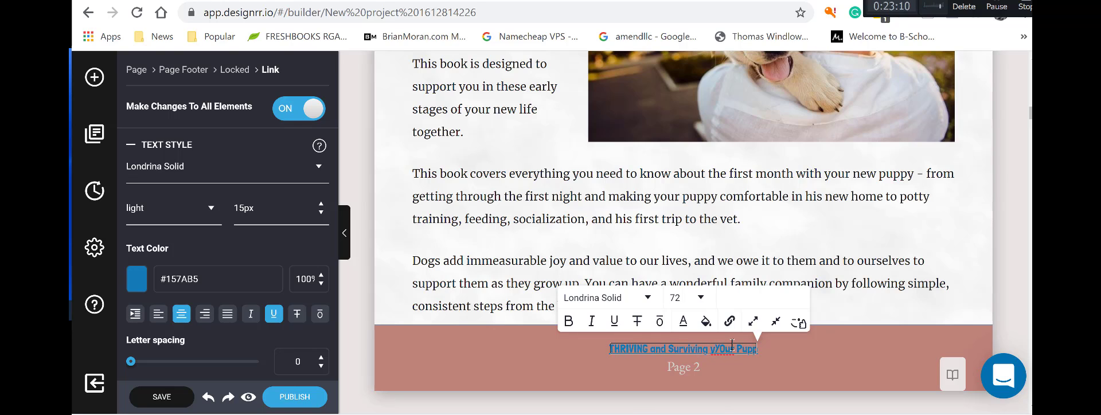
text(y's Fir)
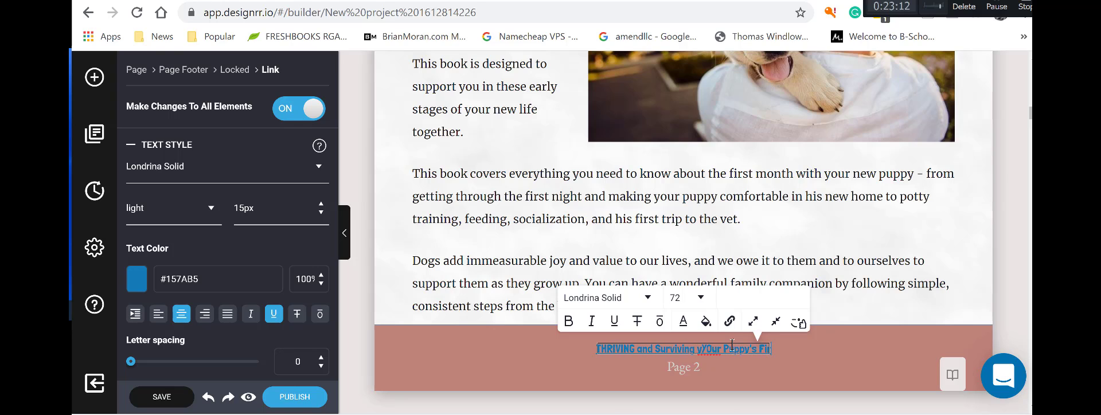
text(st Mo)
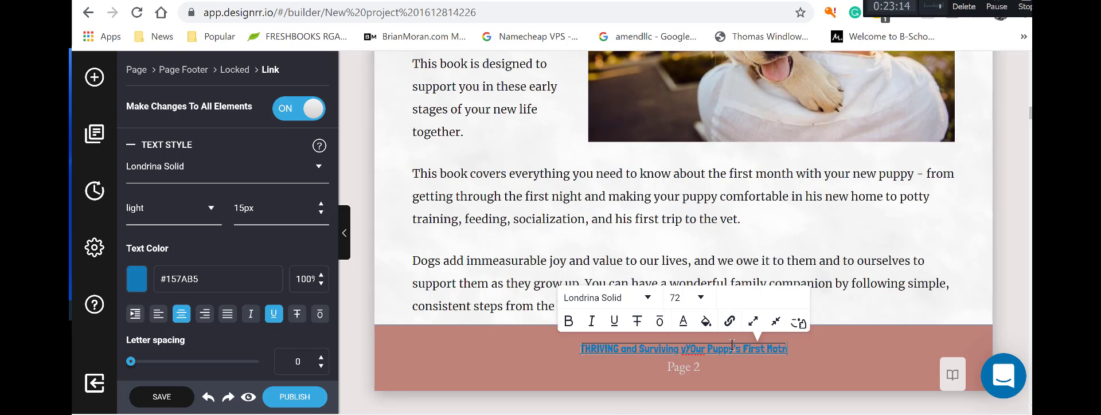
text(nth)
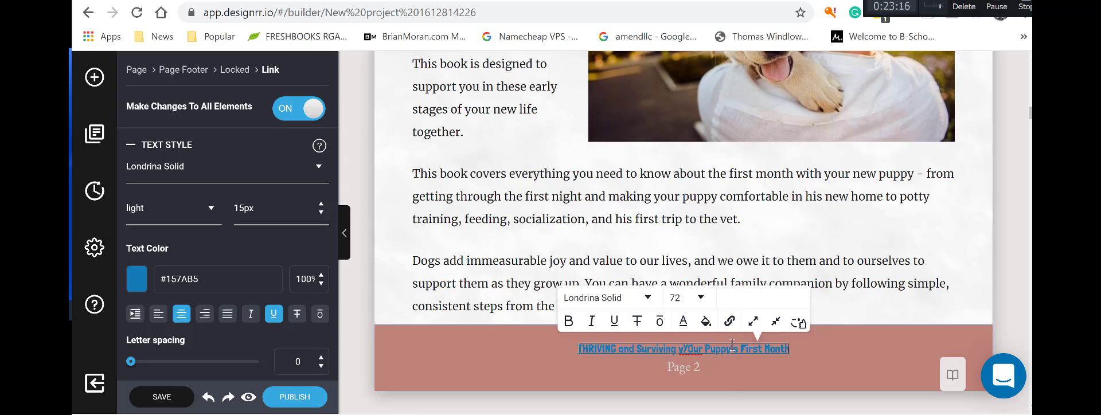
click(734, 383)
double_click(684, 349)
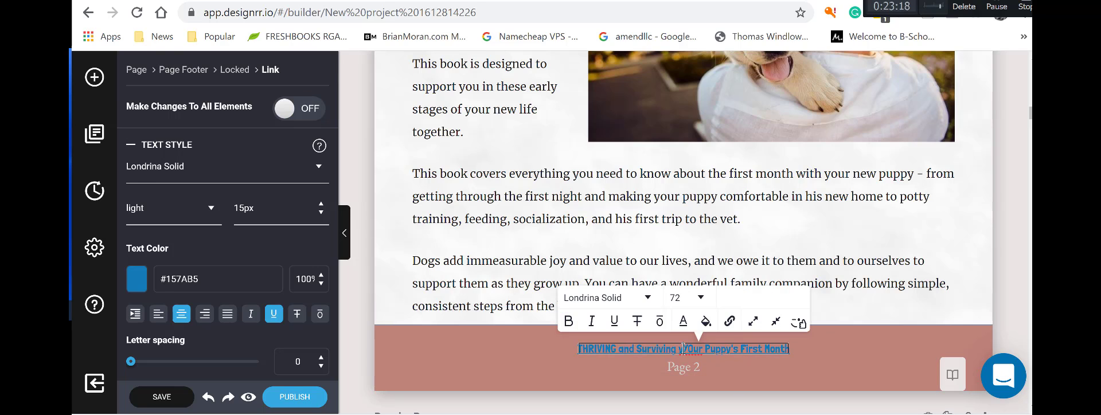
key(BackSpace)
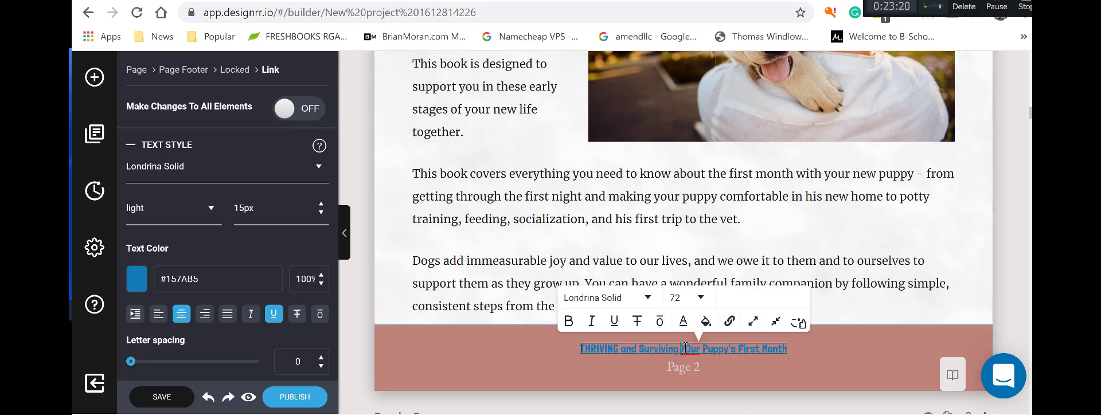
text(o)
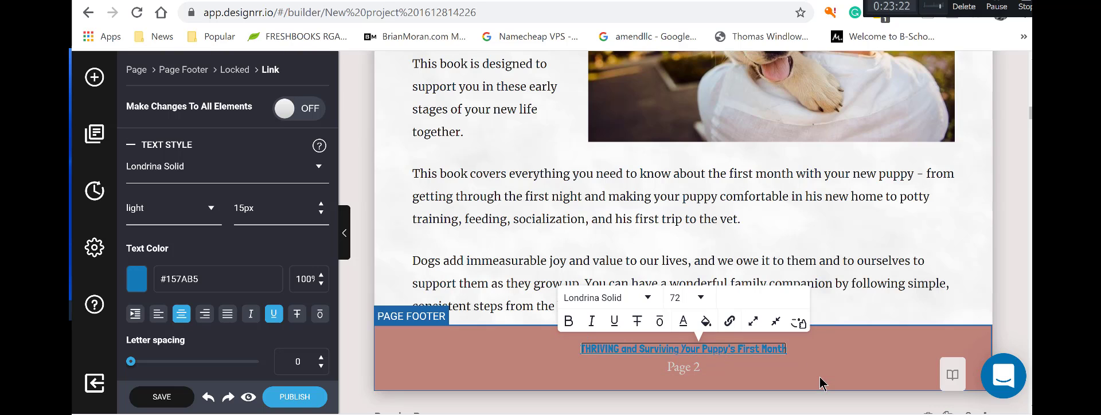
click(821, 380)
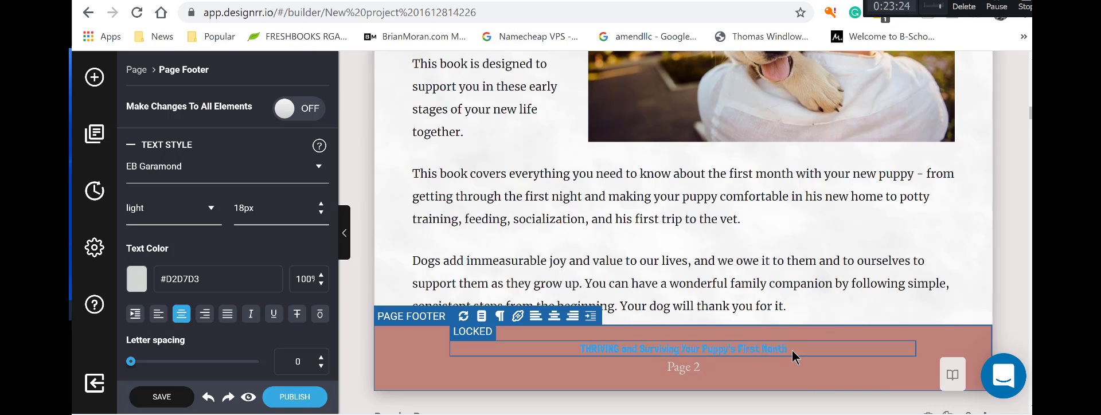
Select the page 2 footer title text and set its text colour to white (fff).
click(793, 356)
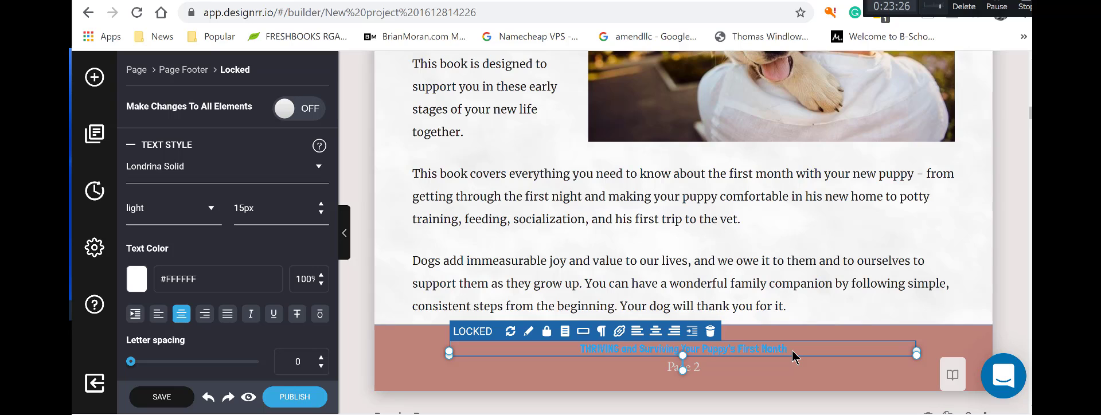
click(761, 350)
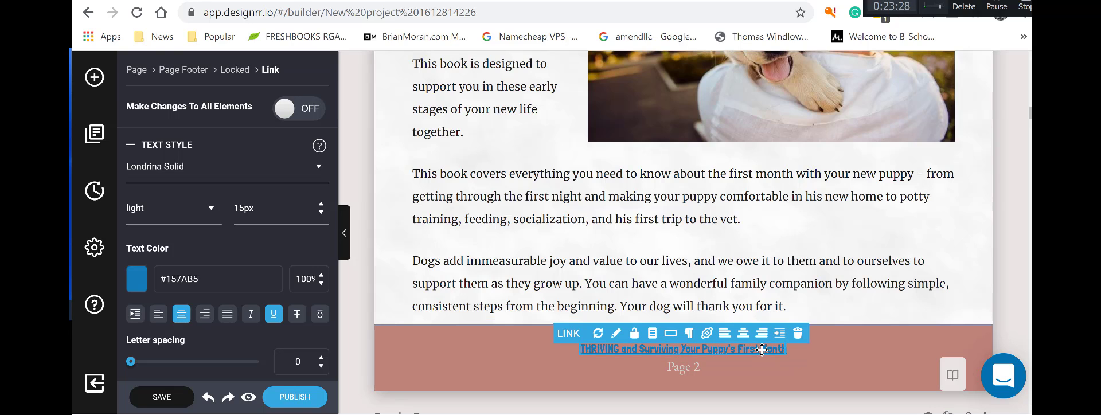
drag(786, 351, 583, 352)
drag(740, 350, 710, 351)
double_click(198, 277)
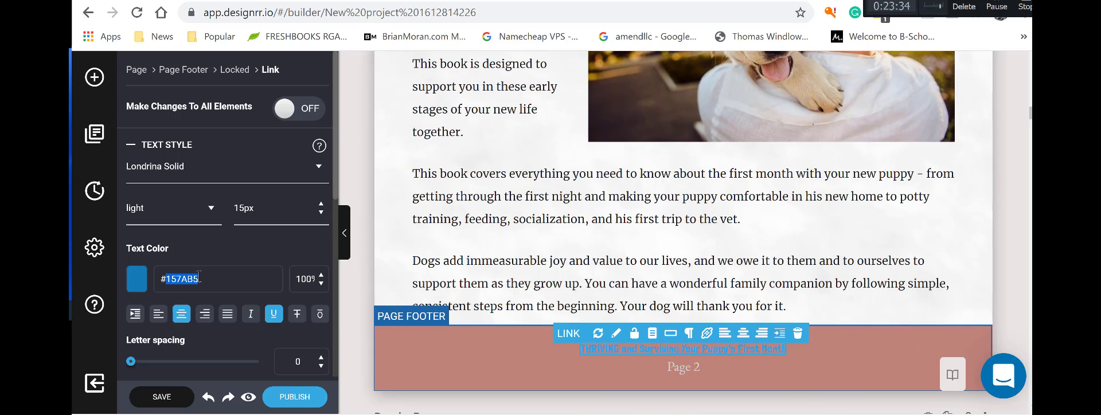
text(fff)
click(491, 367)
scroll(814, 370, down, 15)
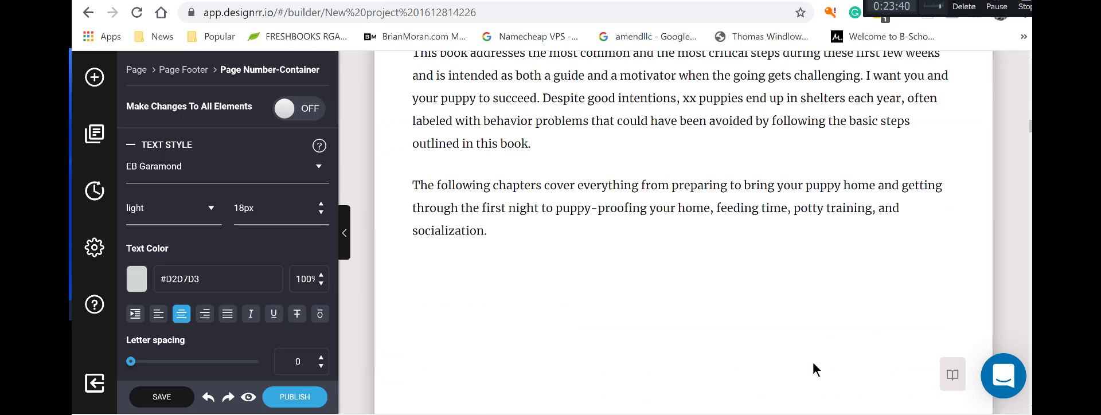
scroll(815, 373, up, 15)
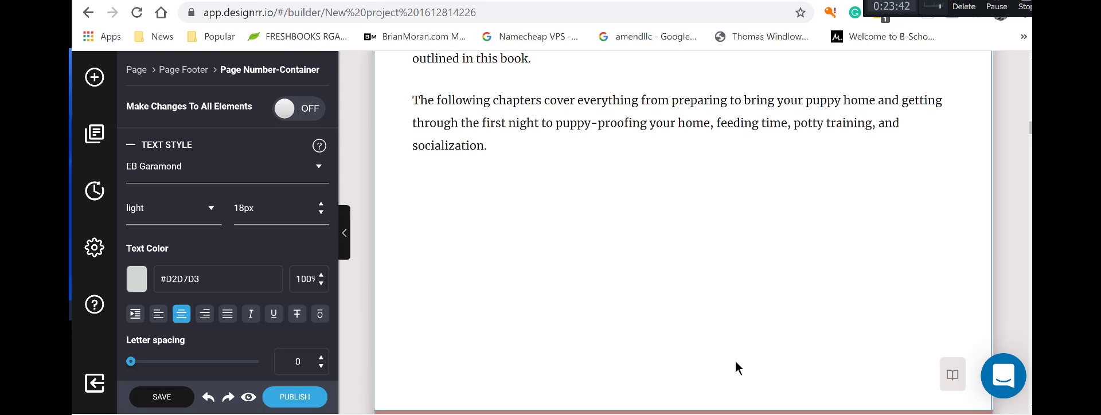
scroll(493, 324, up, 1)
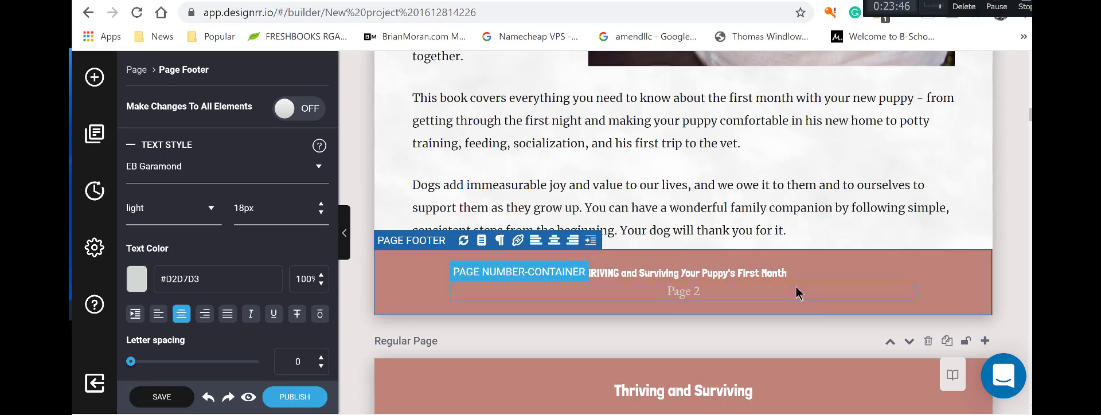
click(744, 278)
click(289, 110)
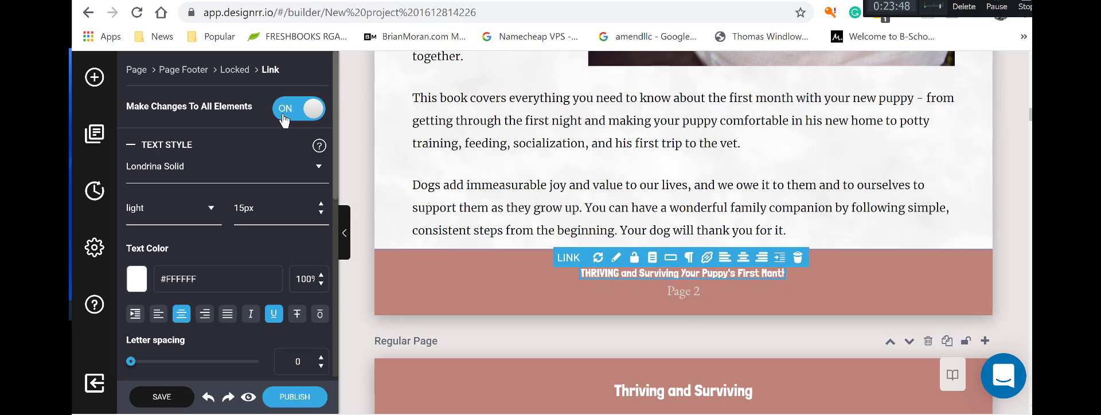
double_click(780, 273)
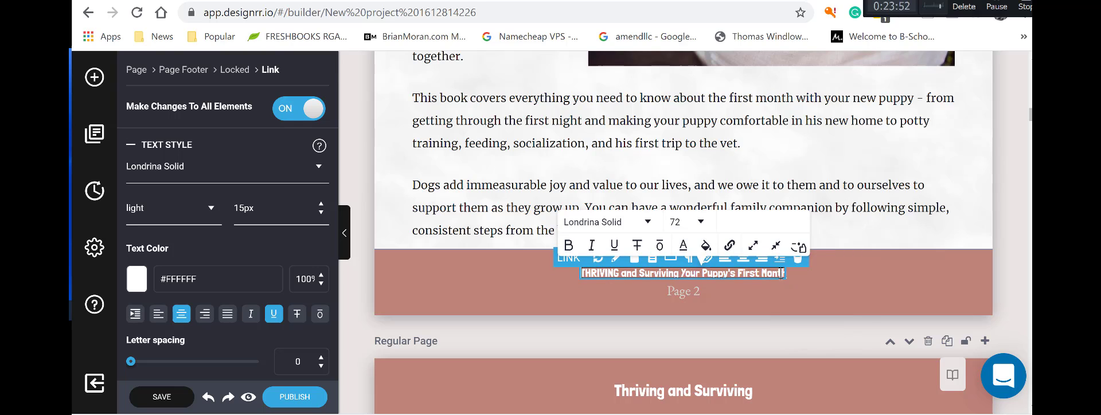
key(BackSpace)
key(BackSpace)
text(nt)
click(795, 294)
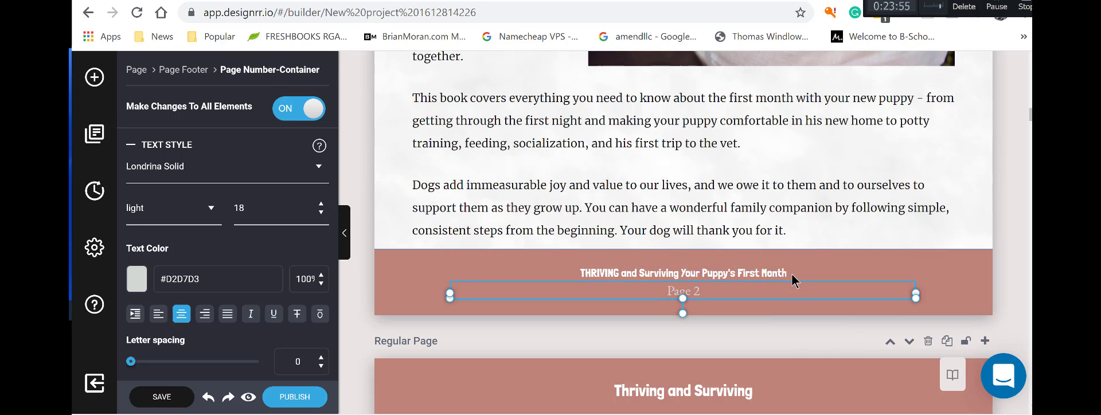
click(921, 279)
scroll(793, 287, down, 10)
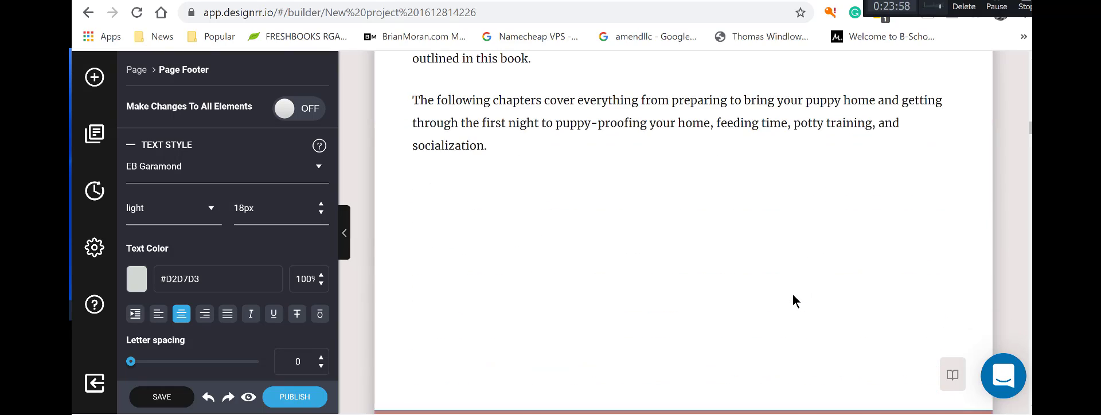
scroll(793, 294, down, 5)
scroll(793, 294, up, 3)
scroll(792, 295, up, 9)
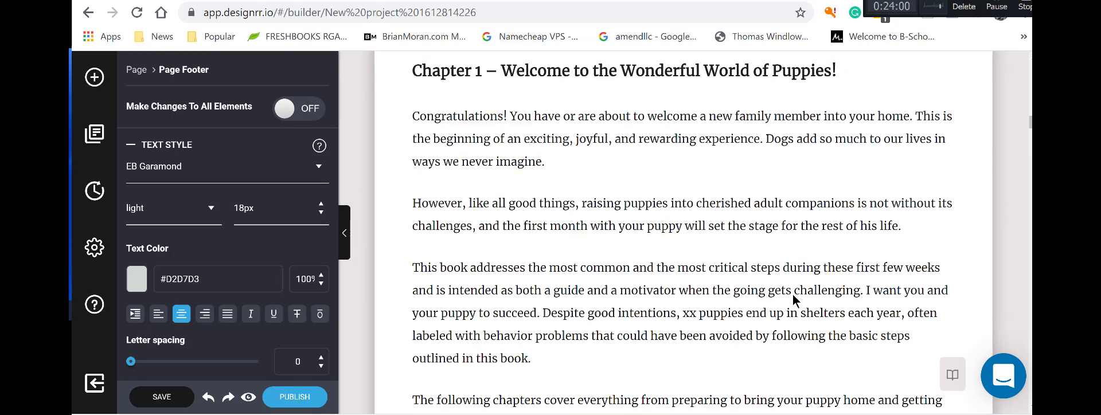
scroll(792, 294, up, 5)
click(734, 276)
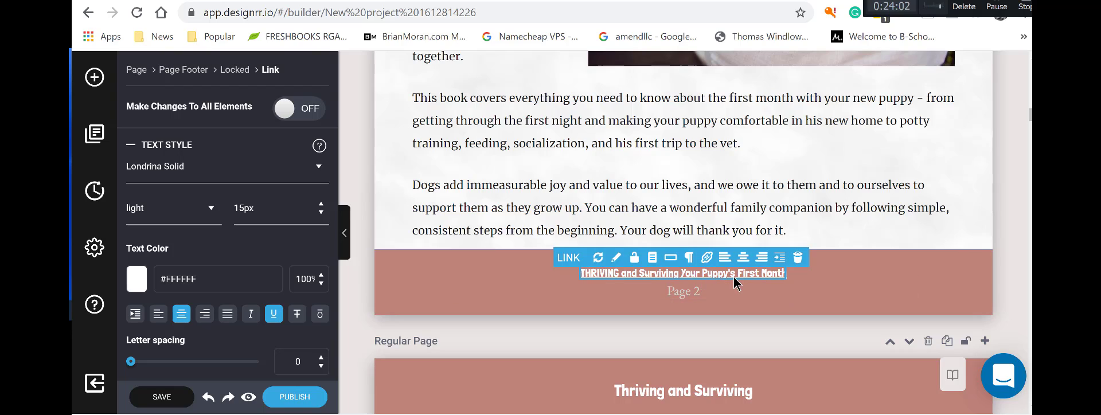
scroll(821, 282, down, 10)
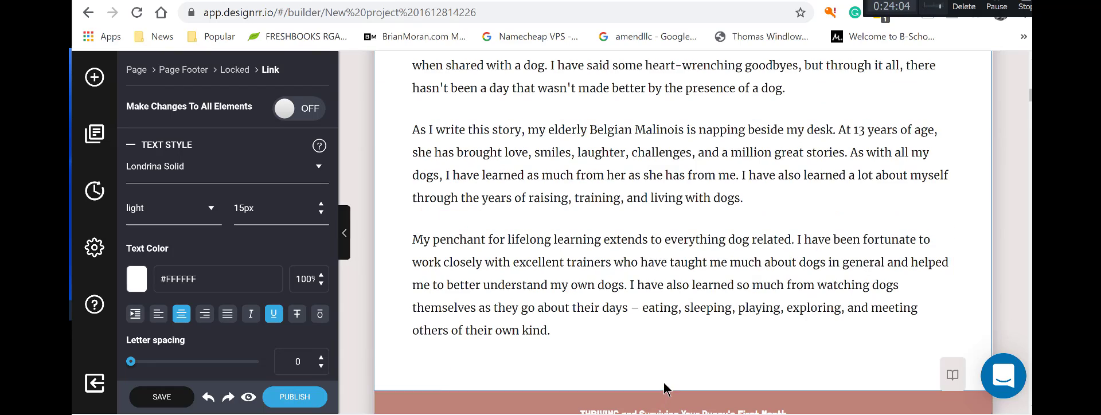
scroll(666, 390, down, 1)
click(660, 342)
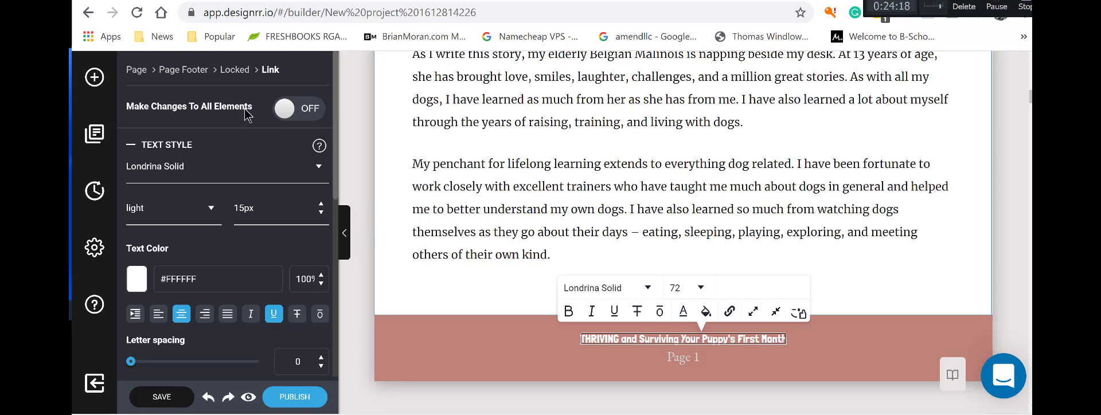
Open Project Settings and expand the Headers and Footers section, showing them switched on.
scroll(239, 235, down, 5)
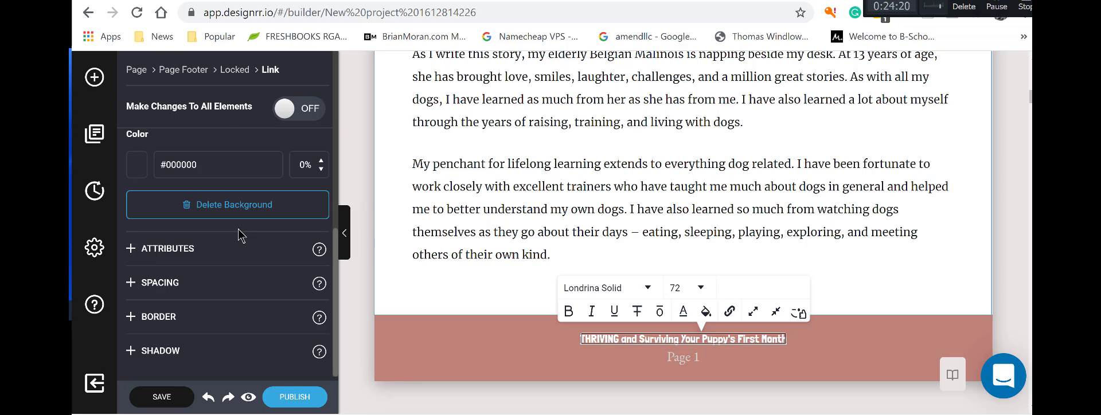
scroll(239, 235, up, 3)
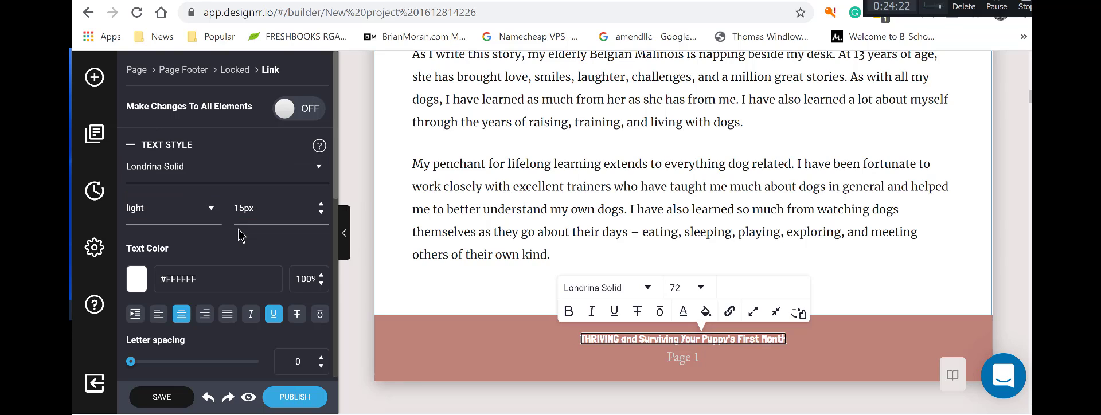
click(101, 256)
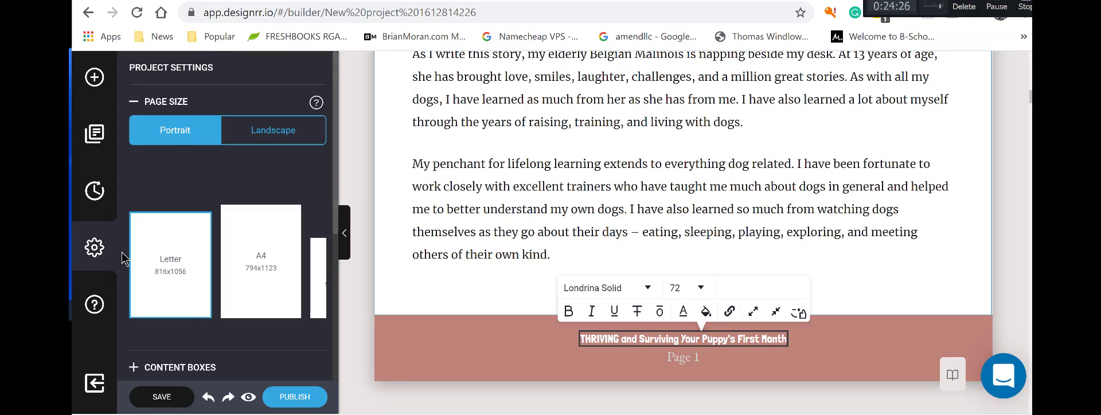
scroll(123, 258, down, 4)
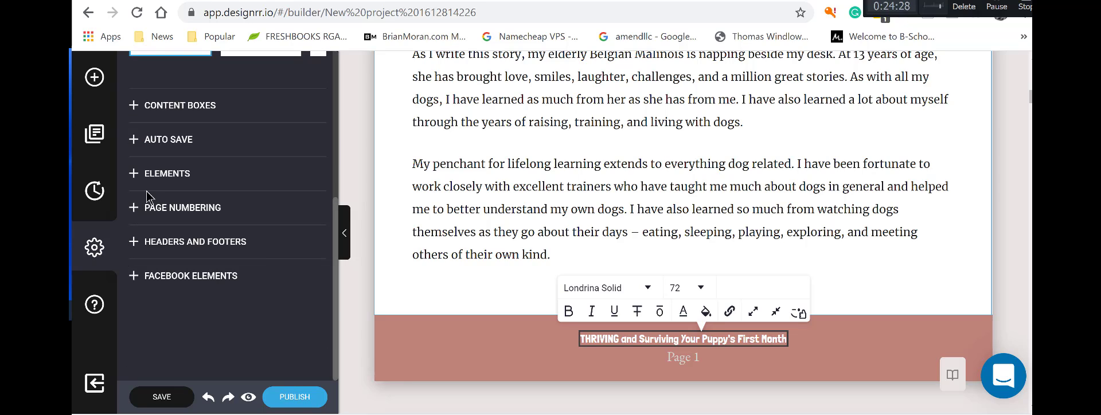
click(134, 175)
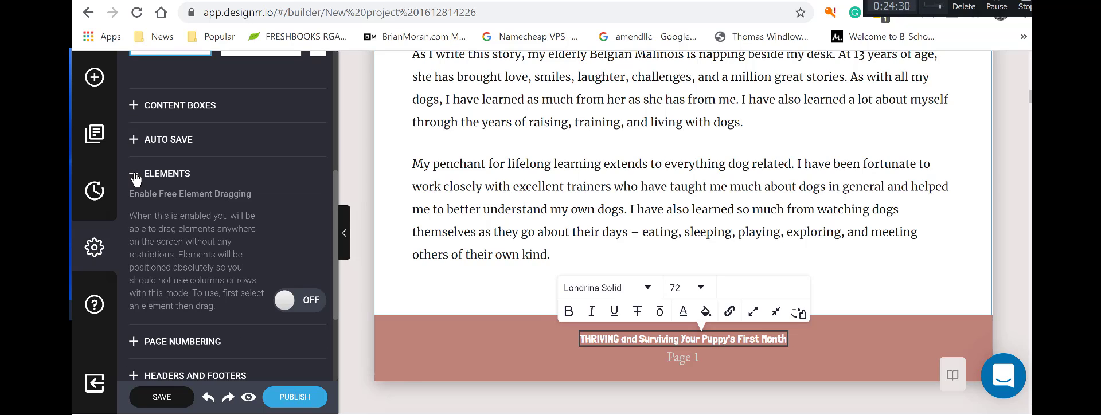
click(135, 176)
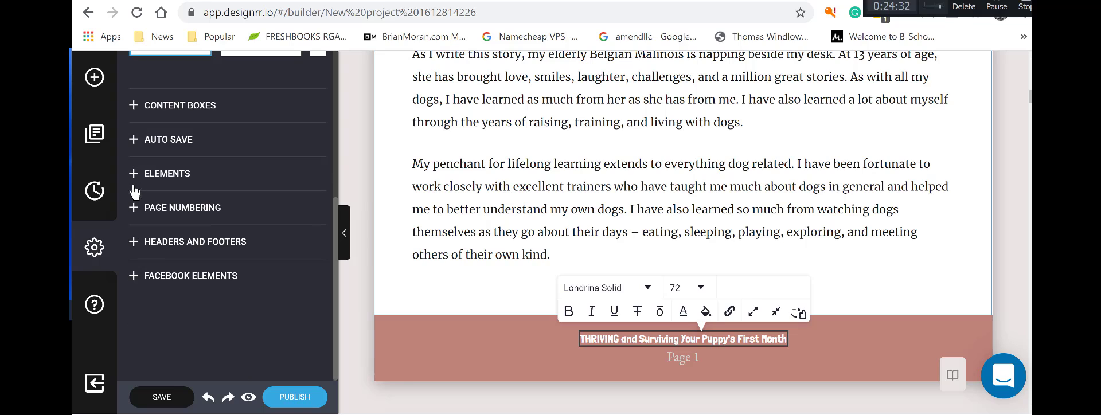
click(142, 247)
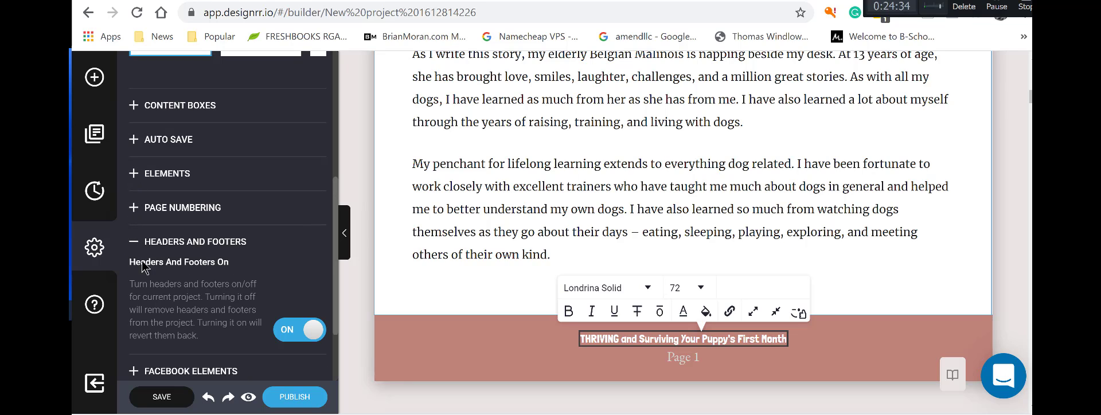
scroll(201, 287, down, 3)
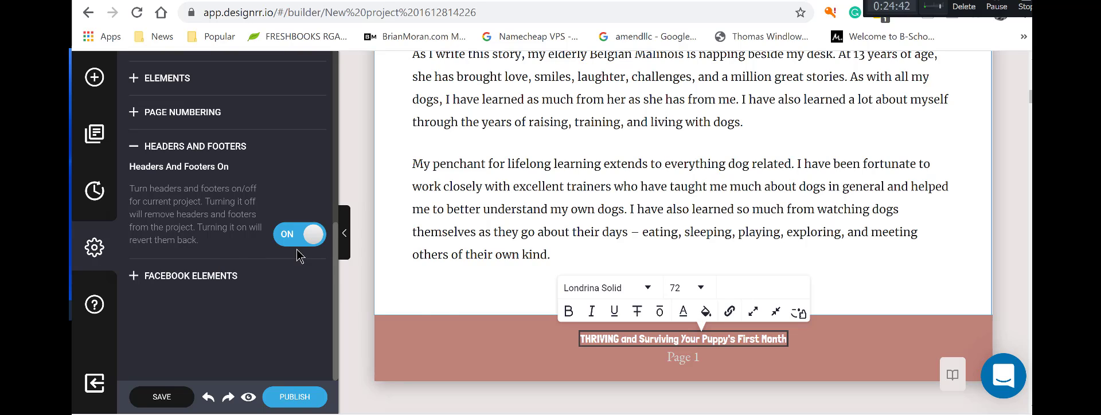
Select the Page 1 footer title text and scroll down through the pages.
double_click(635, 341)
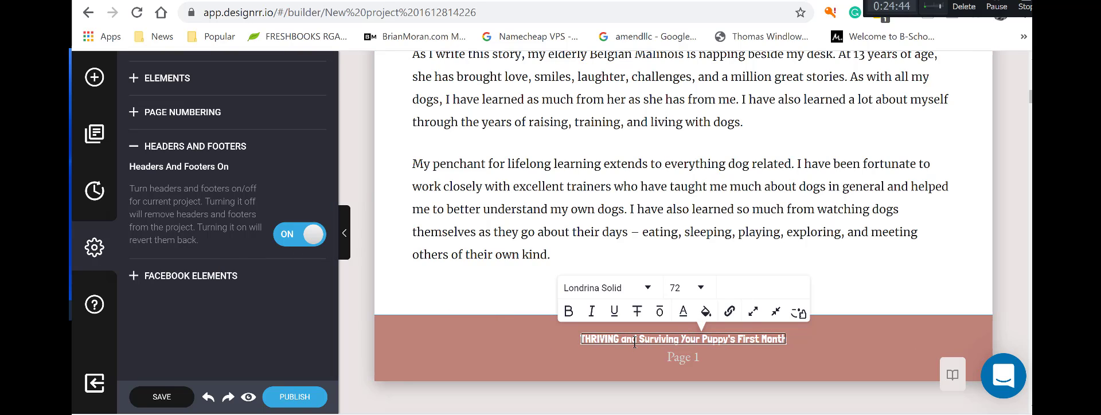
scroll(635, 343, down, 1)
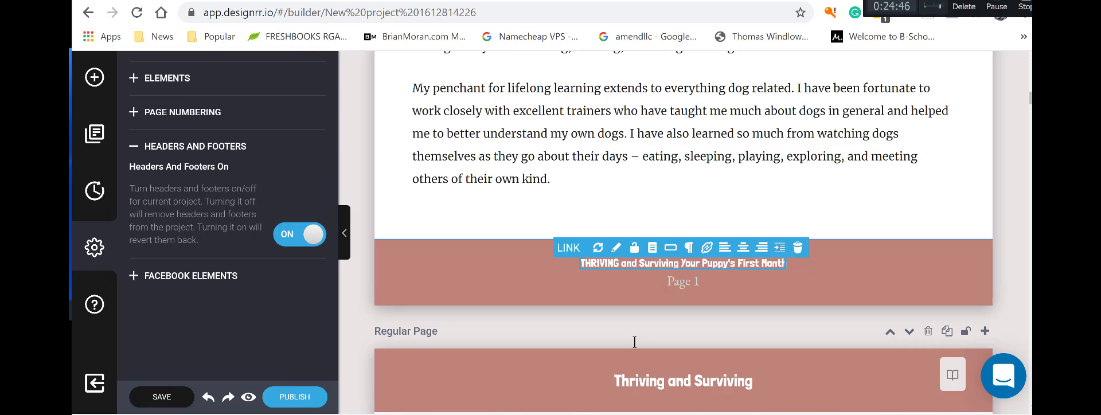
scroll(635, 342, down, 15)
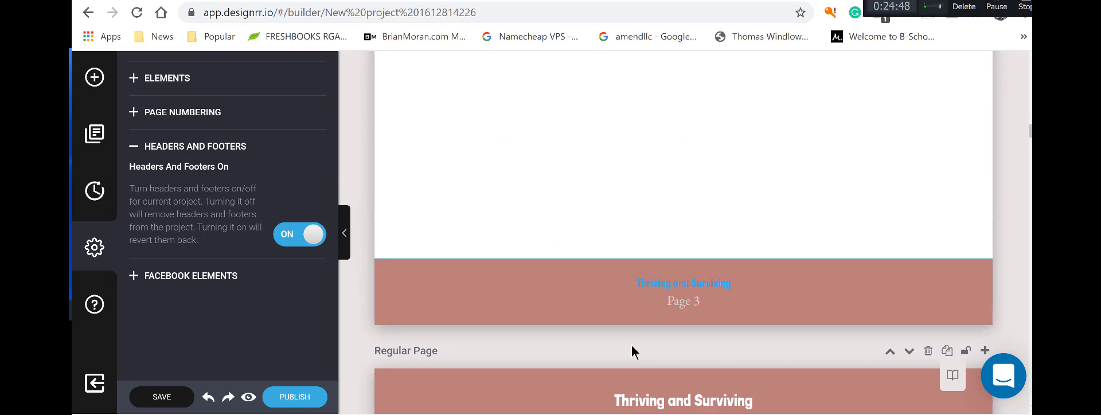
scroll(631, 351, down, 1)
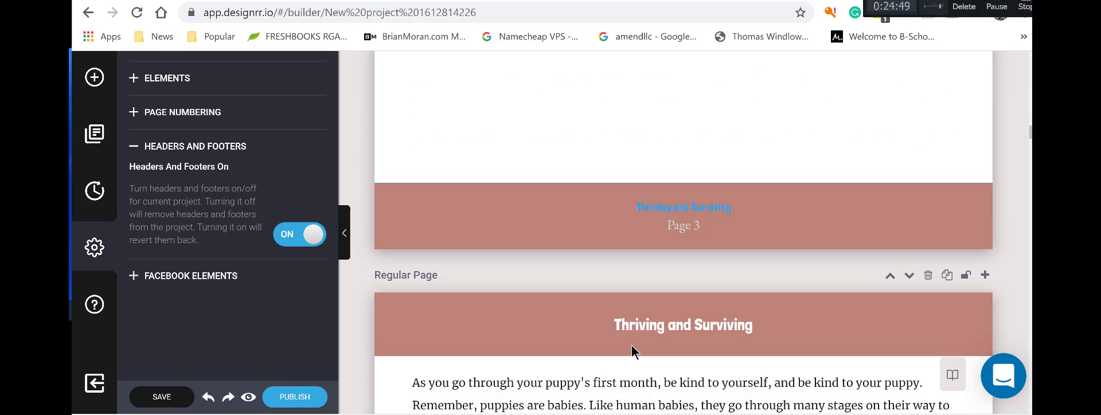
click(649, 210)
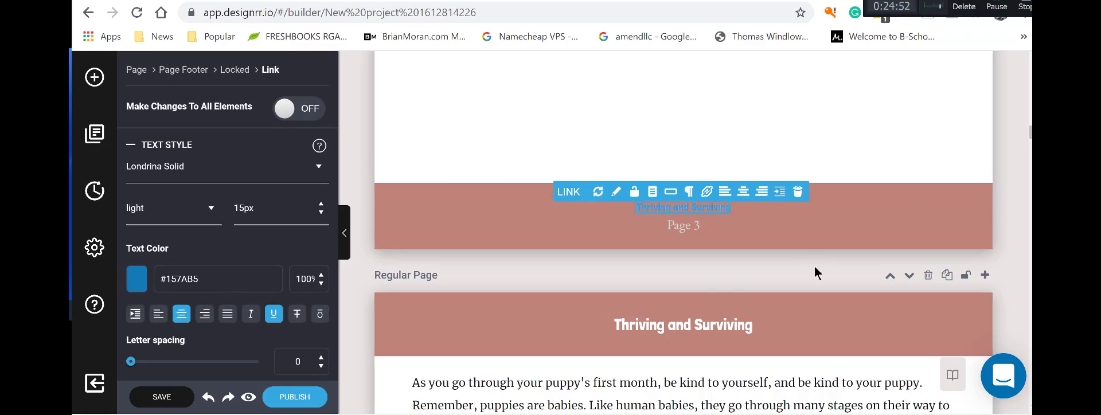
scroll(814, 270, down, 10)
scroll(814, 270, up, 10)
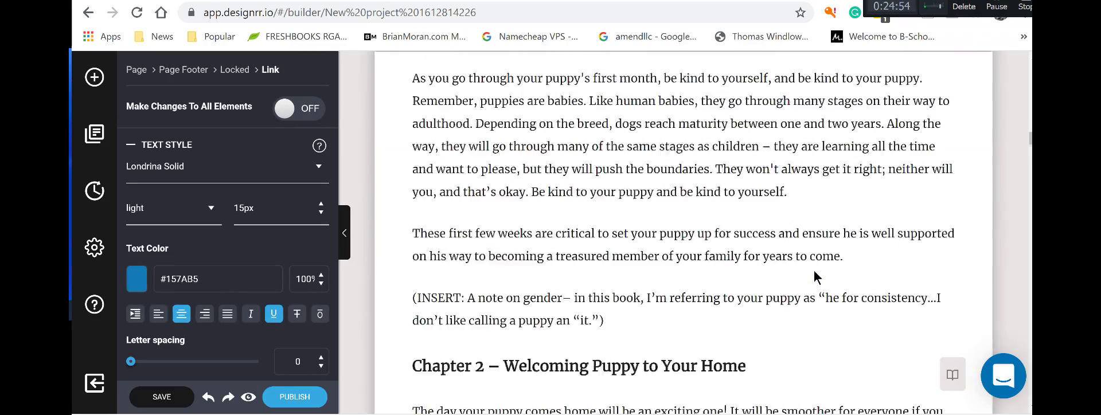
scroll(815, 272, up, 10)
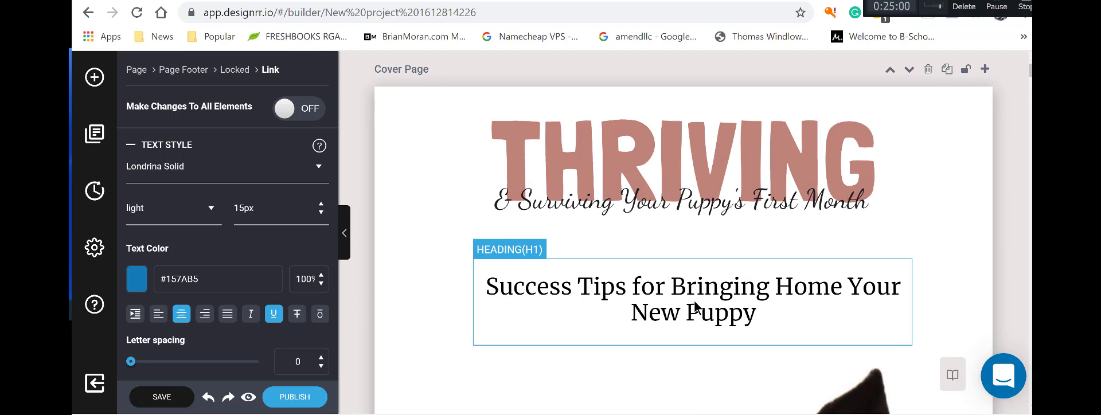
scroll(693, 301, down, 3)
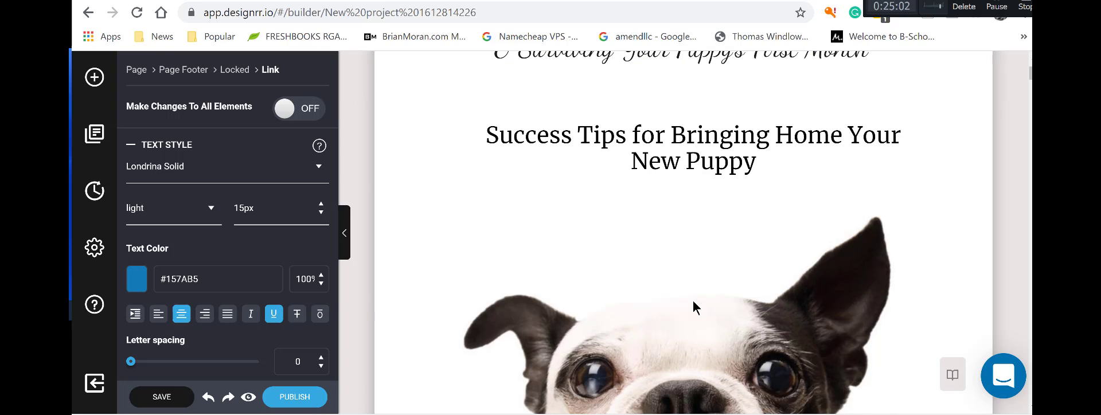
scroll(693, 300, up, 3)
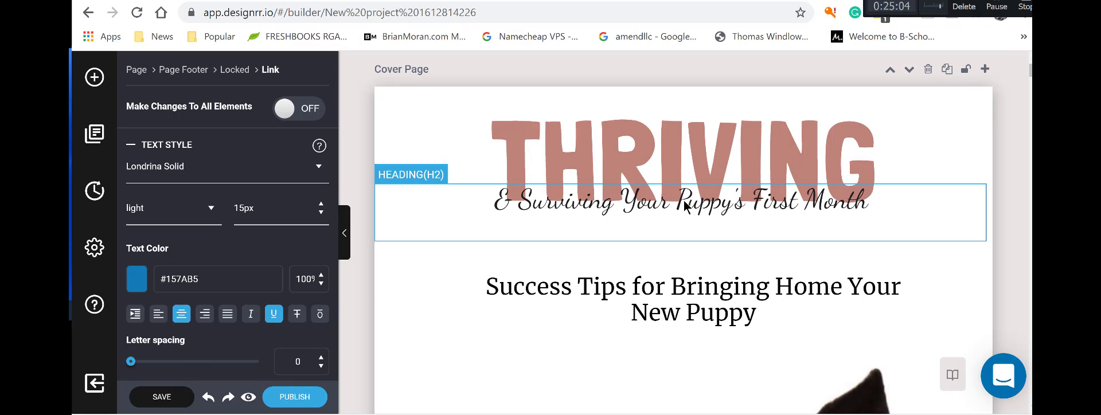
scroll(573, 323, down, 4)
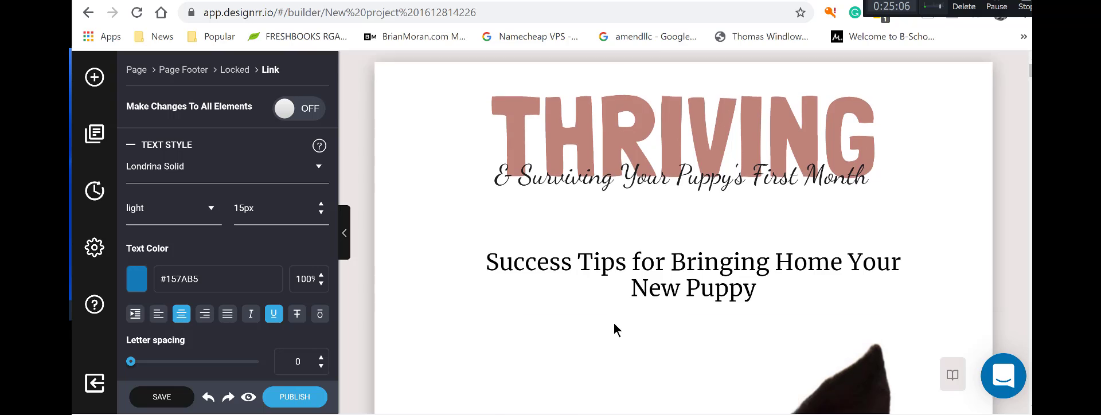
scroll(596, 323, down, 20)
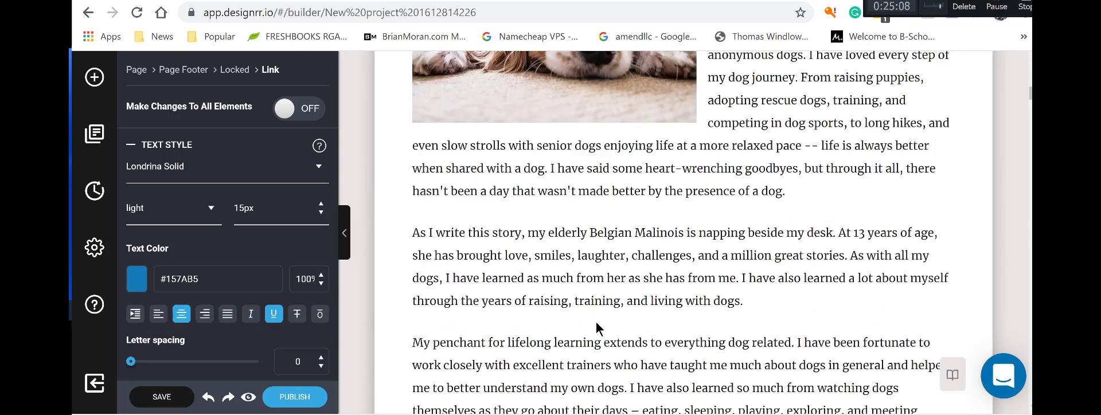
scroll(597, 327, down, 4)
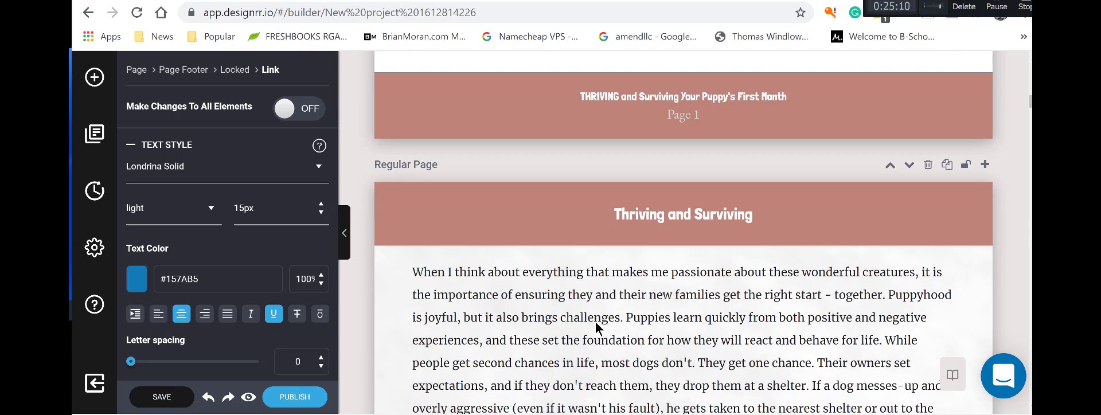
click(706, 102)
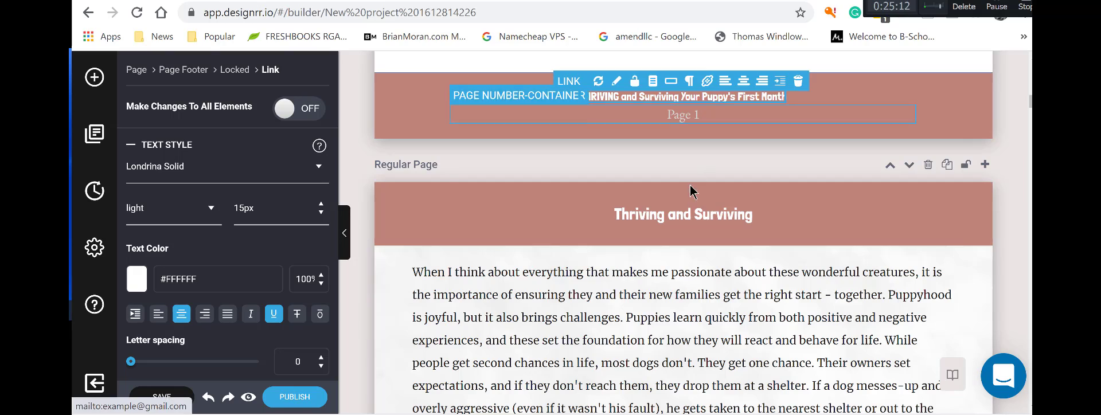
scroll(682, 209, down, 7)
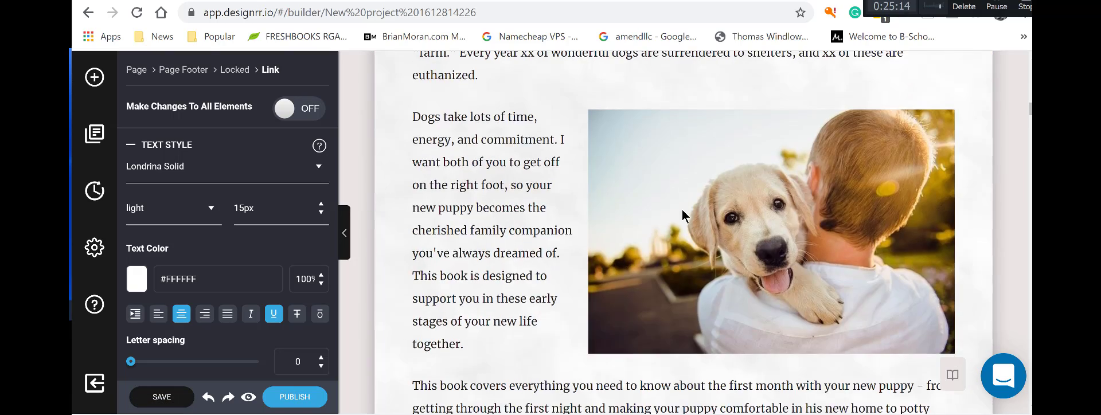
scroll(682, 208, down, 4)
scroll(682, 208, up, 8)
scroll(682, 210, up, 3)
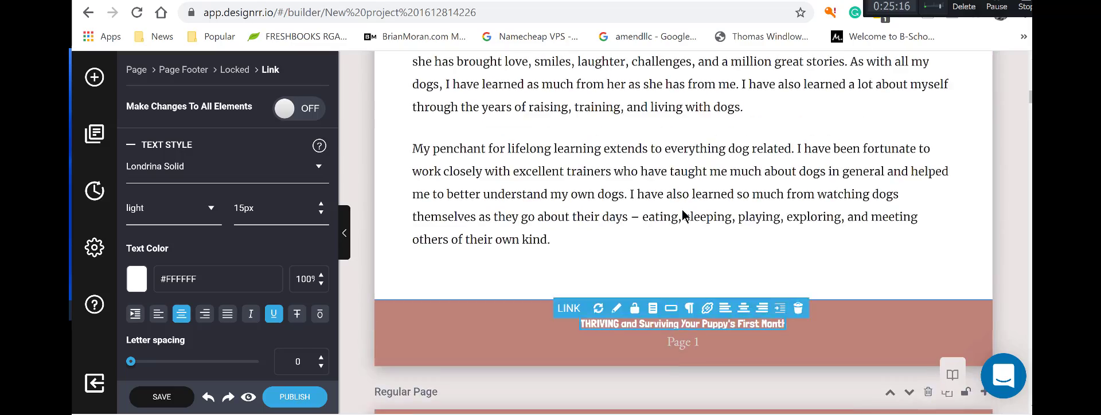
scroll(683, 210, down, 6)
scroll(682, 212, down, 10)
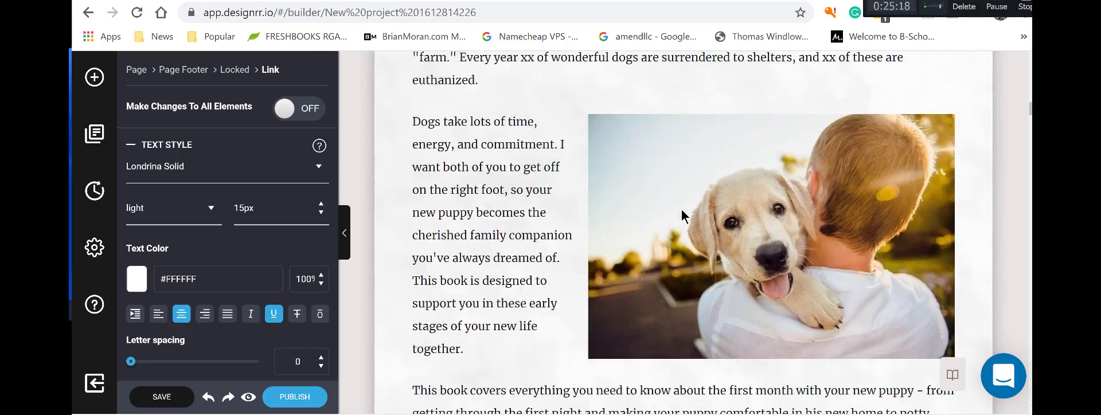
scroll(681, 213, down, 10)
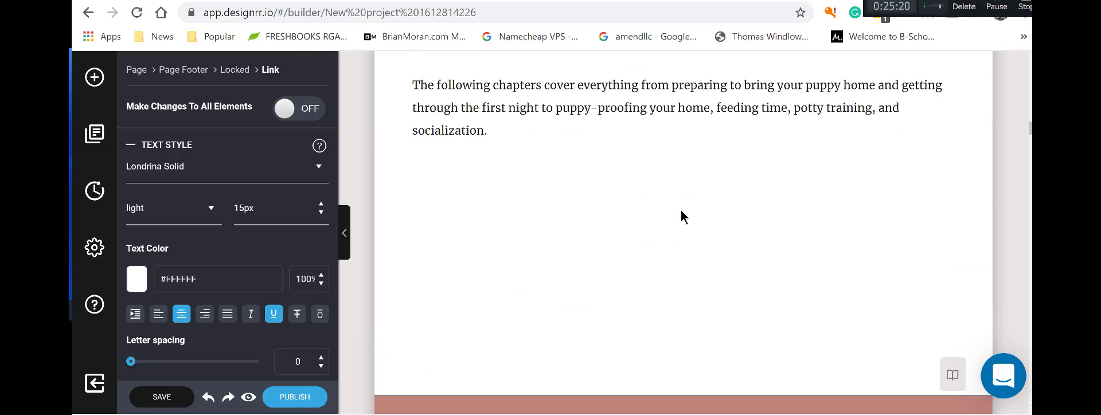
scroll(680, 210, up, 6)
scroll(680, 210, down, 5)
Move the 'As you go through your puppy's first month' paragraph up onto the Chapter 1 page.
scroll(675, 229, down, 4)
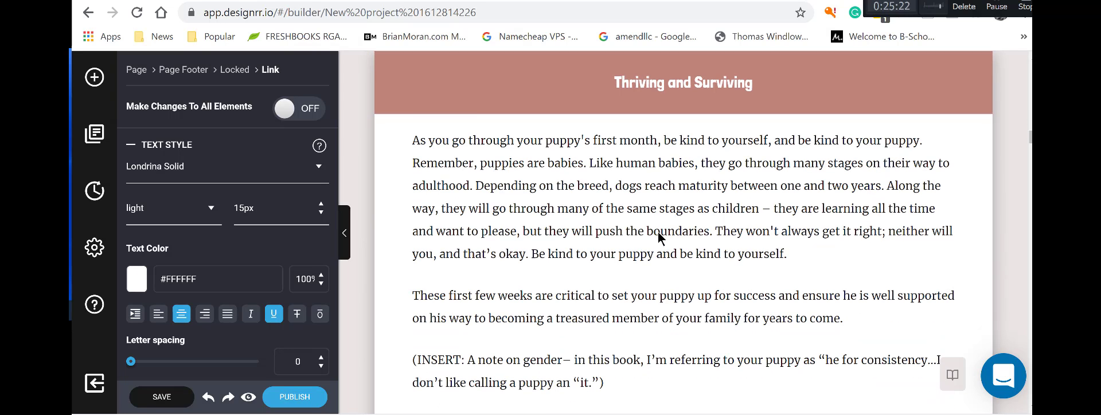
click(658, 232)
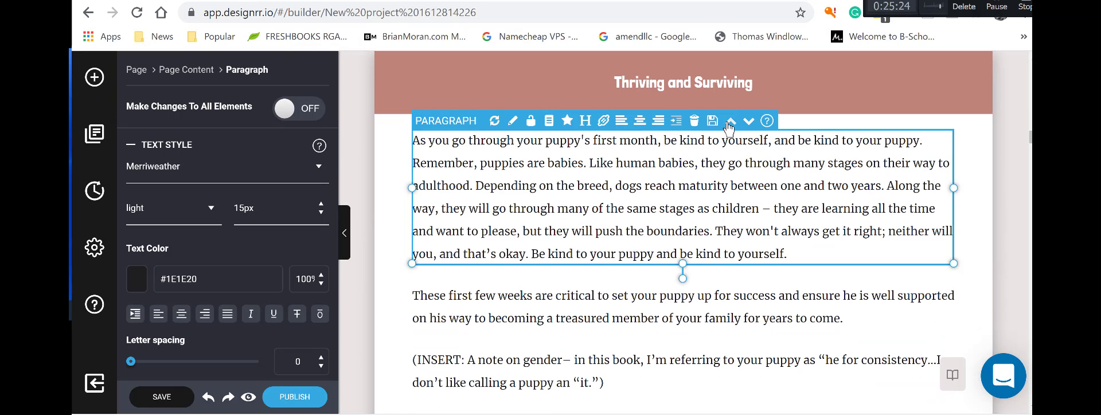
click(730, 123)
scroll(776, 229, up, 15)
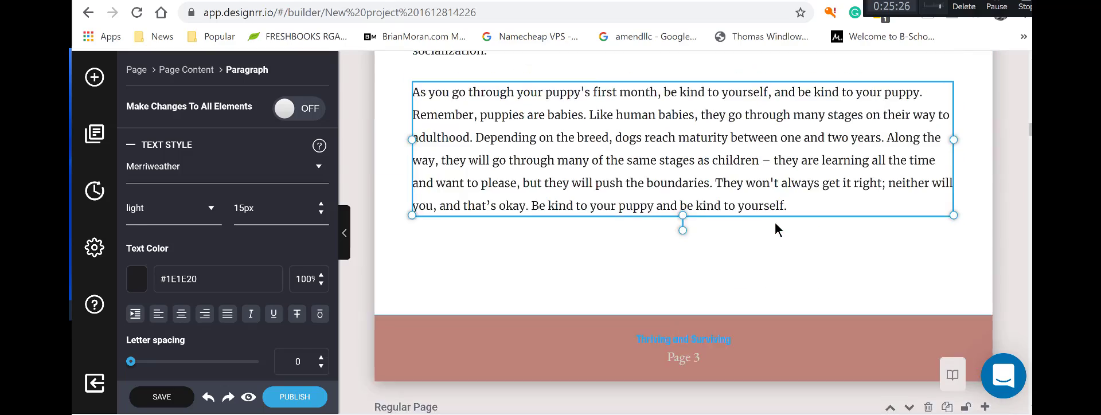
scroll(776, 229, down, 5)
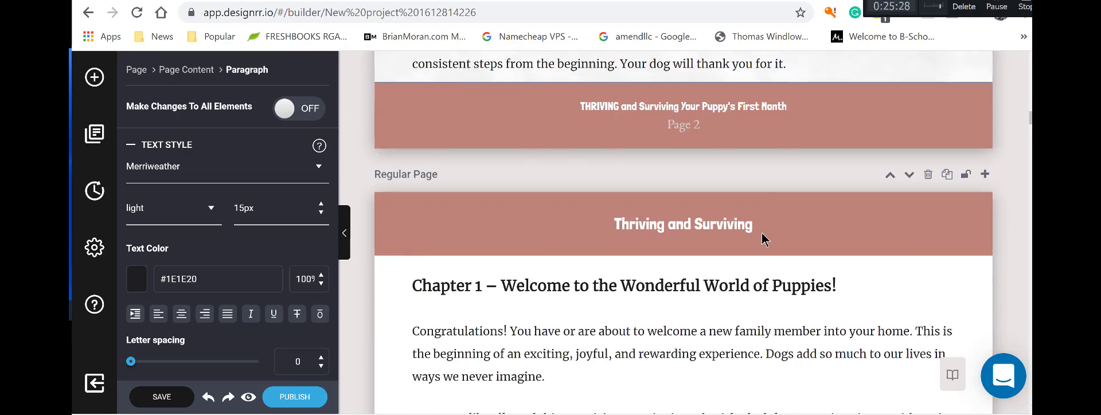
Select the Chapter 1 heading and scroll through the Chapter 1 page to check it.
click(579, 63)
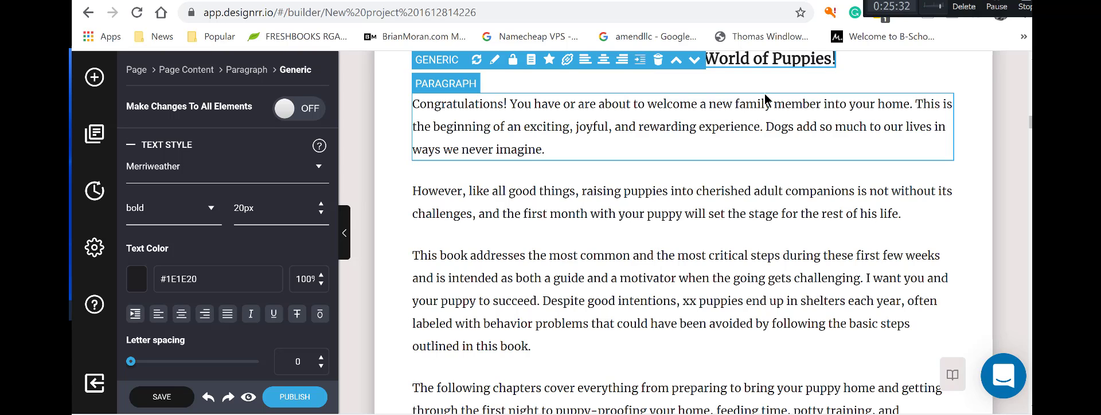
scroll(516, 218, up, 3)
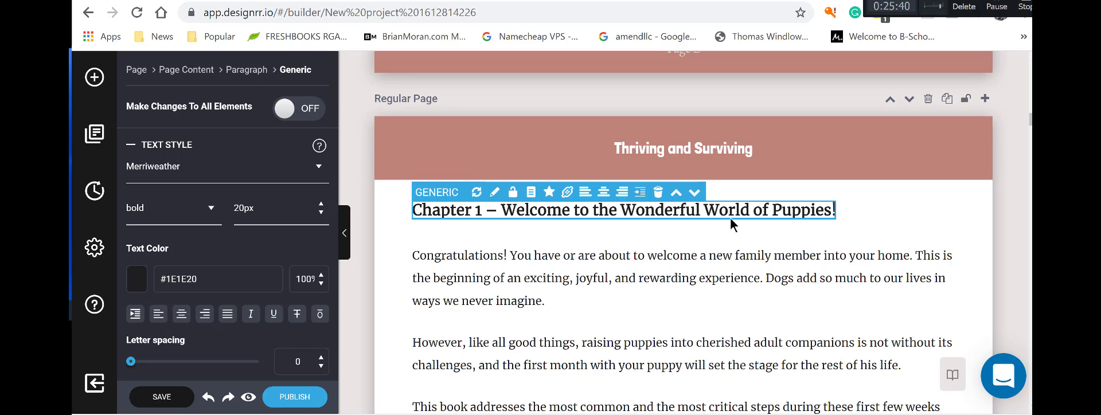
scroll(731, 218, down, 10)
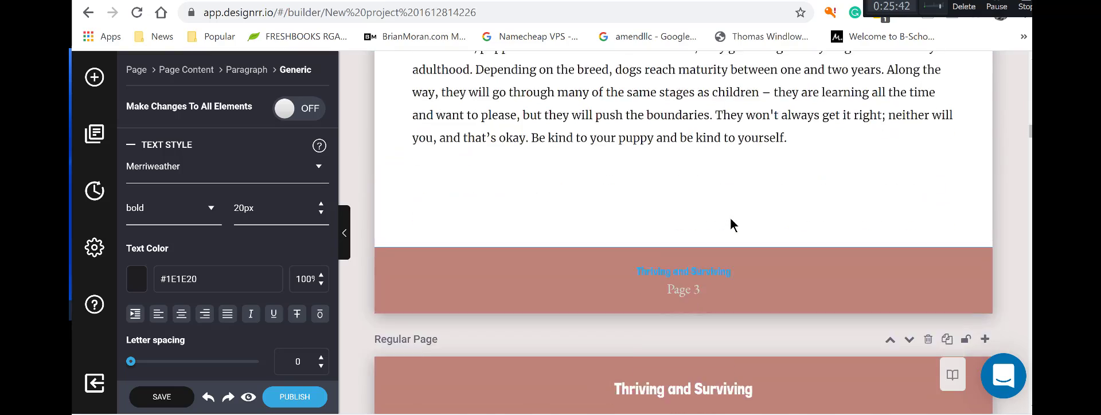
scroll(730, 219, down, 10)
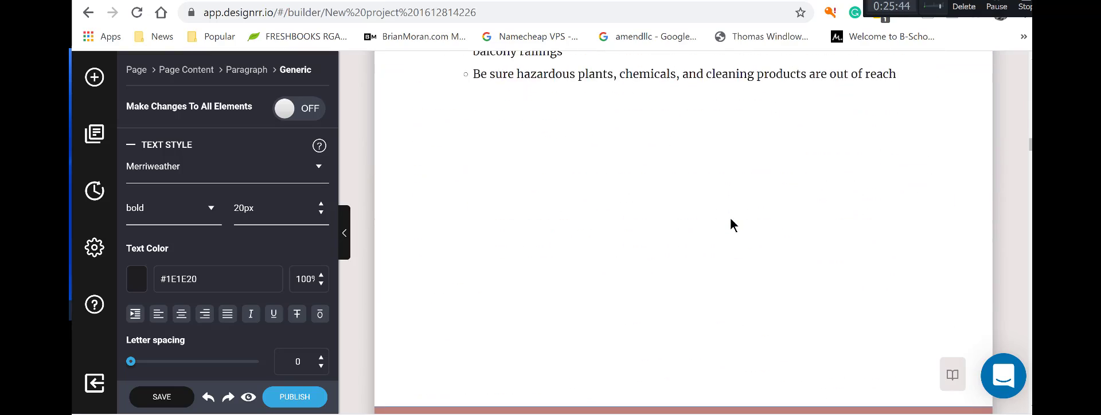
scroll(729, 216, down, 6)
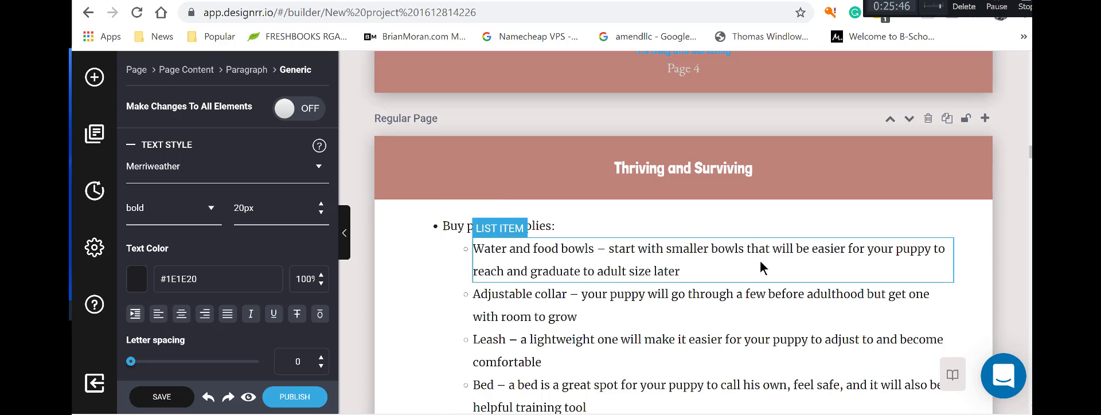
click(744, 226)
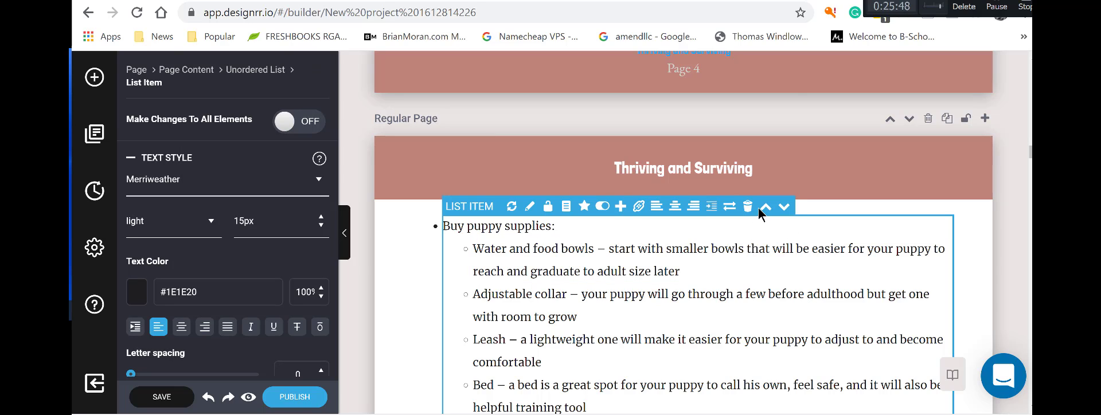
click(765, 208)
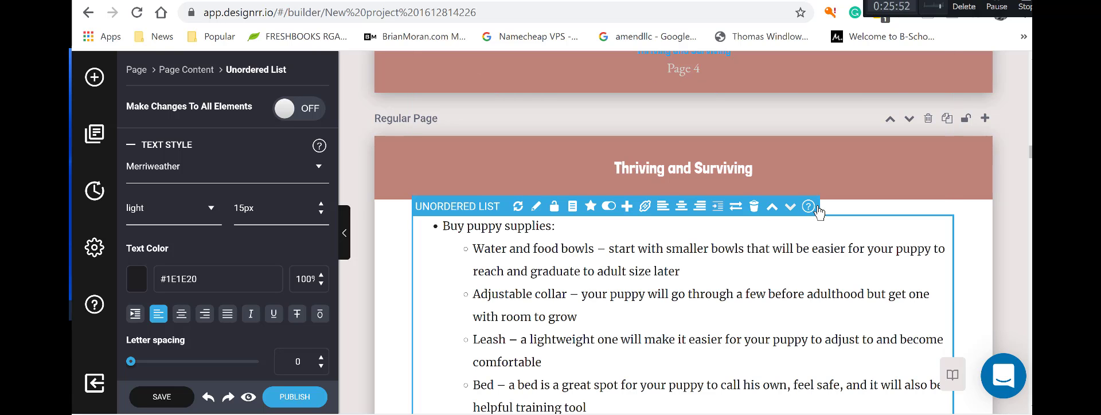
scroll(818, 220, down, 4)
scroll(817, 223, up, 10)
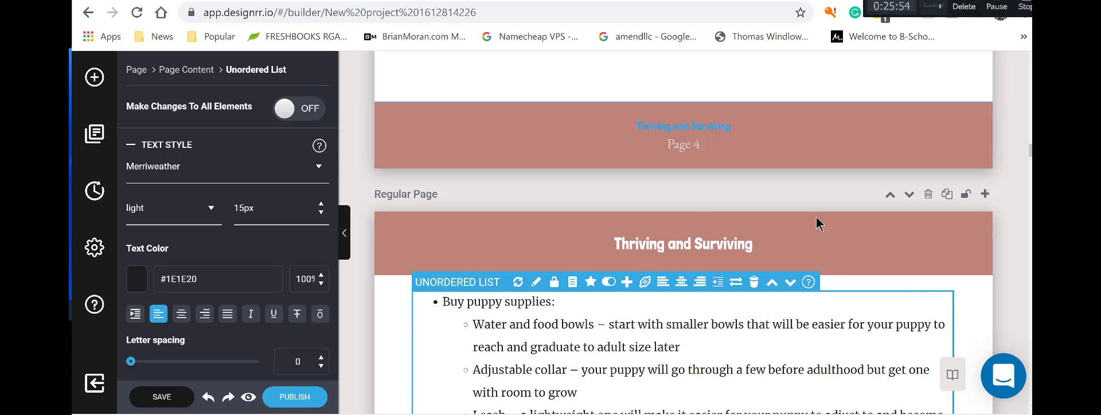
scroll(816, 215, up, 7)
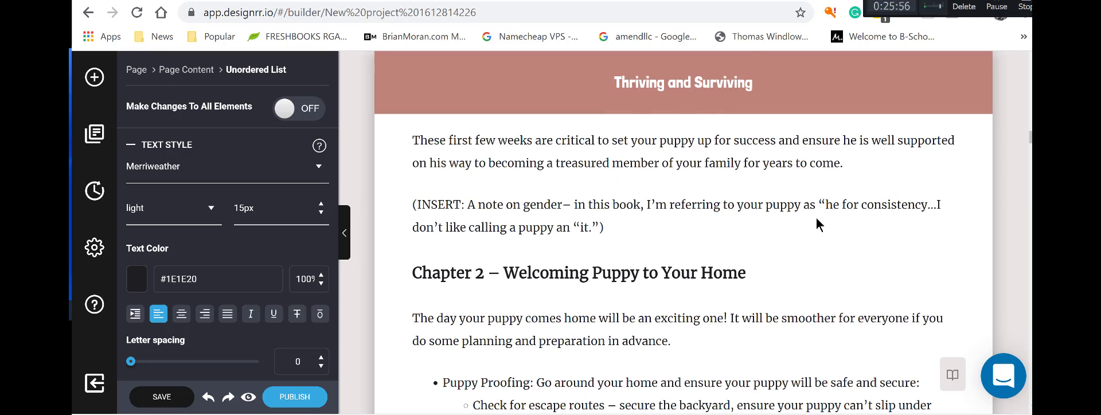
scroll(815, 215, down, 10)
scroll(815, 216, down, 12)
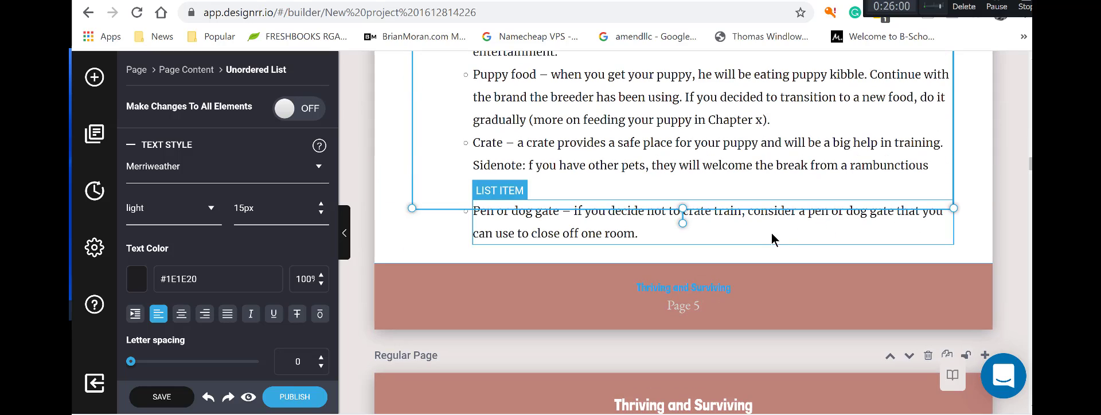
click(813, 202)
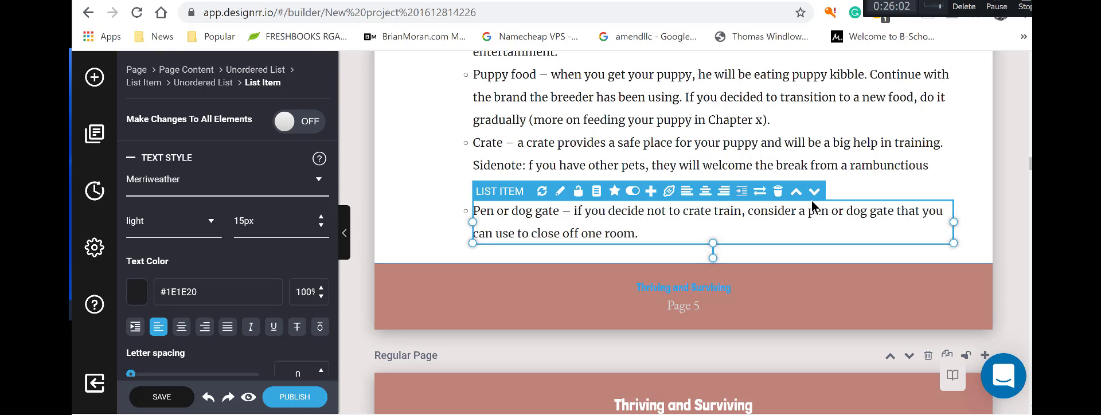
scroll(915, 213, up, 15)
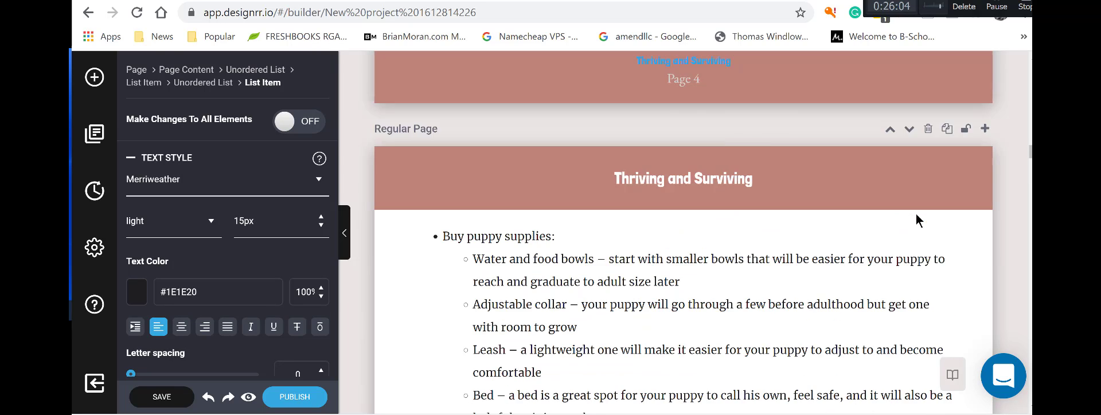
scroll(914, 222, up, 3)
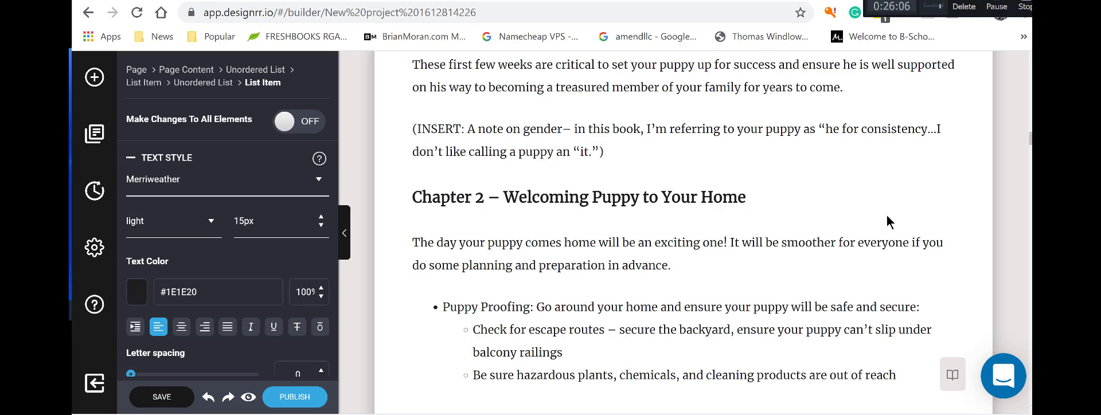
scroll(688, 229, up, 3)
scroll(651, 278, down, 3)
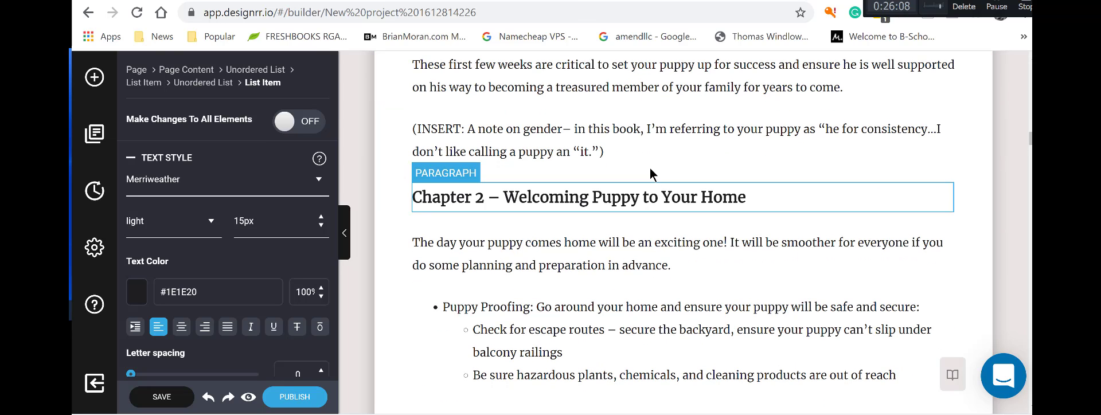
click(649, 165)
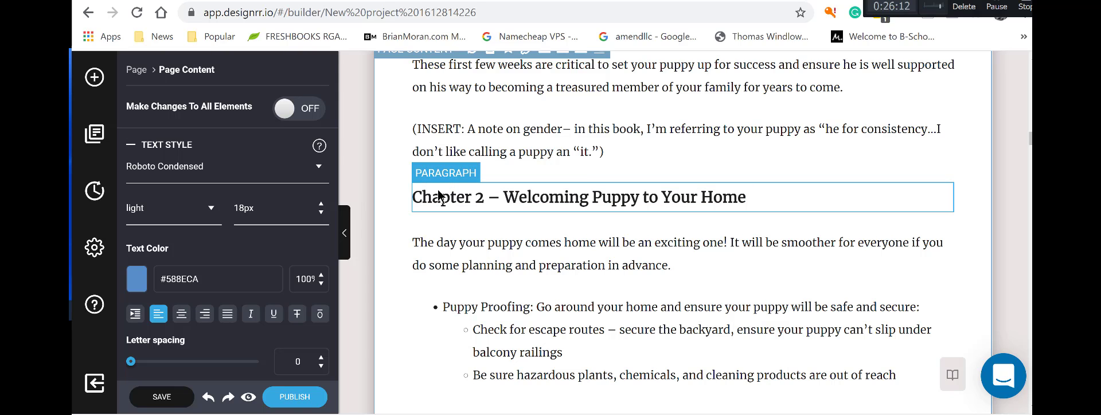
scroll(730, 180, up, 15)
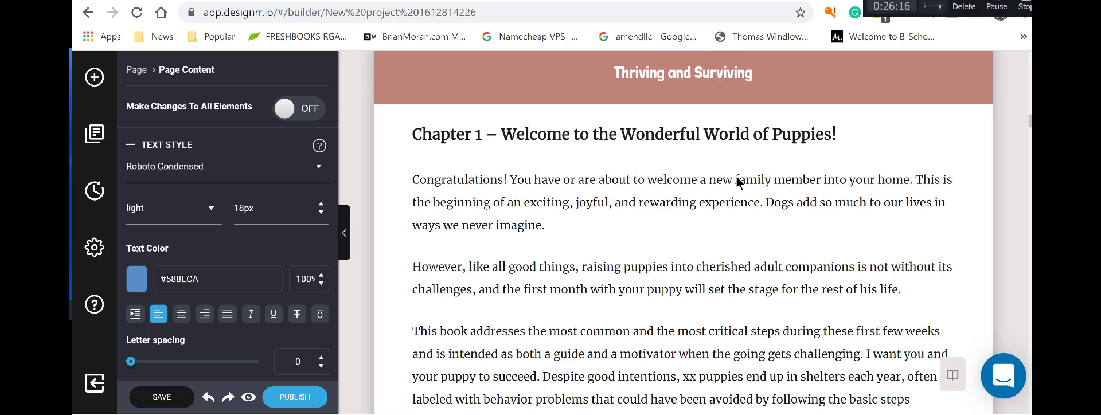
scroll(736, 177, down, 3)
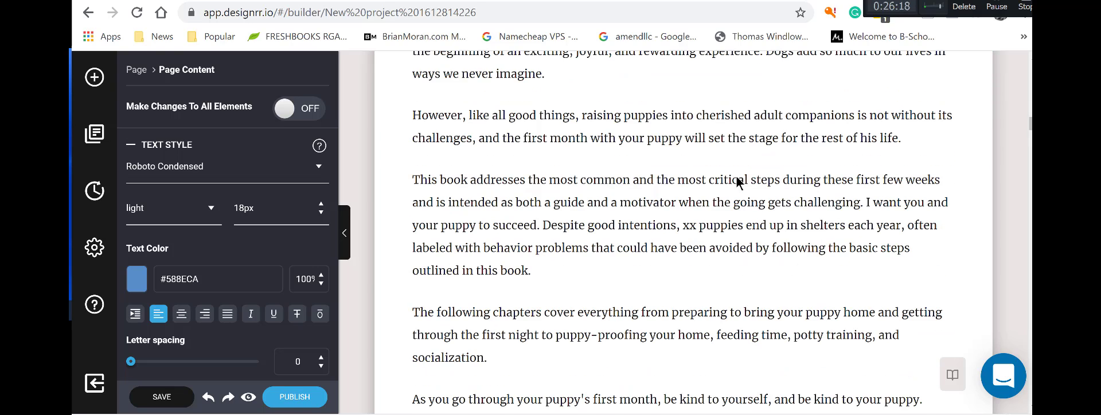
scroll(739, 182, up, 4)
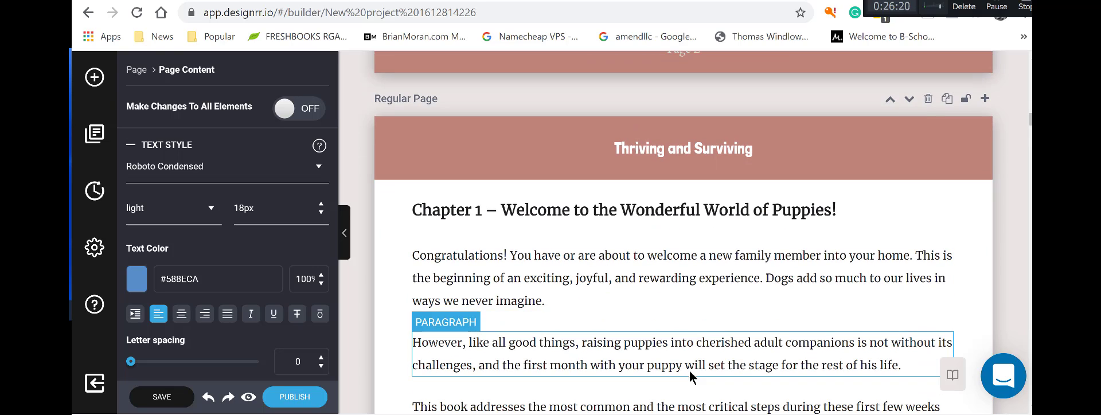
Insert an image block above the Congratulations paragraph using the 'dog animal puppy' stock photo.
click(94, 79)
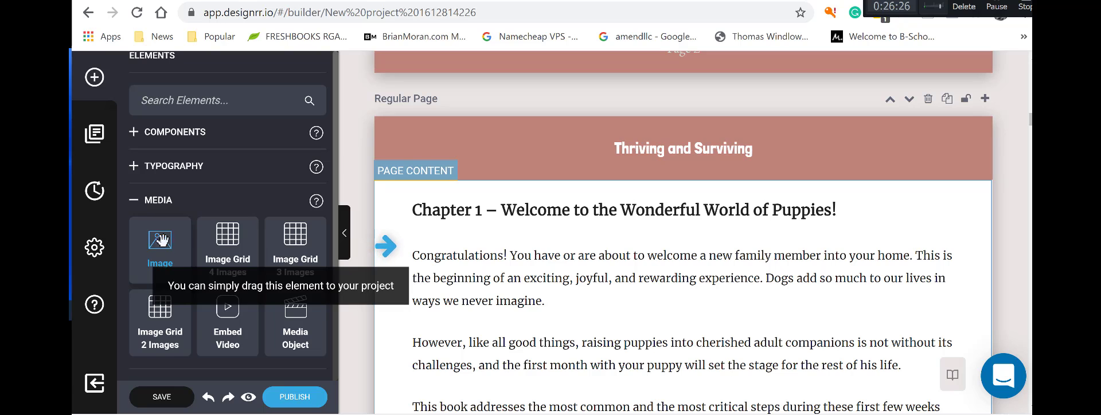
drag(161, 252, 494, 252)
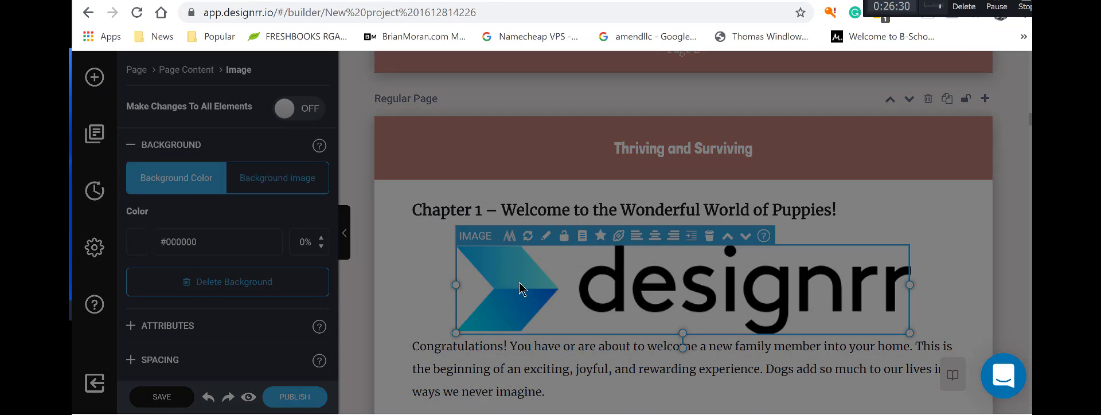
scroll(566, 270, down, 3)
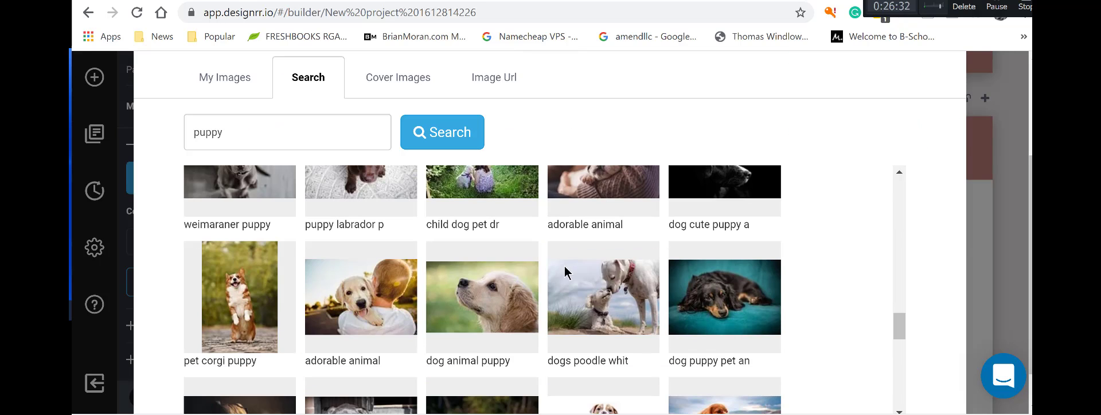
mouse_move(453, 295)
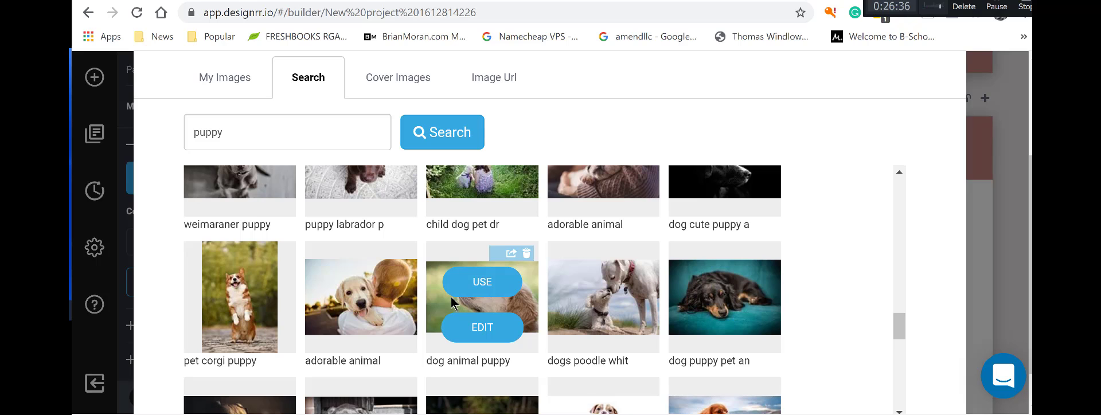
click(476, 282)
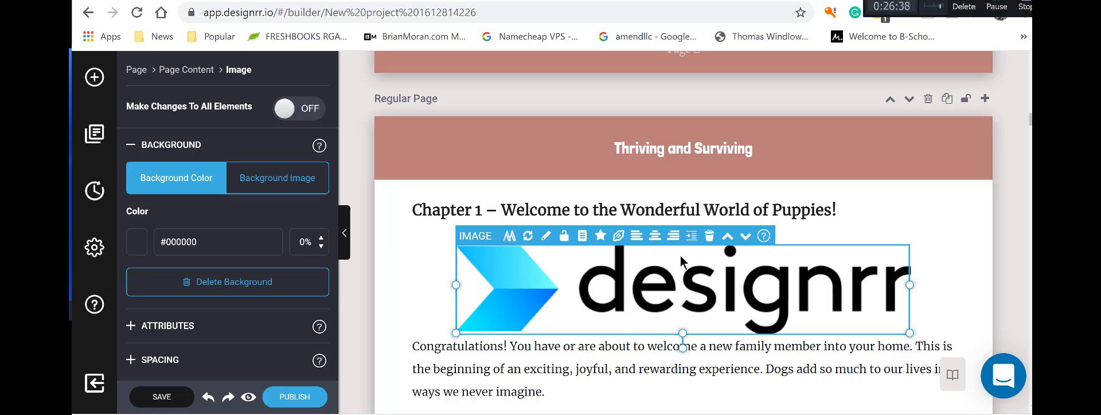
Try the puppy image's indentation and text-wrapping options.
scroll(631, 246, down, 4)
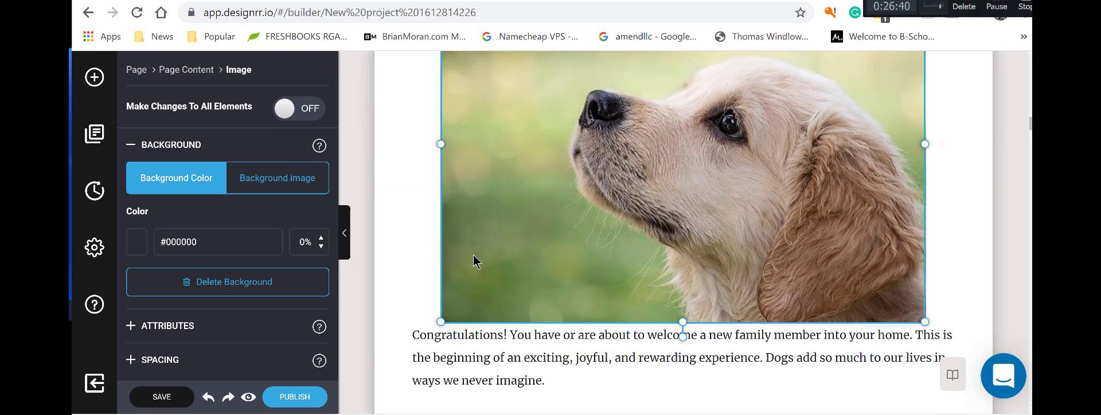
scroll(594, 185, up, 4)
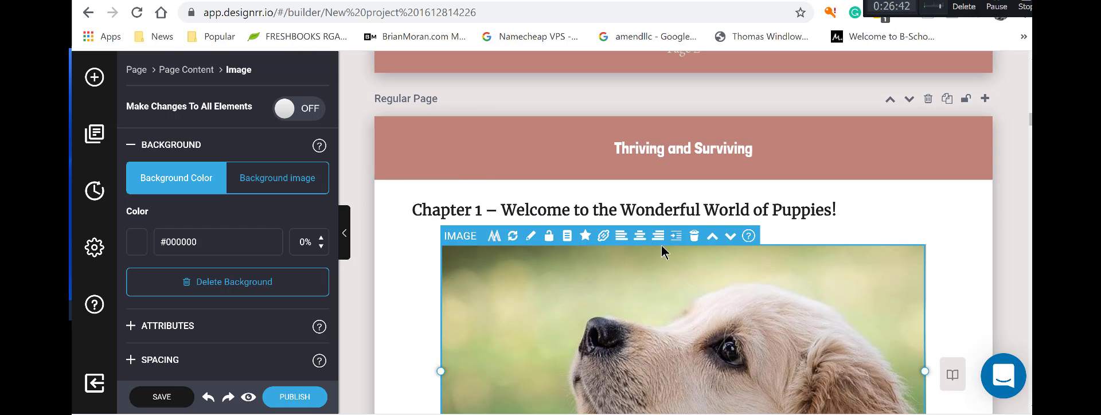
click(675, 237)
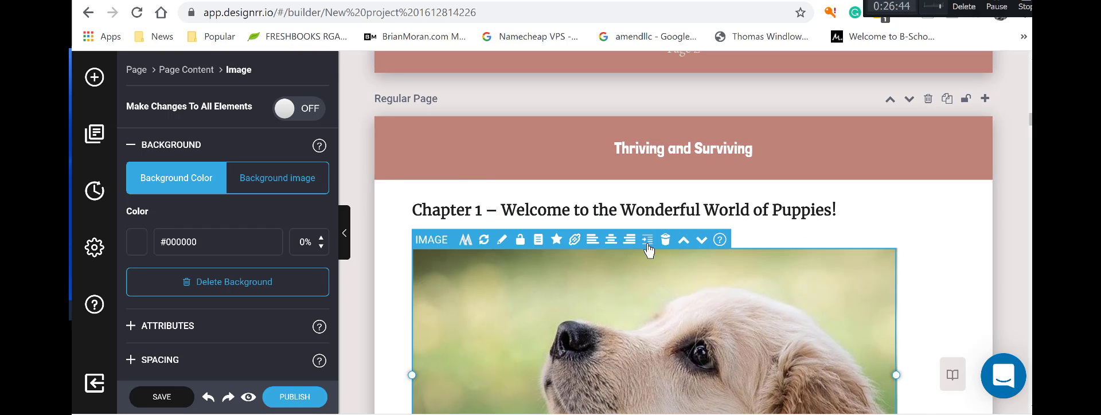
click(648, 243)
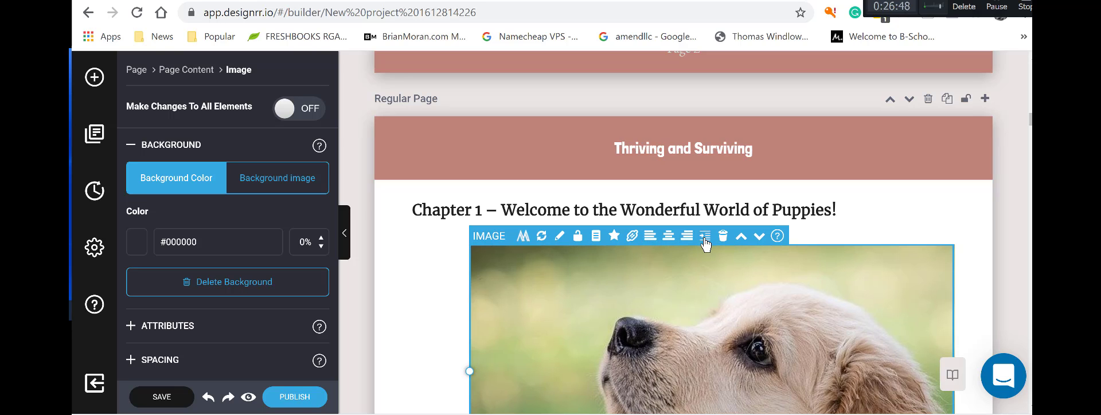
Shrink the puppy image to about two-thirds width and float it right.
scroll(685, 275, down, 3)
scroll(551, 258, up, 2)
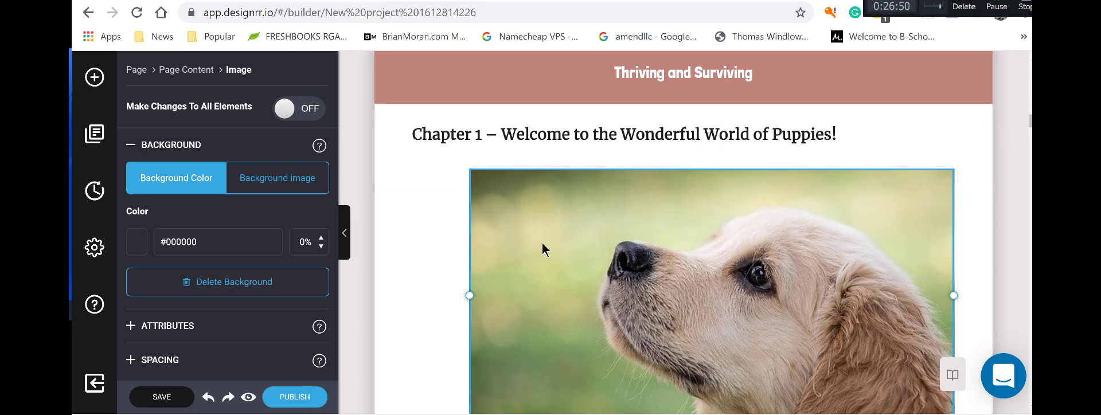
scroll(541, 265, up, 3)
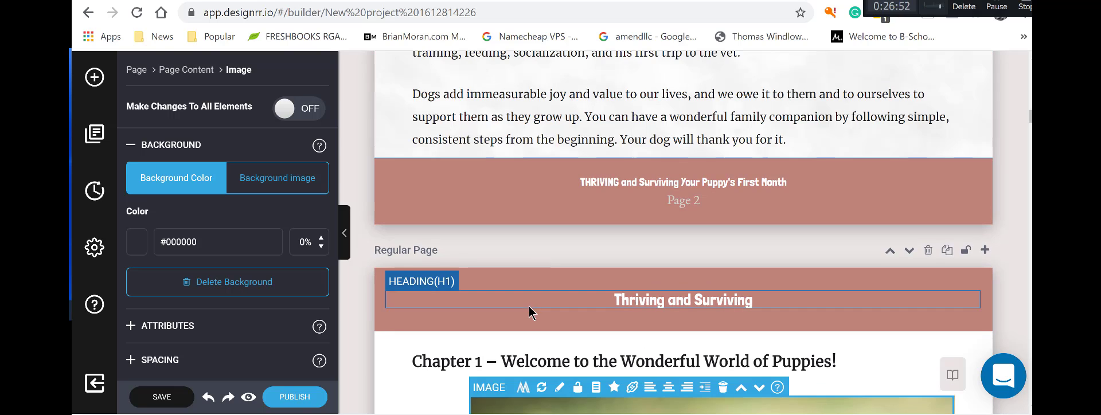
scroll(940, 252, down, 3)
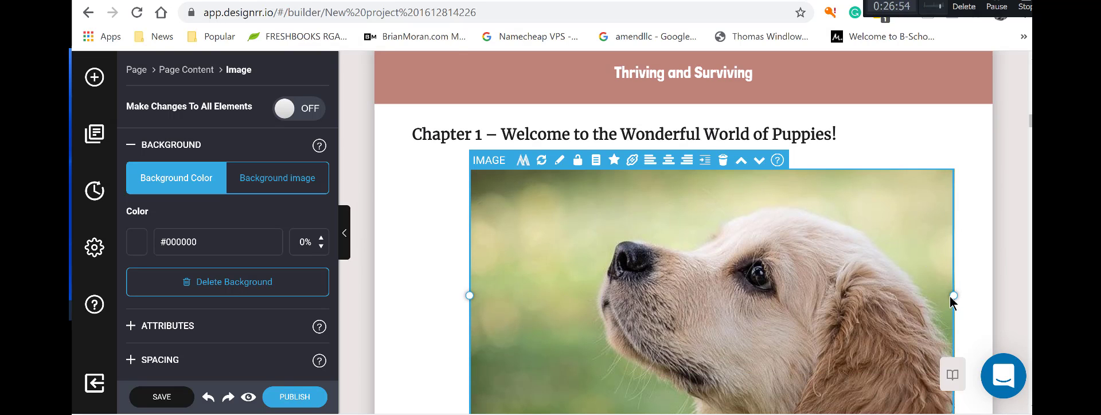
drag(950, 295, 792, 216)
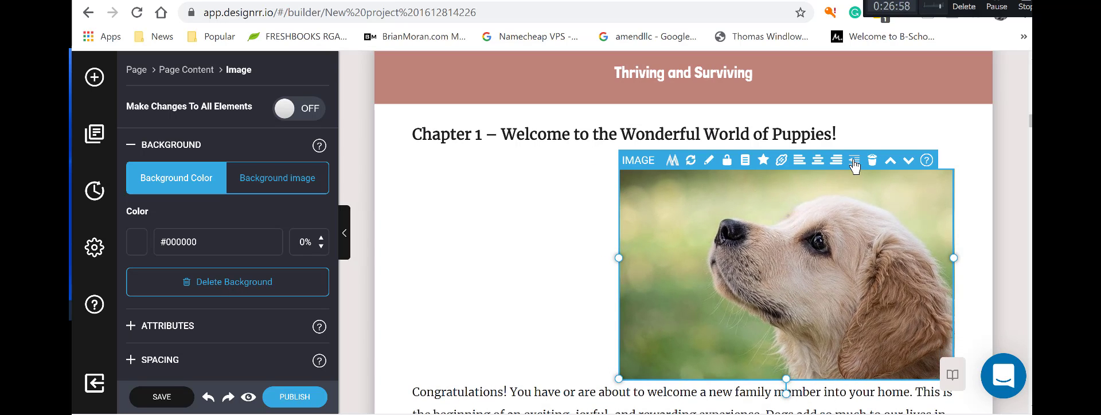
click(854, 162)
scroll(832, 254, down, 3)
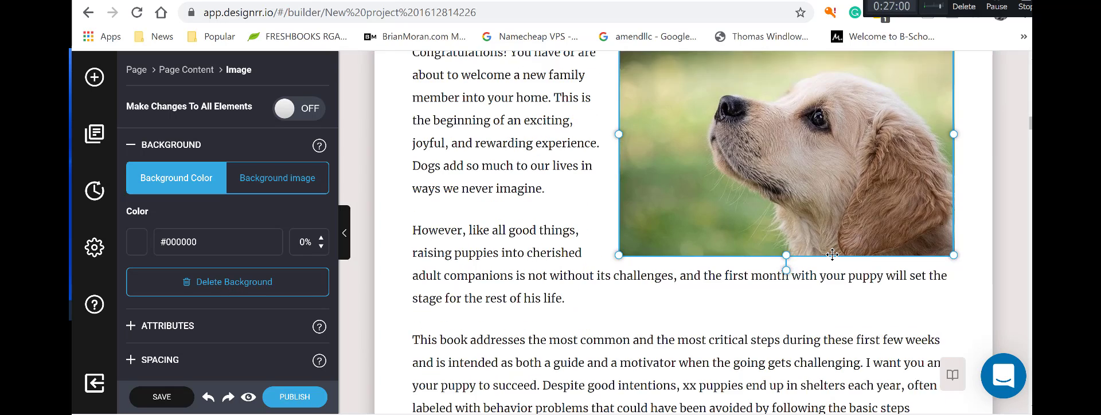
scroll(832, 255, down, 6)
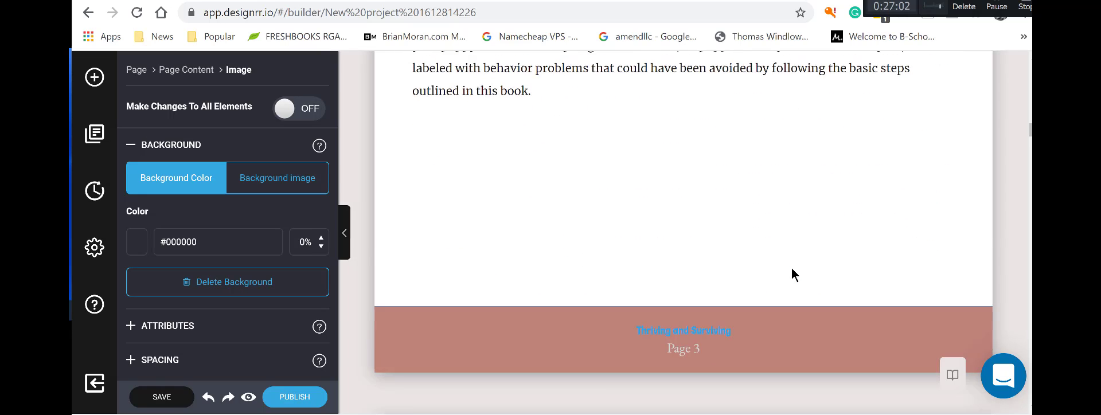
scroll(792, 267, down, 5)
Move 'The following chapters cover everything' paragraph up to follow 'This book addresses…'.
click(794, 253)
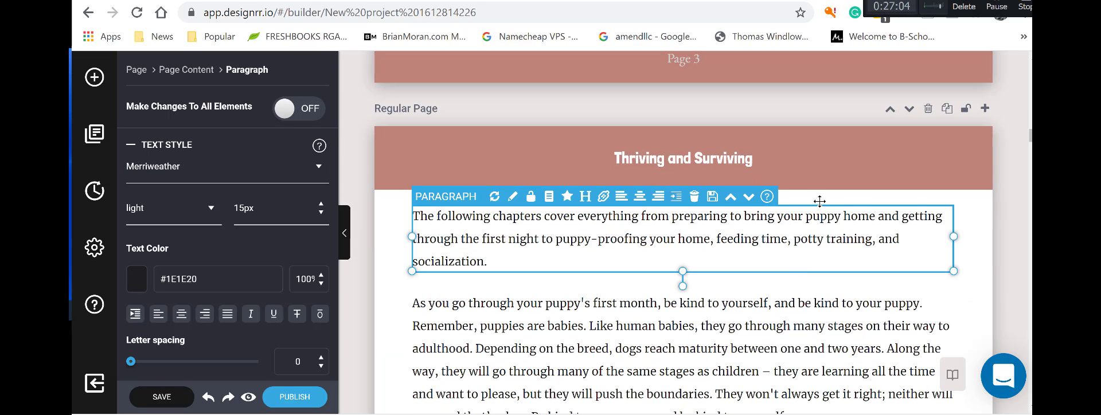
click(731, 197)
click(851, 224)
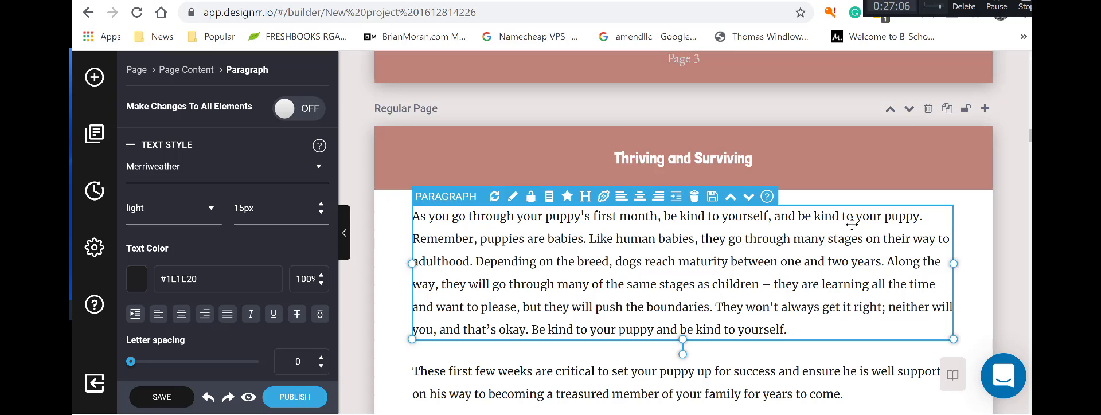
scroll(836, 256, down, 1)
scroll(836, 256, down, 4)
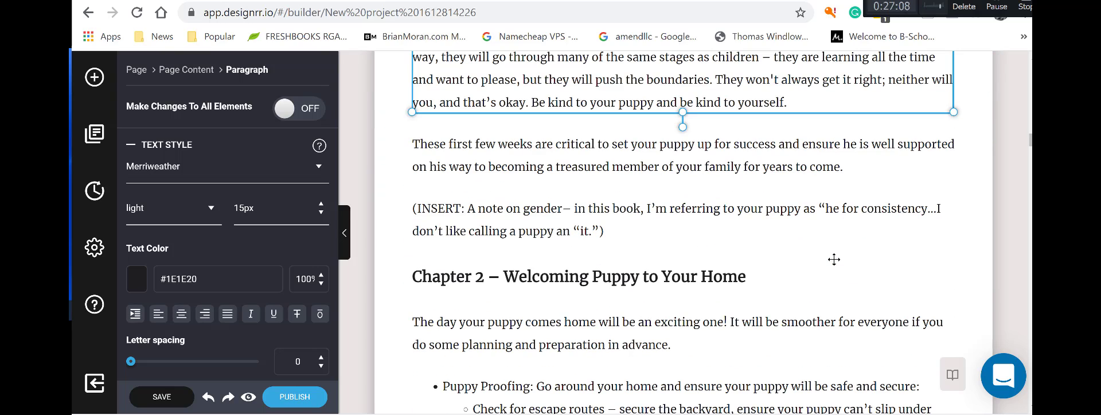
scroll(836, 265, up, 5)
scroll(835, 265, up, 6)
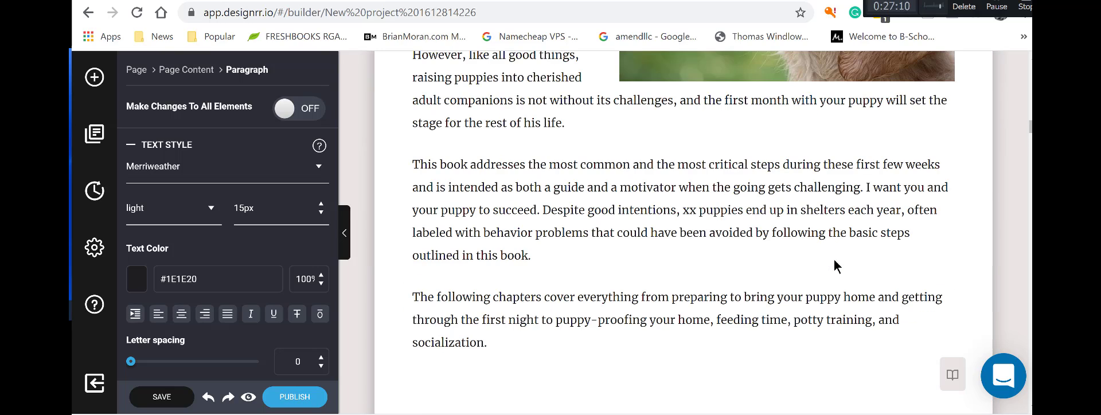
scroll(835, 265, down, 5)
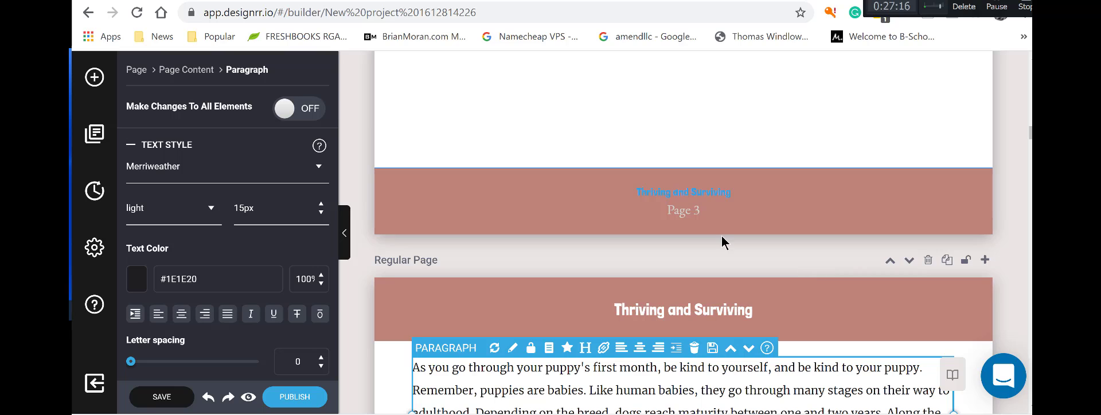
scroll(723, 240, down, 5)
scroll(722, 241, up, 10)
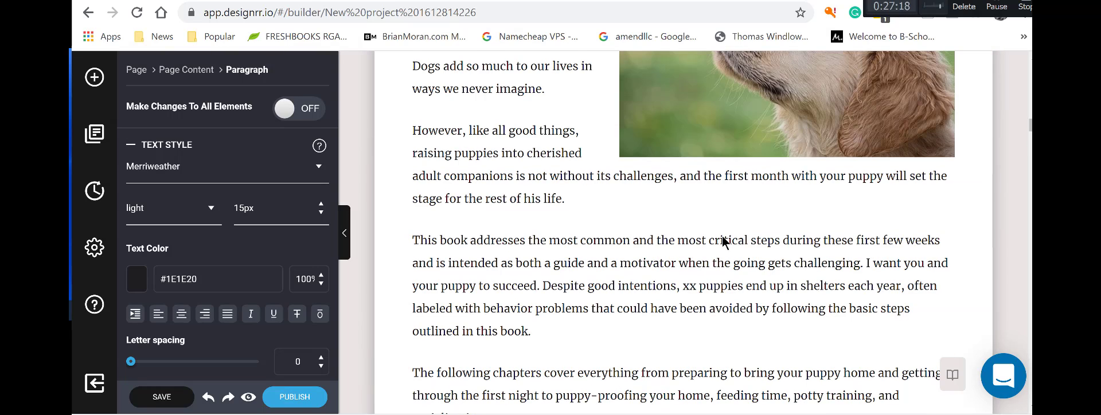
Enlarge the puppy photo down and left in two drags, leaving only Congratulations beside it.
click(634, 153)
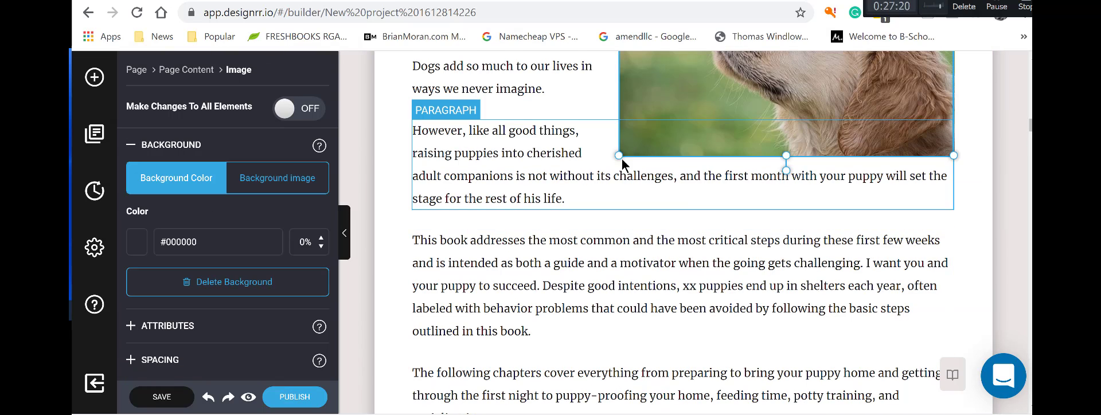
click(621, 159)
click(647, 106)
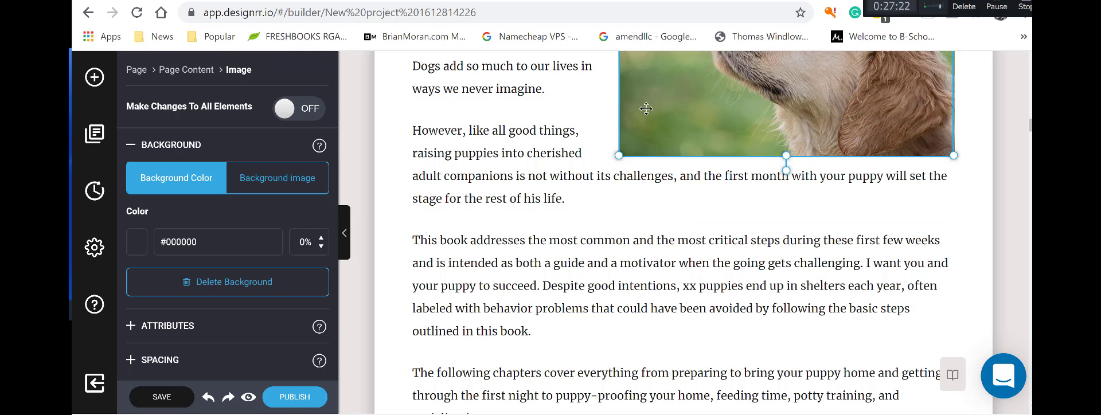
drag(618, 155, 572, 199)
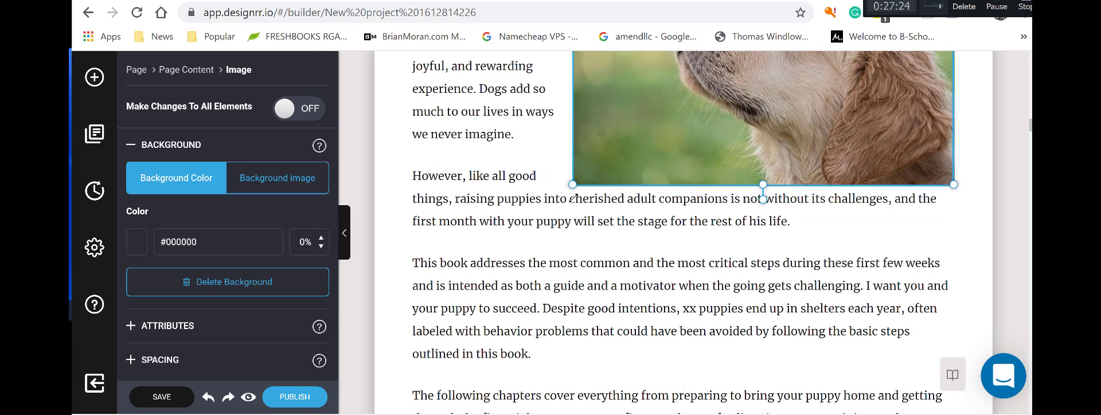
scroll(755, 219, down, 3)
scroll(734, 182, up, 5)
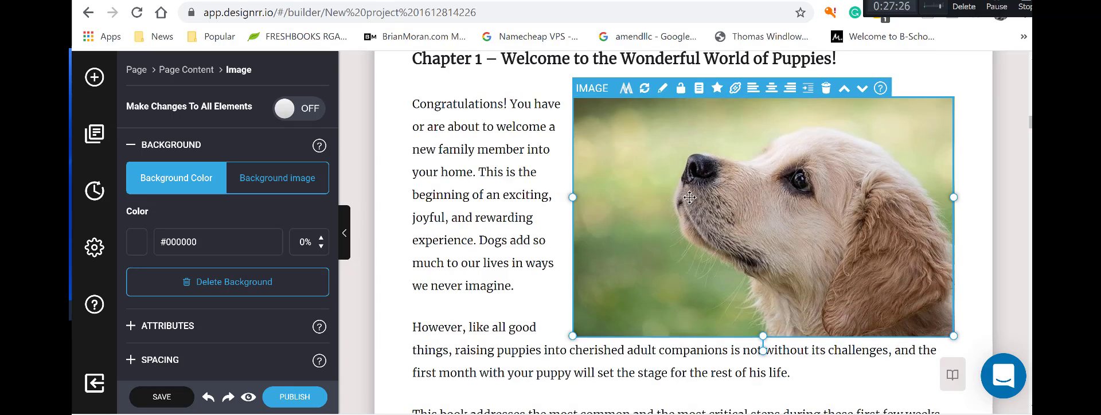
drag(572, 336, 543, 355)
scroll(690, 238, down, 8)
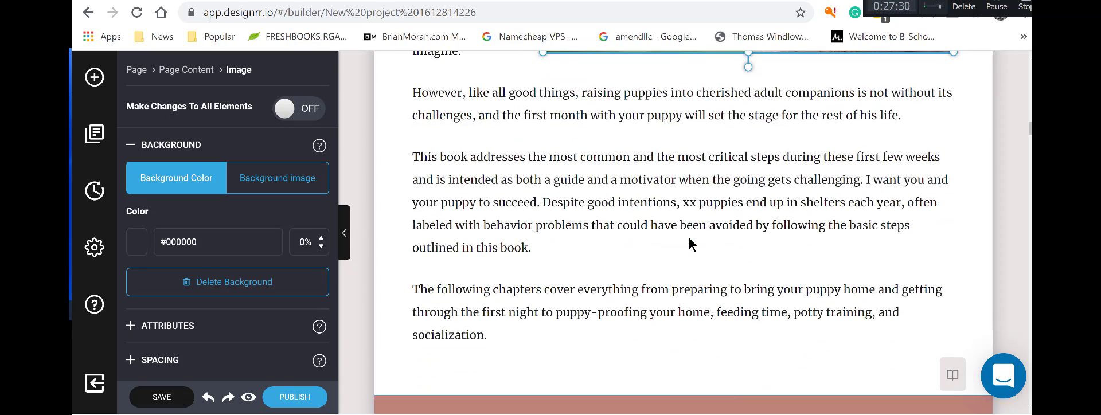
scroll(689, 238, down, 10)
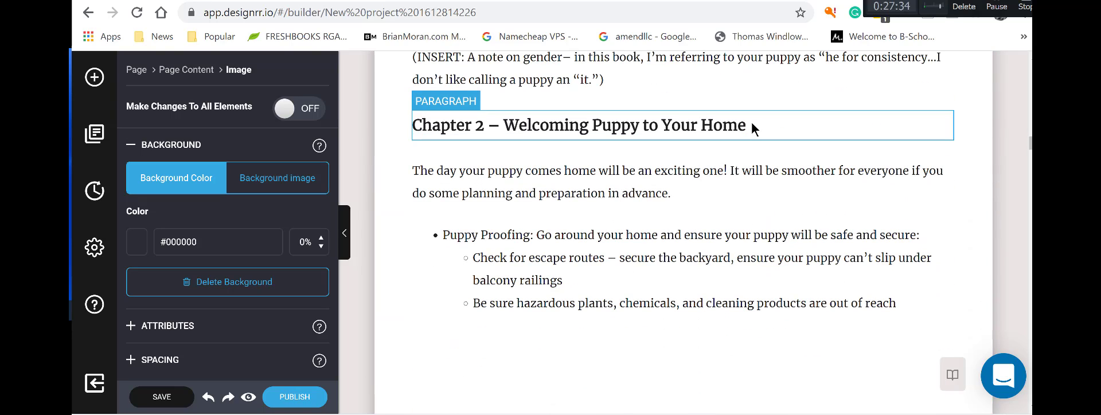
Move the Chapter 2 heading up after 'These first few weeks', above the gender INSERT note.
click(839, 117)
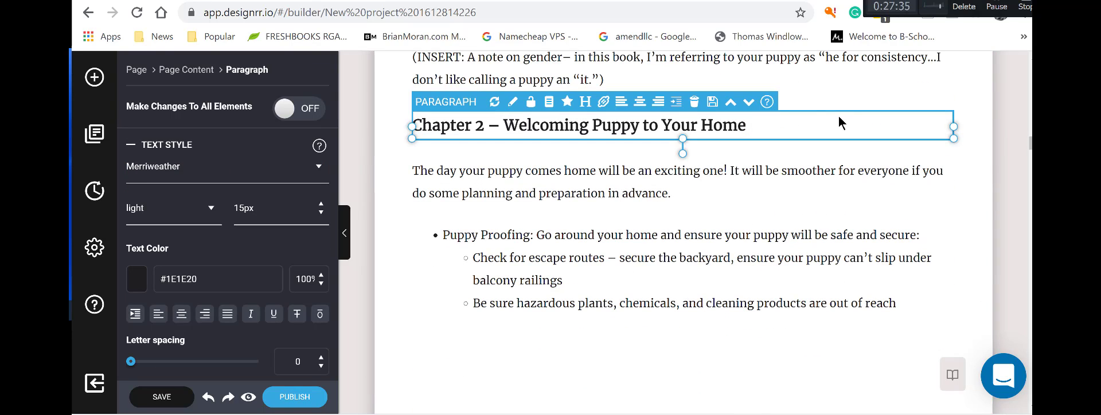
click(731, 104)
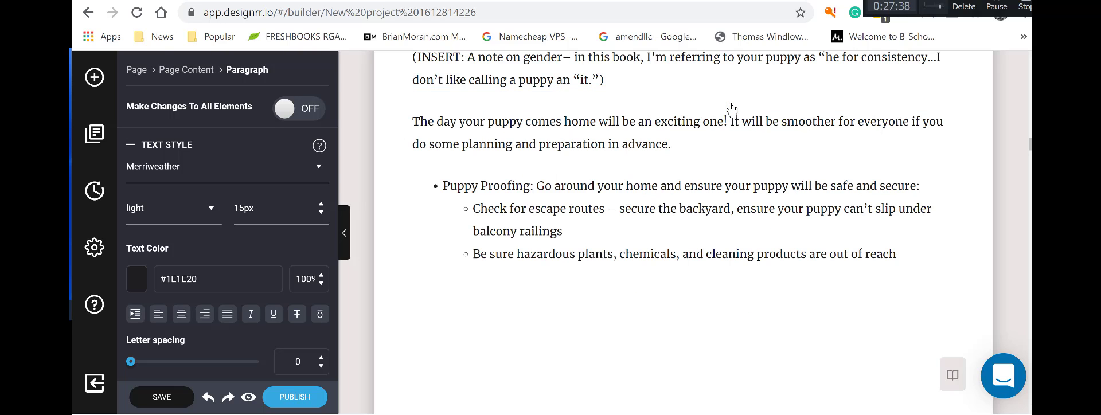
scroll(807, 159, down, 10)
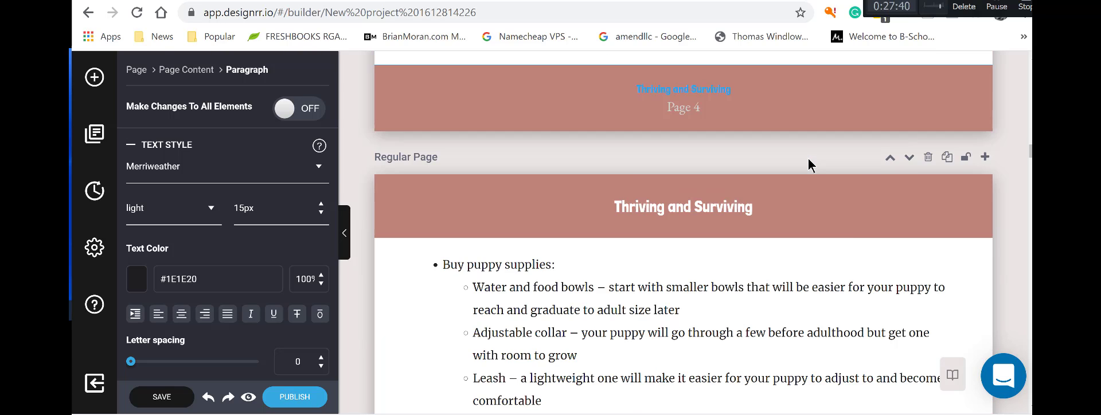
scroll(808, 159, down, 10)
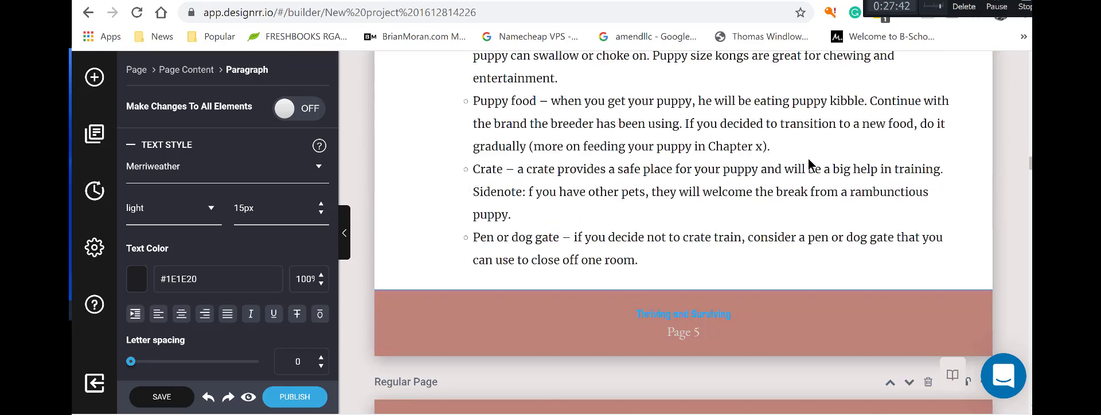
scroll(808, 160, down, 4)
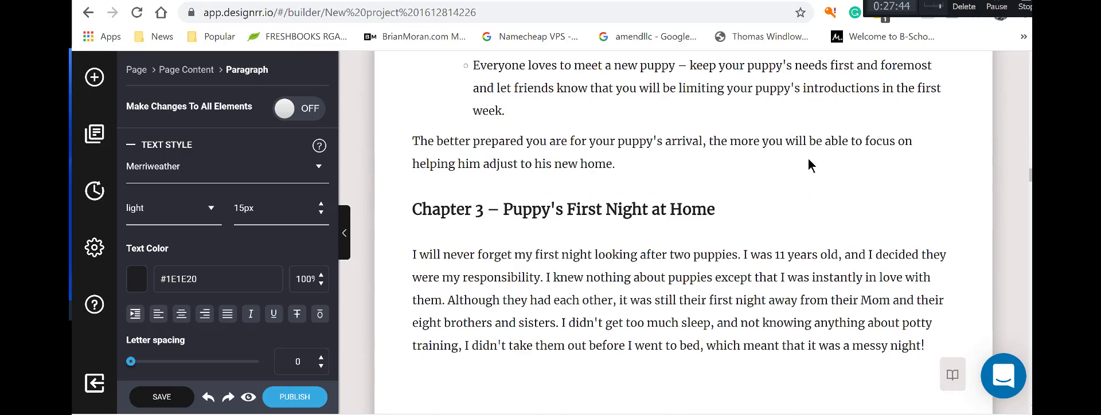
scroll(808, 161, up, 10)
scroll(808, 158, up, 10)
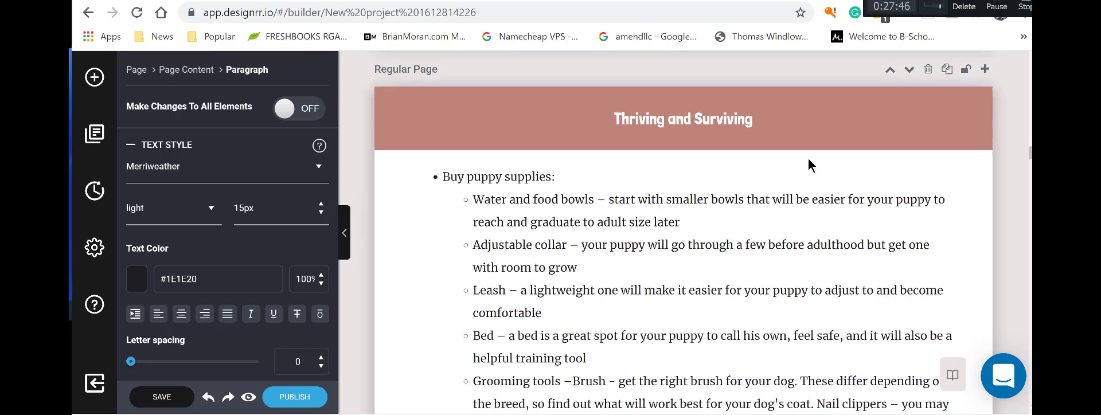
scroll(808, 158, up, 1)
scroll(808, 158, down, 2)
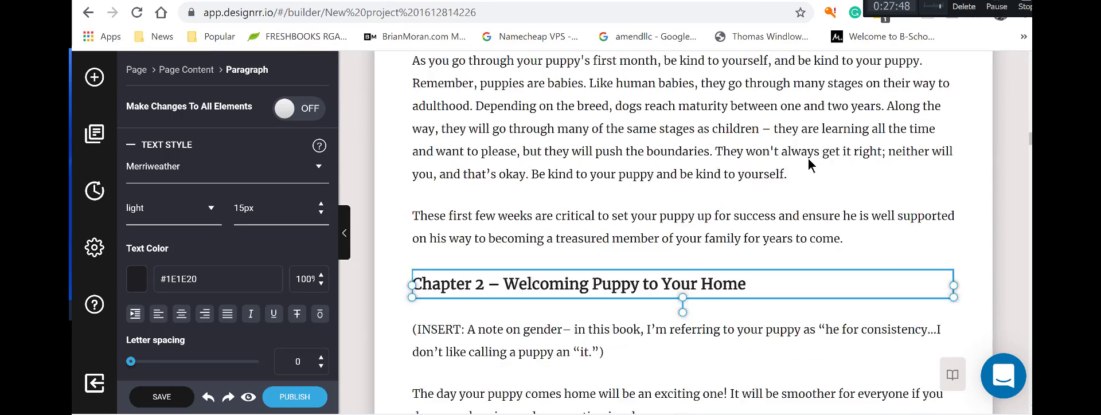
Deselect the heading and expand Components in the elements library to list Table Of Contents.
click(878, 209)
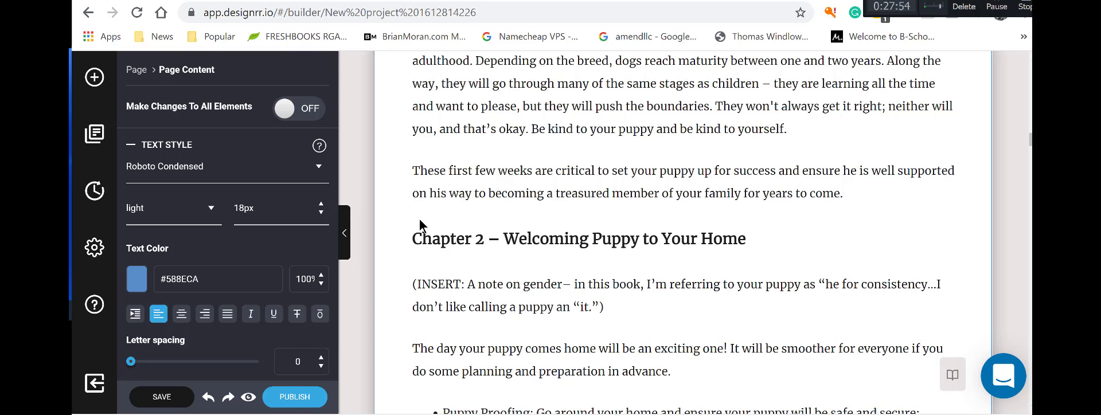
click(92, 81)
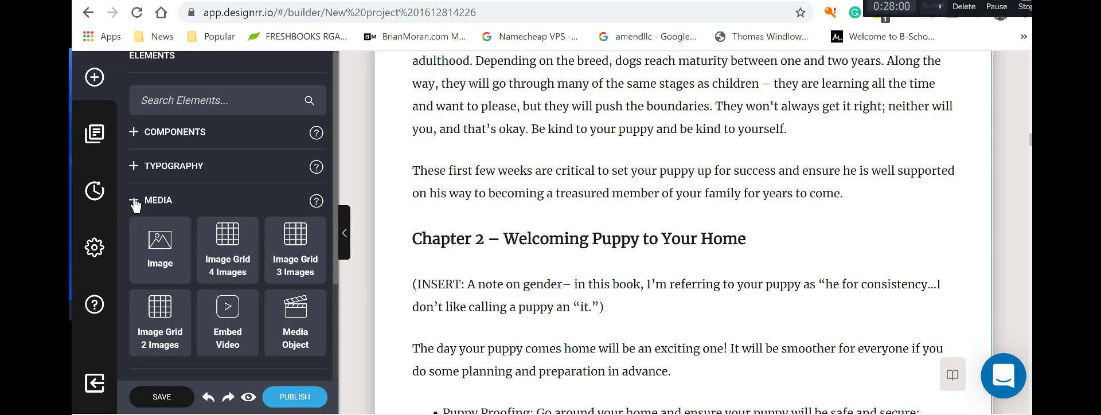
click(135, 144)
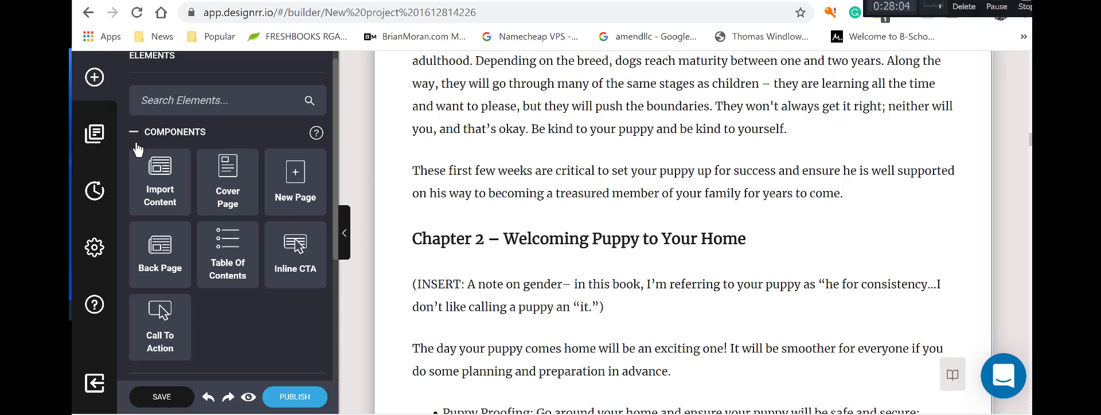
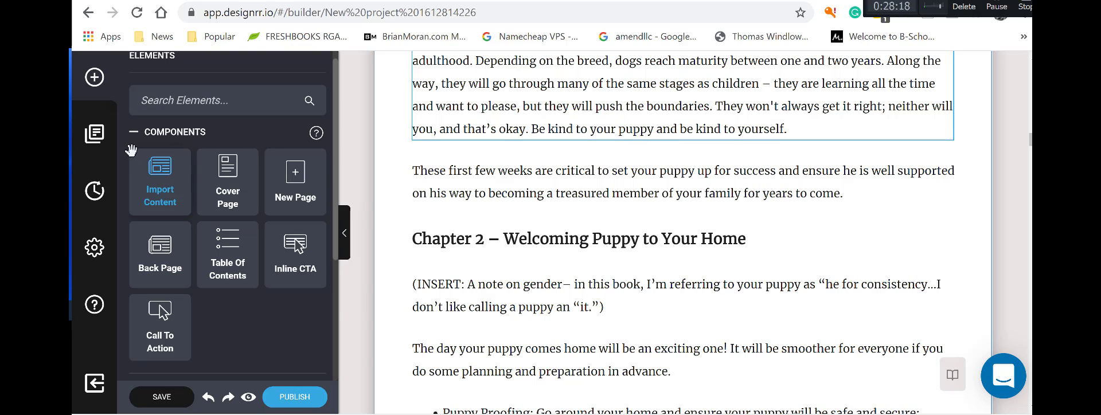
Collapse the Components group in the Elements panel and scroll back up to the Introduction page.
click(135, 135)
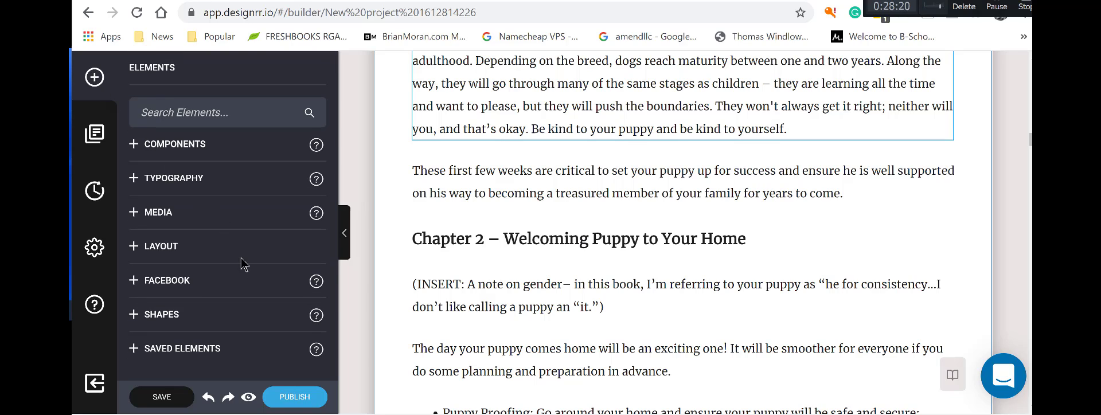
scroll(628, 256, up, 20)
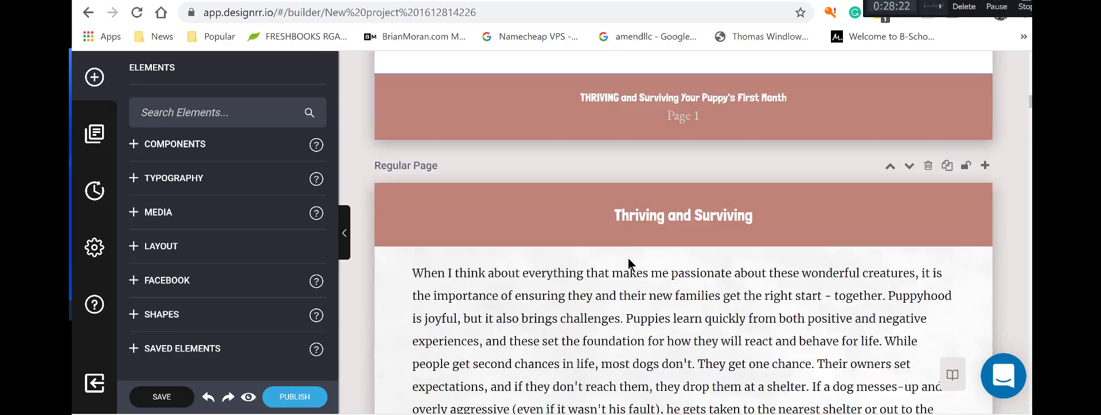
scroll(628, 257, up, 10)
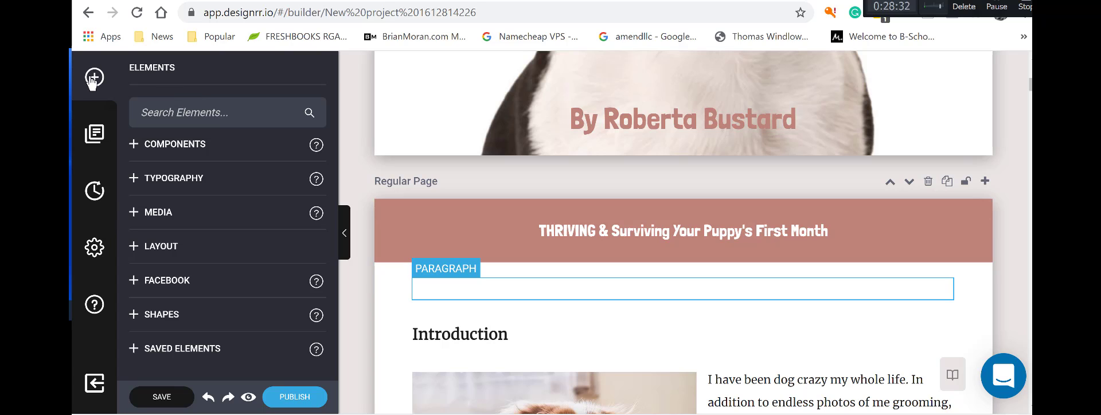
Drop a format-2 Table Of Contents below the book title and dismiss the no-headers warning.
click(133, 147)
drag(224, 236, 682, 294)
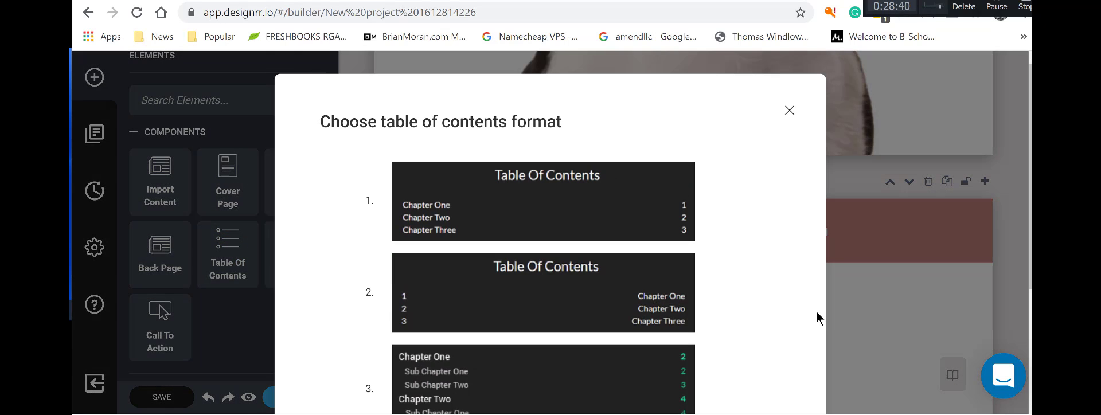
scroll(776, 310, down, 2)
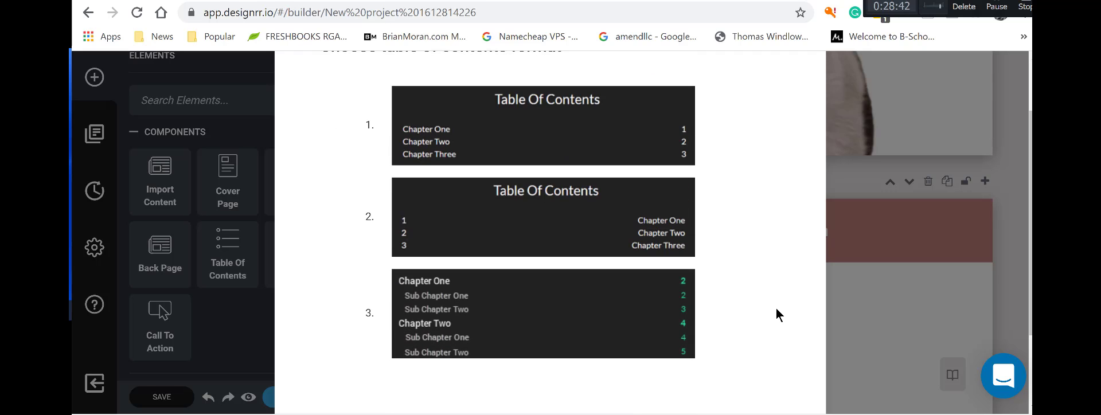
click(642, 251)
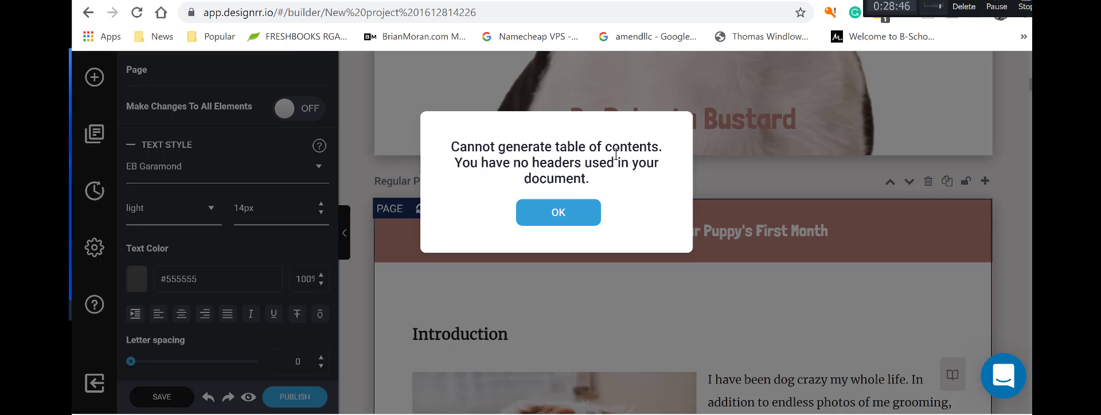
click(556, 215)
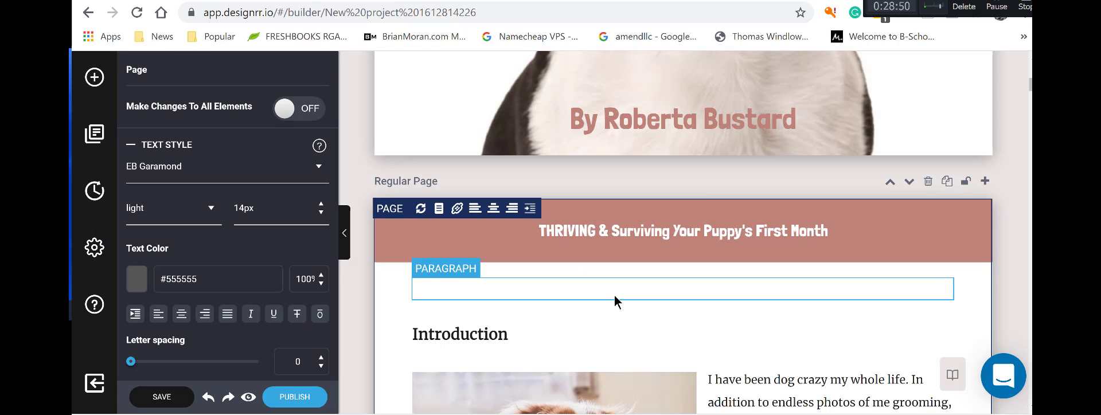
scroll(615, 301, down, 1)
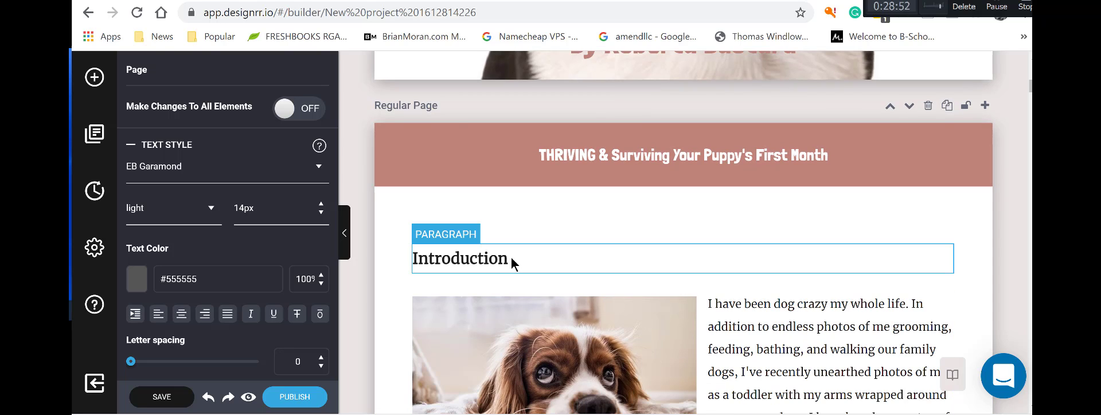
Place a Typography Heading element (H2, Londrina Solid 30px, #BF827A) below the Introduction paragraph.
scroll(510, 256, down, 1)
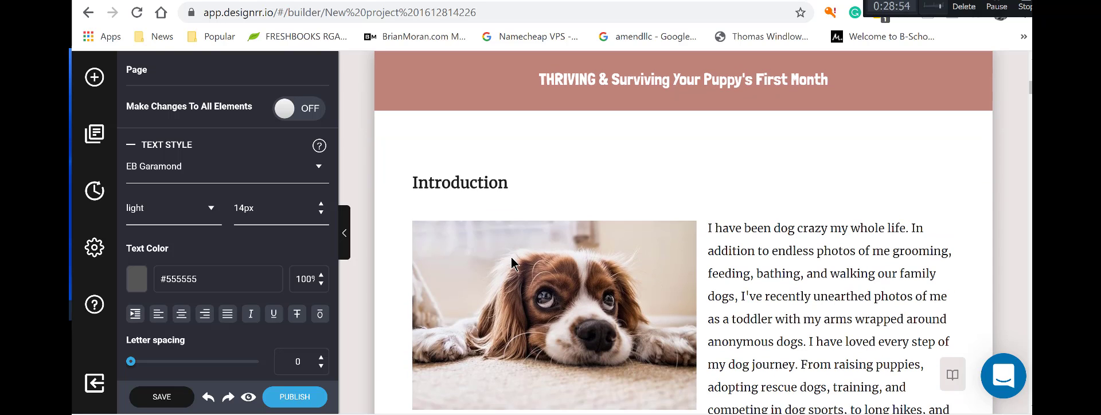
click(500, 172)
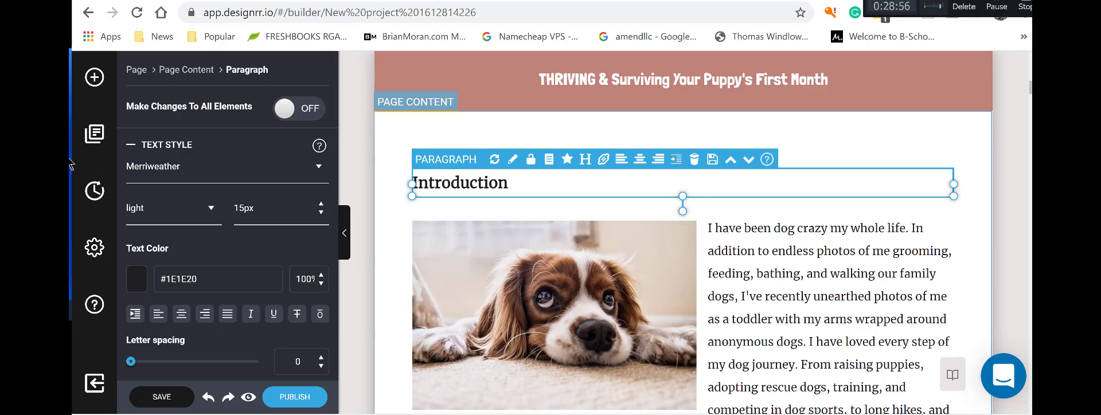
click(101, 81)
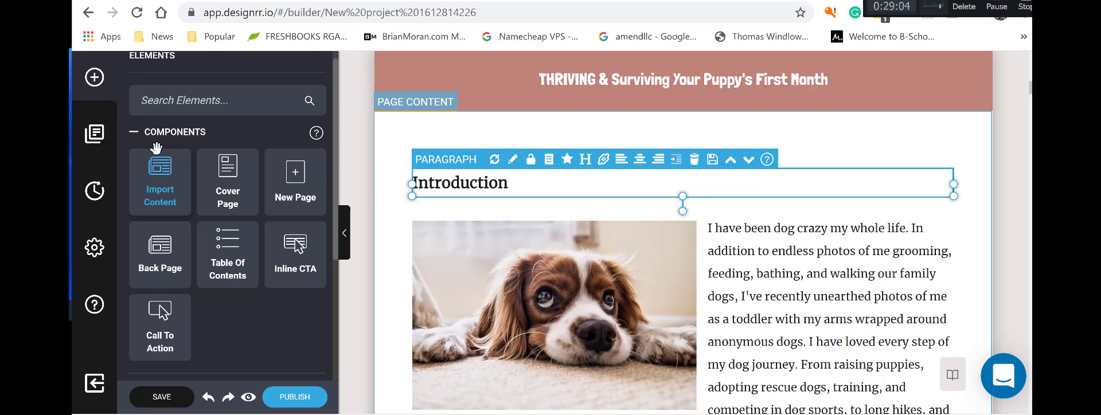
click(137, 133)
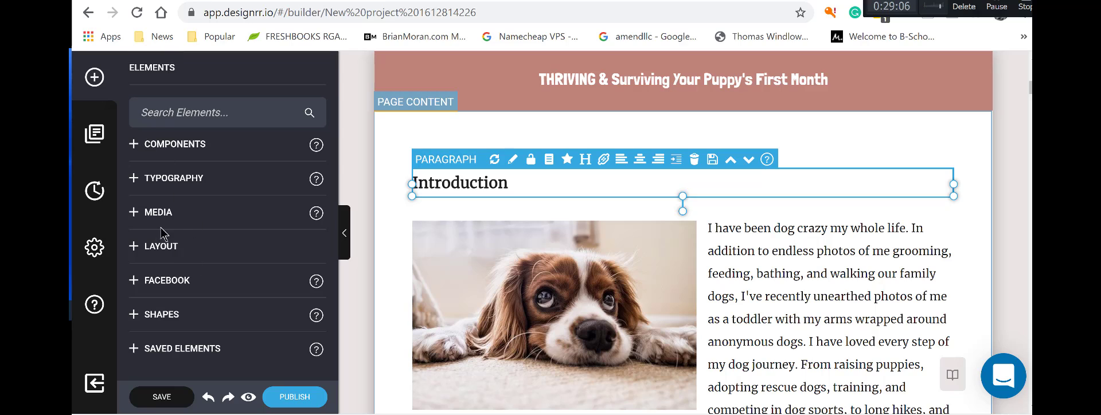
click(132, 247)
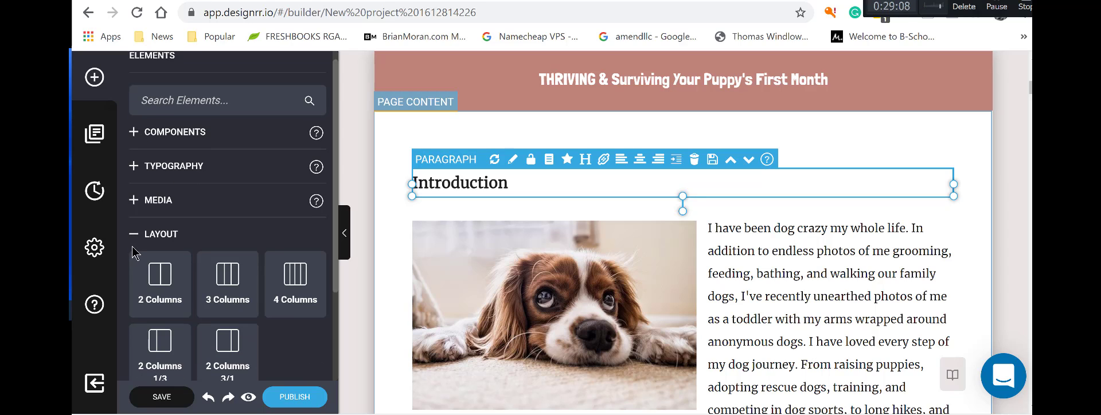
click(136, 237)
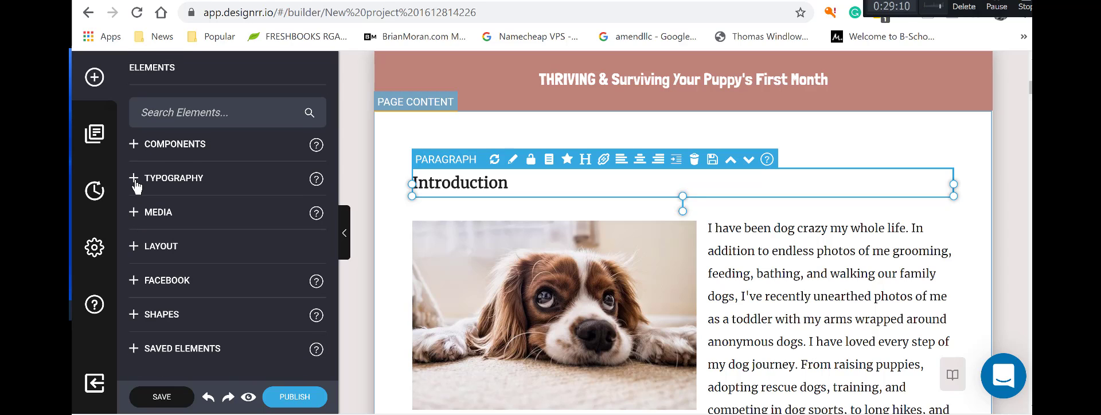
click(135, 179)
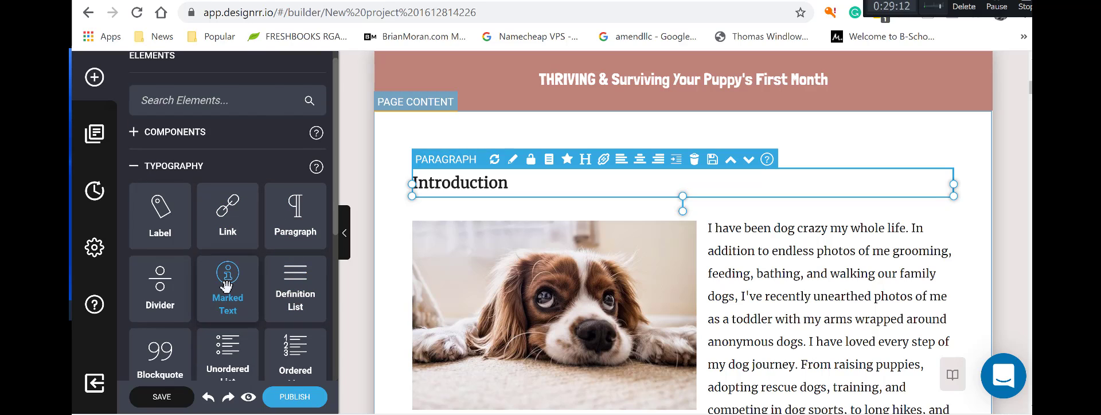
scroll(227, 285, down, 5)
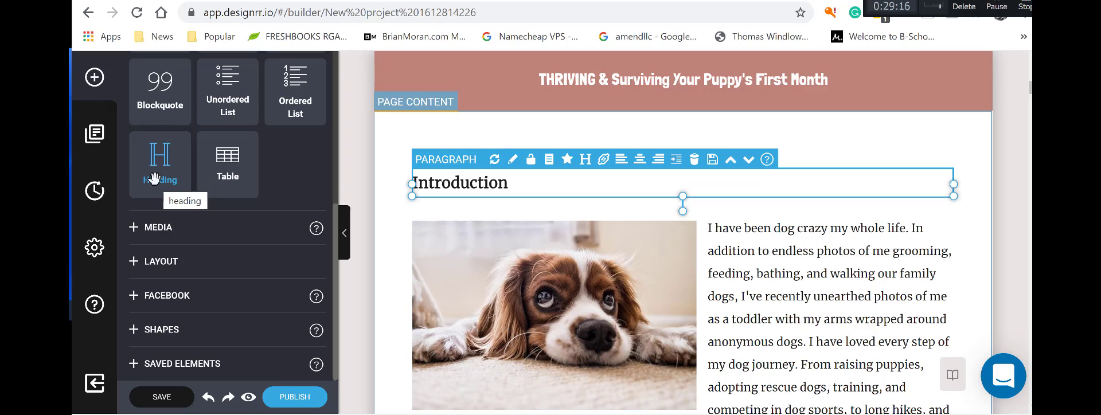
drag(153, 178, 532, 213)
Replace the new heading's placeholder text with 'Introduction'.
click(456, 231)
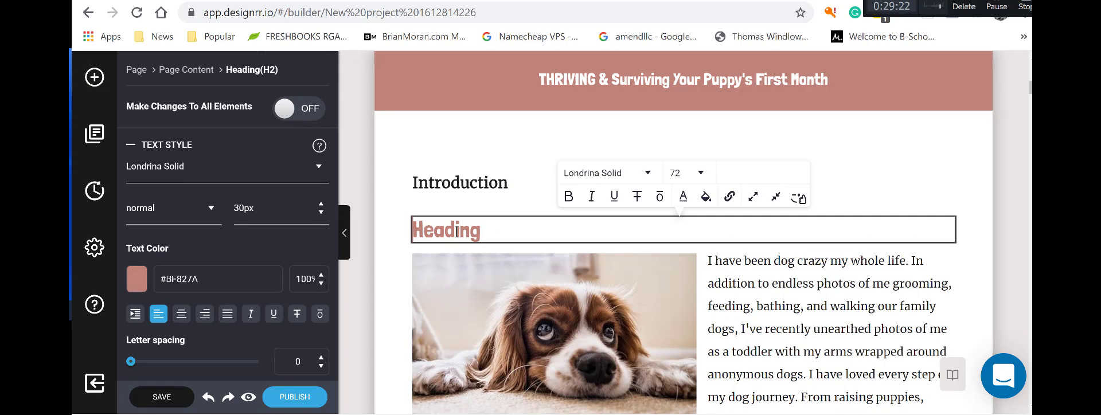
drag(482, 230, 417, 224)
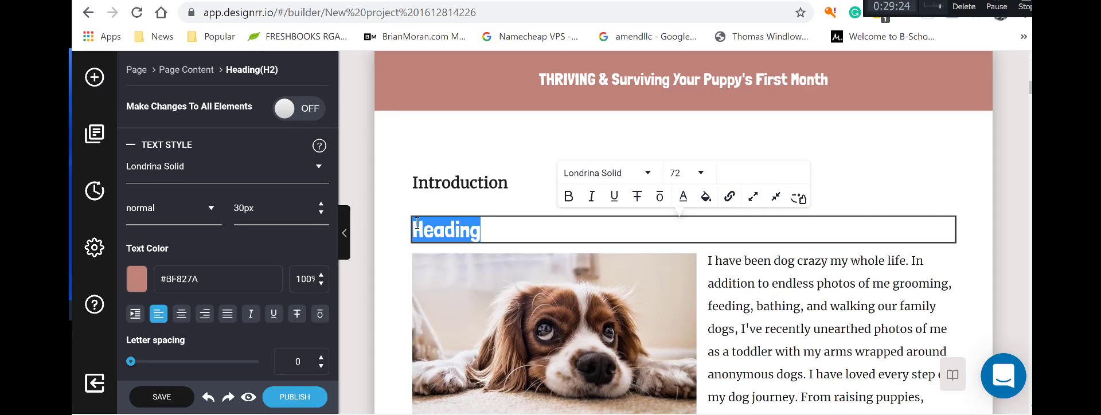
key(BackSpace)
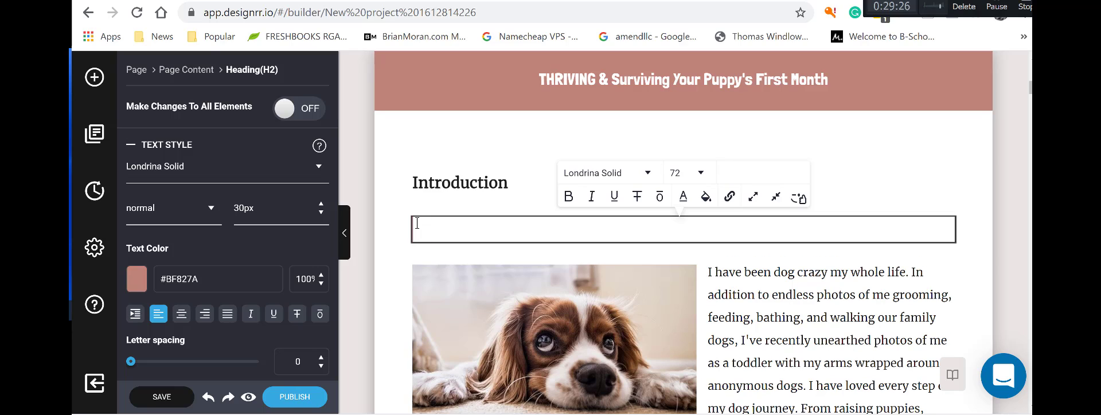
text(IN)
key(BackSpace)
key(BackSpace)
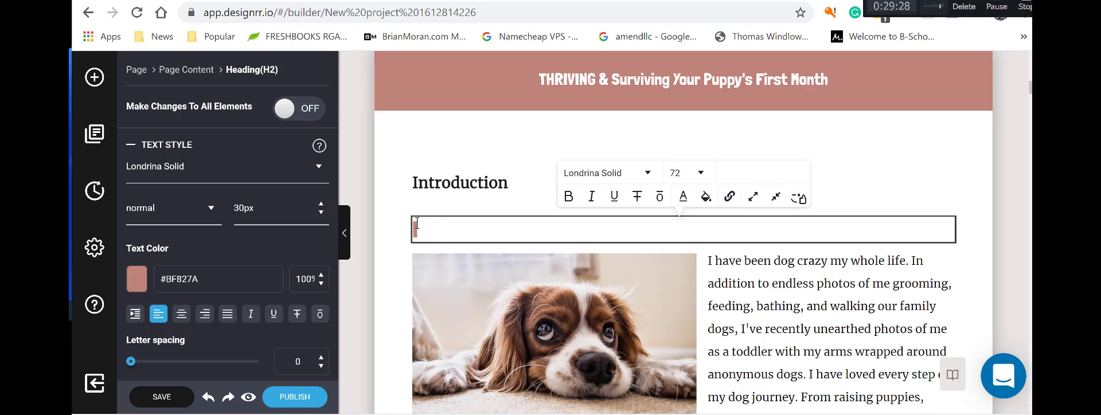
text(NTOR)
key(BackSpace)
key(BackSpace)
text(TRI)
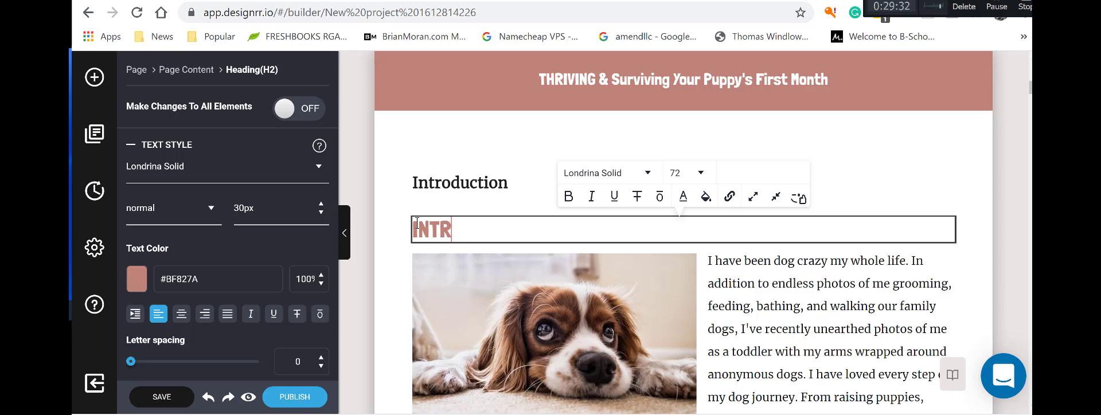
key(BackSpace)
key(BackSpace)
key(BackSpace)
key(BackSpace)
text(I)
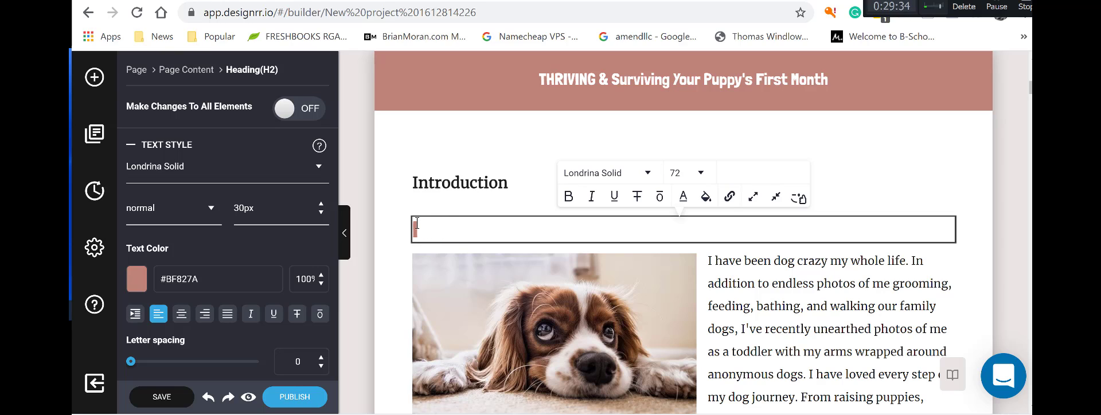
text(ntroduction)
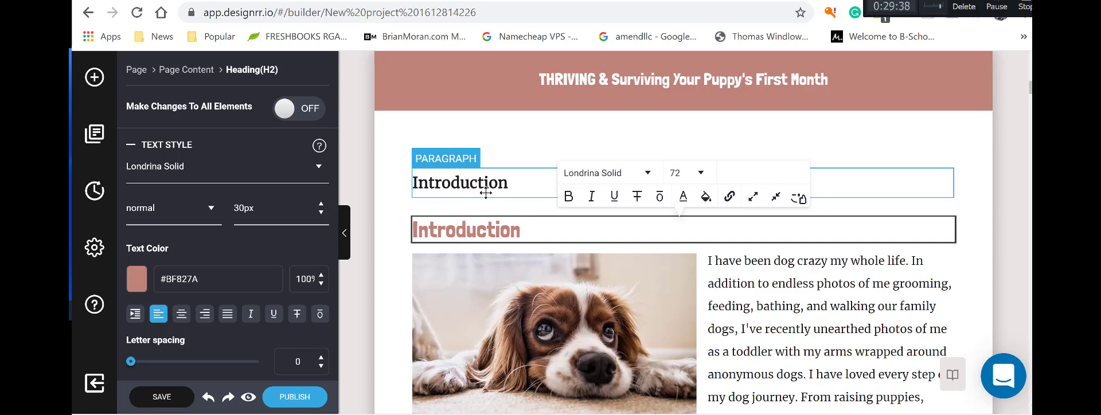
Delete the old plain Introduction paragraph, leaving the new heading selected.
click(683, 184)
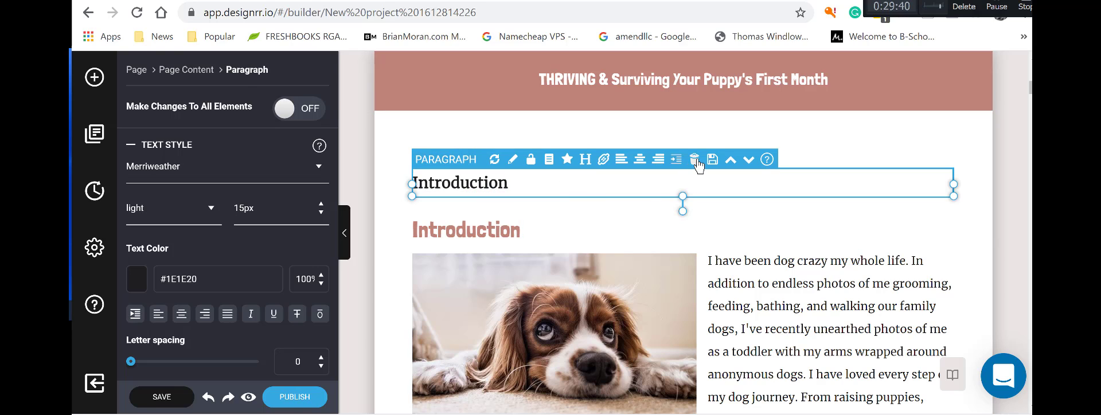
click(694, 159)
click(549, 193)
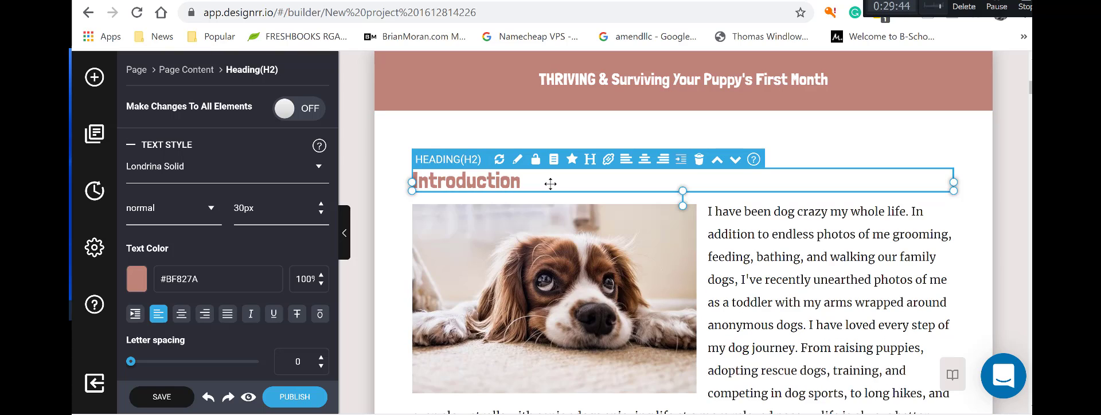
scroll(814, 184, down, 1)
Place a new Heading element near the Chapter 1 title.
scroll(813, 185, down, 15)
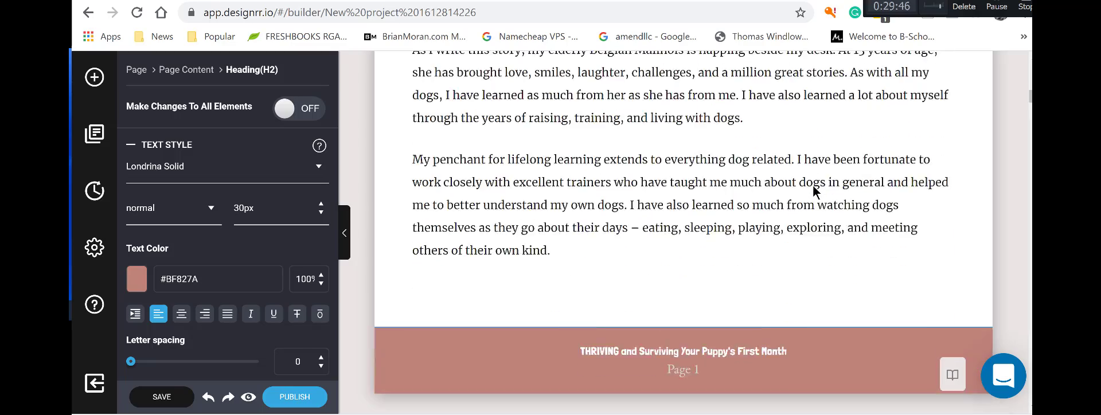
scroll(813, 184, down, 10)
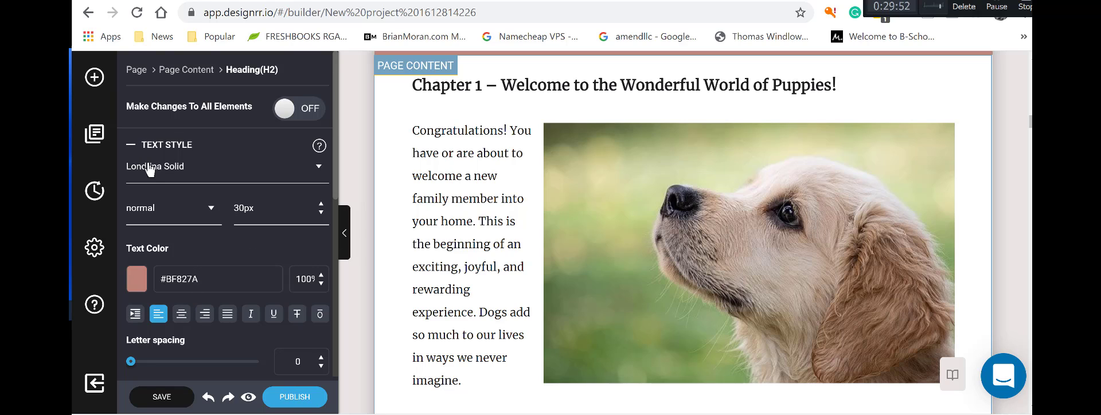
scroll(244, 287, down, 6)
scroll(242, 283, up, 6)
click(94, 80)
drag(159, 163, 474, 125)
Copy the Chapter 1 title text; the context-menu paste fails with a clipboard warning.
click(599, 89)
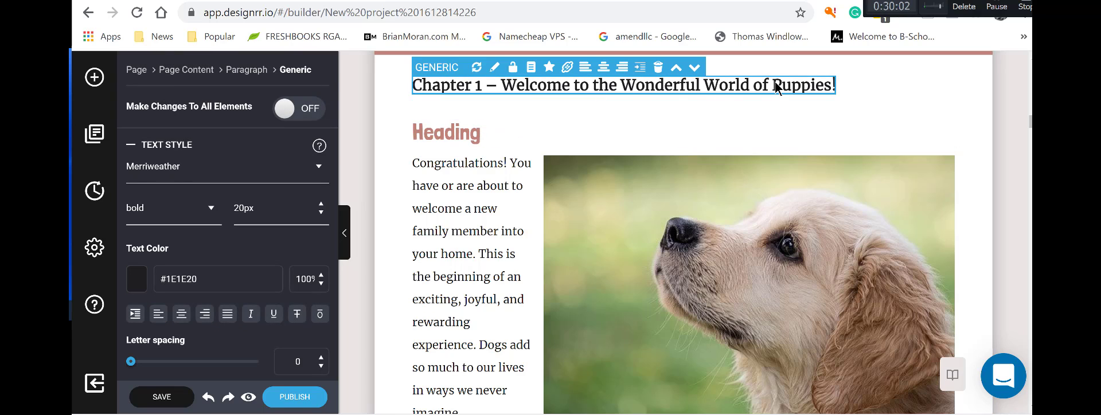
click(802, 84)
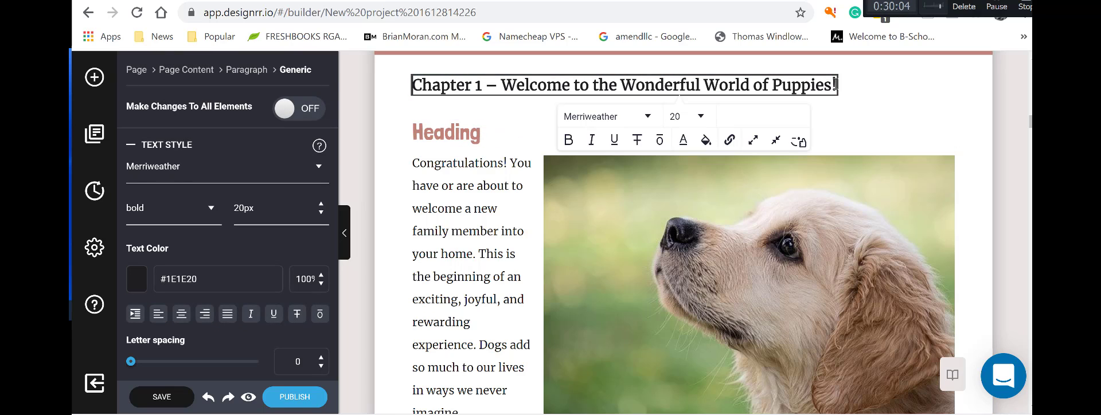
drag(836, 85, 409, 86)
right_click(512, 113)
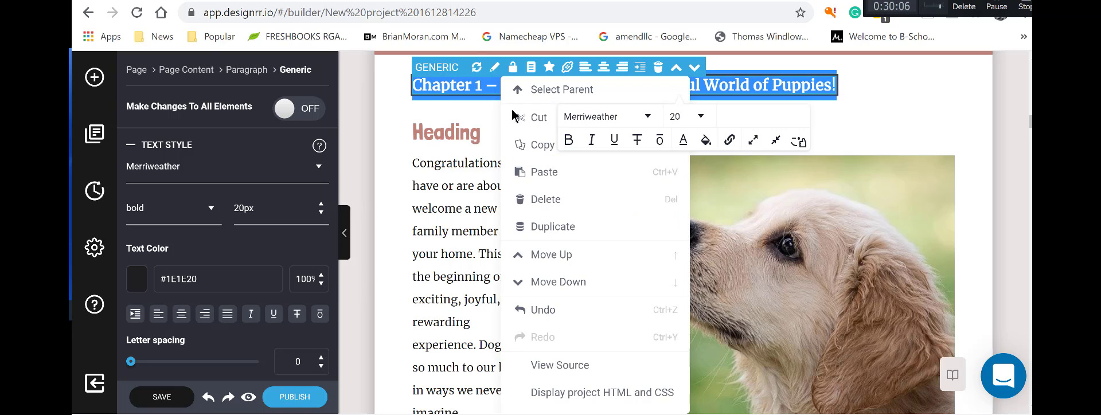
click(539, 146)
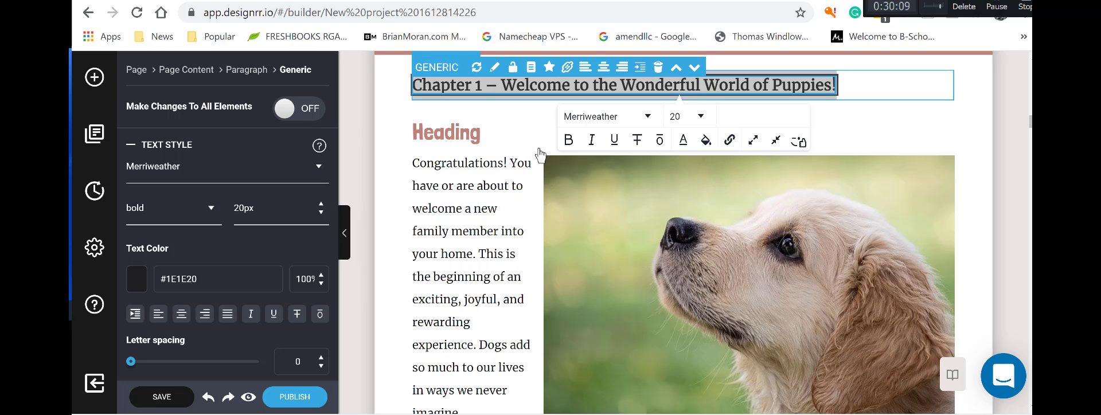
double_click(484, 137)
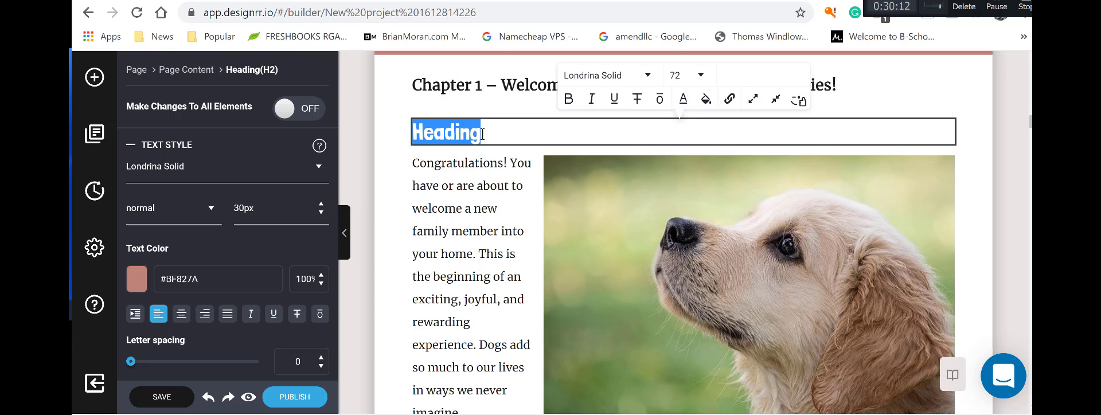
right_click(483, 135)
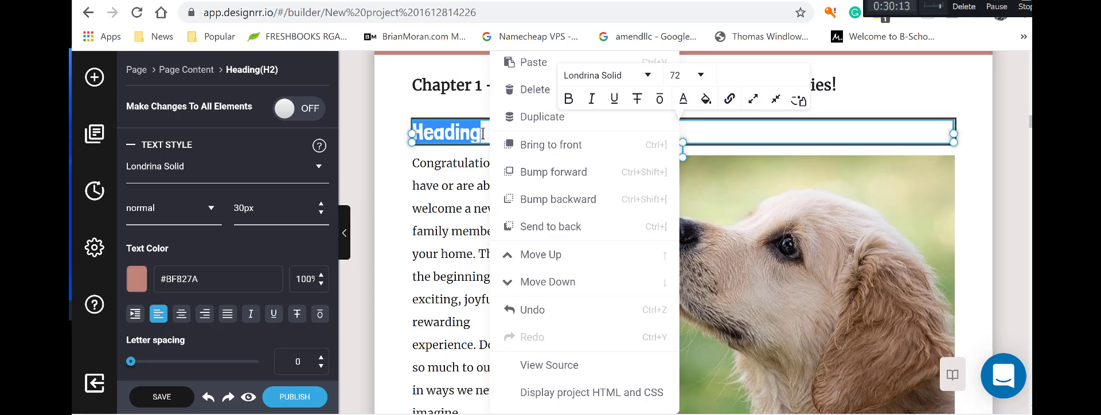
click(533, 63)
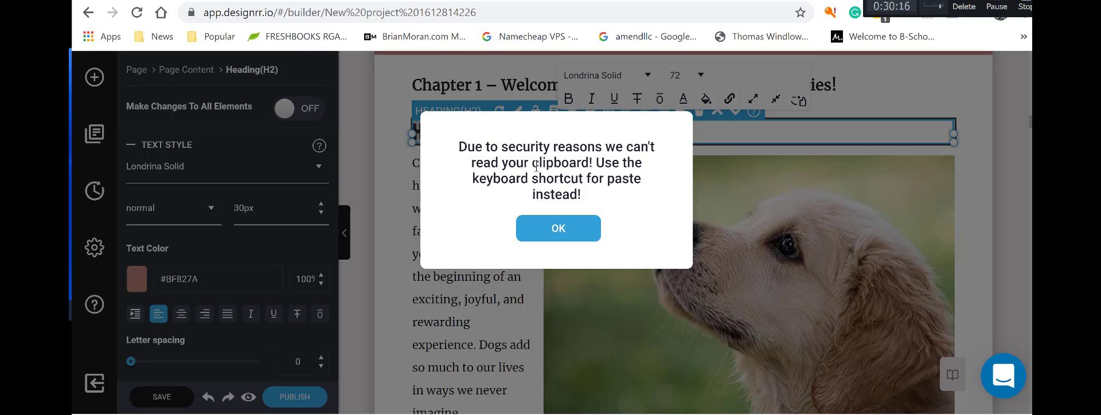
click(545, 229)
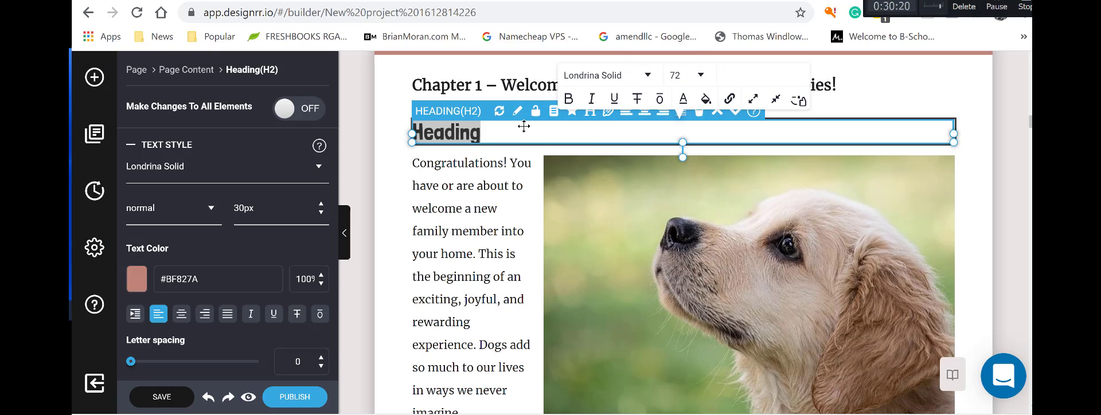
Paste the Chapter 1 title over the 'Heading' placeholder with Ctrl+V and select the old title.
triple_click(458, 85)
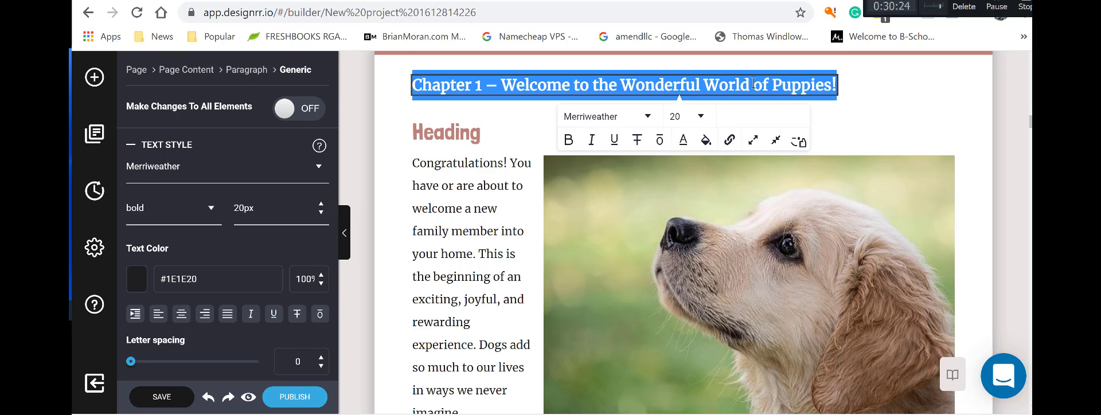
click(480, 132)
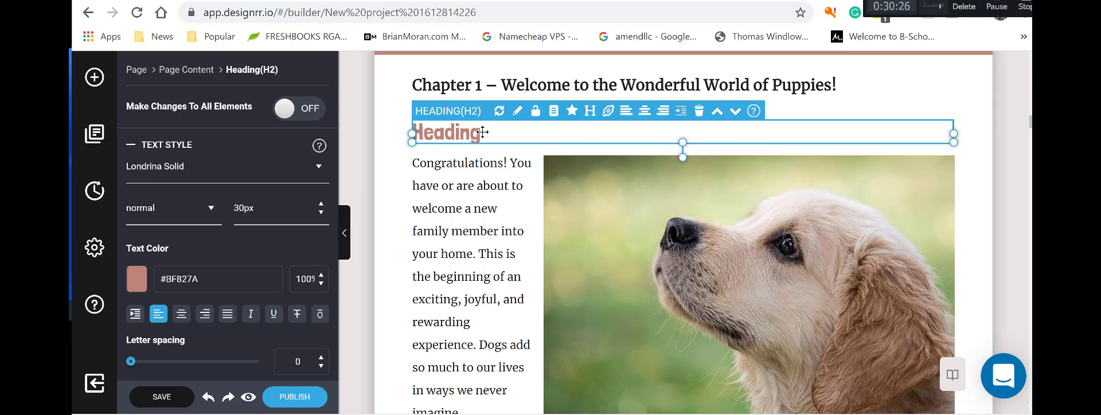
click(483, 133)
drag(482, 132, 405, 136)
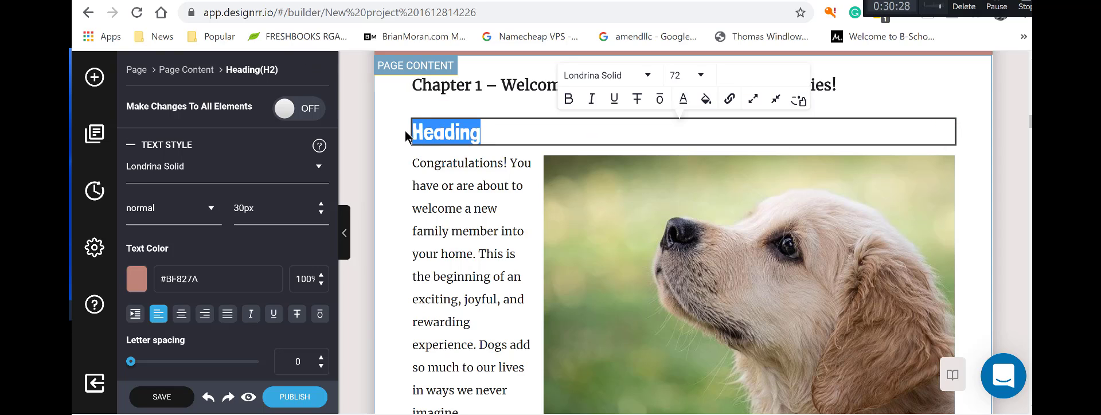
key(ctrl+v)
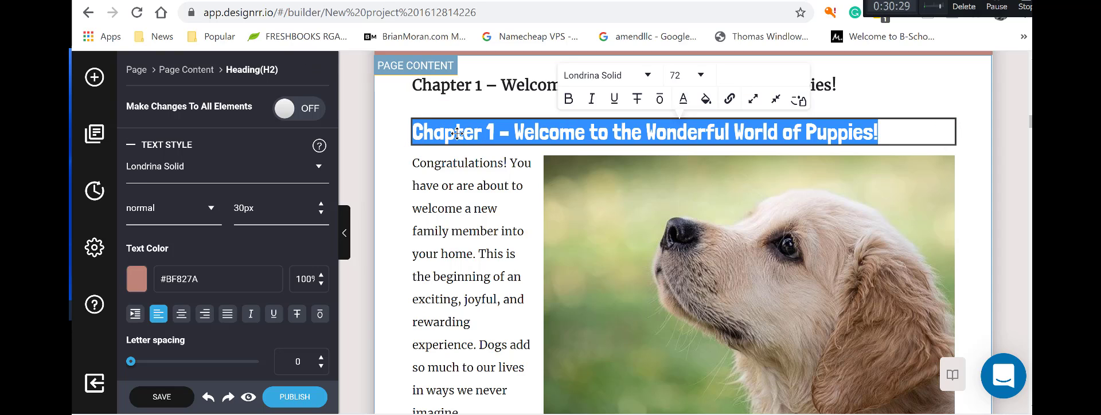
click(849, 94)
click(837, 88)
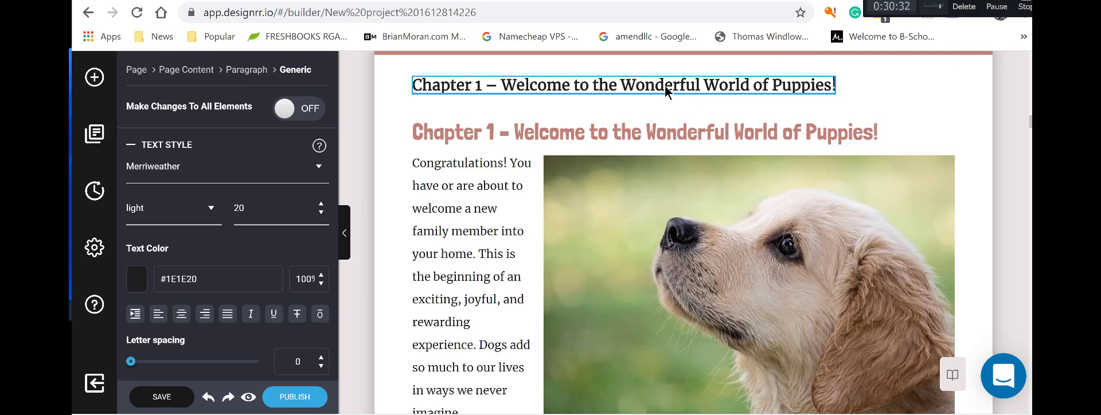
Delete the old plain Chapter 1 title line.
click(657, 69)
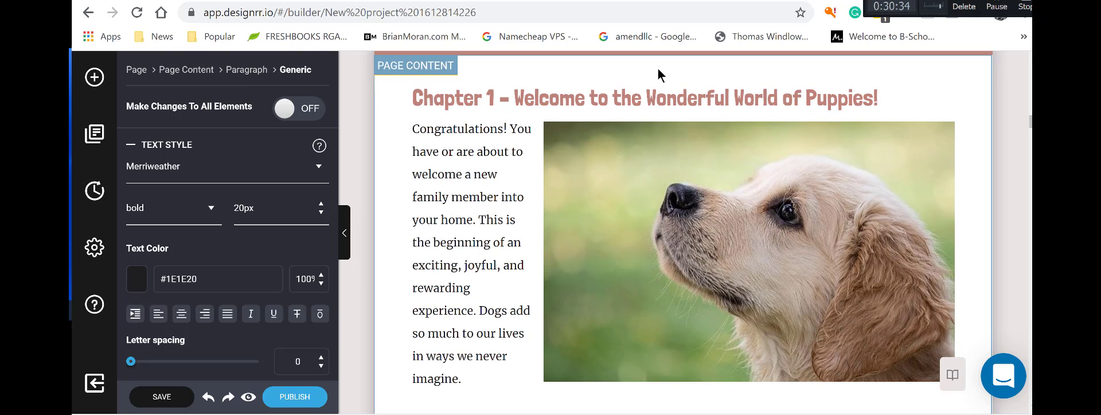
scroll(491, 207, down, 10)
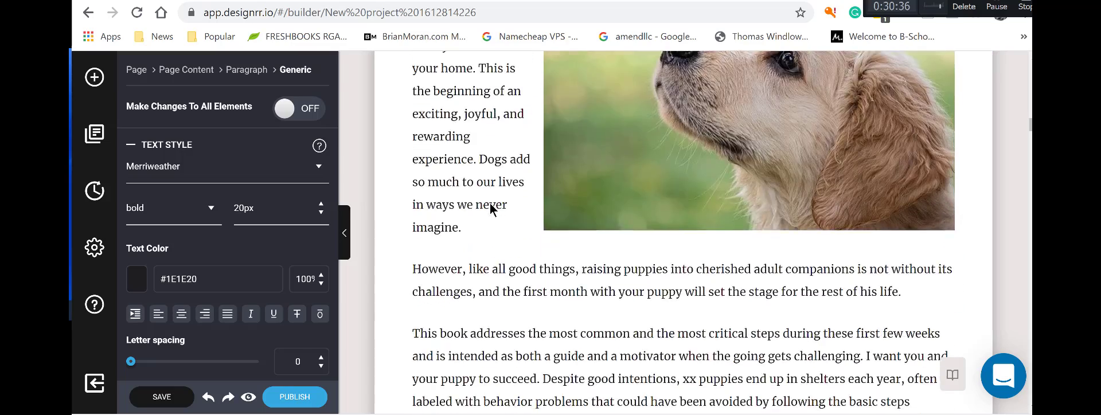
scroll(490, 206, up, 15)
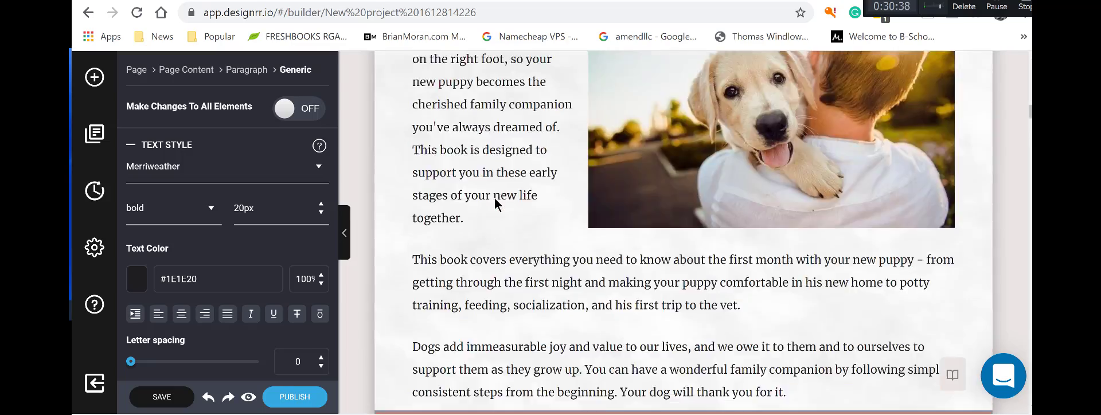
scroll(495, 205, up, 10)
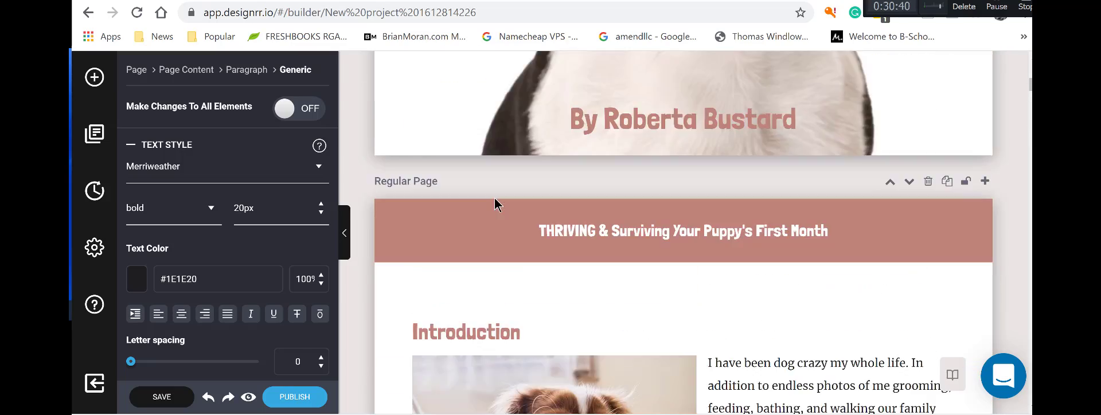
scroll(495, 205, up, 5)
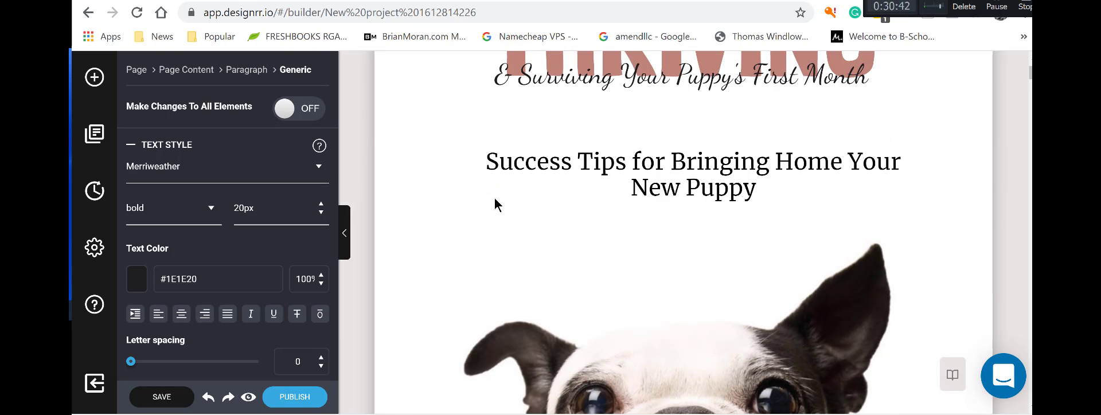
scroll(494, 204, down, 10)
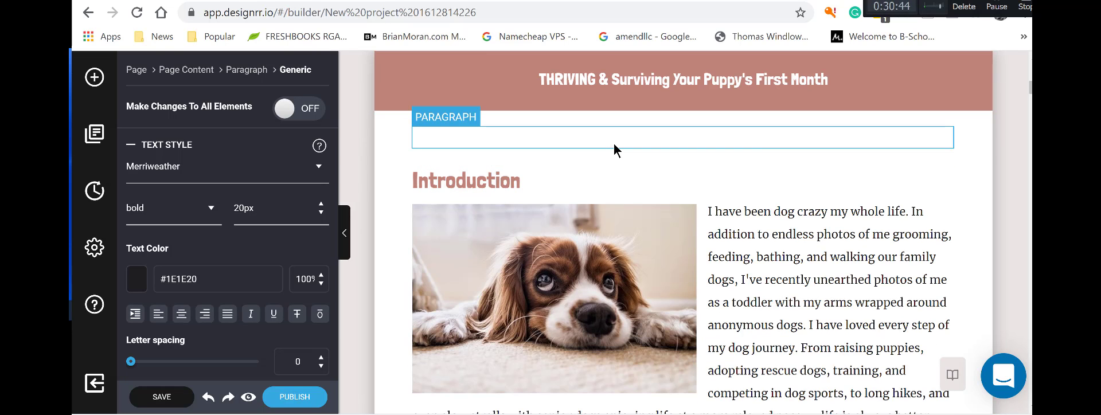
Delete the empty paragraph above the Introduction heading and scroll down to Chapter 2.
click(831, 141)
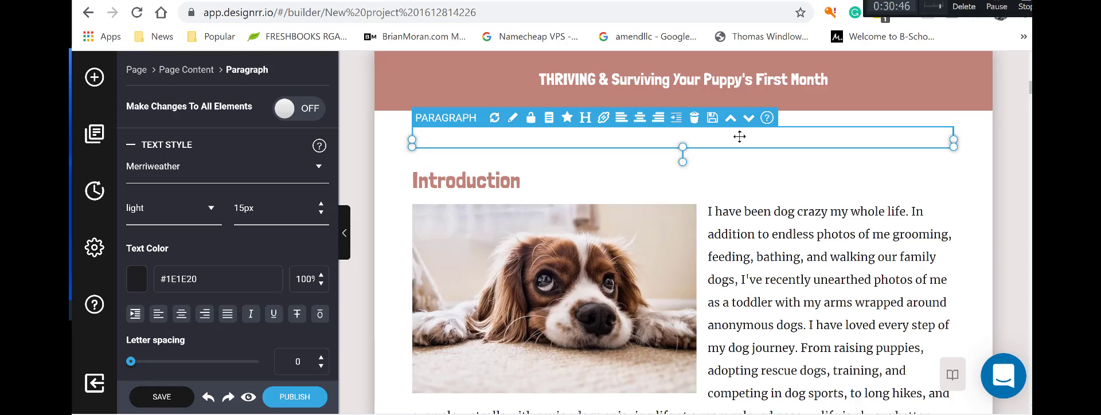
click(692, 122)
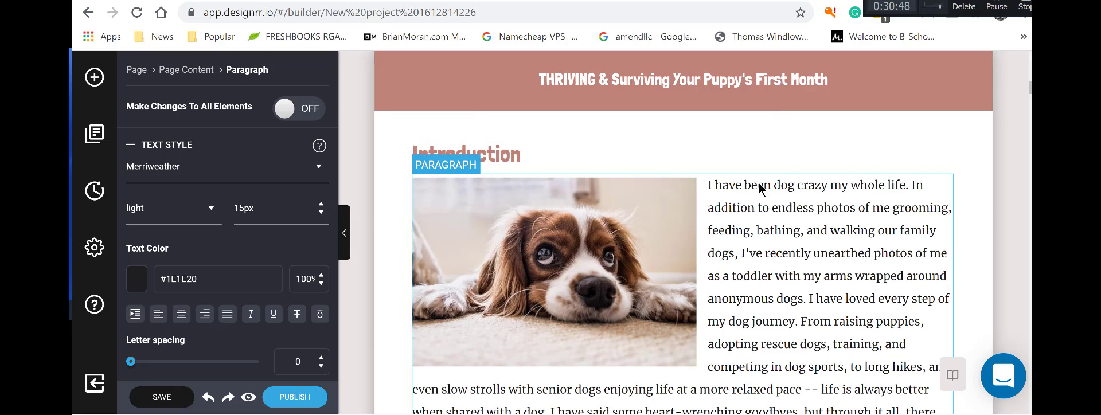
scroll(762, 189, down, 10)
scroll(790, 197, down, 15)
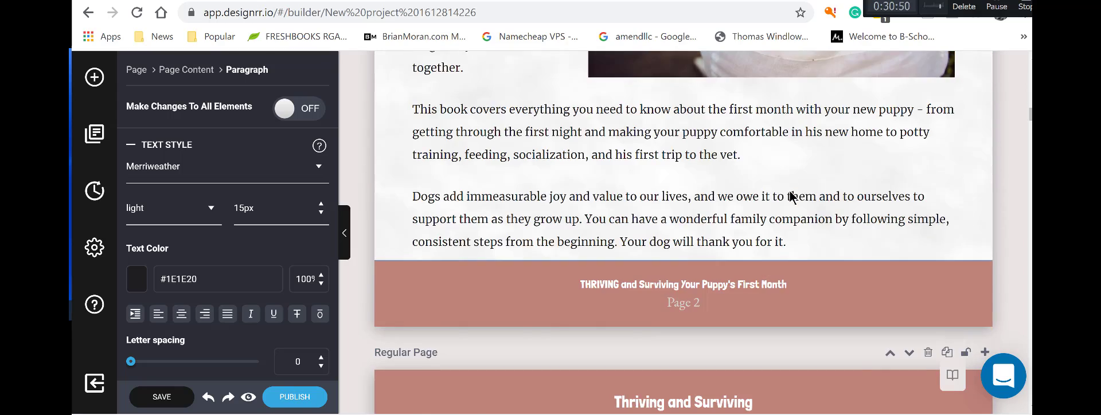
scroll(790, 197, down, 15)
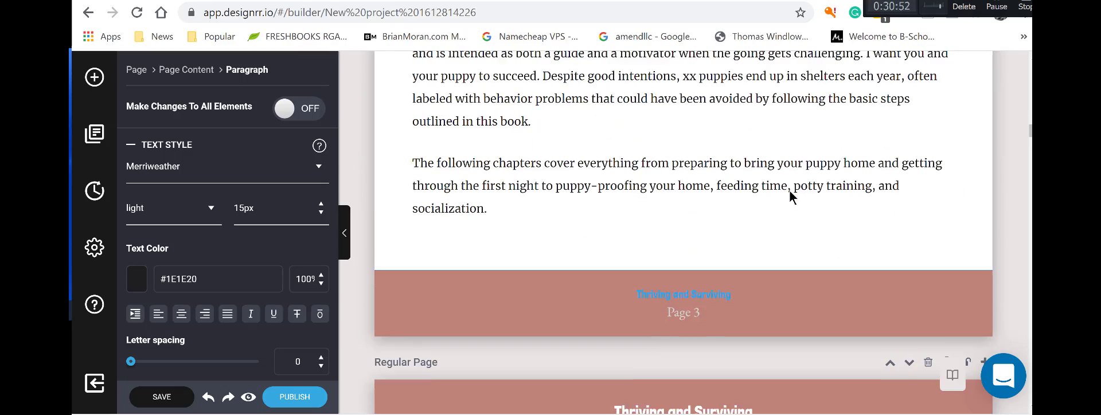
scroll(790, 197, down, 8)
scroll(789, 196, up, 5)
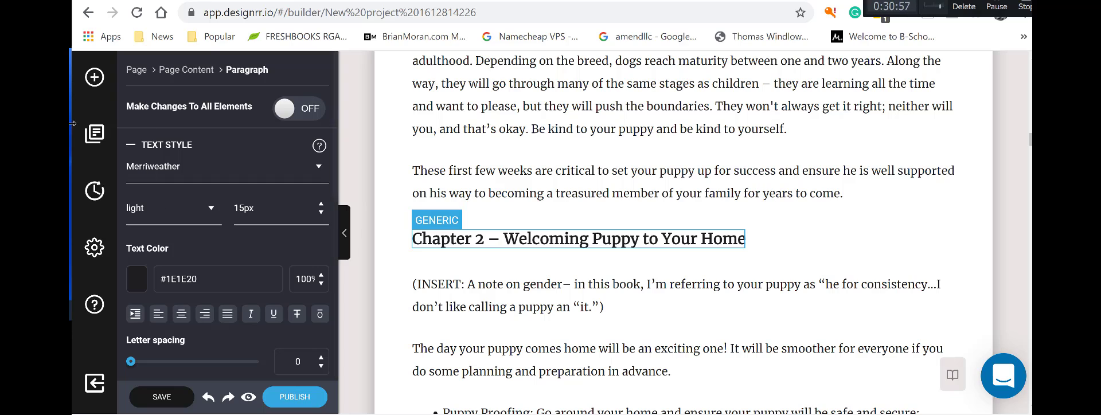
Place a new Heading below the Chapter 2 title and select the title's text.
click(95, 86)
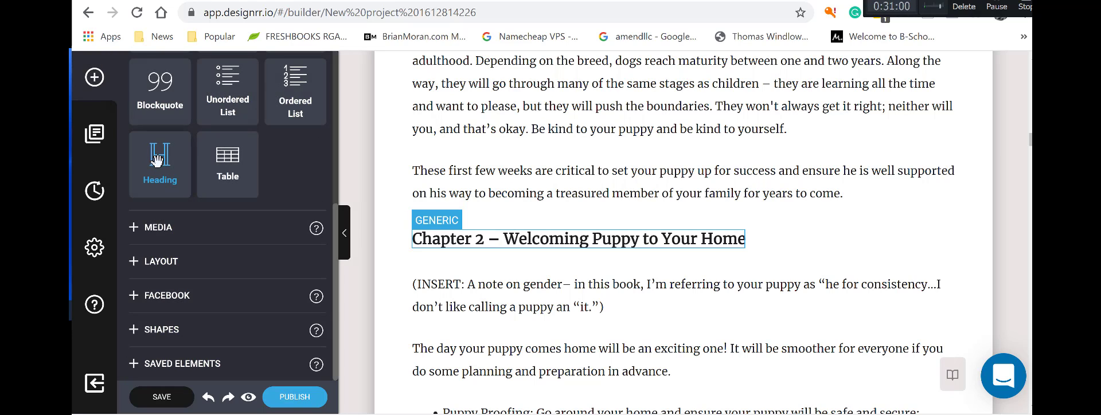
drag(160, 165, 515, 270)
click(591, 234)
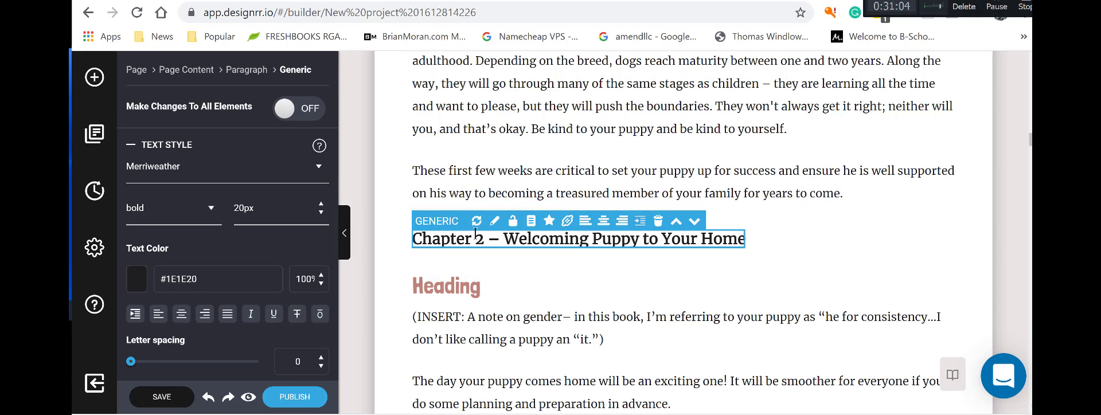
click(414, 236)
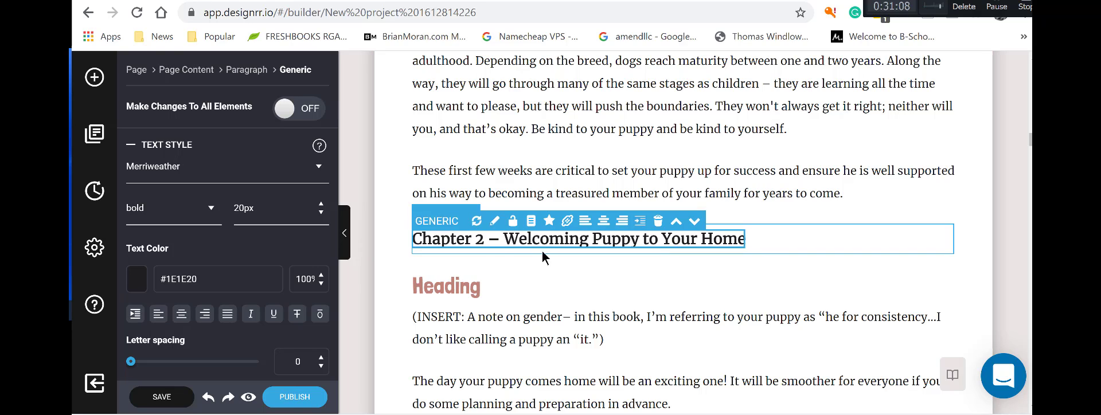
click(676, 243)
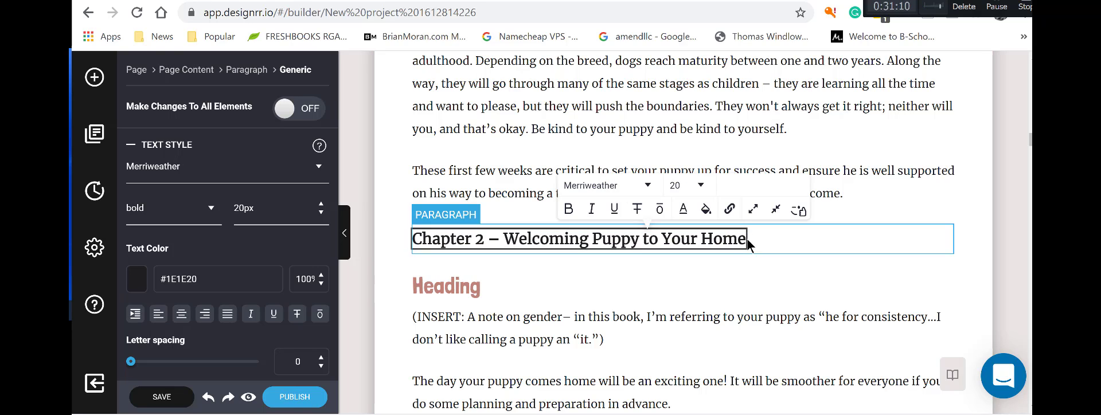
drag(747, 239, 414, 243)
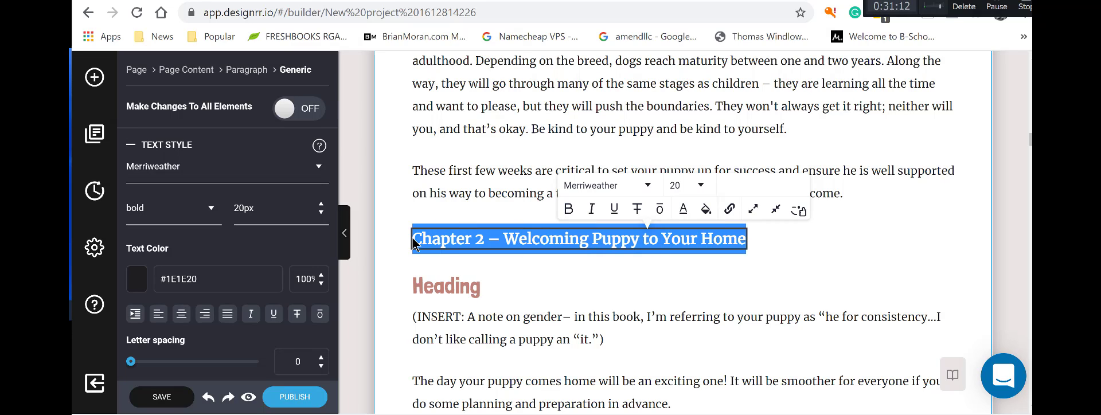
Paste the Chapter 2 title into the new heading and delete the old plain paragraph.
click(456, 288)
drag(480, 288, 416, 287)
key(ctrl+v)
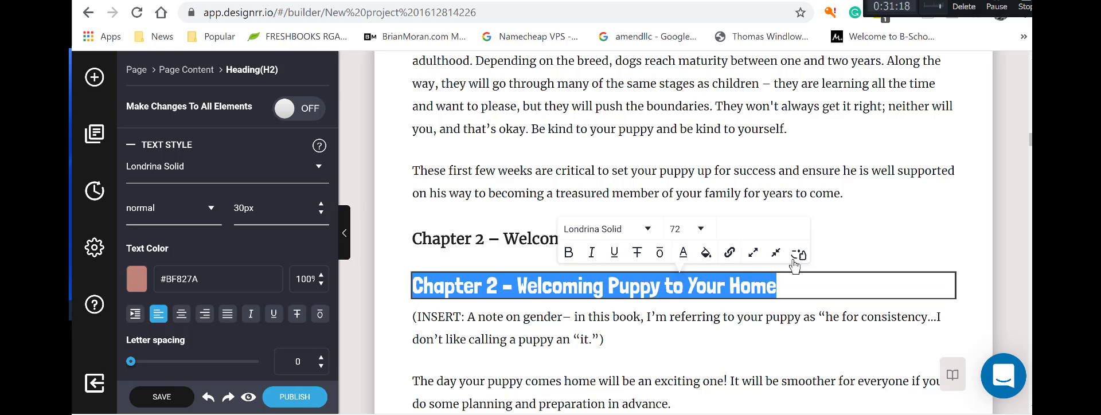
click(769, 239)
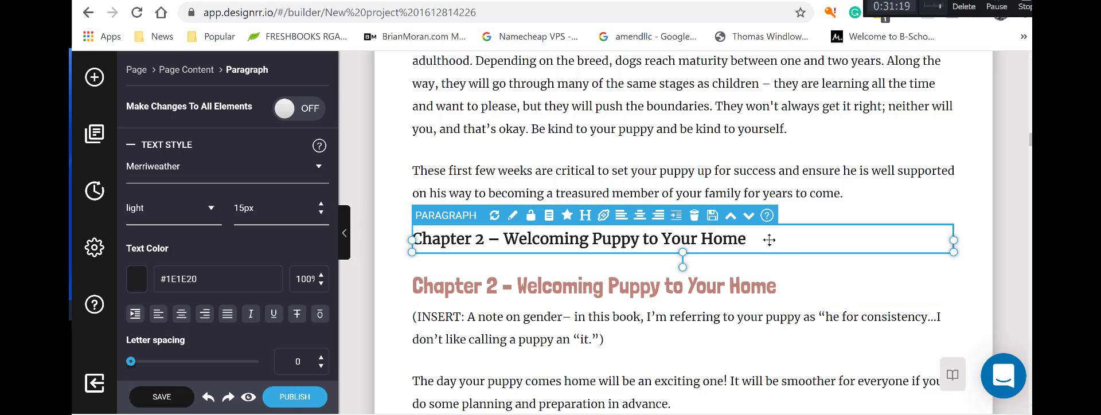
click(695, 217)
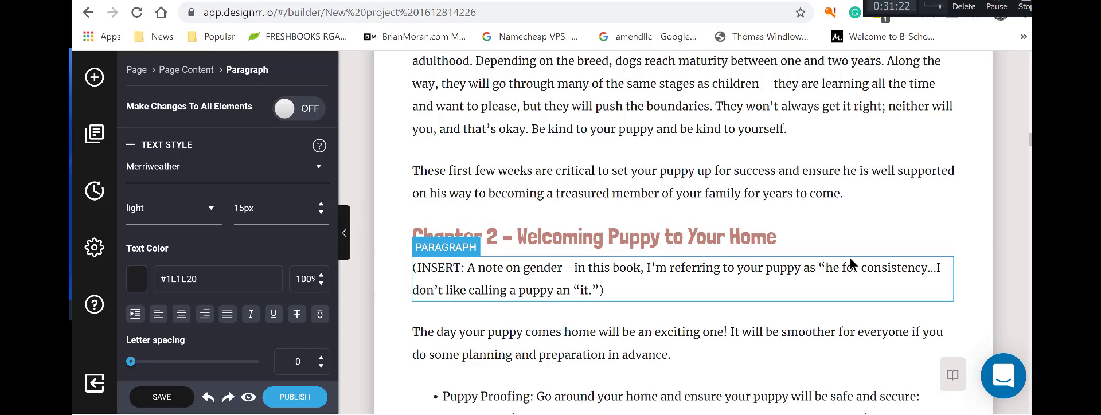
Insert a format-1 Table Of Contents above Introduction, listing Introduction (2), Chapter 1 (4), Chapter 2 (5).
scroll(851, 262, down, 3)
scroll(851, 262, up, 20)
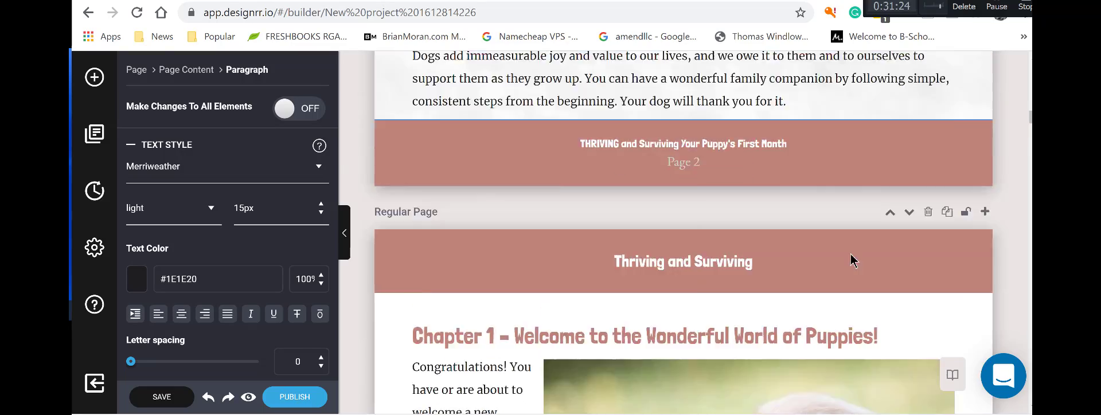
scroll(851, 261, up, 12)
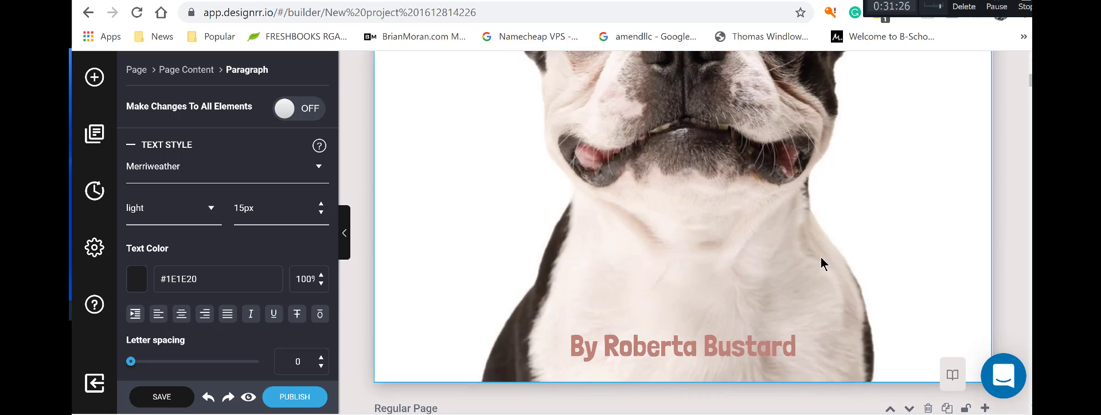
scroll(820, 260, down, 4)
click(95, 76)
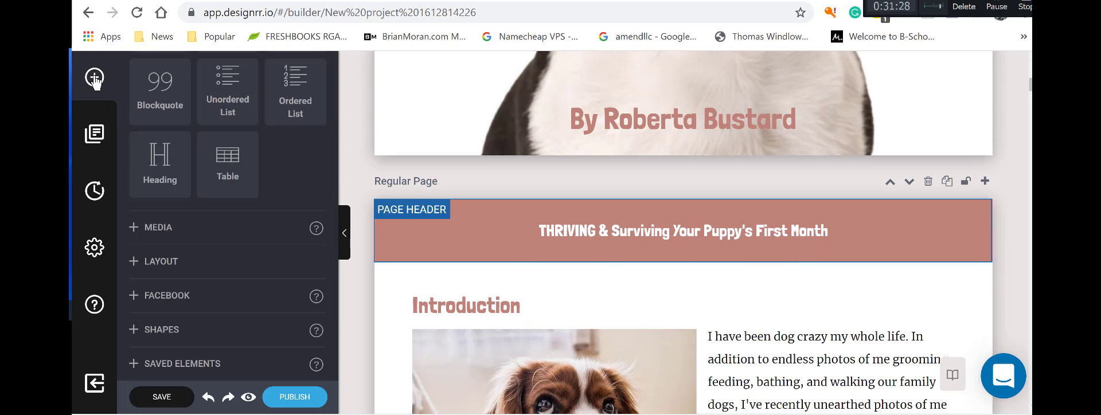
scroll(143, 172, up, 5)
scroll(164, 223, down, 5)
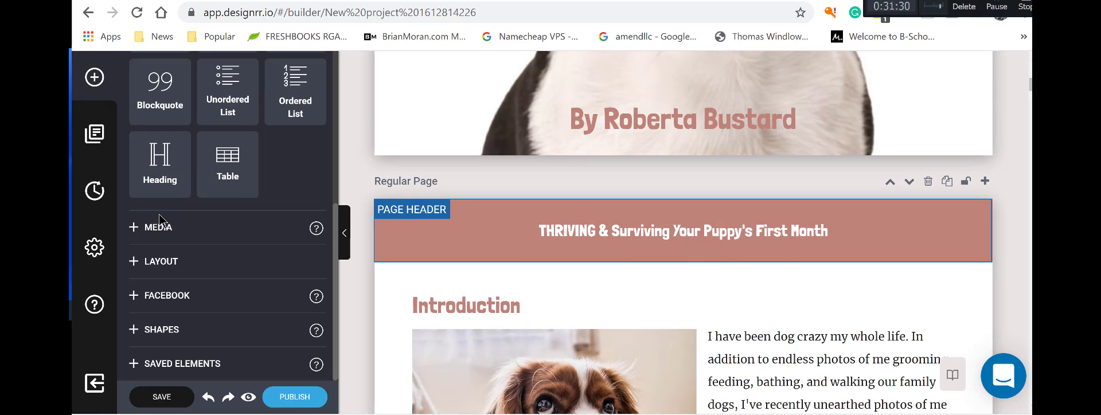
scroll(212, 192, up, 5)
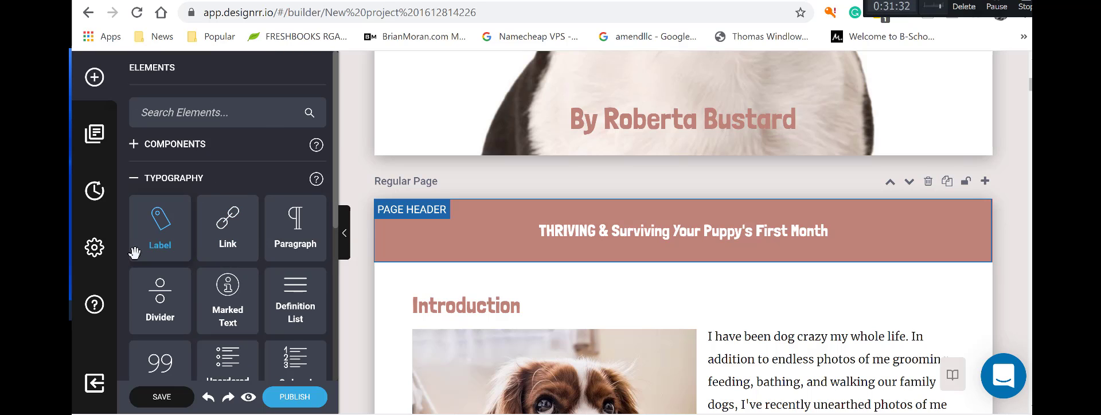
scroll(134, 252, down, 5)
scroll(136, 186, up, 5)
click(138, 146)
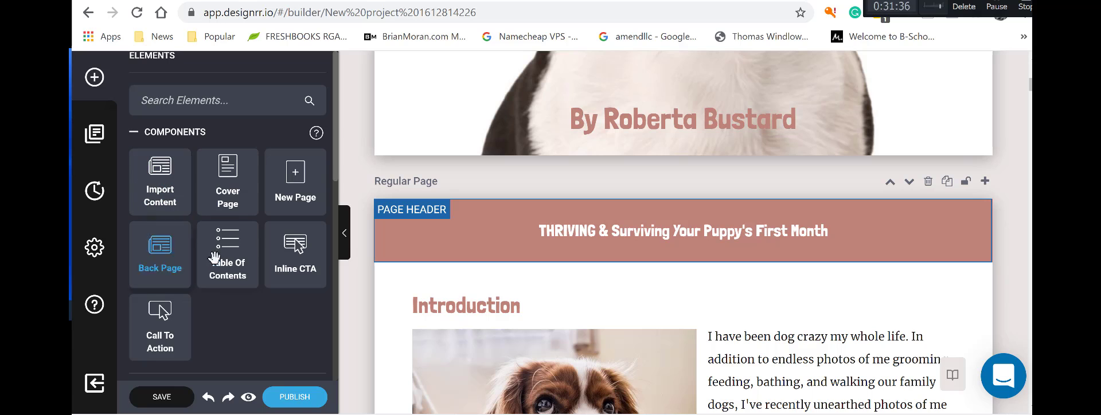
drag(217, 256, 535, 293)
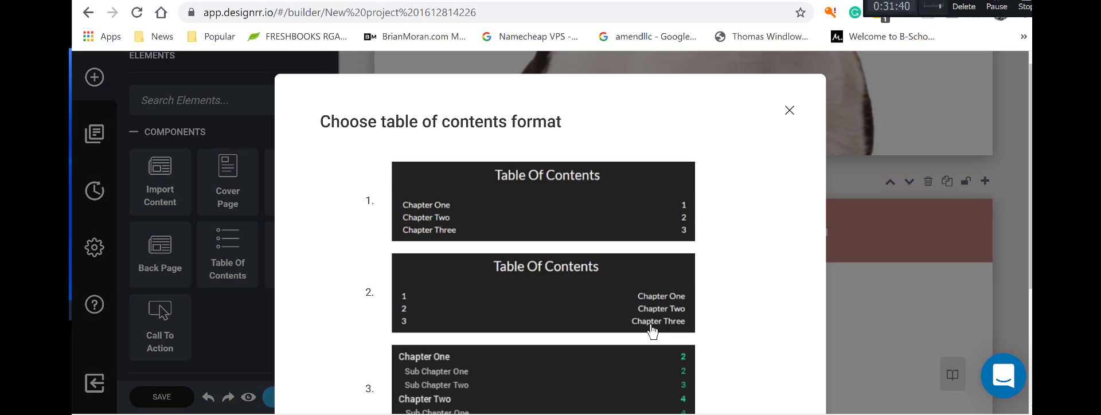
scroll(640, 333, down, 1)
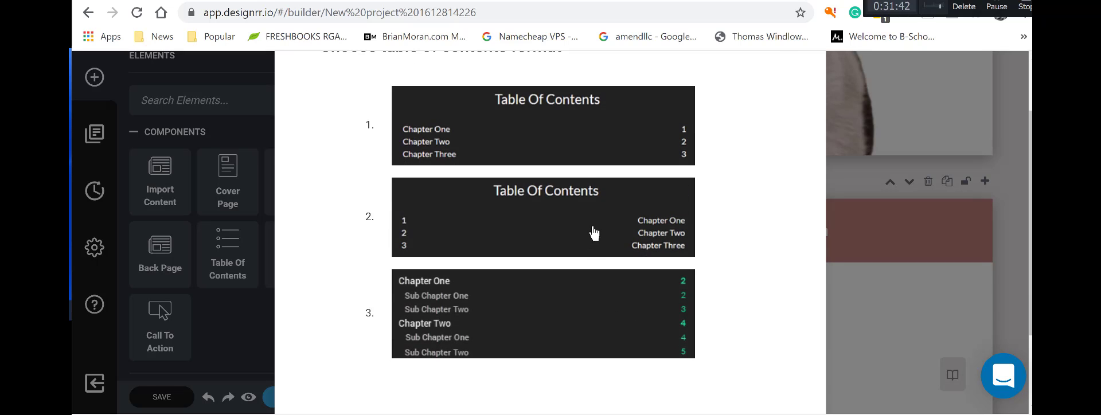
click(586, 152)
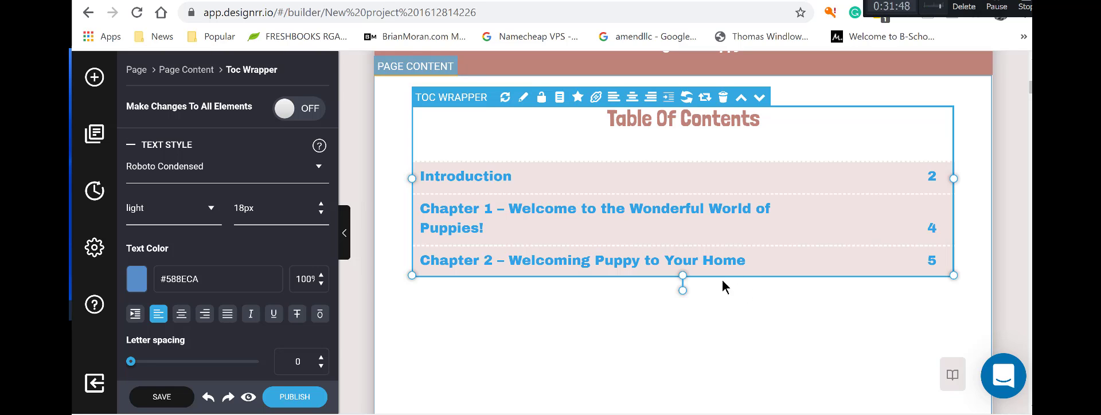
Set the Page Content text colour to #FFFFFF around the table of contents.
click(724, 287)
drag(537, 264, 658, 165)
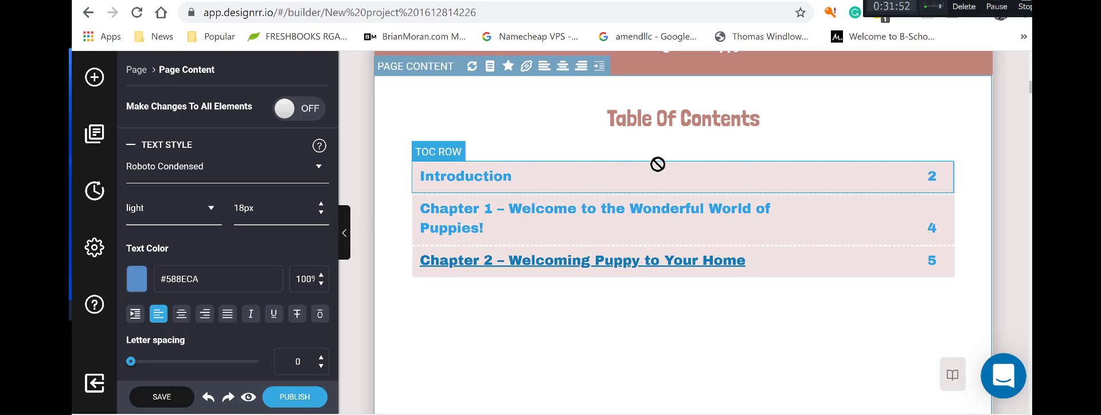
drag(200, 279, 169, 277)
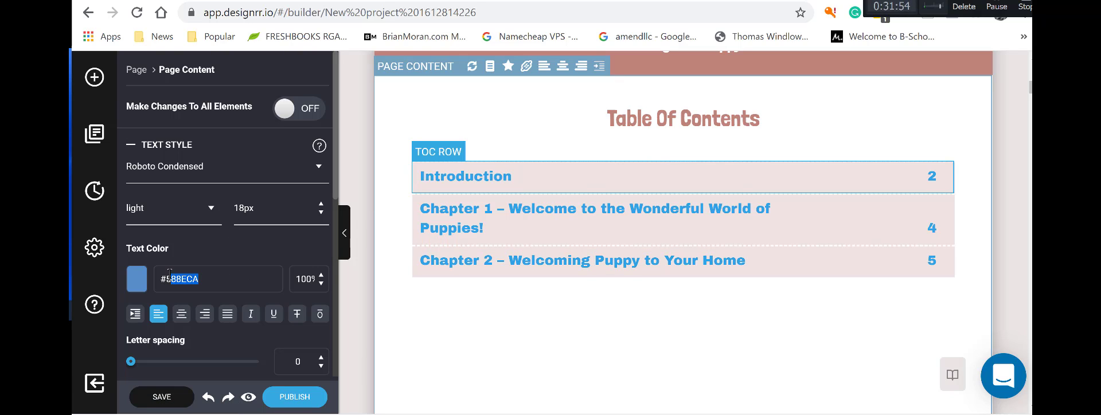
text(fff)
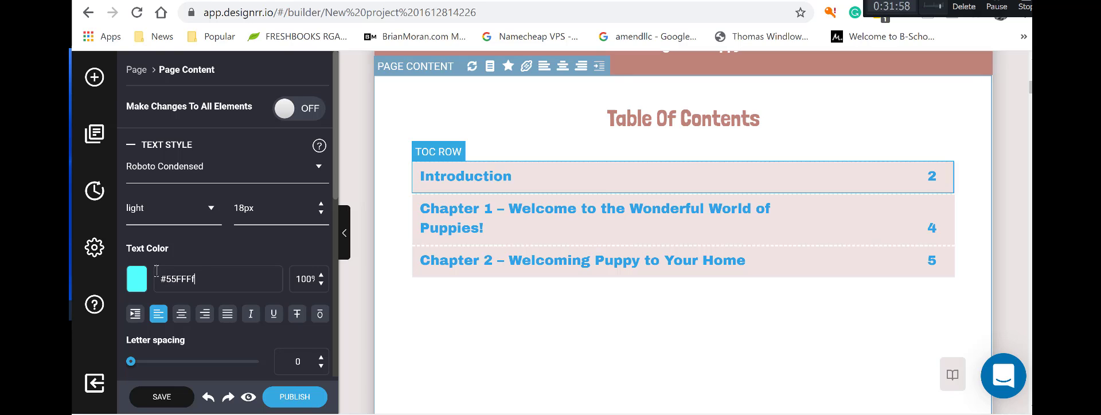
drag(198, 279, 165, 279)
text(ff)
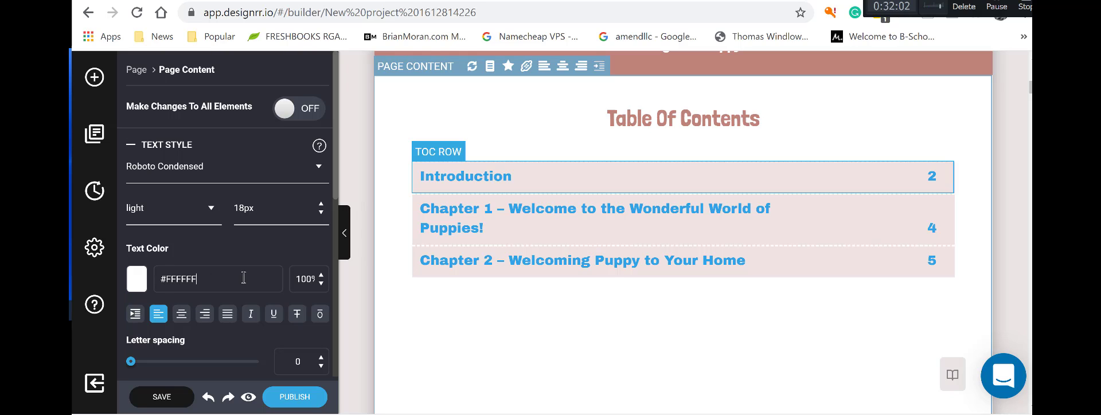
click(611, 278)
click(612, 275)
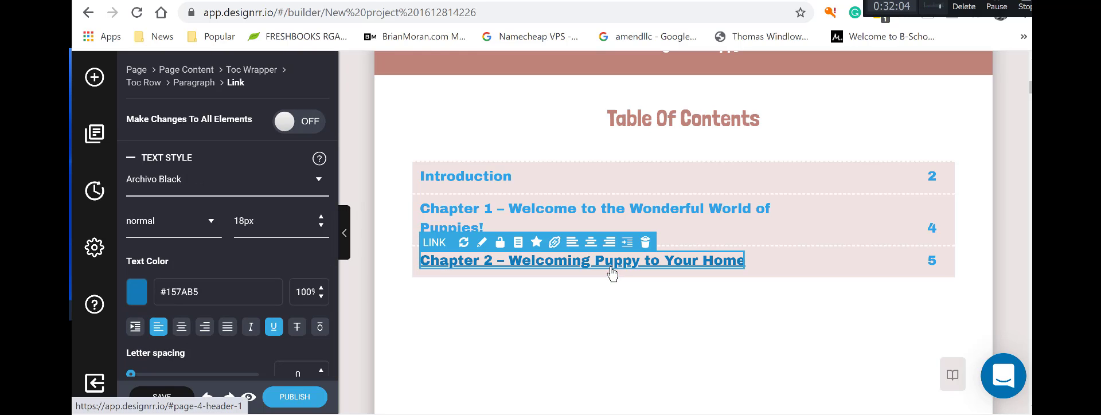
click(554, 243)
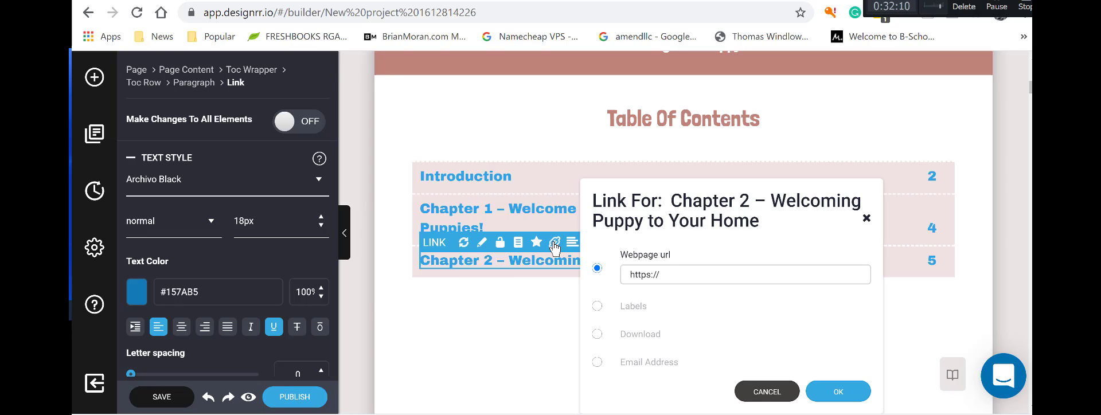
click(515, 297)
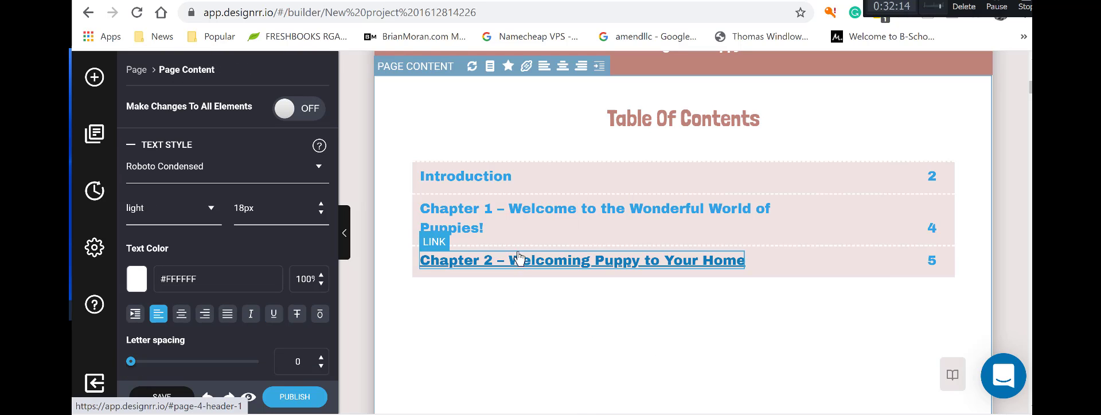
click(502, 184)
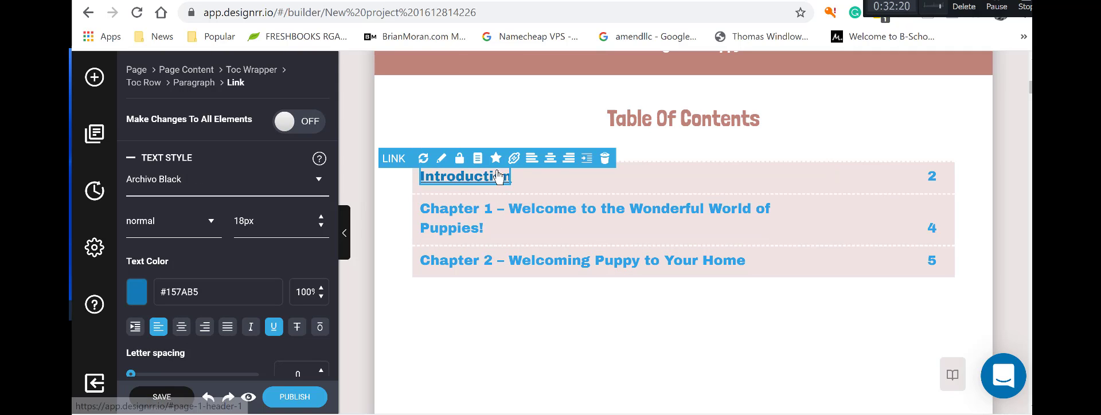
click(514, 160)
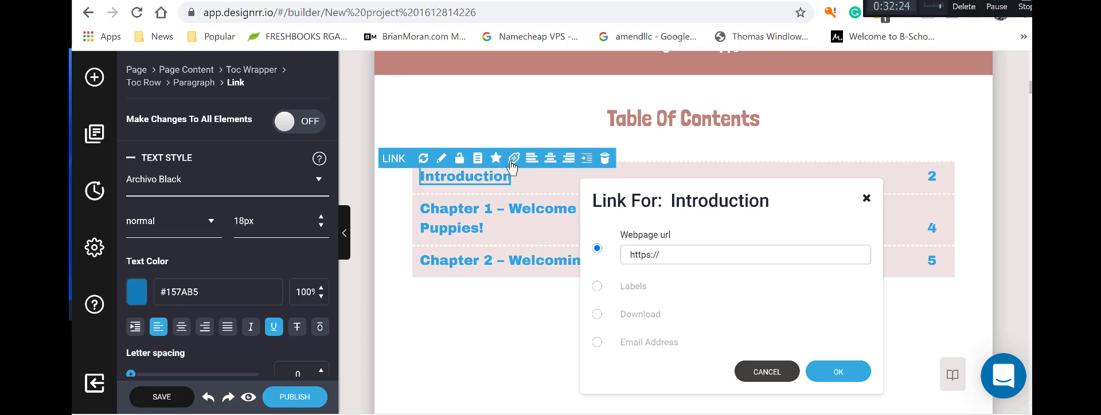
click(866, 199)
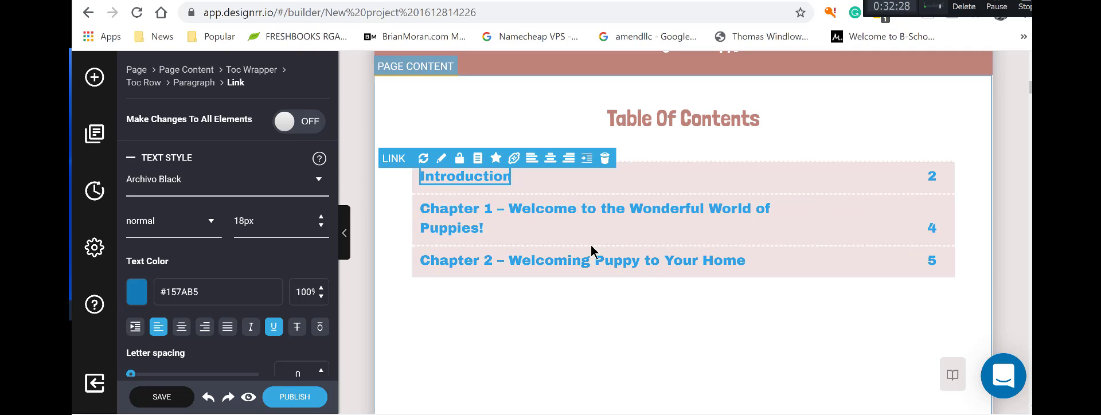
click(574, 216)
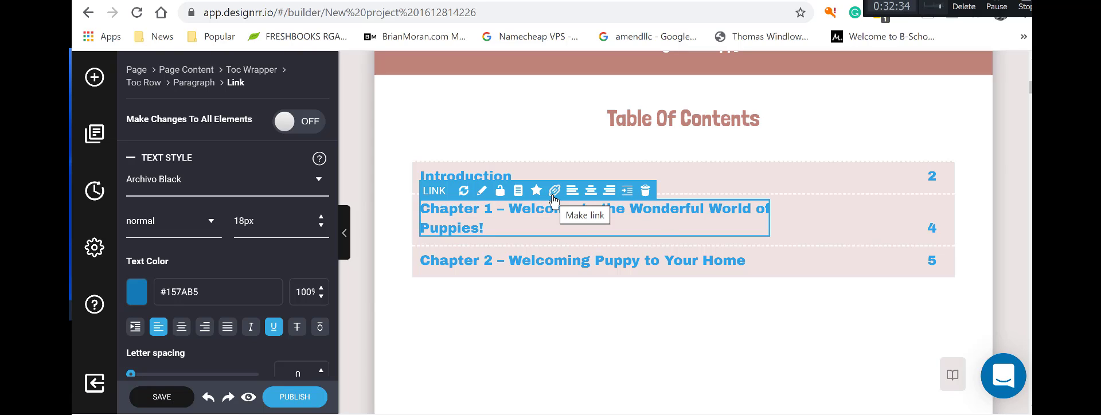
scroll(251, 294, down, 5)
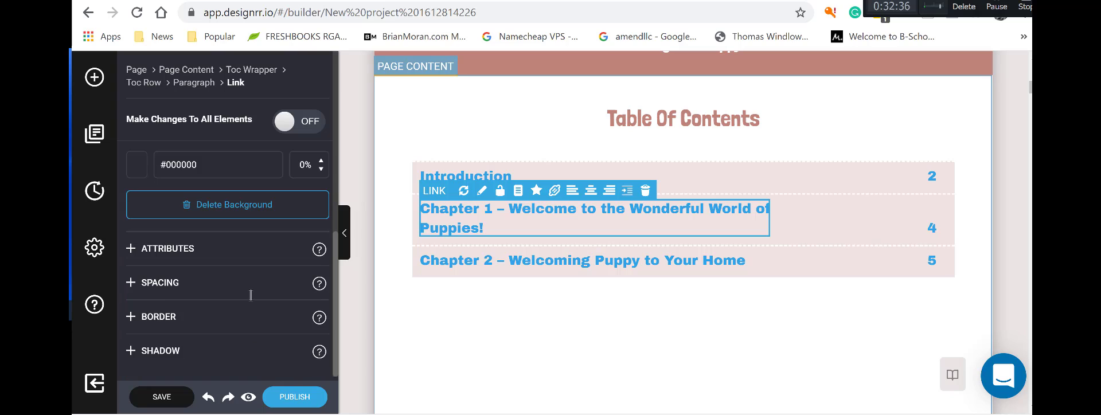
scroll(250, 295, up, 5)
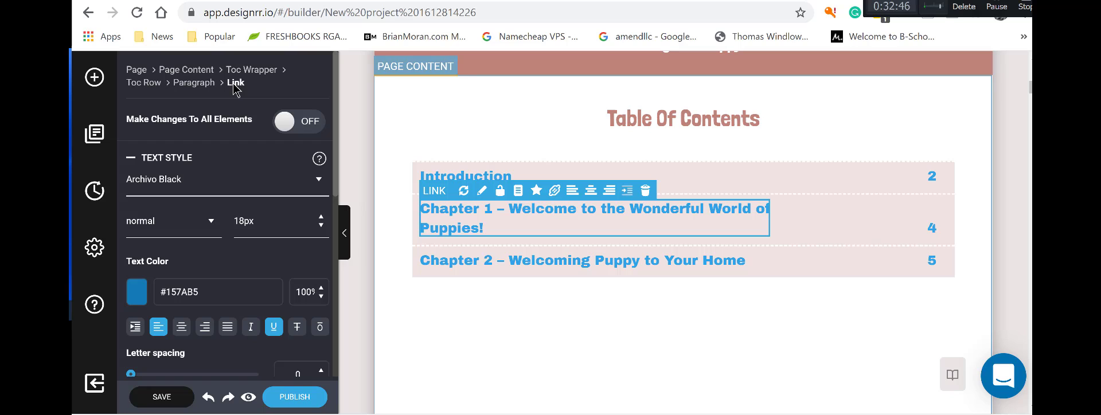
click(554, 190)
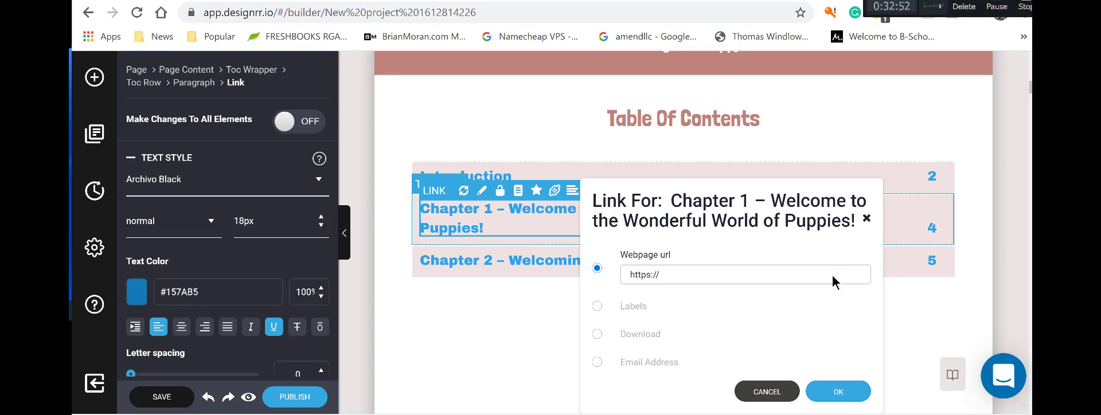
click(756, 392)
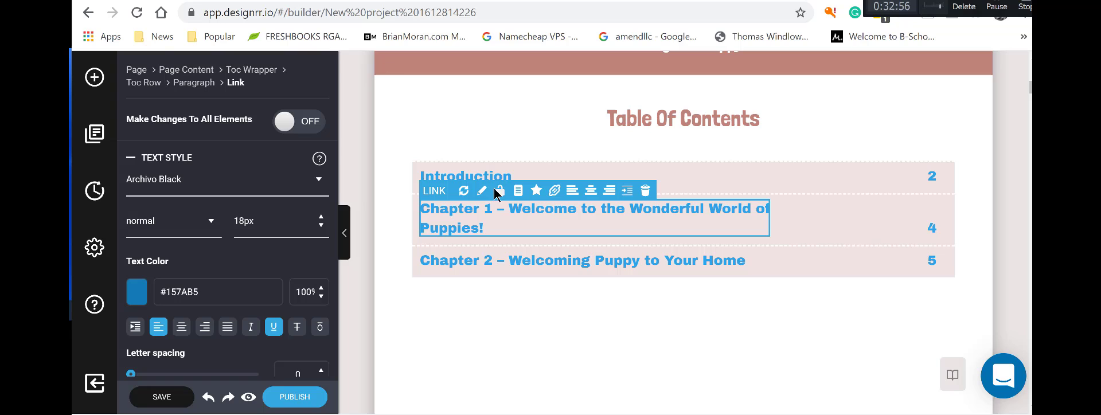
click(522, 311)
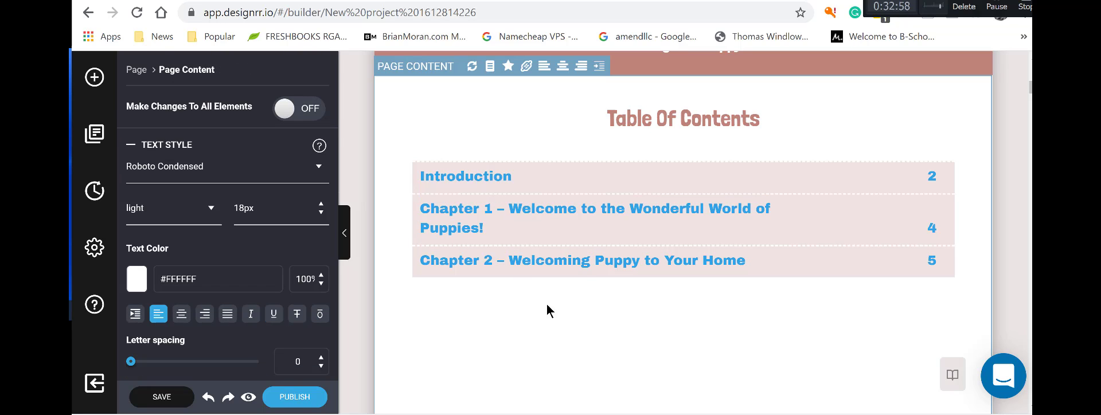
Scroll from the table of contents through Chapters 1–6 down to the patterned Back Page.
scroll(704, 300, down, 2)
scroll(796, 299, up, 4)
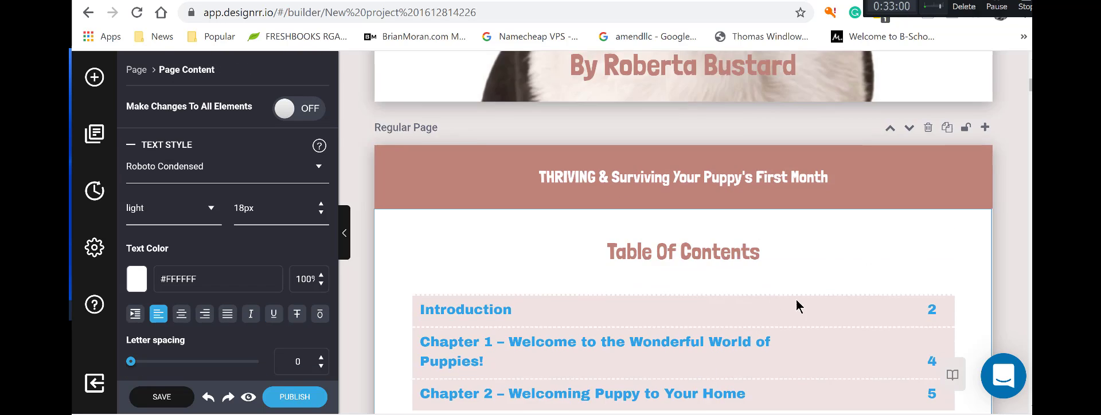
scroll(926, 333, down, 1)
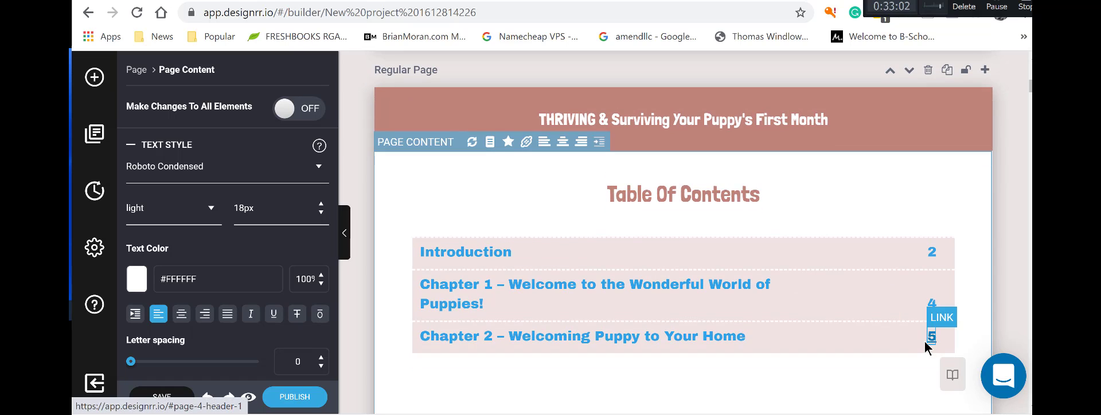
scroll(596, 368, down, 12)
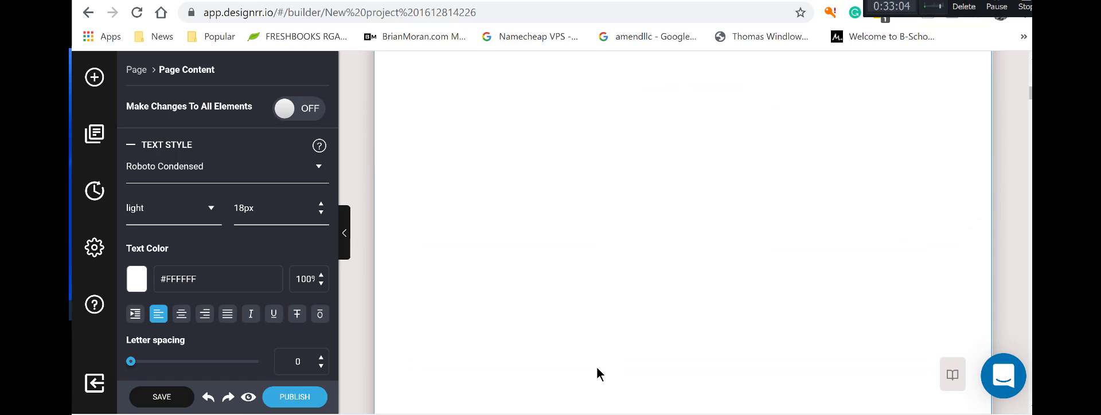
scroll(596, 371, down, 5)
scroll(596, 377, down, 13)
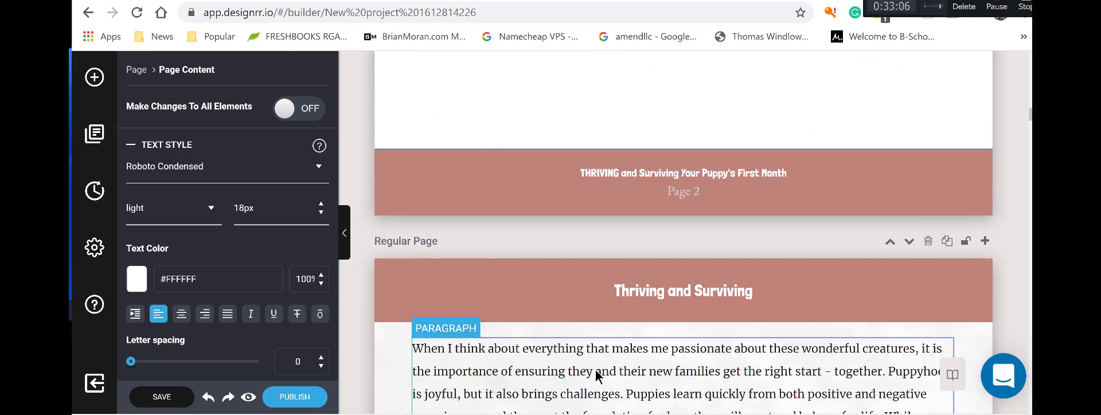
scroll(596, 377, down, 10)
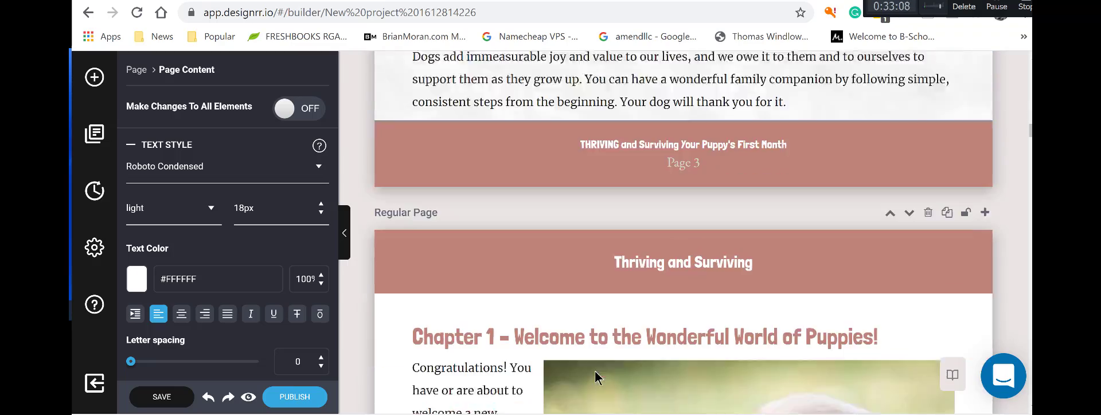
scroll(596, 378, down, 15)
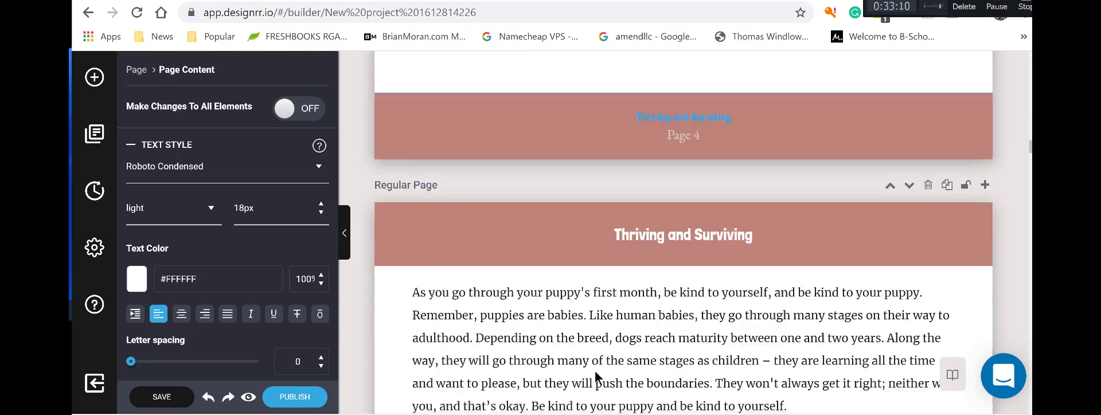
scroll(594, 371, down, 12)
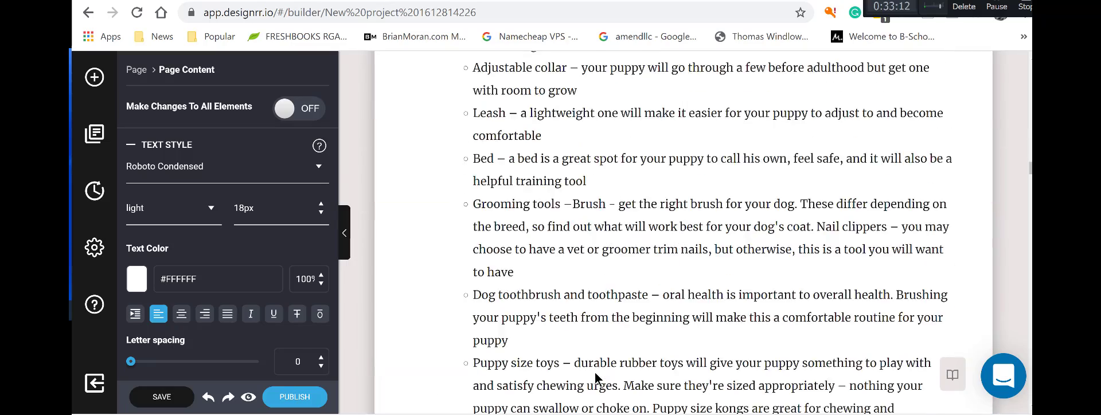
scroll(594, 373, down, 15)
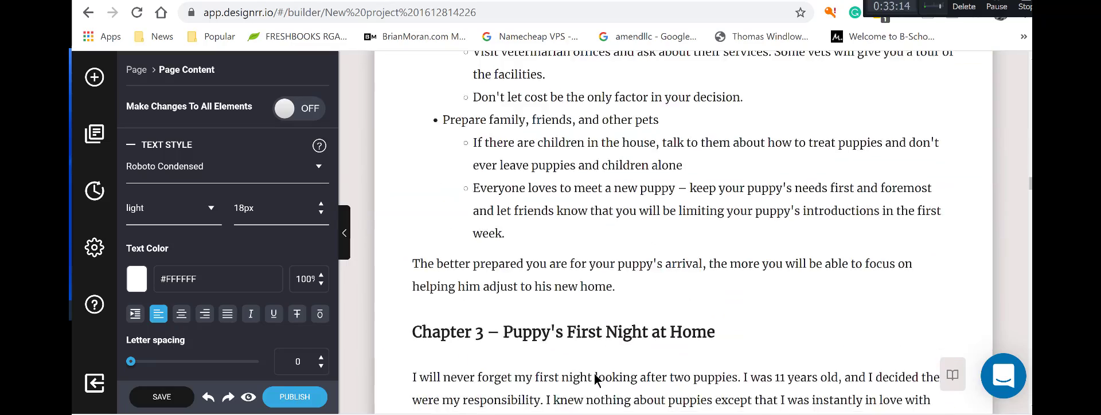
scroll(594, 380, down, 15)
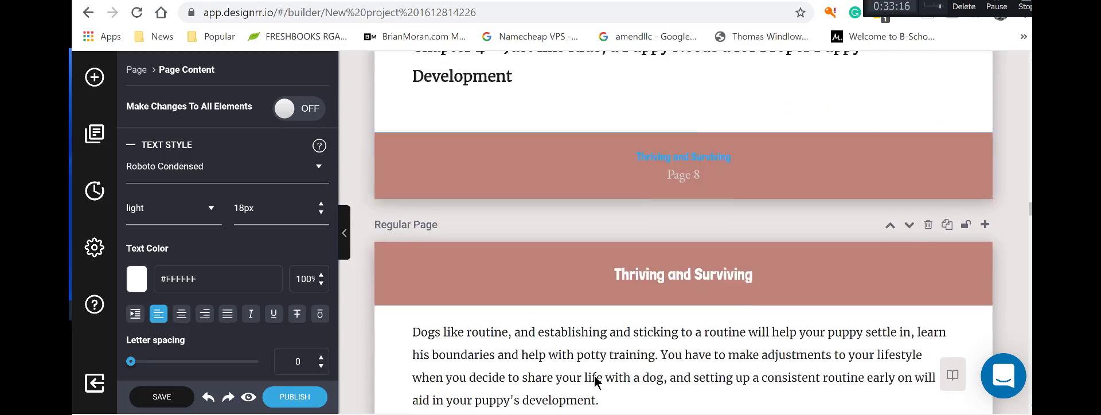
scroll(594, 380, down, 20)
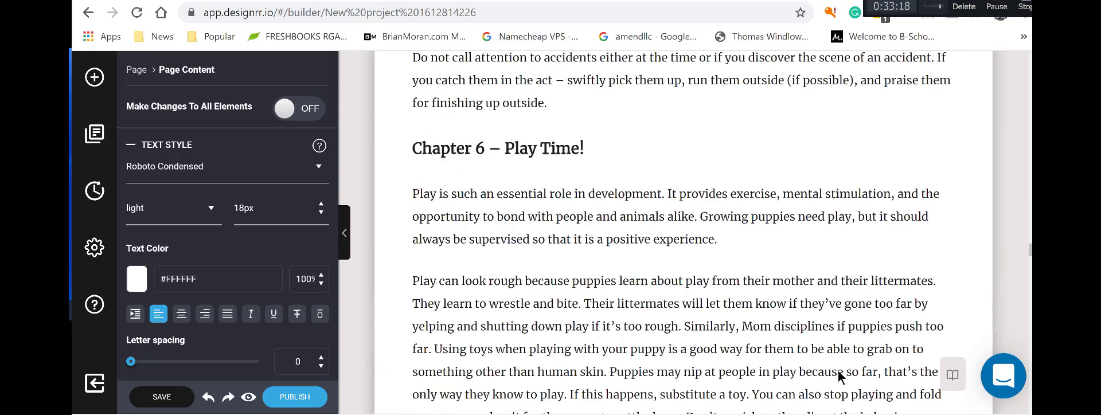
scroll(684, 232, down, 20)
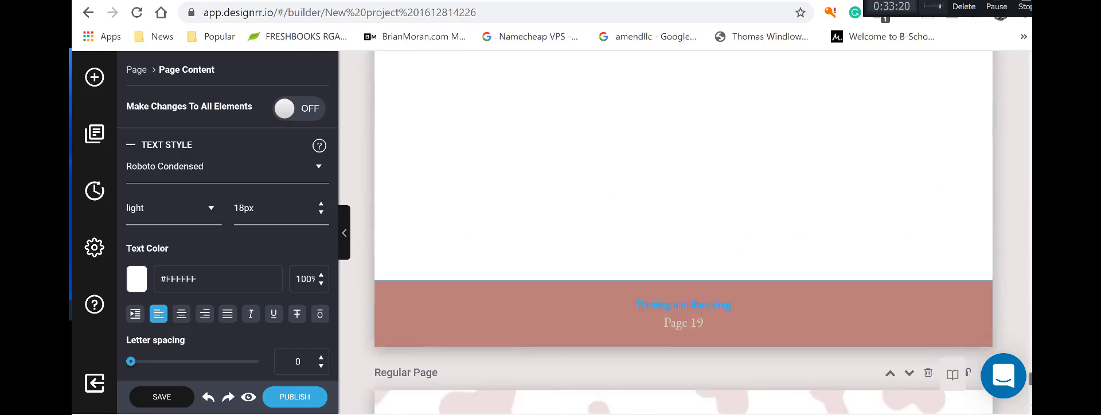
scroll(683, 233, down, 5)
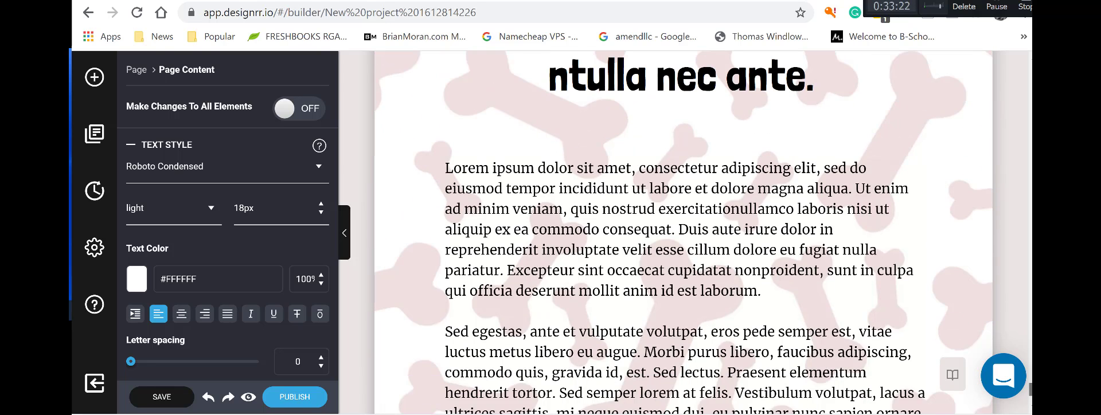
scroll(926, 348, up, 12)
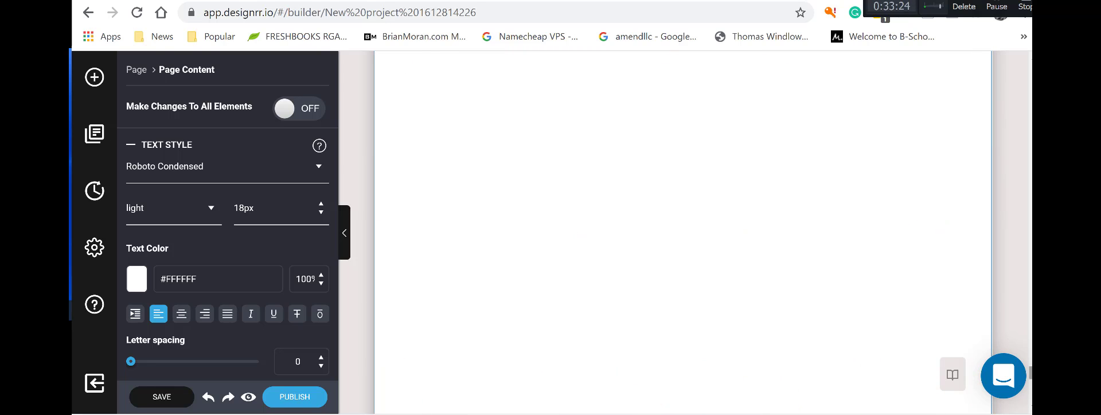
scroll(684, 232, down, 10)
click(818, 327)
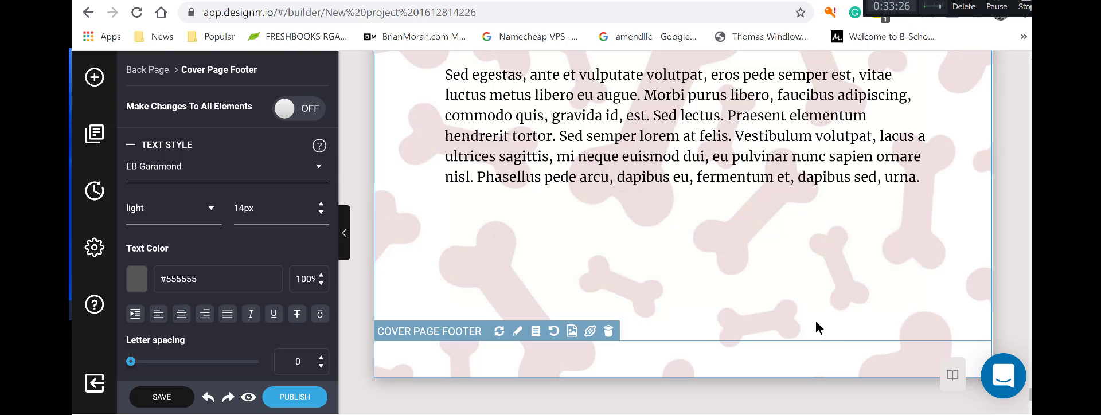
click(815, 322)
right_click(810, 311)
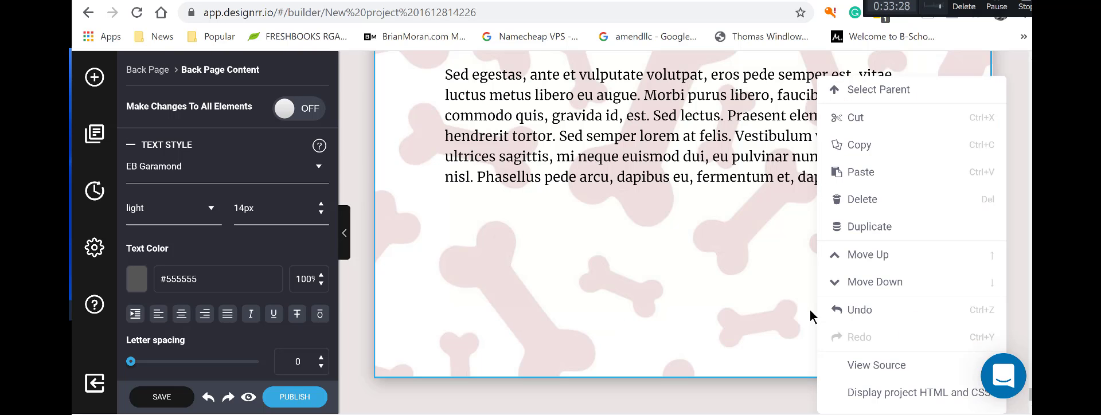
click(860, 145)
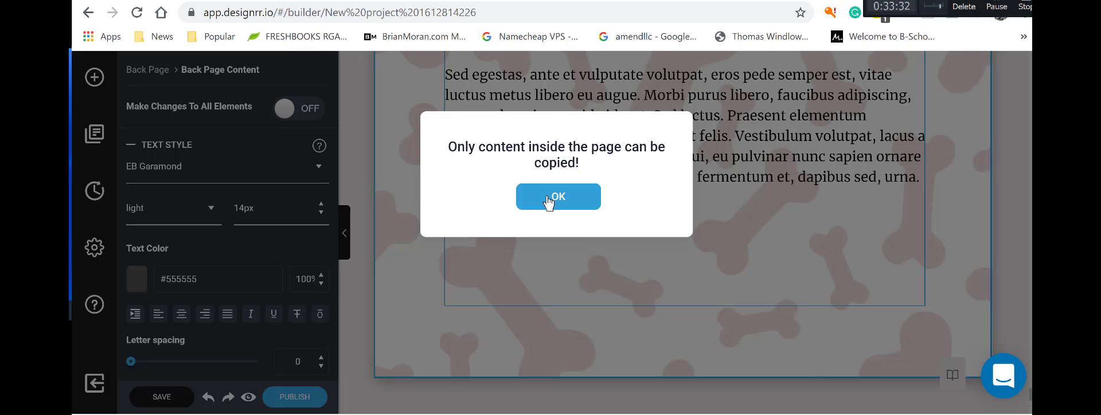
click(566, 199)
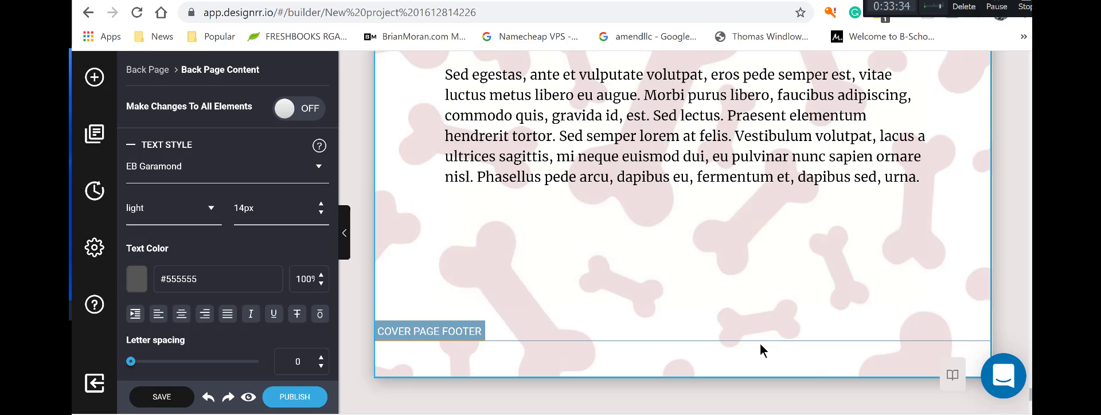
scroll(761, 350, up, 8)
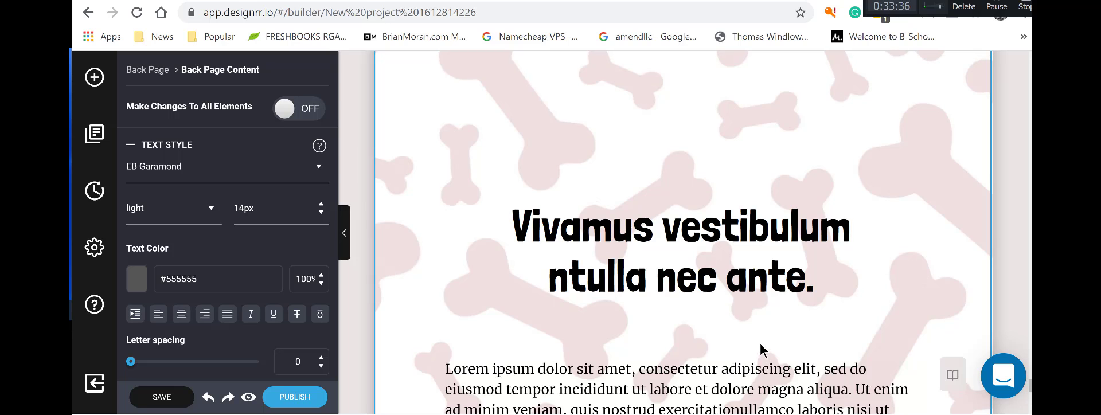
scroll(762, 350, up, 6)
scroll(759, 356, down, 6)
scroll(758, 359, down, 5)
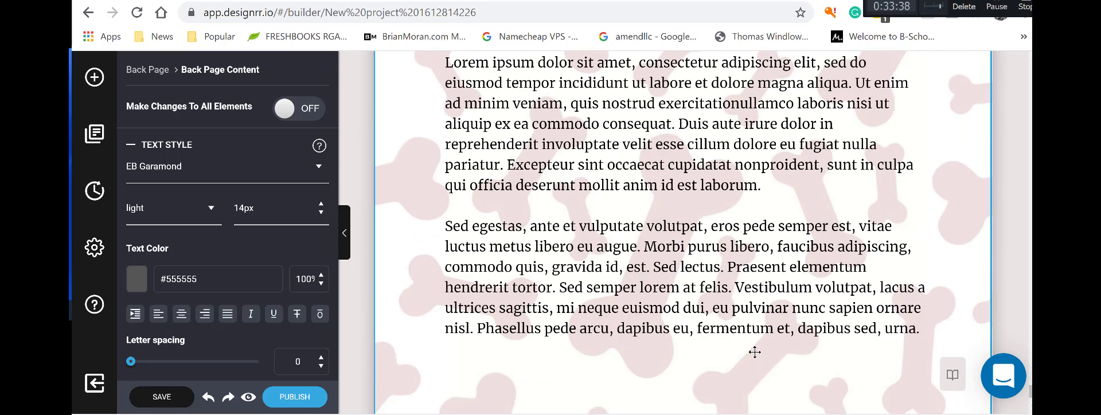
scroll(757, 351, up, 8)
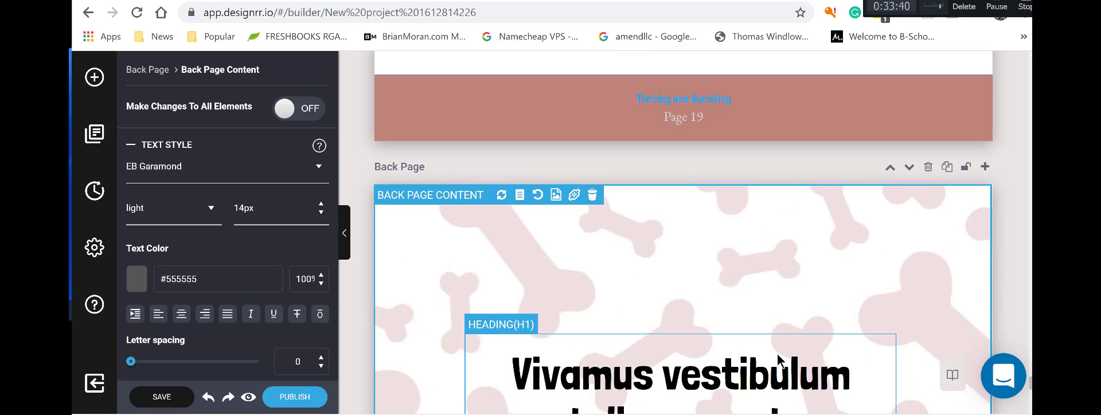
scroll(1030, 388, up, 10)
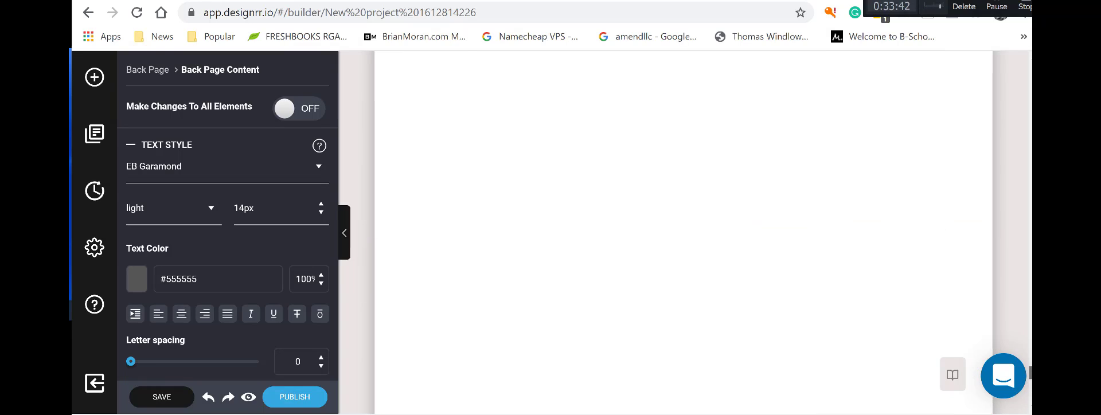
scroll(1030, 367, up, 5)
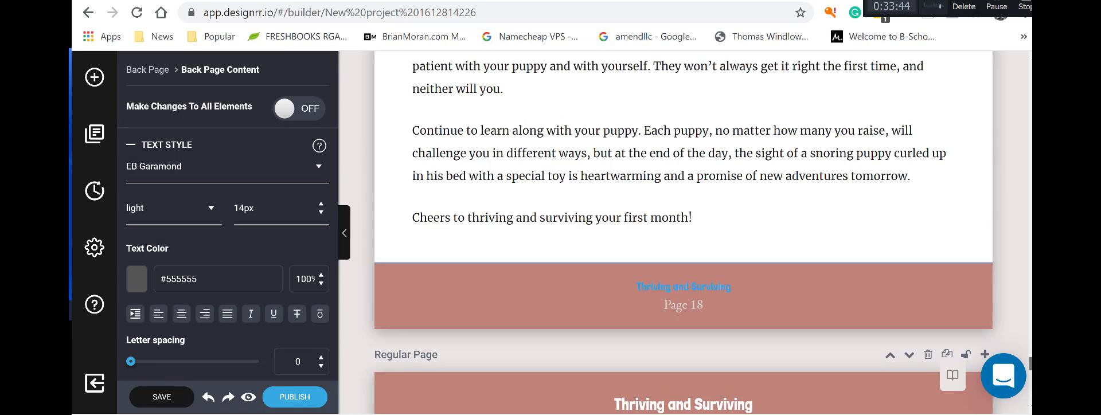
scroll(682, 230, up, 10)
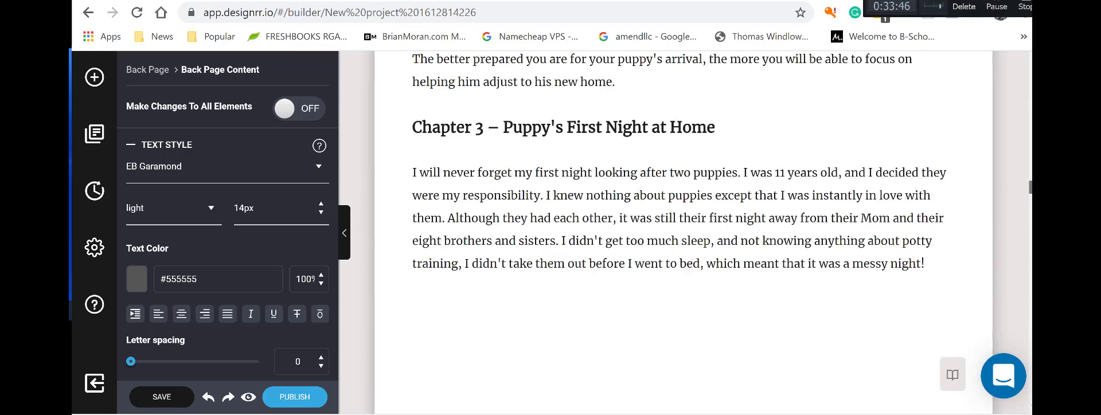
drag(1031, 188, 1030, 363)
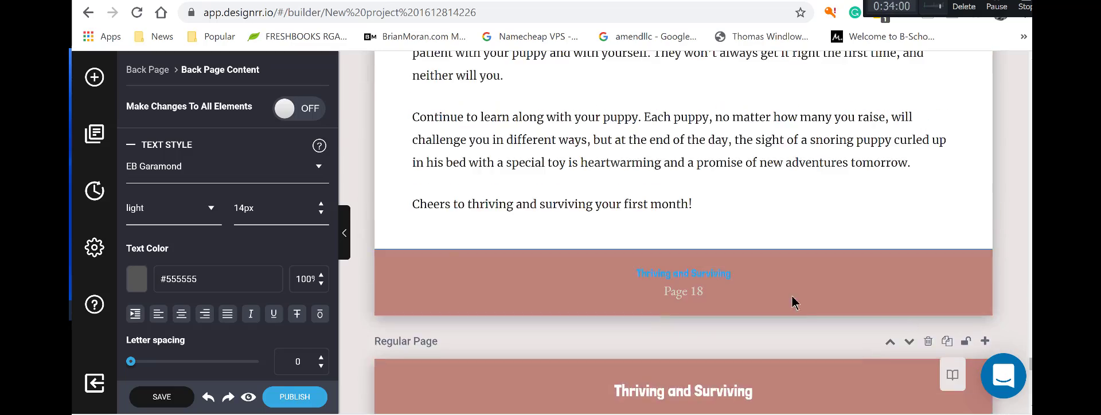
click(714, 200)
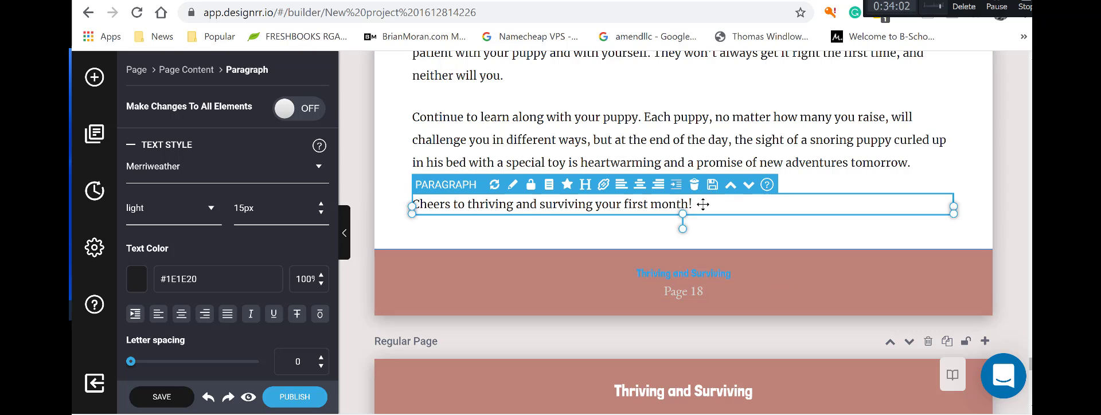
click(703, 205)
scroll(598, 366, down, 1)
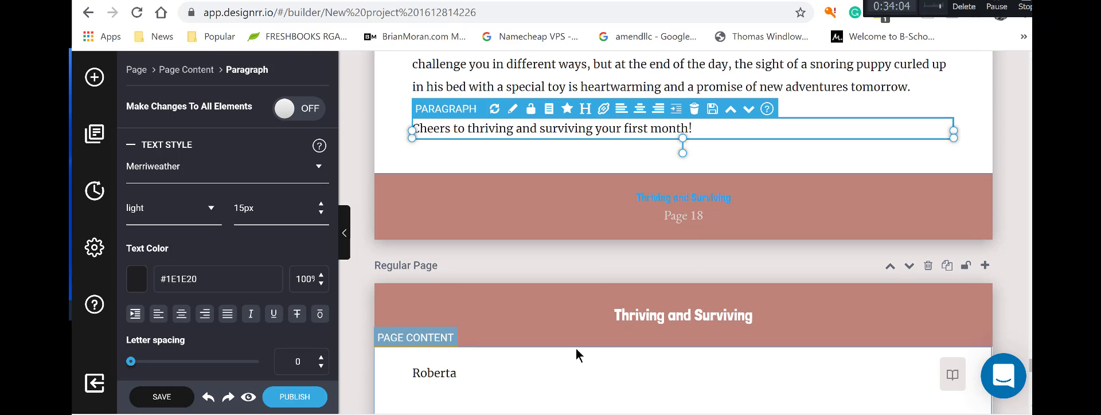
click(823, 373)
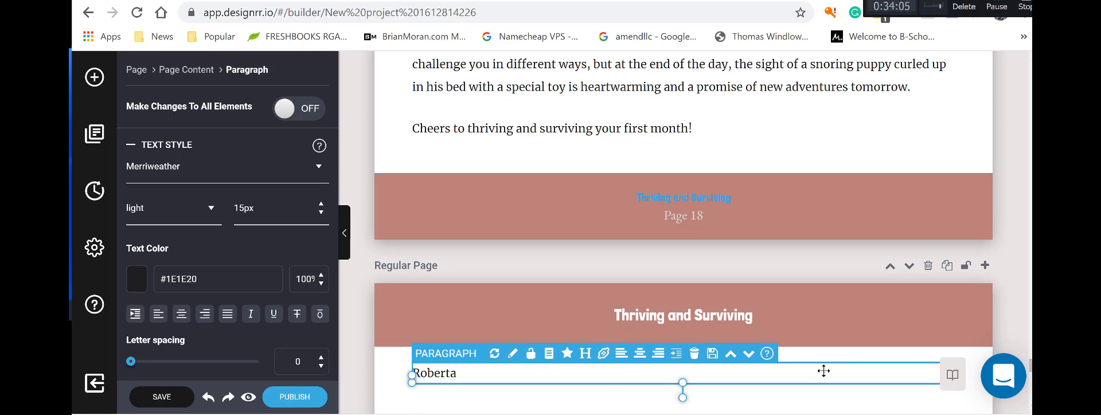
click(731, 354)
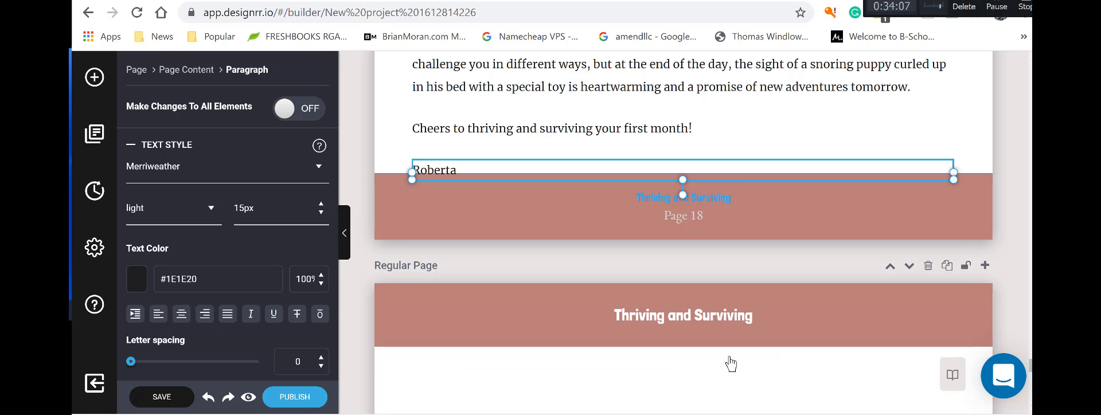
click(501, 115)
scroll(755, 180, up, 3)
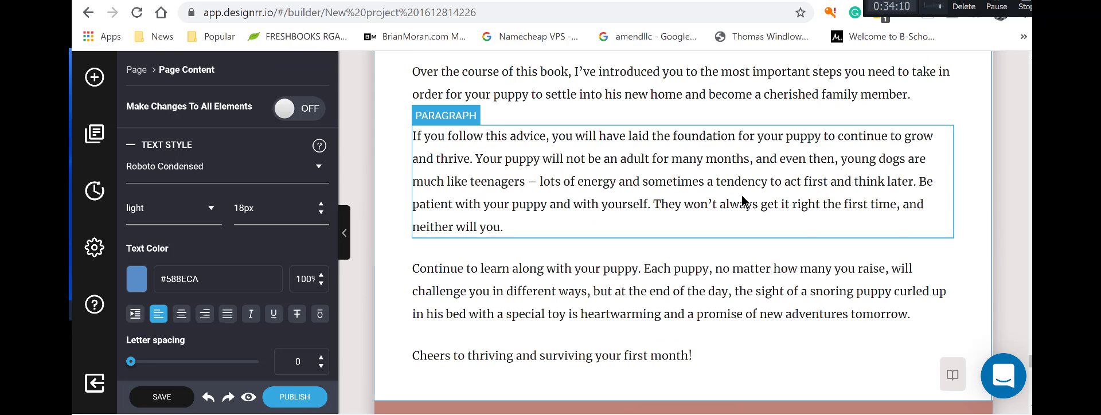
scroll(749, 189, up, 10)
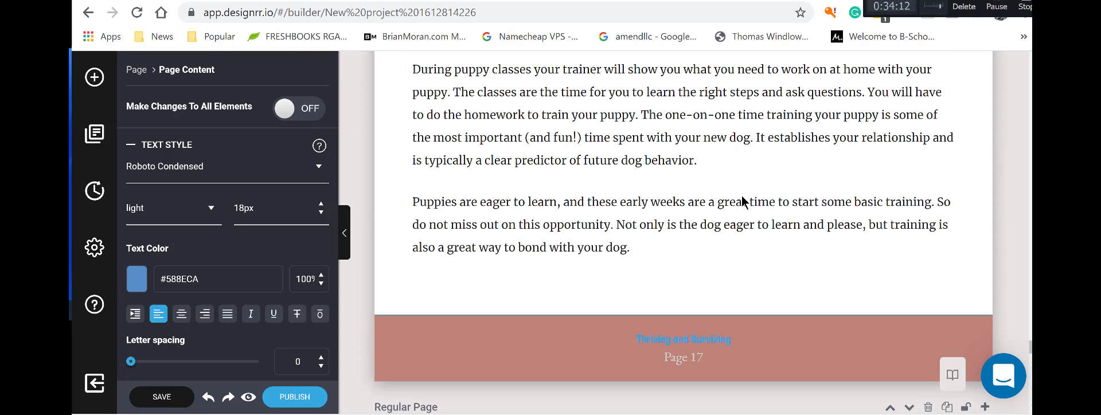
scroll(742, 201, up, 10)
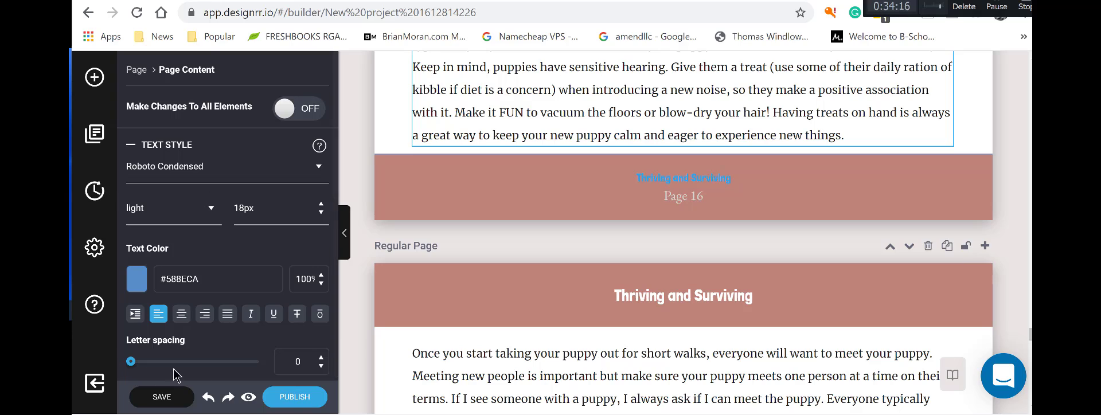
Save the puppy ebook, then scroll its full-page preview to page 3.
click(170, 400)
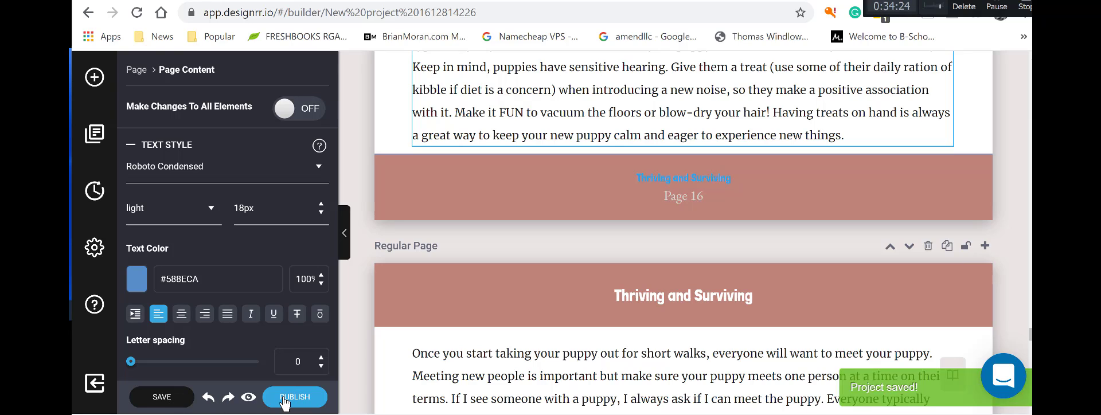
click(247, 398)
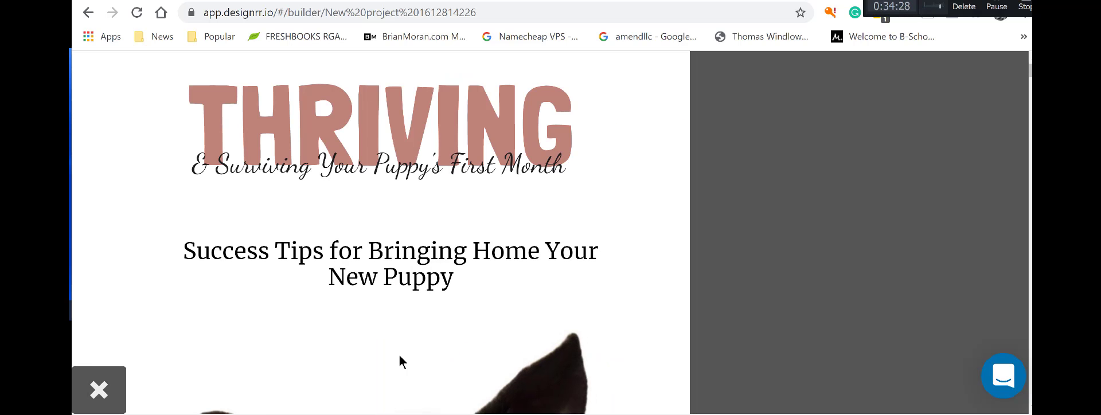
scroll(618, 222, down, 15)
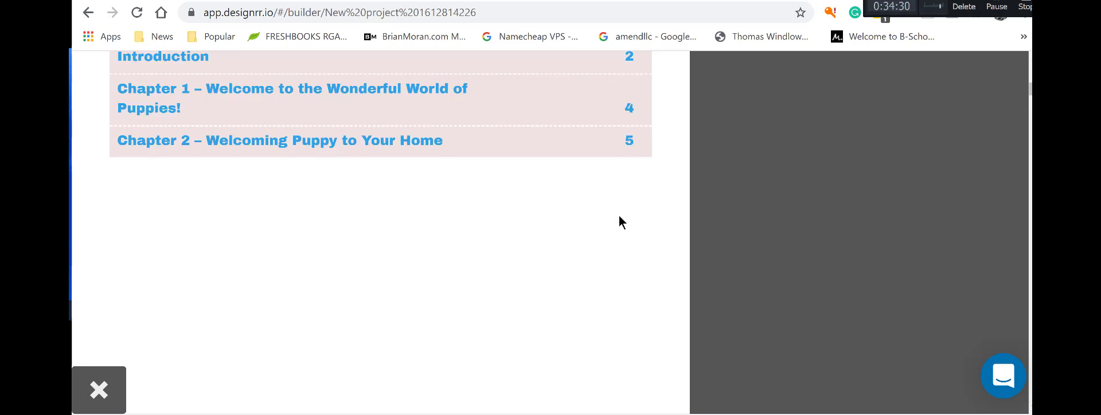
scroll(618, 223, up, 2)
scroll(619, 215, down, 20)
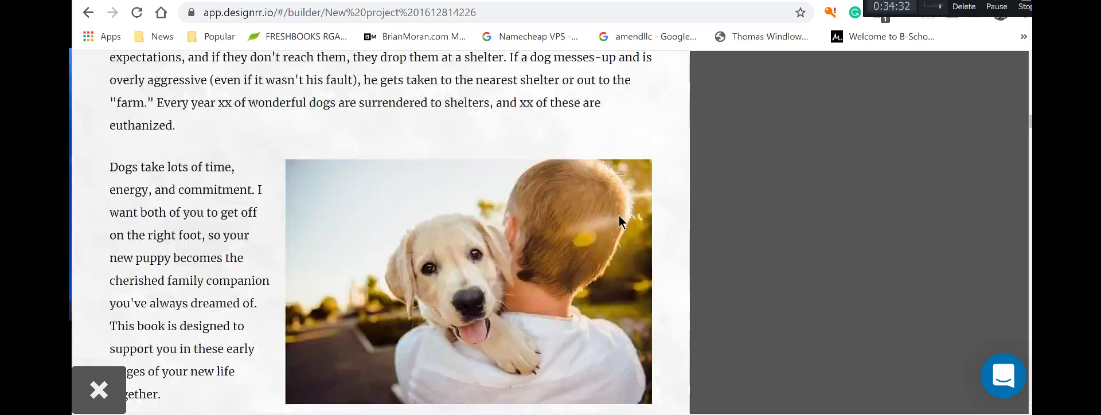
scroll(620, 215, down, 20)
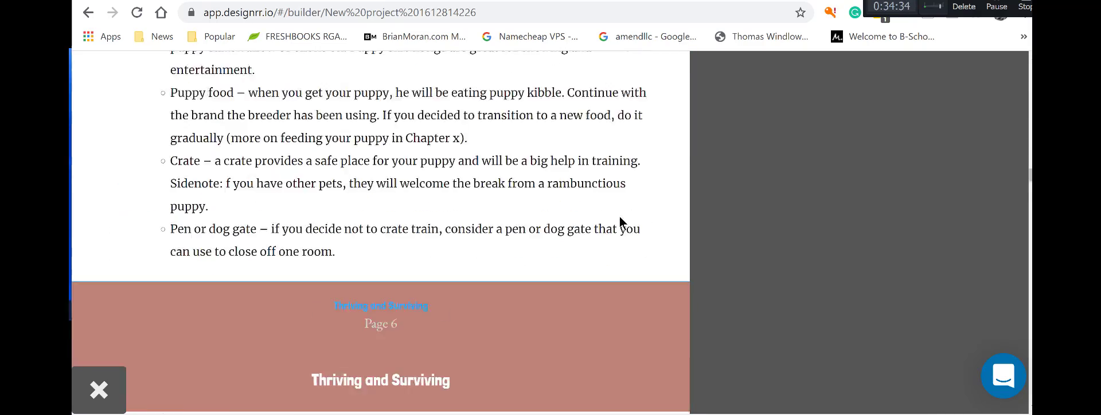
scroll(619, 270, up, 20)
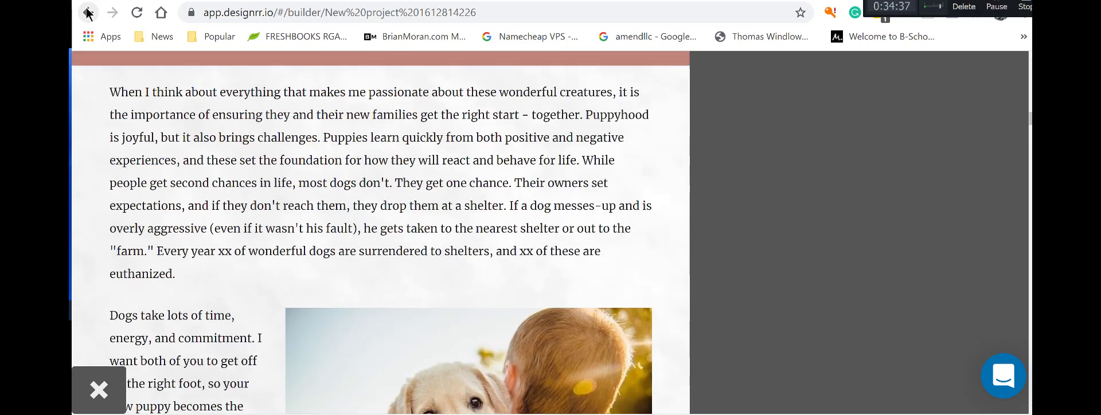
Leave the book editor and go to the My Projects list.
click(88, 12)
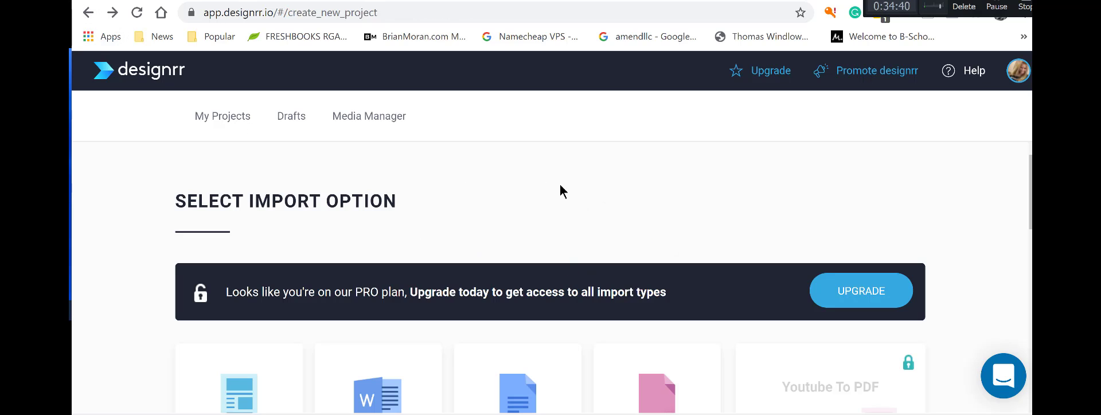
scroll(561, 188, down, 2)
scroll(562, 188, up, 2)
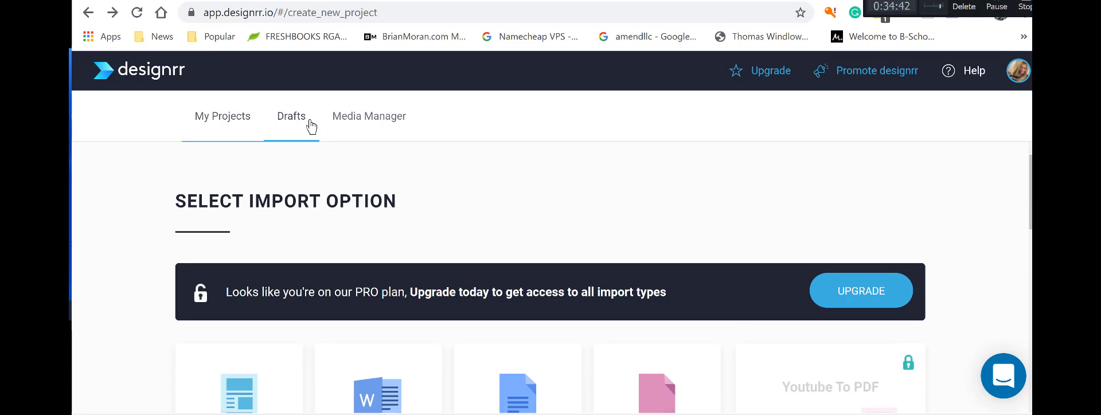
click(219, 125)
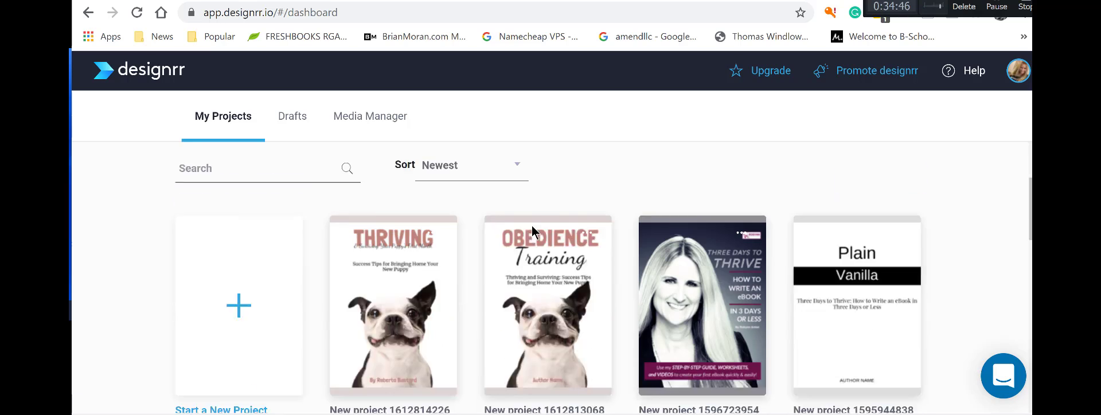
scroll(532, 225, down, 1)
mouse_move(453, 288)
scroll(402, 324, down, 5)
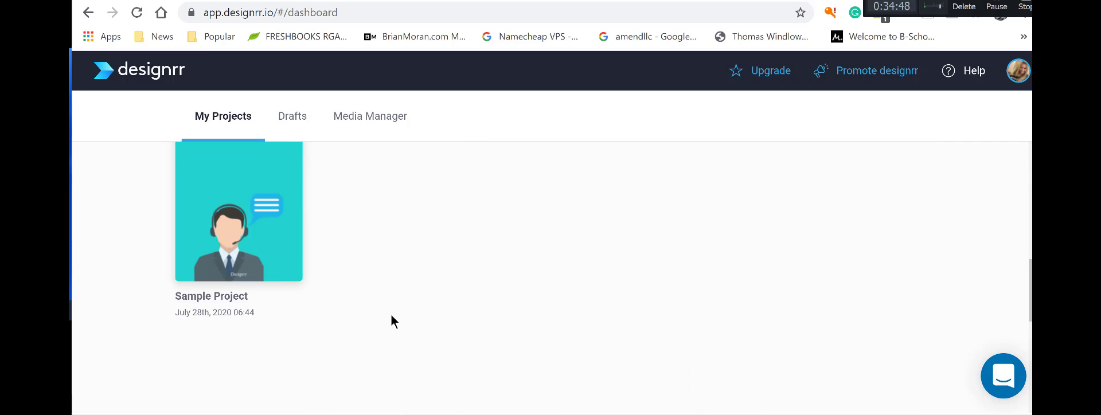
scroll(395, 299, up, 3)
scroll(395, 295, up, 3)
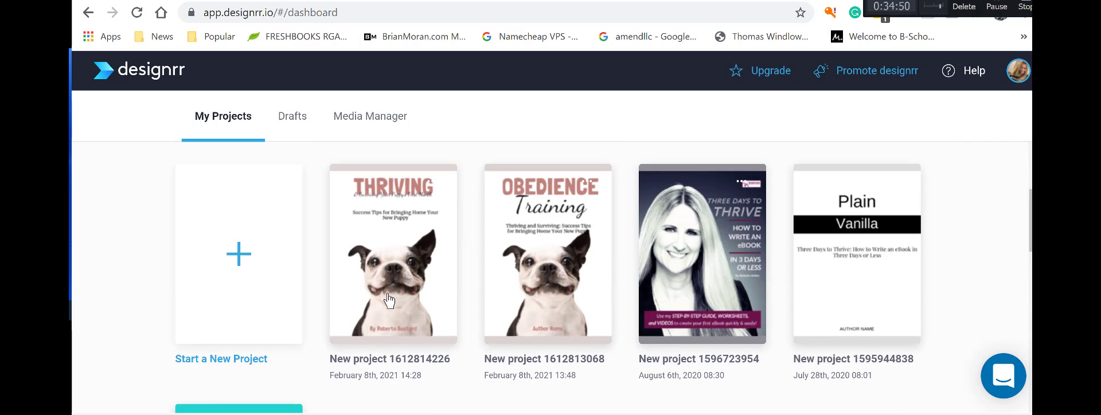
Browse the new-project import options, then return to My Projects with Thriving listed first.
click(230, 330)
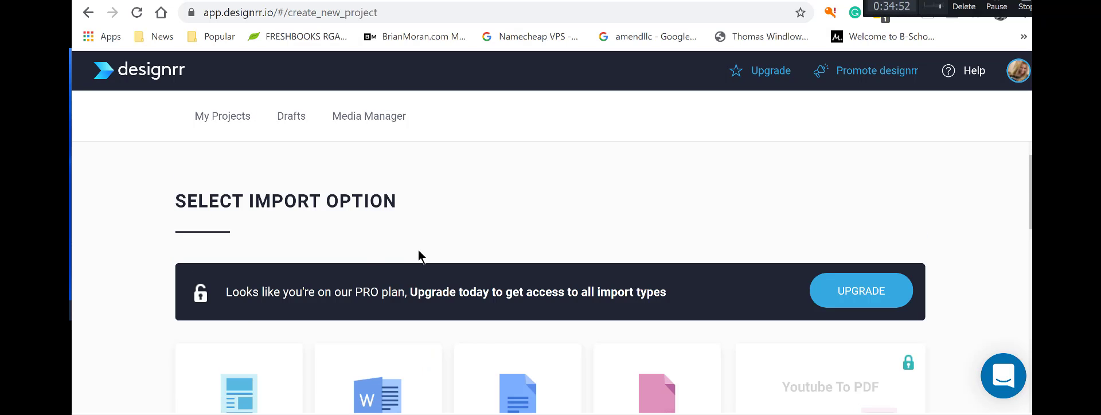
scroll(418, 249, down, 2)
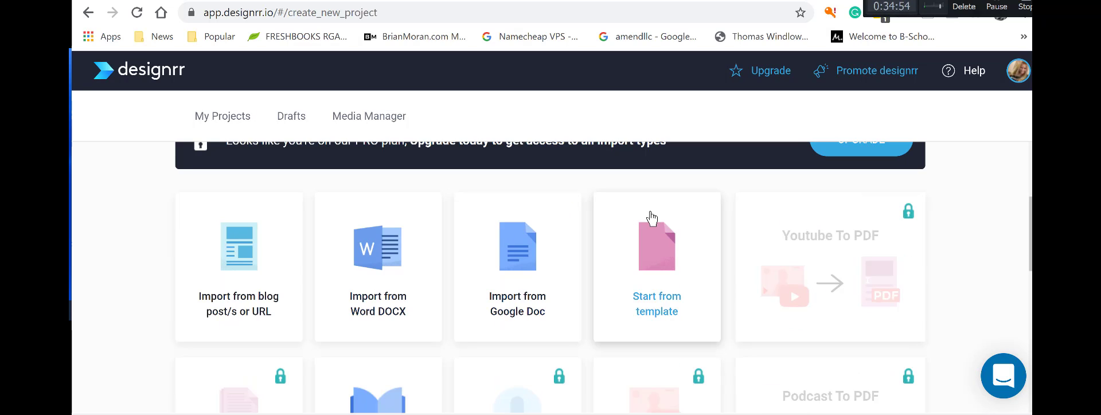
scroll(706, 177, down, 7)
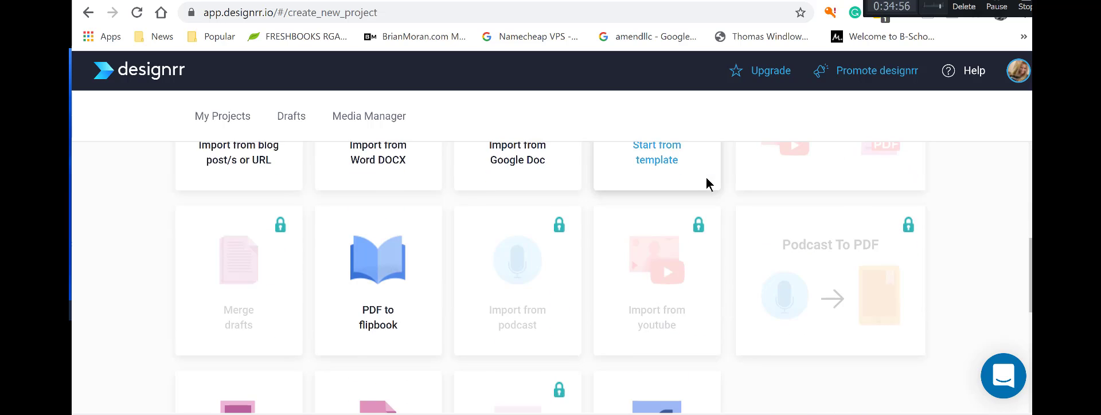
scroll(707, 188, up, 3)
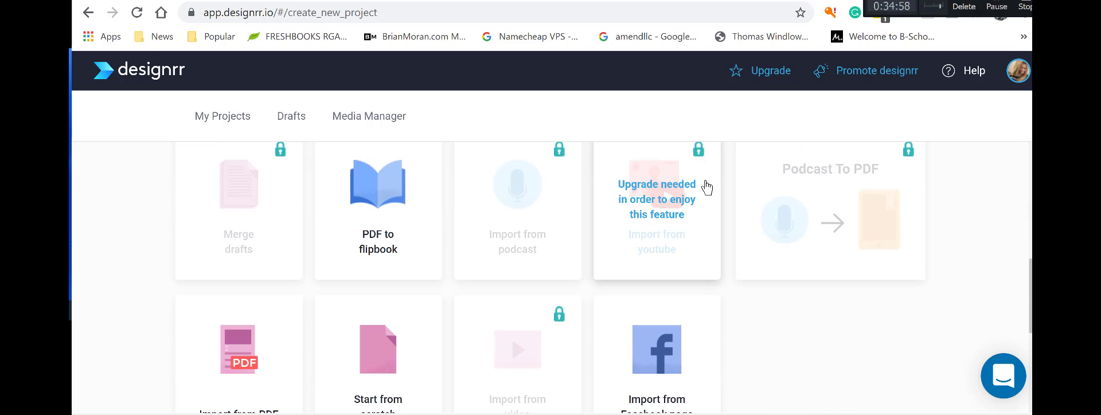
scroll(707, 187, down, 1)
scroll(707, 187, down, 3)
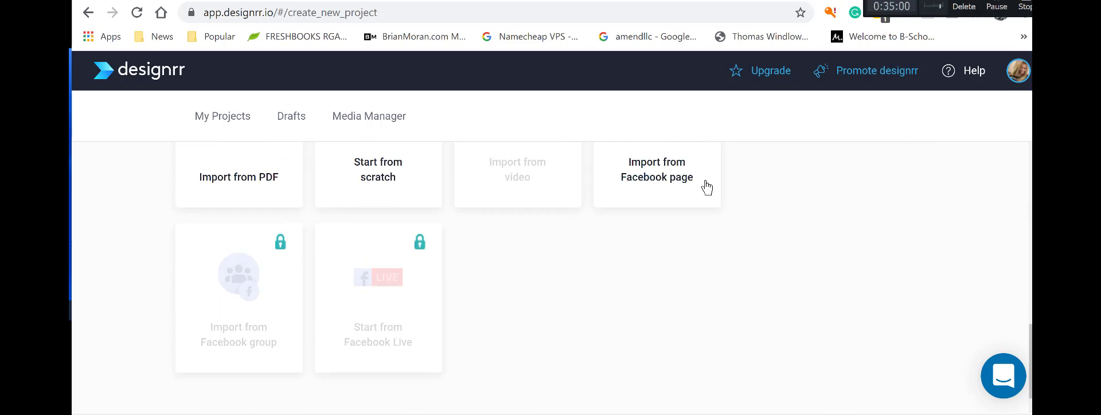
scroll(706, 187, up, 9)
scroll(707, 188, up, 1)
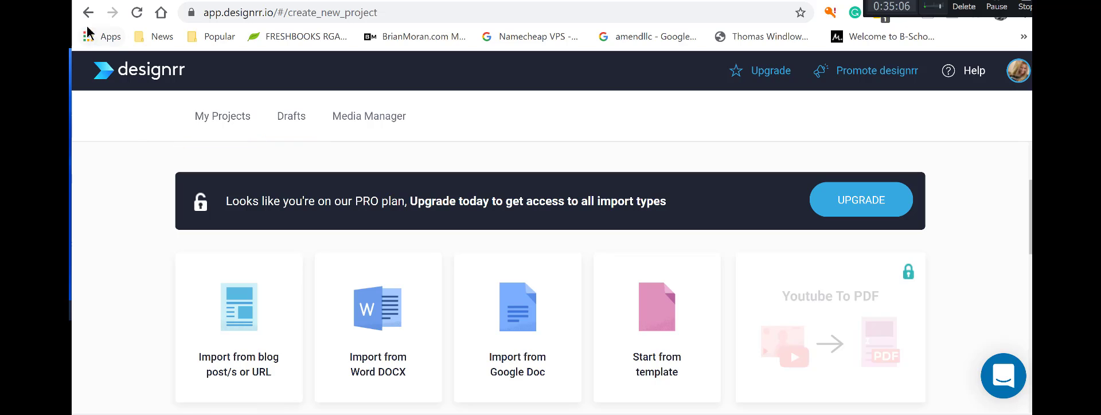
click(218, 117)
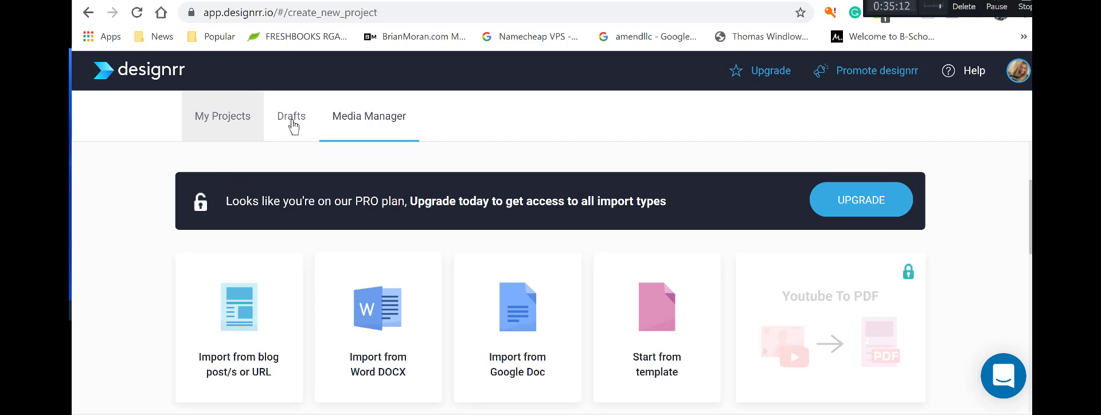
click(225, 121)
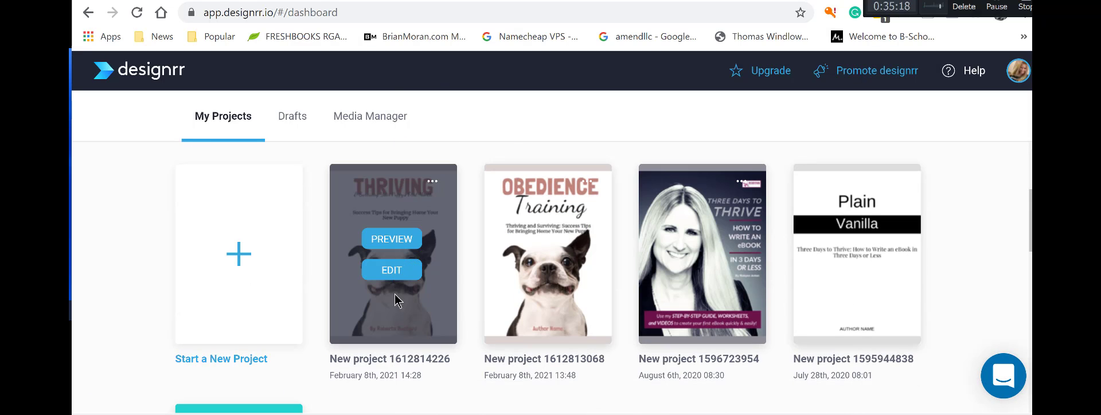
Choose Open PDF in Flipbook from the Thriving project card's three-dot menu.
right_click(395, 304)
key(Escape)
click(431, 185)
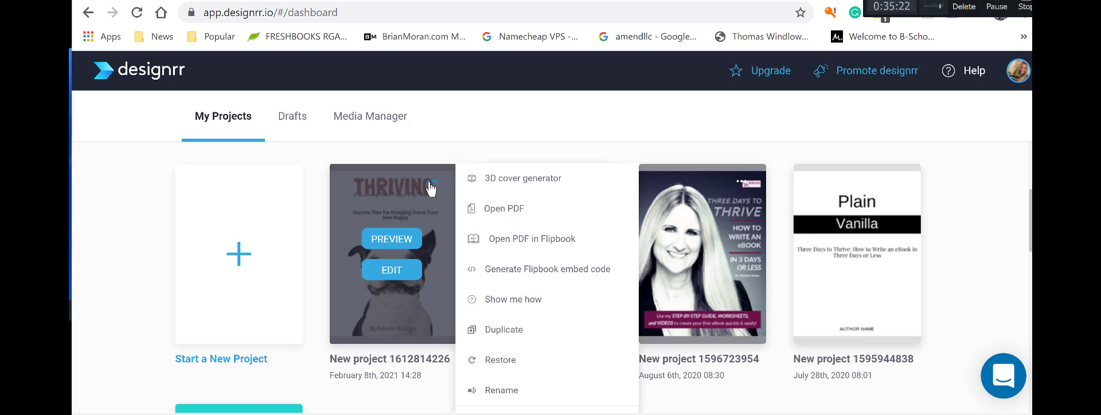
click(537, 240)
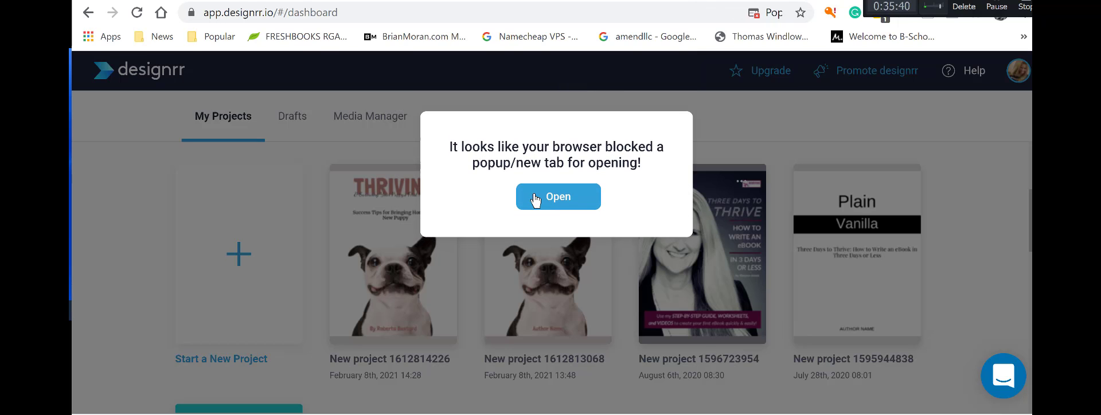
Allow the blocked flipbook tab and page from the cover to the Chapter 1 spread (pages 4–5).
click(543, 201)
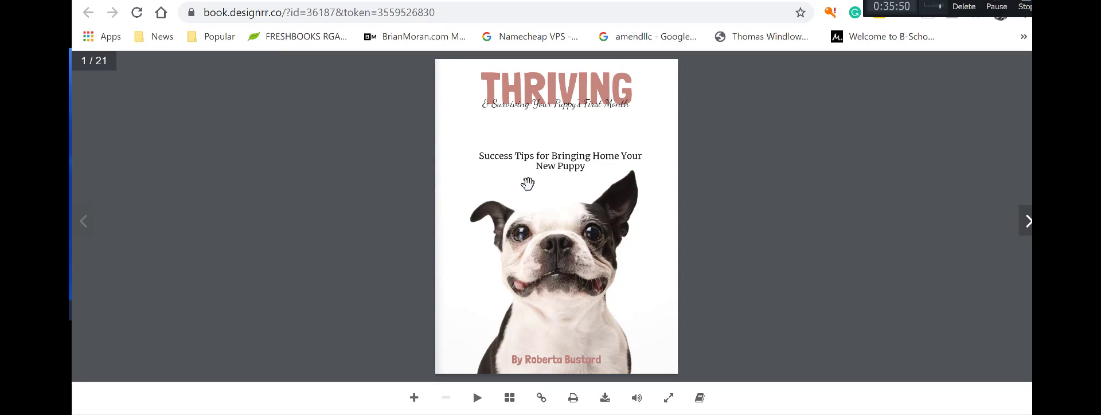
click(1028, 225)
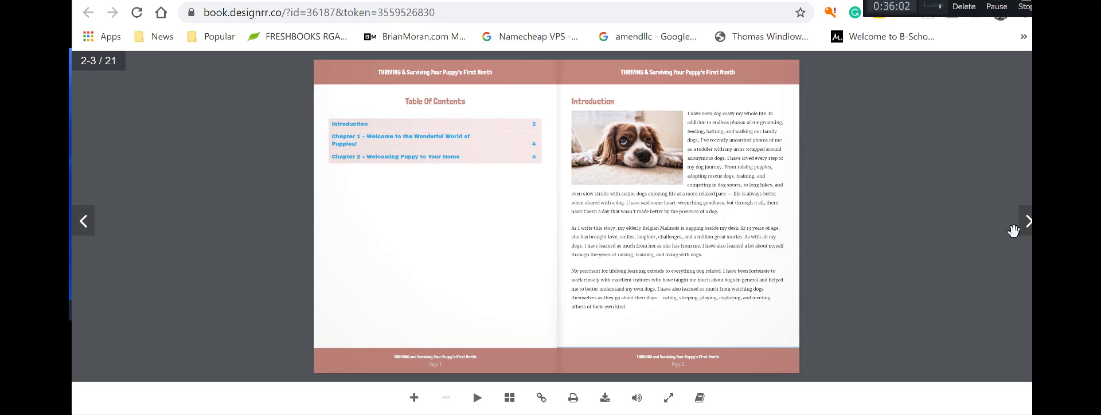
click(1028, 222)
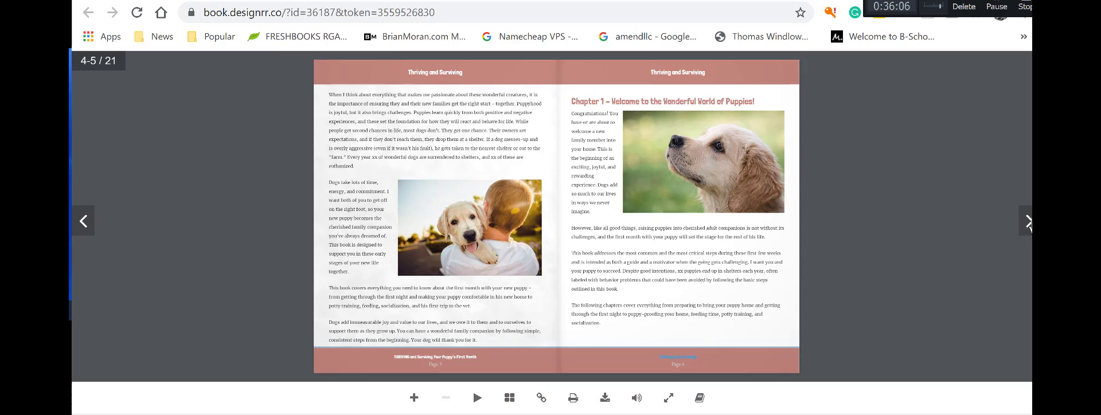
click(1028, 223)
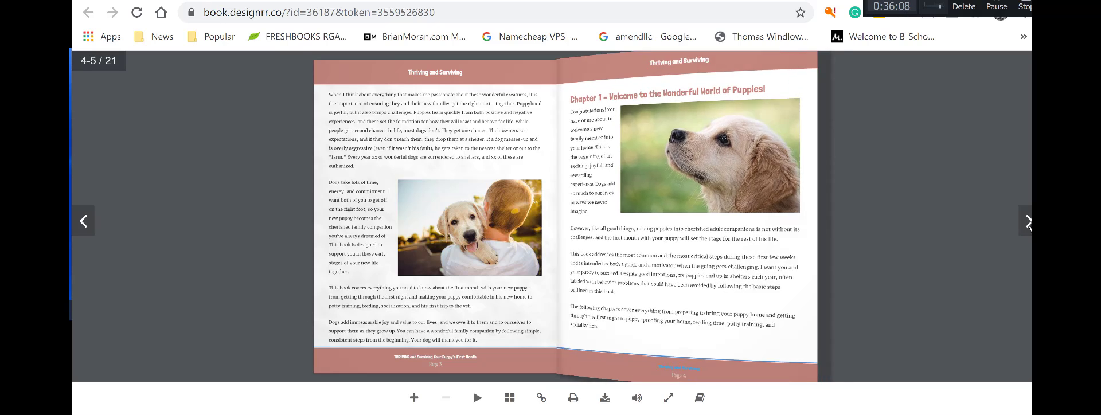
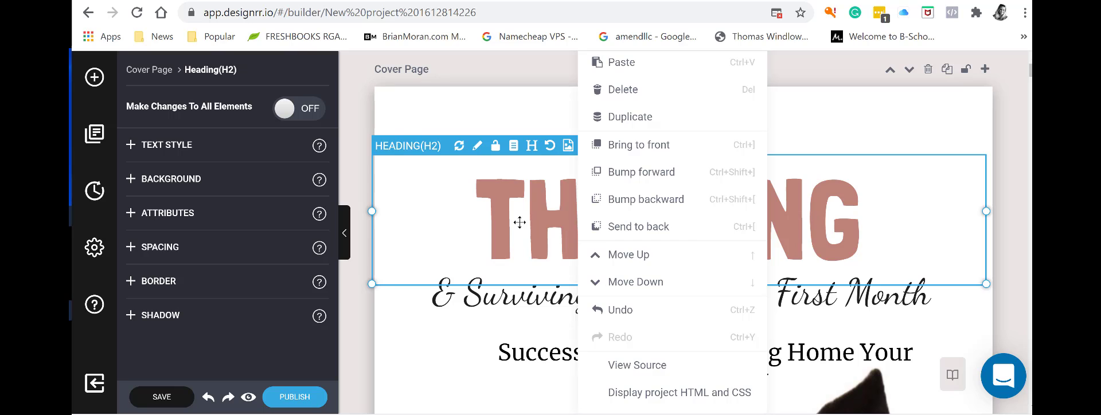
Resize the THRIVING heading box and widen the script subtitle box so both re-centre.
click(519, 222)
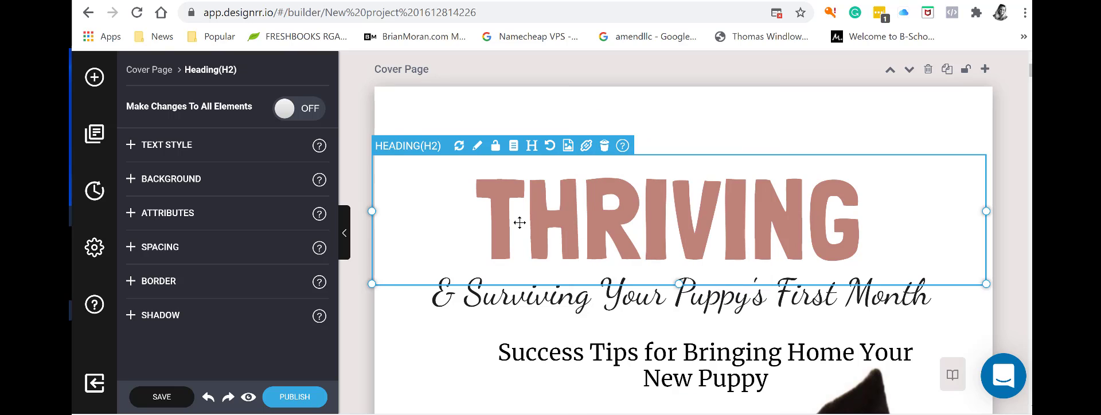
click(865, 184)
drag(986, 211, 993, 211)
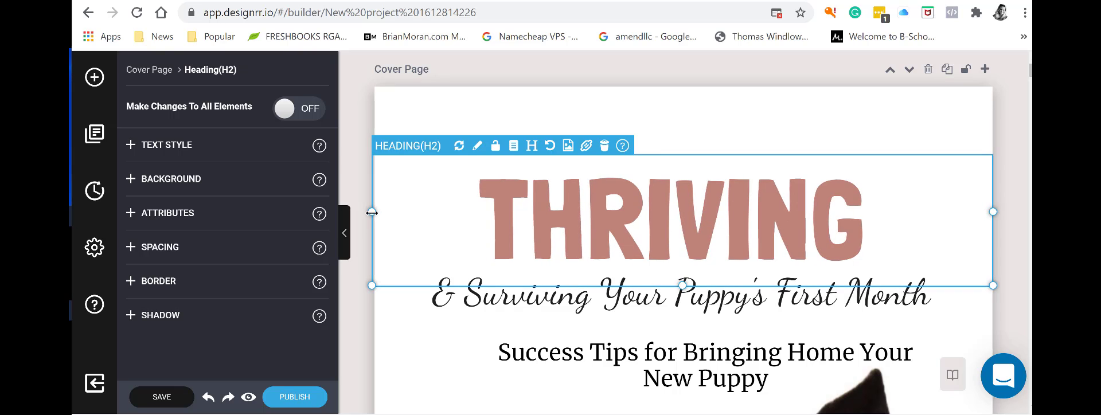
drag(371, 212, 379, 213)
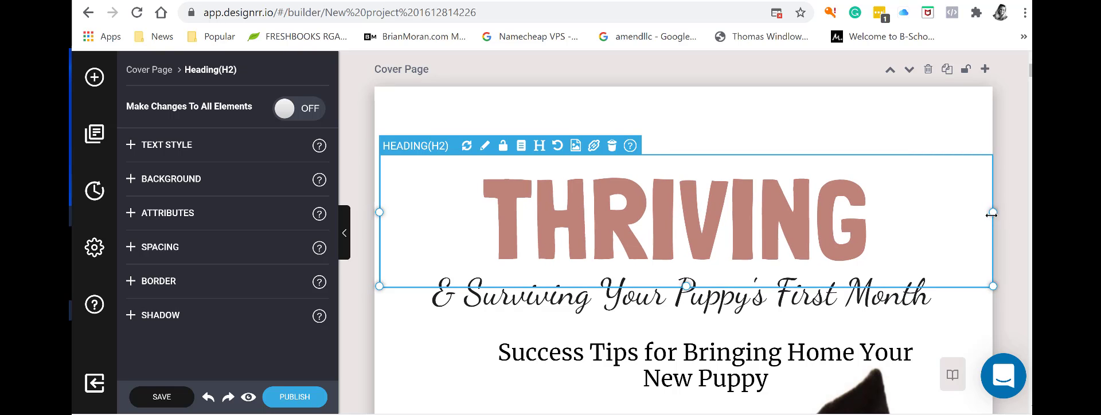
drag(992, 214, 990, 212)
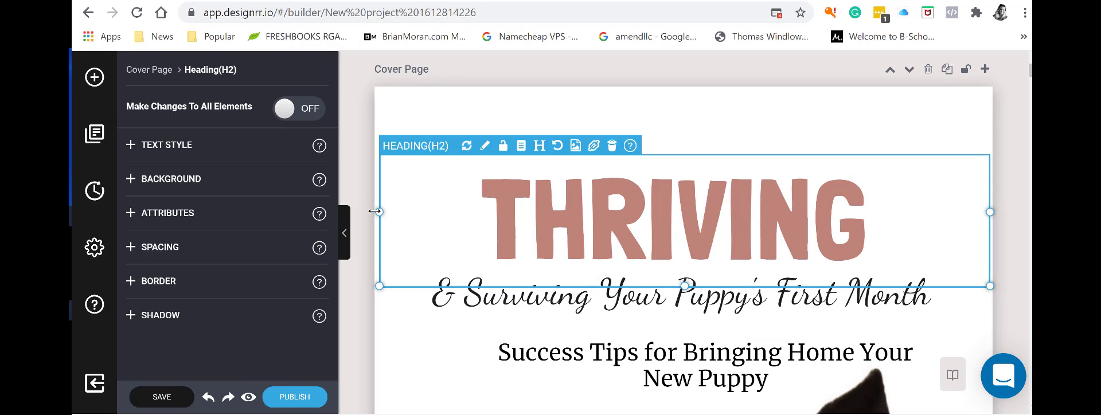
click(587, 315)
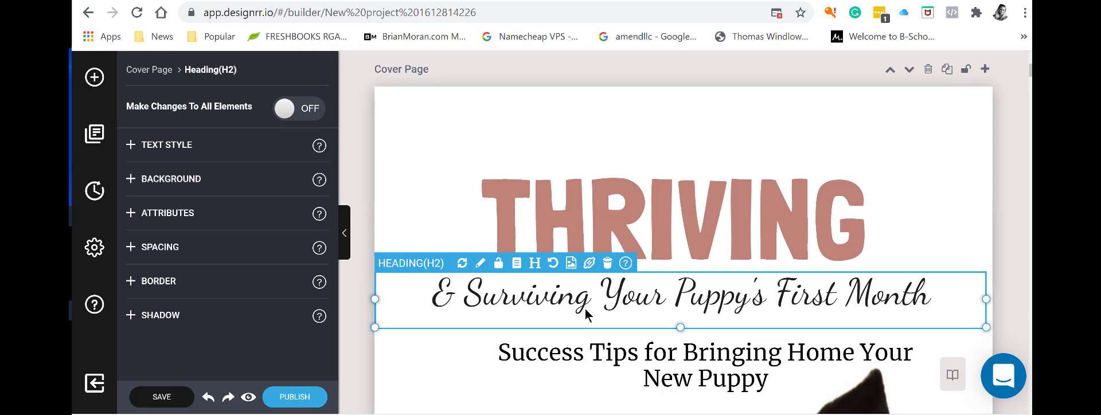
drag(986, 299, 992, 297)
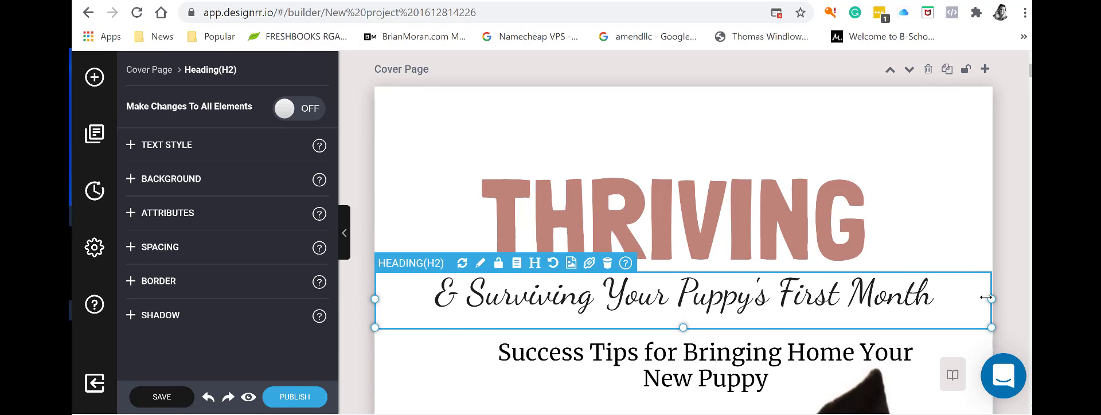
Widen and reposition the Success Tips heading box, then enter its text editing.
click(713, 351)
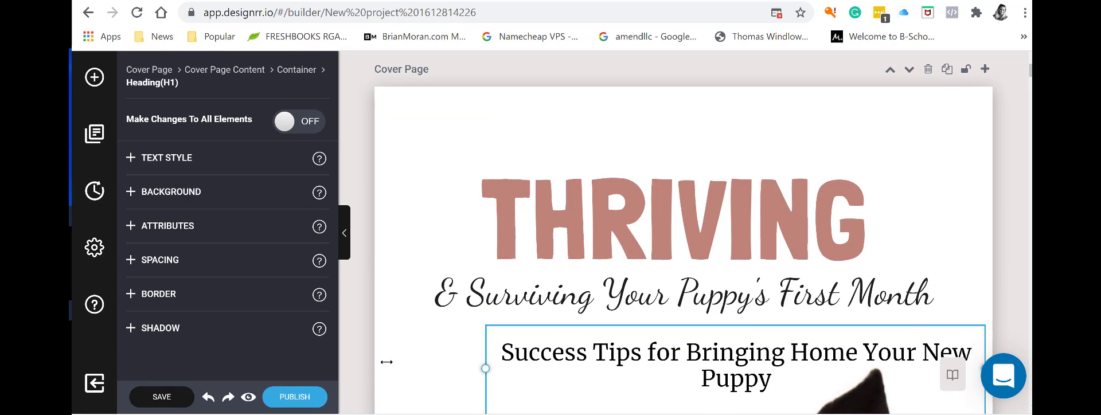
drag(386, 362, 373, 360)
drag(655, 337, 554, 337)
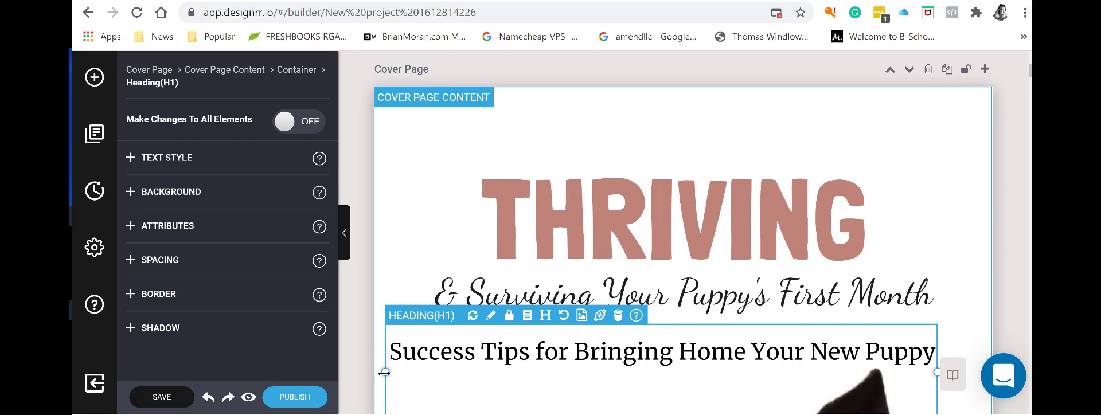
drag(381, 372, 353, 363)
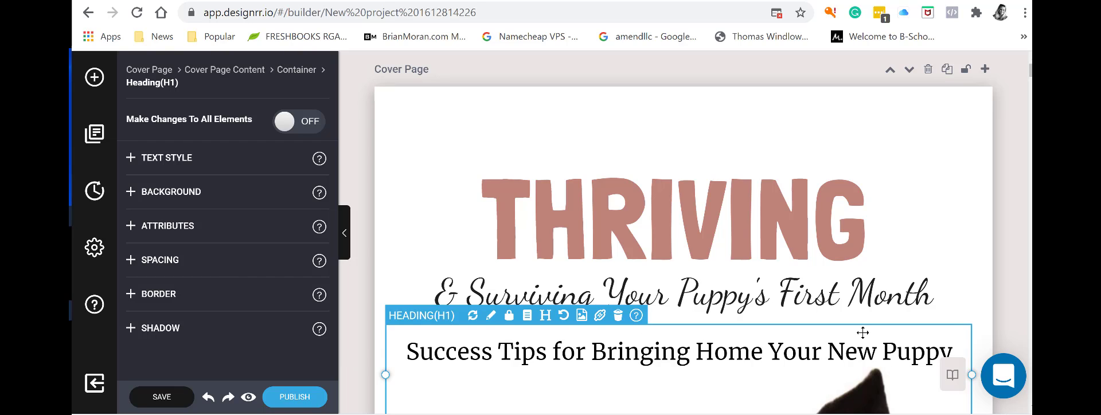
drag(697, 351, 699, 351)
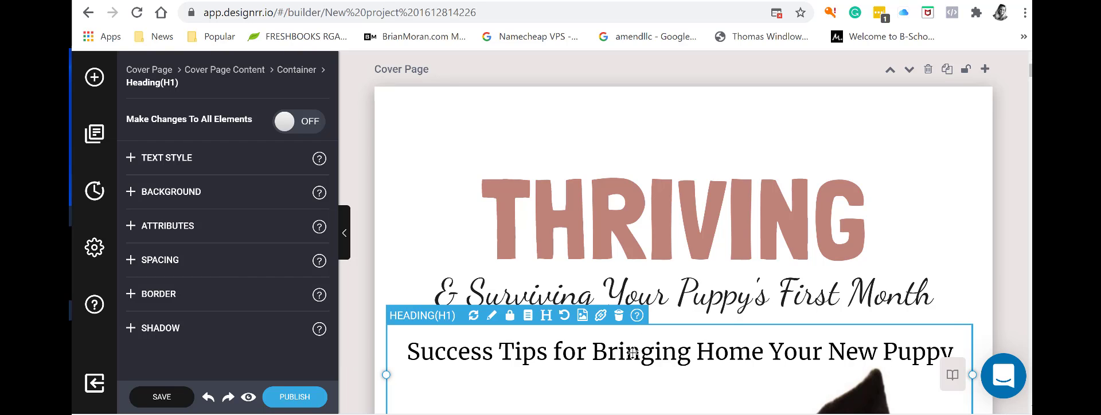
double_click(633, 352)
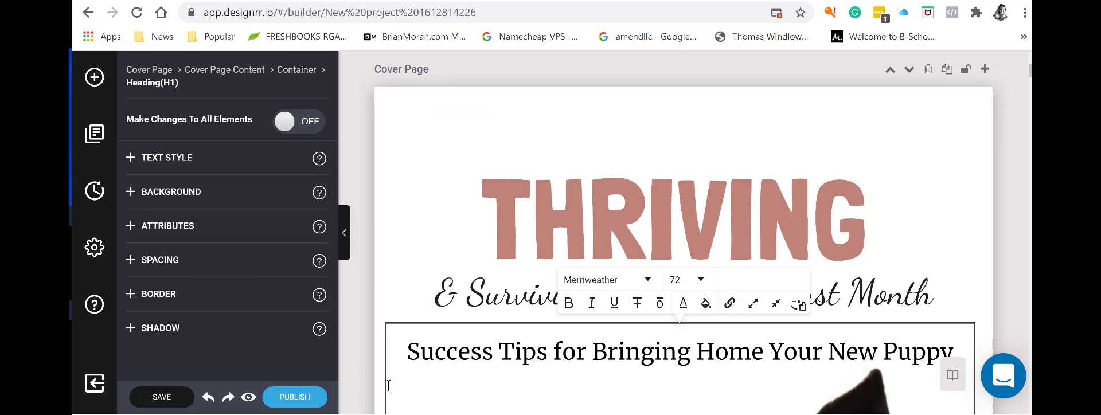
scroll(435, 353, down, 3)
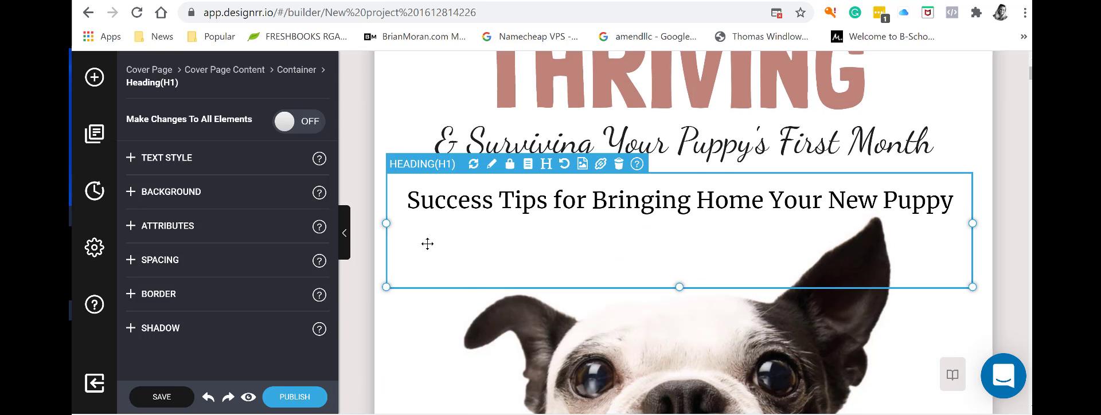
Narrow the Success Tips heading onto two lines and centre it under the subtitle.
drag(409, 224, 528, 224)
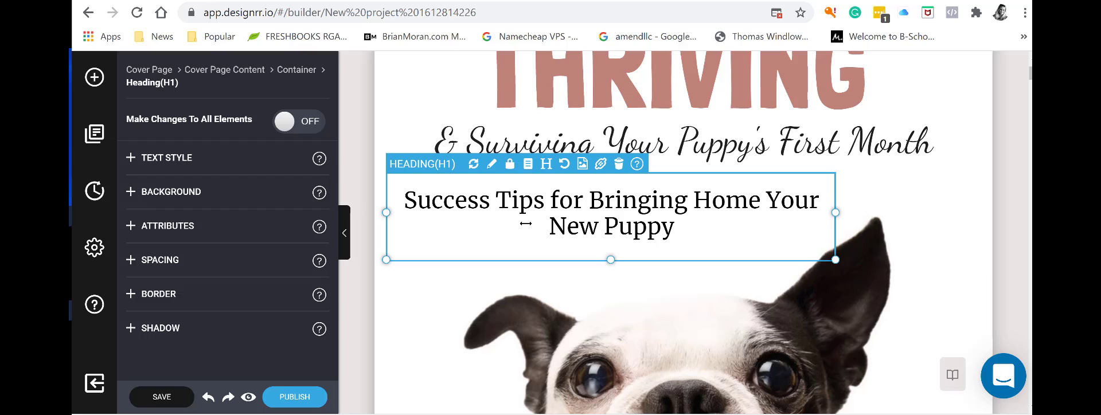
click(709, 173)
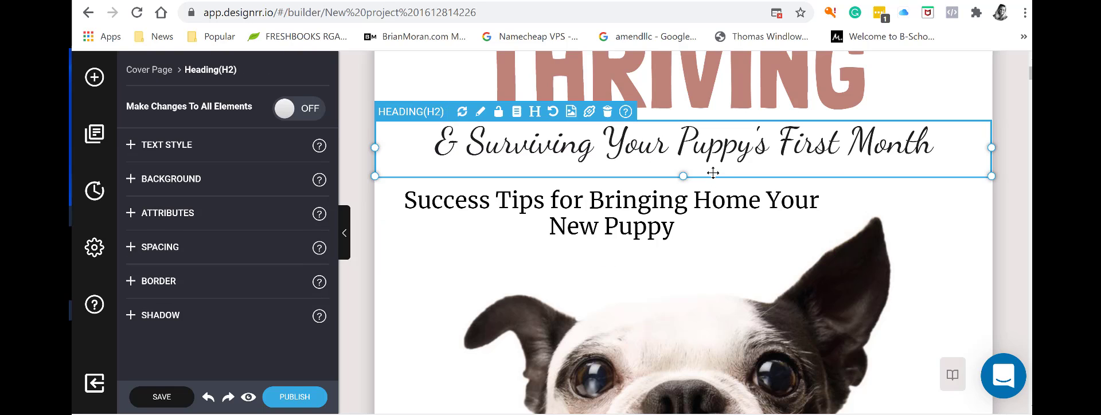
click(714, 263)
click(695, 236)
drag(695, 236, 777, 236)
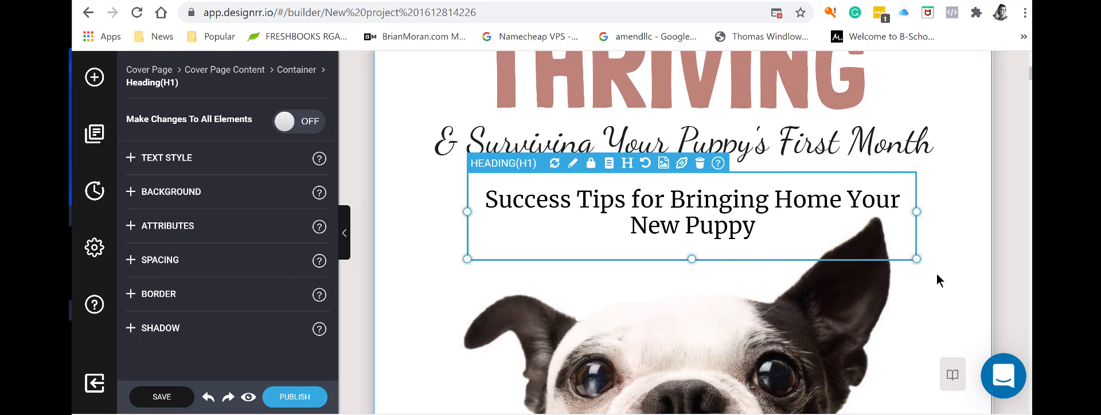
Open the Navigator page thumbnails and jump to the Table Of Contents page.
click(953, 376)
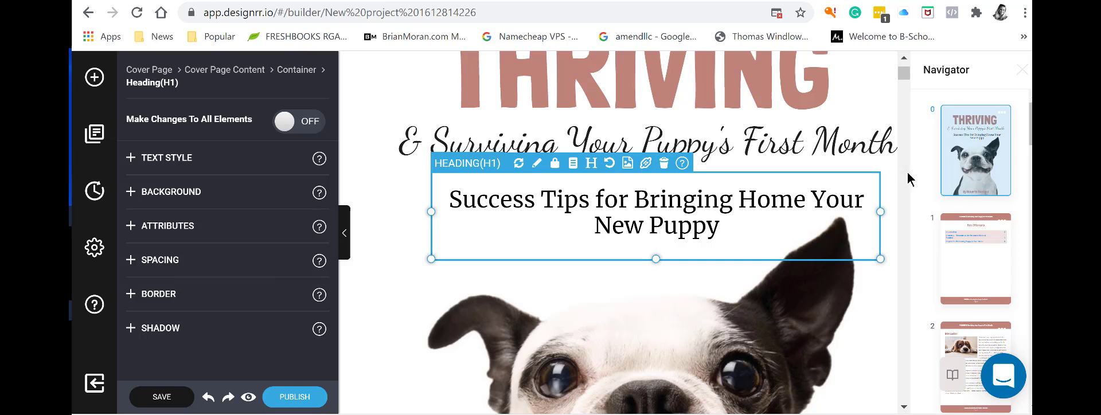
click(781, 280)
click(961, 257)
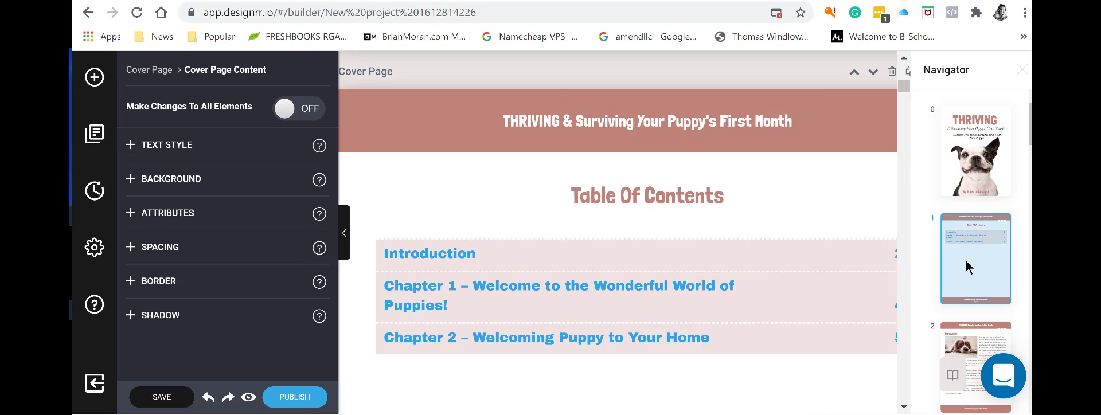
click(452, 258)
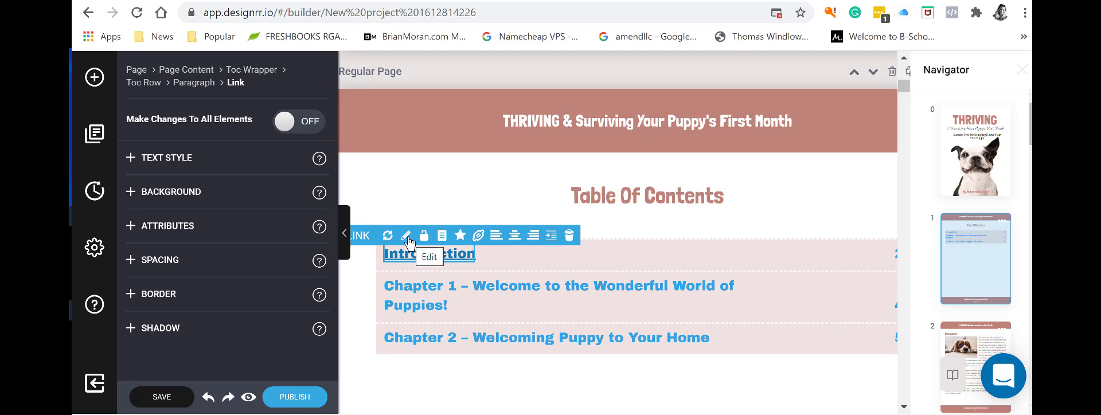
Strip the link styling from the Introduction, Chapter 1 and Chapter 2 contents entries.
scroll(434, 365, down, 3)
scroll(432, 366, up, 6)
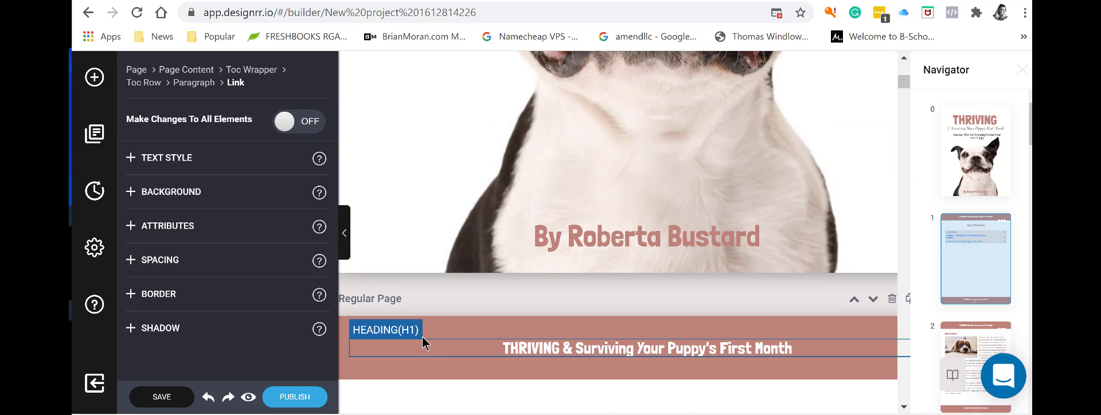
scroll(469, 374, down, 3)
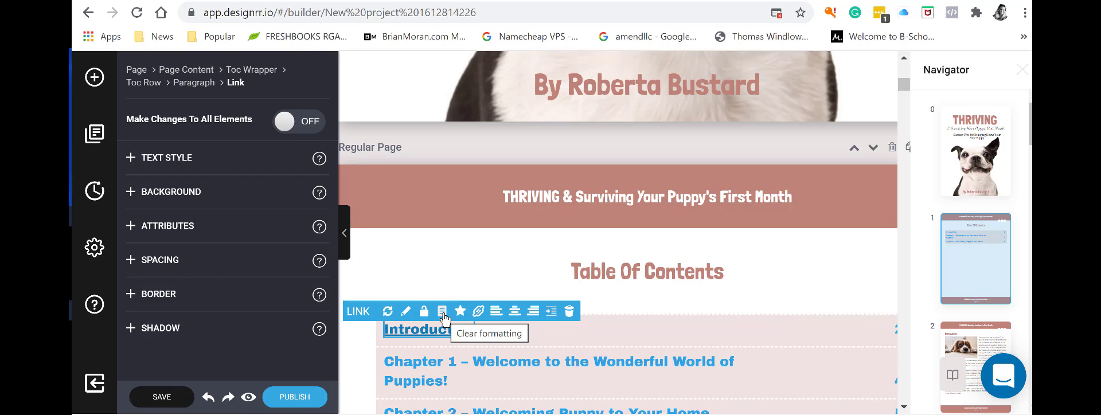
click(442, 312)
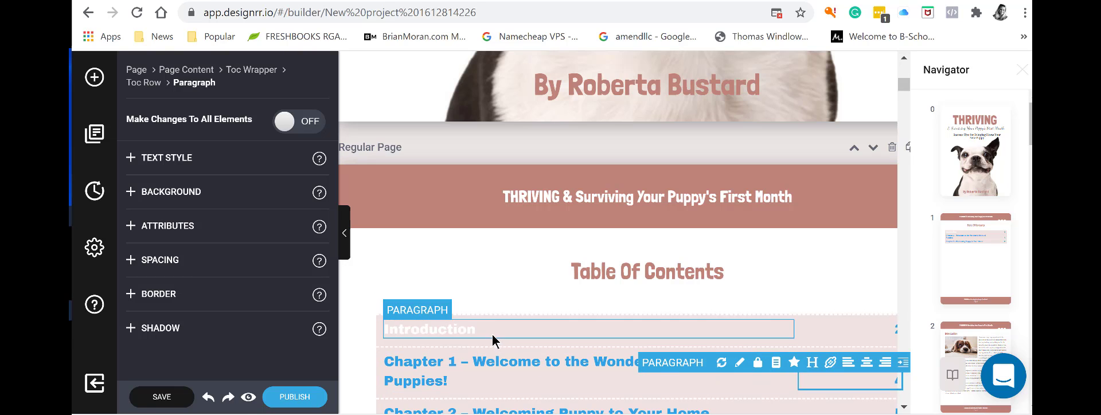
click(448, 380)
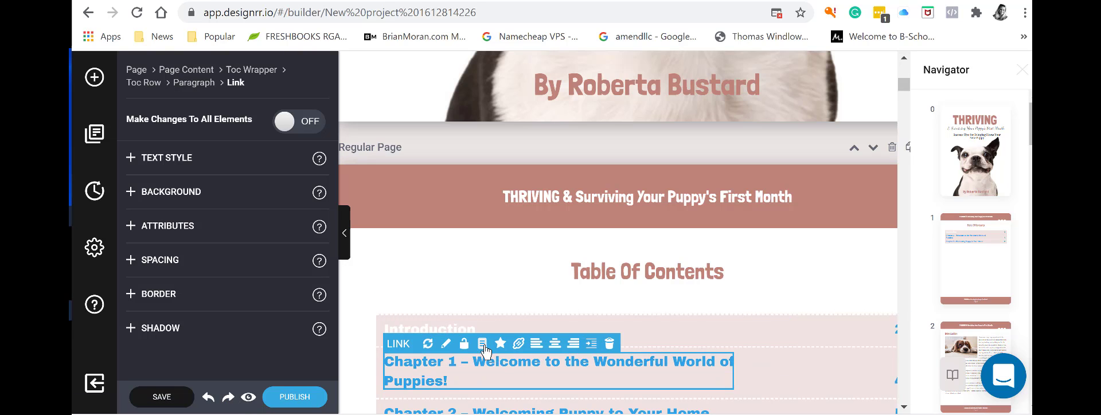
click(482, 344)
scroll(545, 373, down, 3)
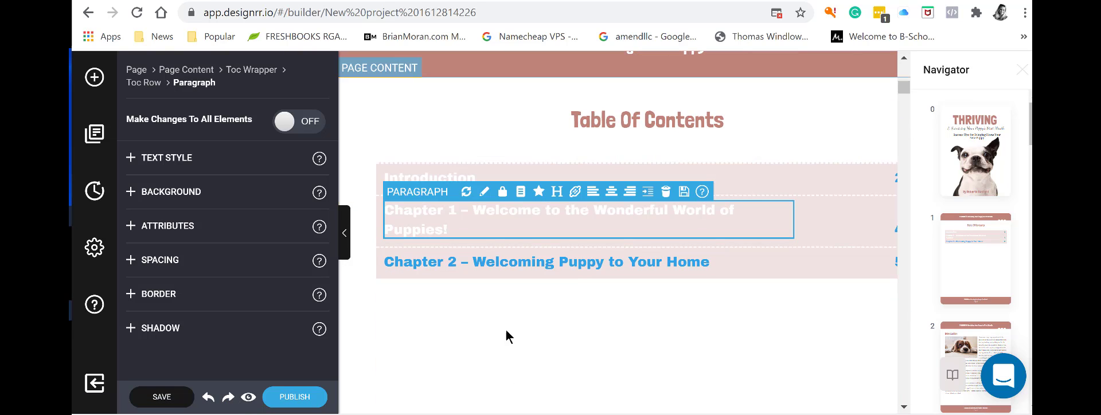
click(495, 265)
click(482, 244)
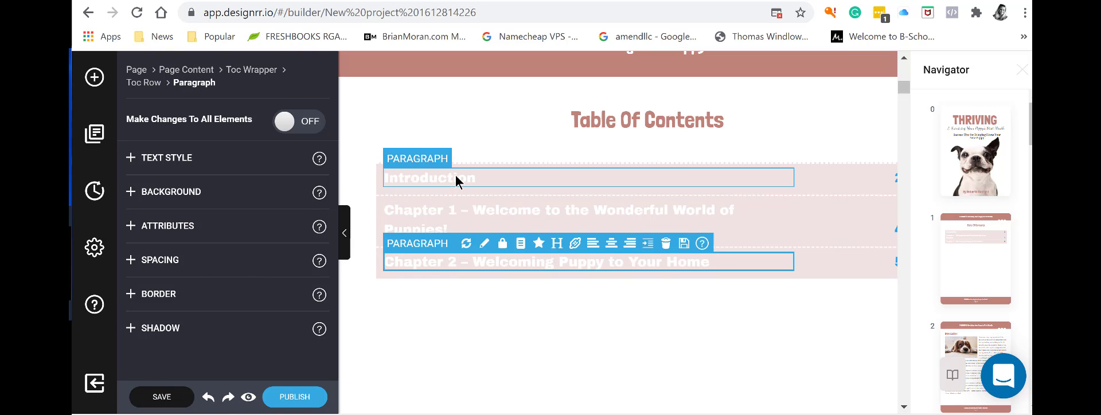
Edit the Introduction entry's text in the table of contents.
click(457, 180)
double_click(465, 176)
click(473, 178)
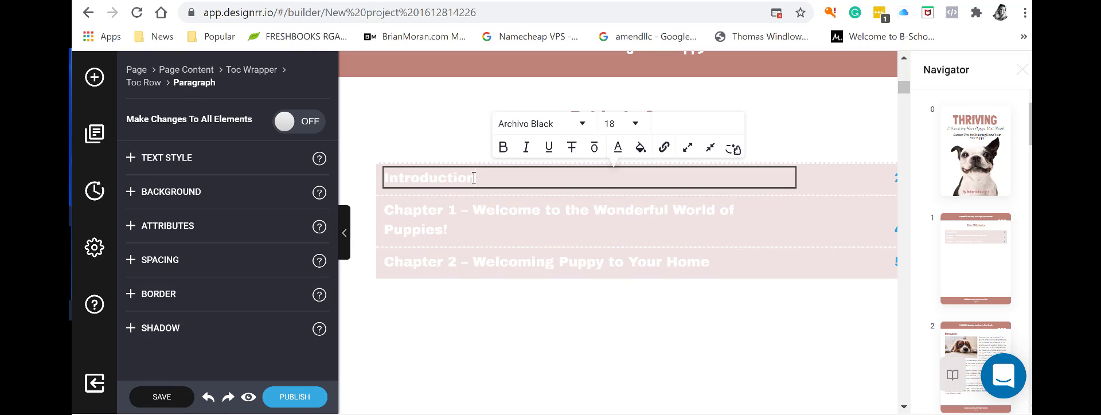
click(499, 305)
scroll(499, 304, down, 6)
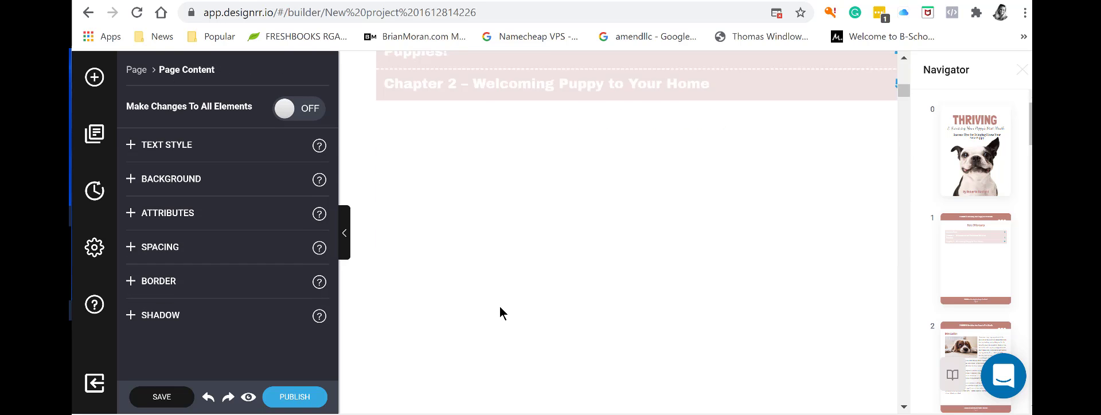
scroll(500, 306, down, 5)
scroll(496, 300, up, 2)
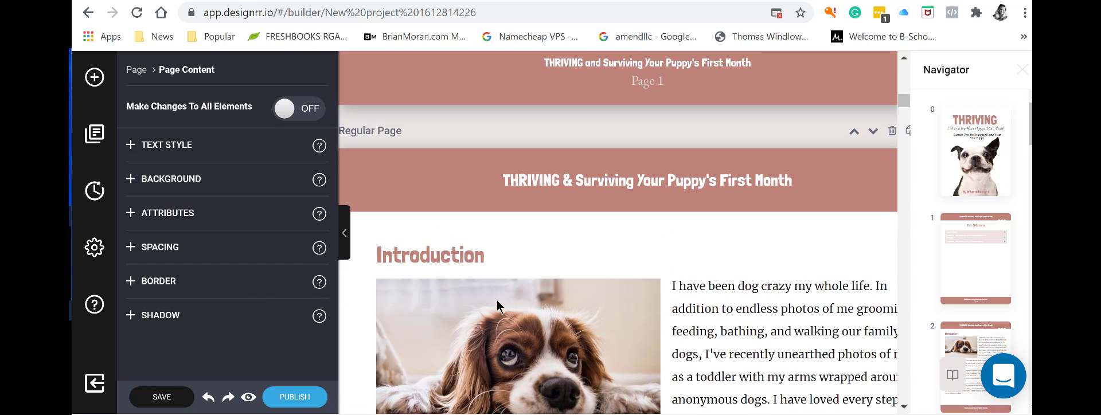
scroll(477, 294, up, 8)
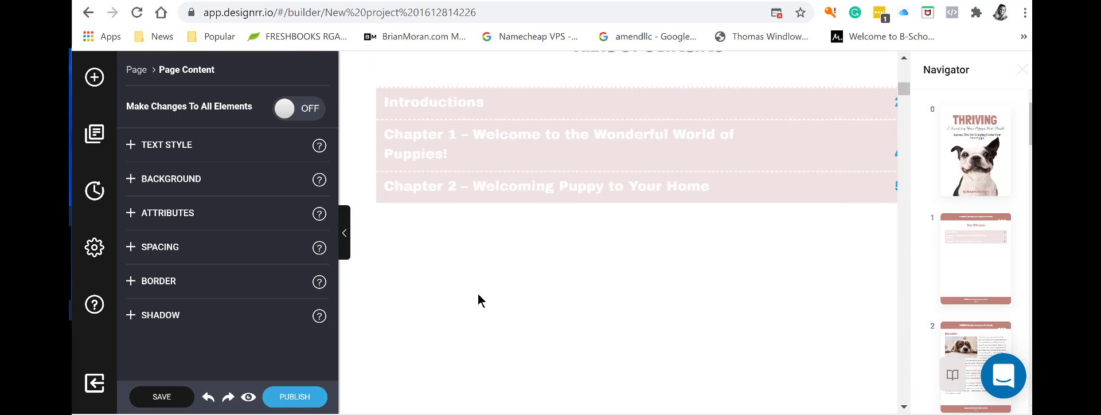
click(476, 179)
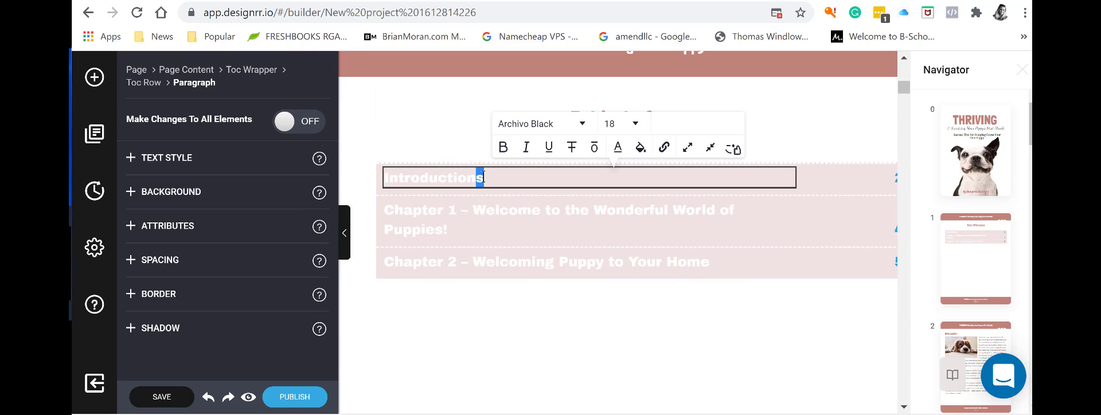
click(543, 346)
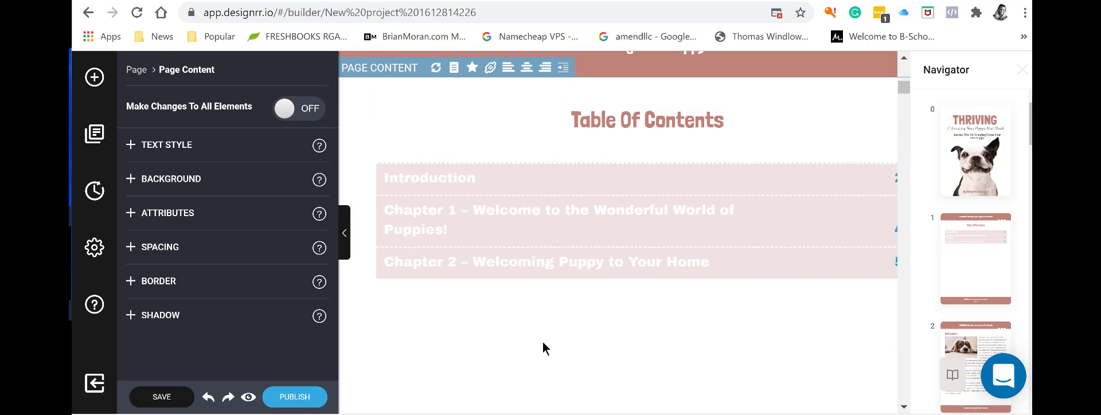
Check the page-number links for Introduction, Chapter 1 and Chapter 2, then select Introduction.
click(894, 183)
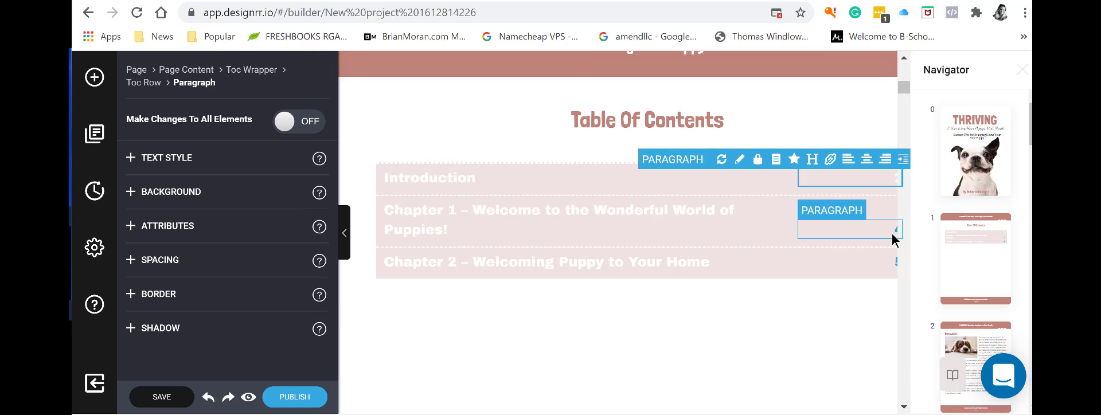
click(897, 229)
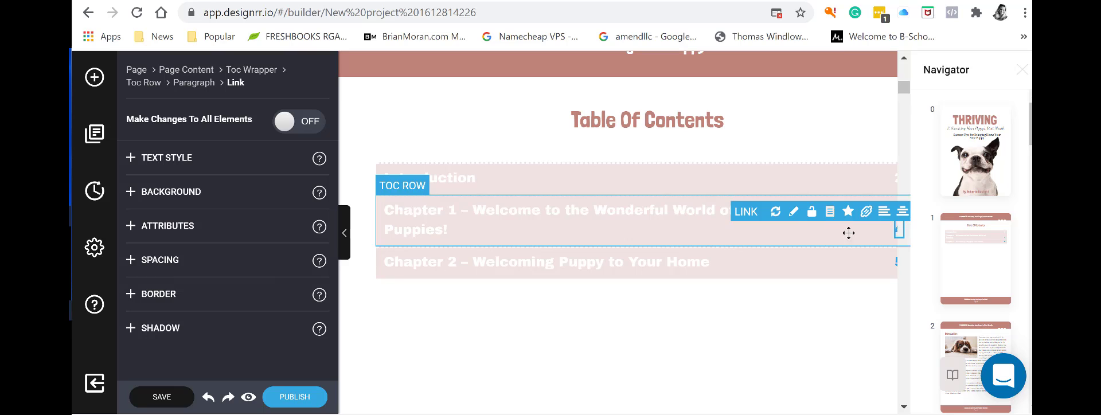
click(897, 269)
click(896, 261)
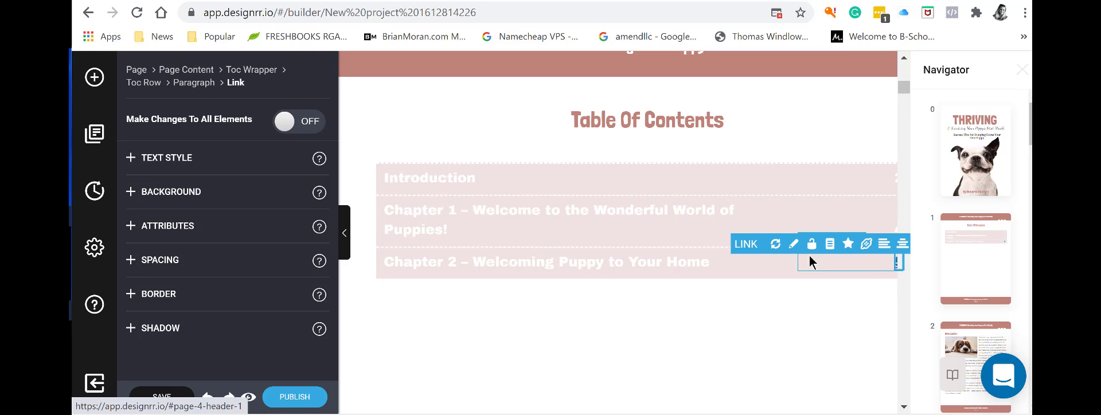
click(774, 322)
click(677, 175)
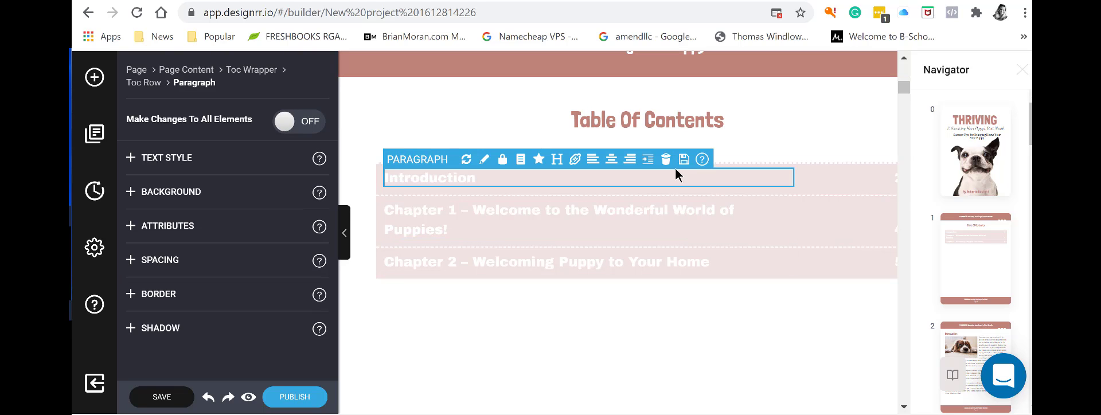
Switch the Introduction entry's background to an image, review Textures and Image Properties, then reach Media Manager.
click(131, 193)
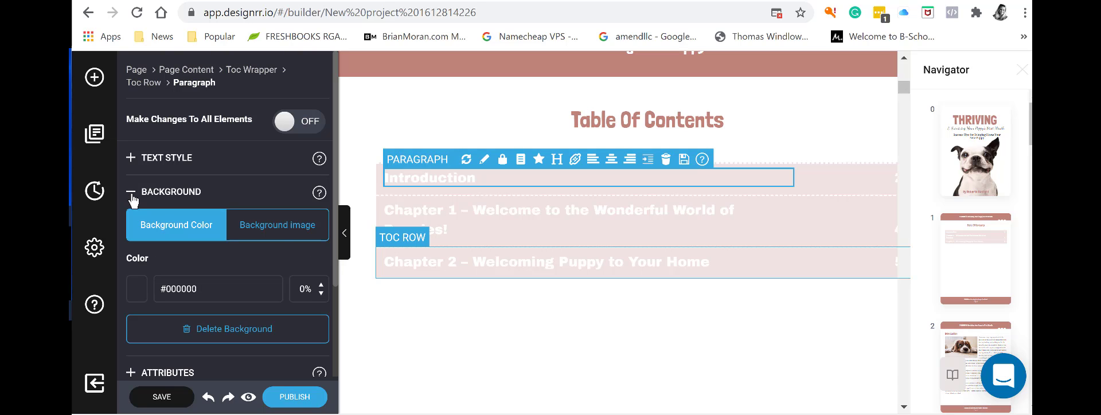
click(281, 229)
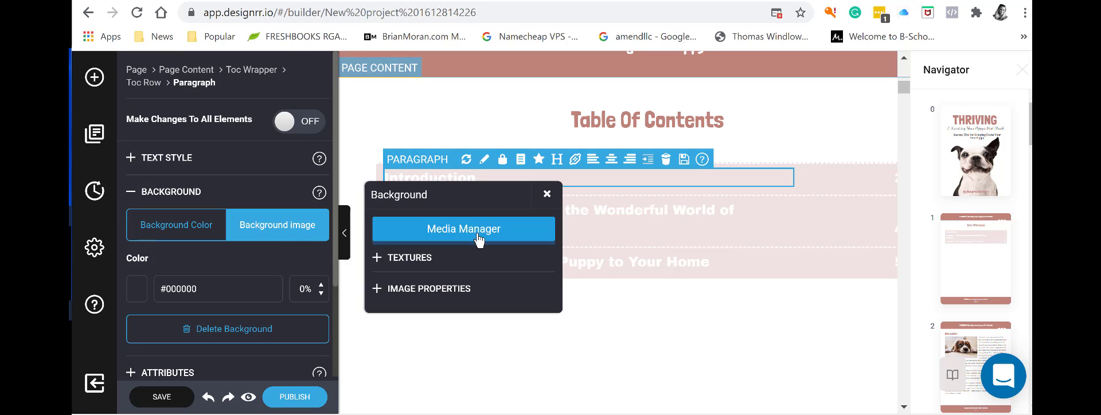
click(420, 259)
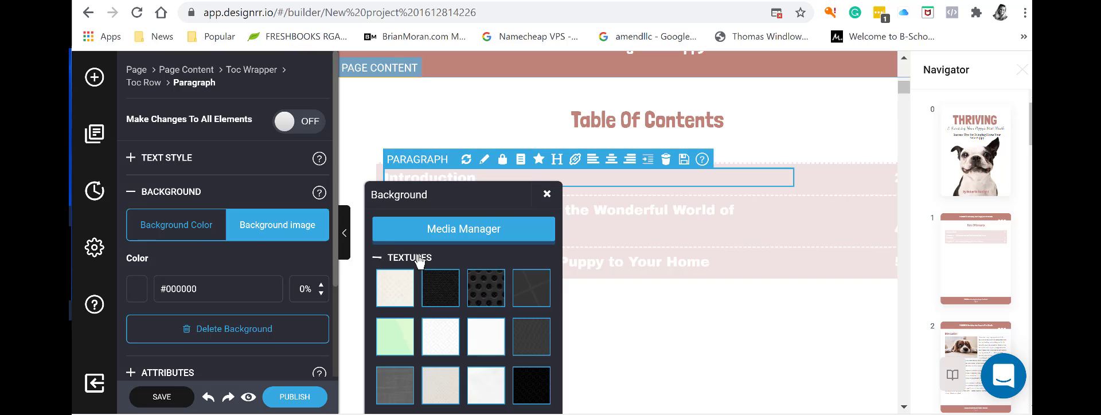
scroll(475, 310, down, 3)
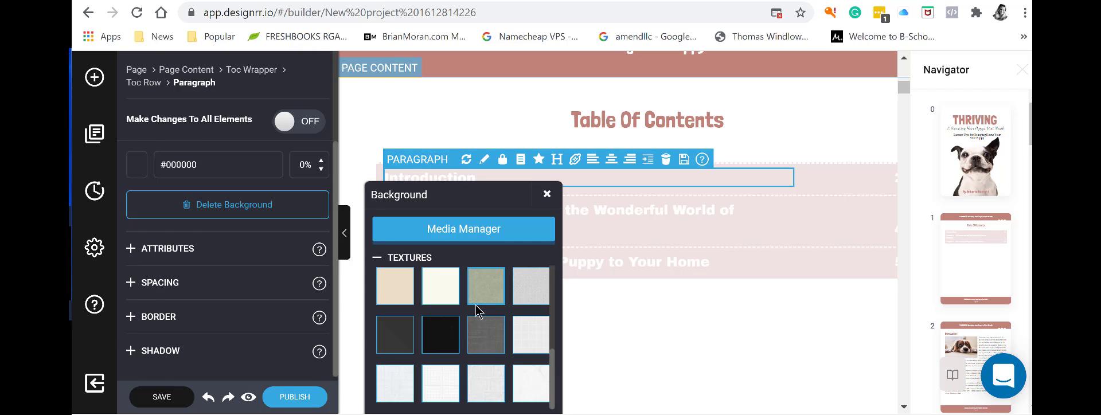
scroll(475, 311, up, 3)
click(380, 258)
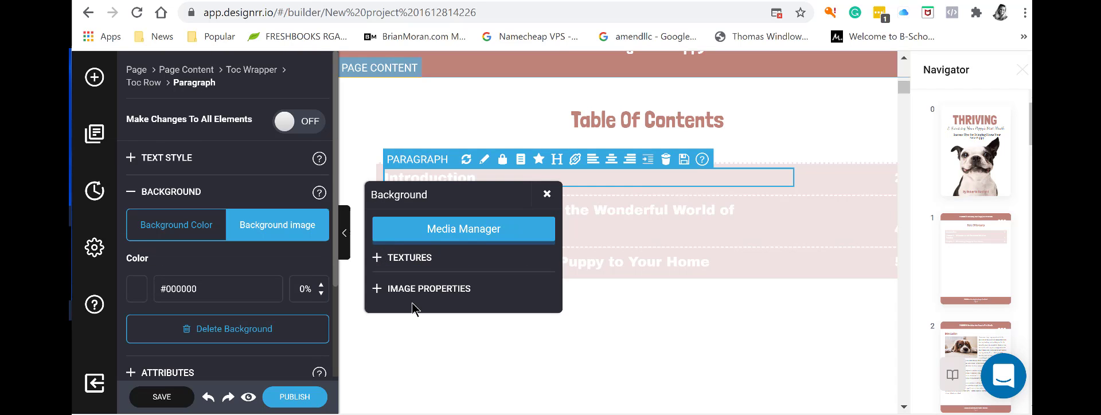
click(379, 291)
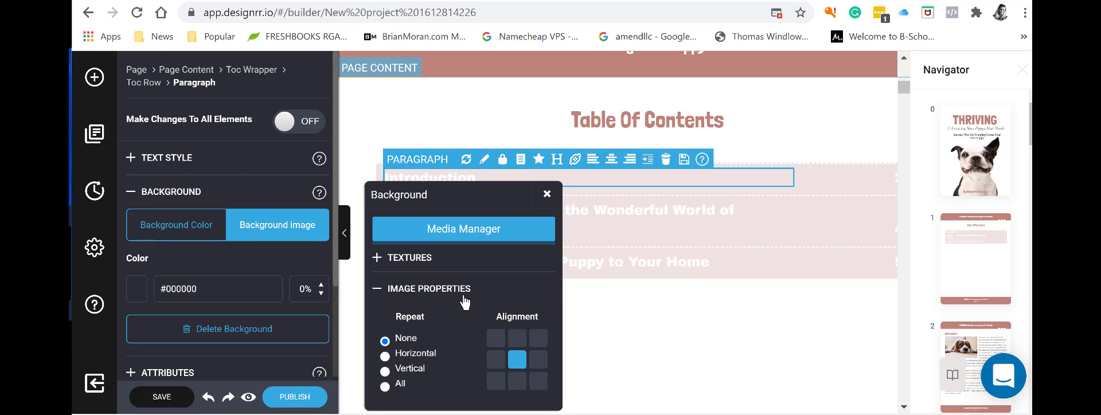
scroll(468, 304, down, 2)
scroll(425, 310, up, 2)
click(385, 290)
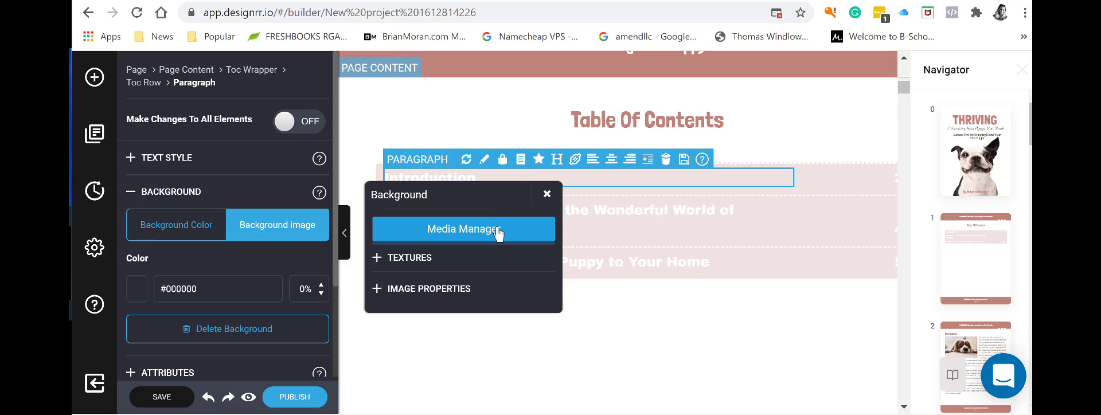
click(494, 229)
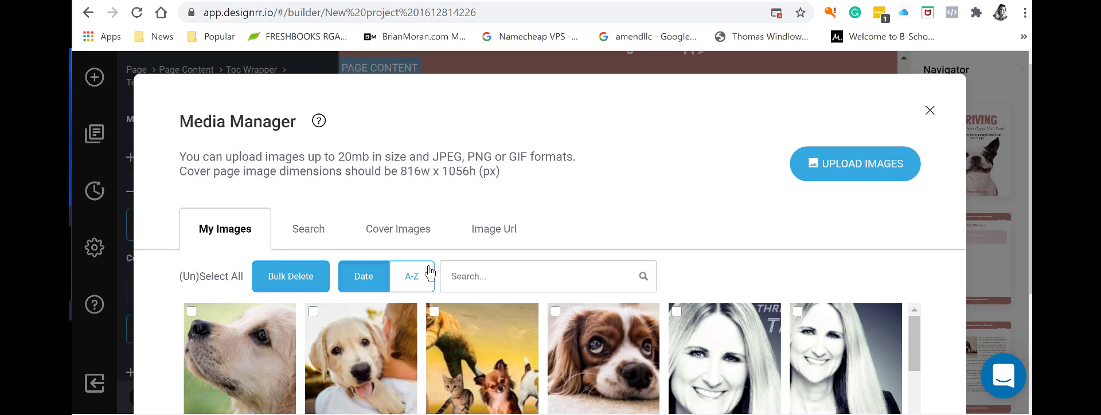
Search stock photos for 'dog bones' and use the treats dog bone photo.
scroll(484, 231, down, 1)
click(478, 206)
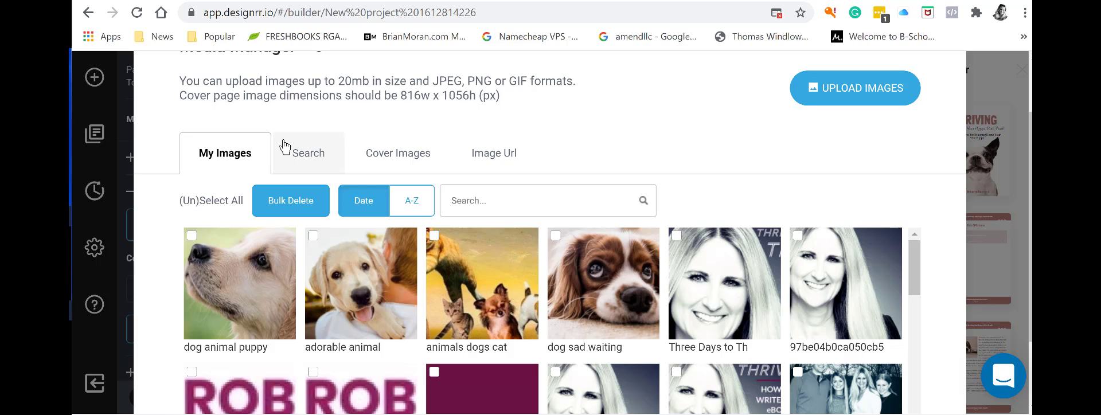
click(295, 154)
click(296, 287)
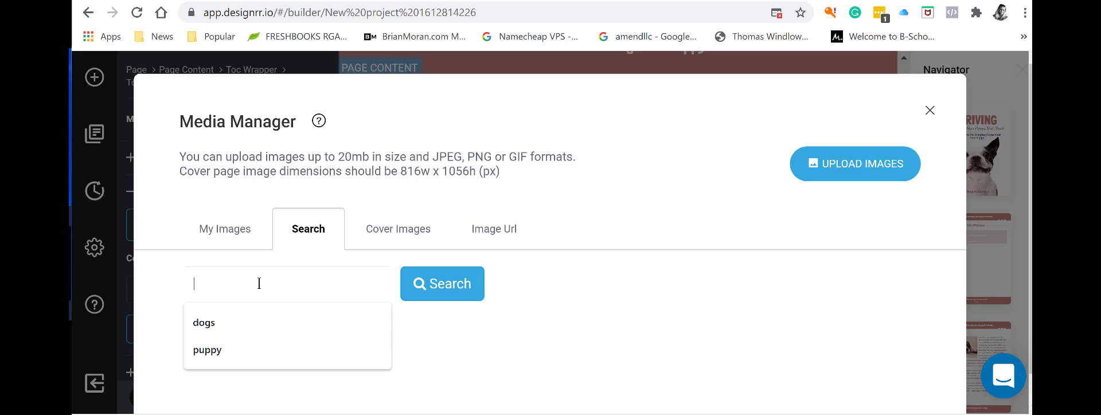
text(dog bones)
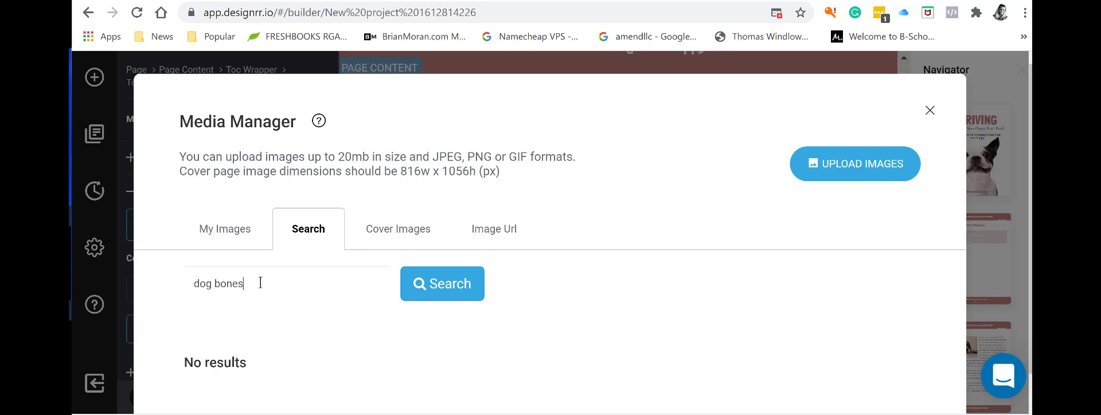
click(450, 288)
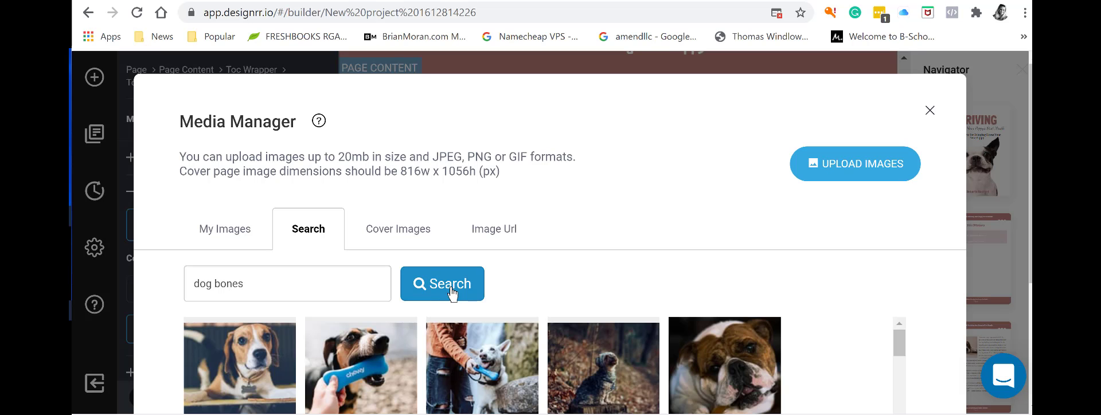
scroll(520, 276, down, 10)
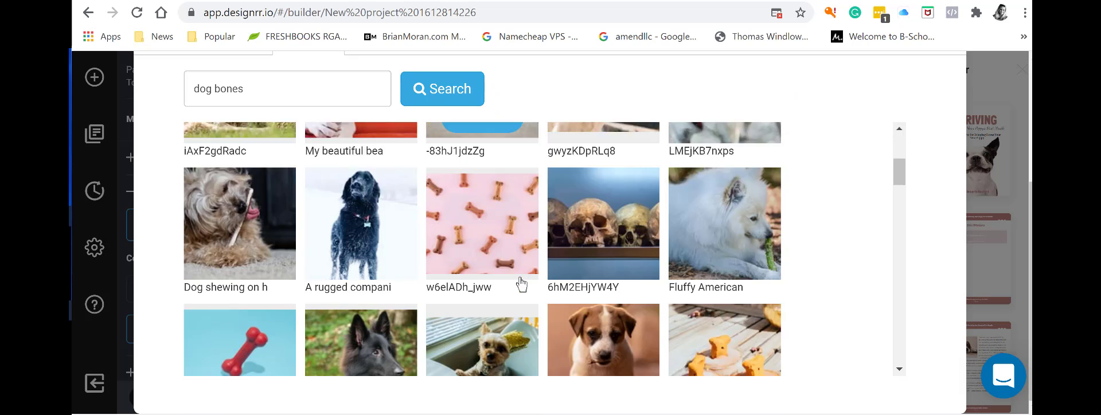
scroll(519, 282, down, 8)
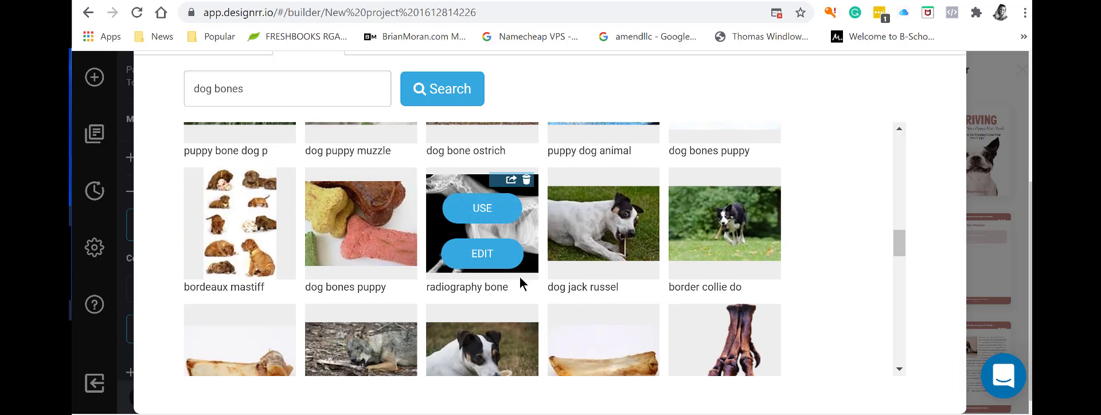
scroll(521, 284, down, 8)
scroll(520, 283, down, 8)
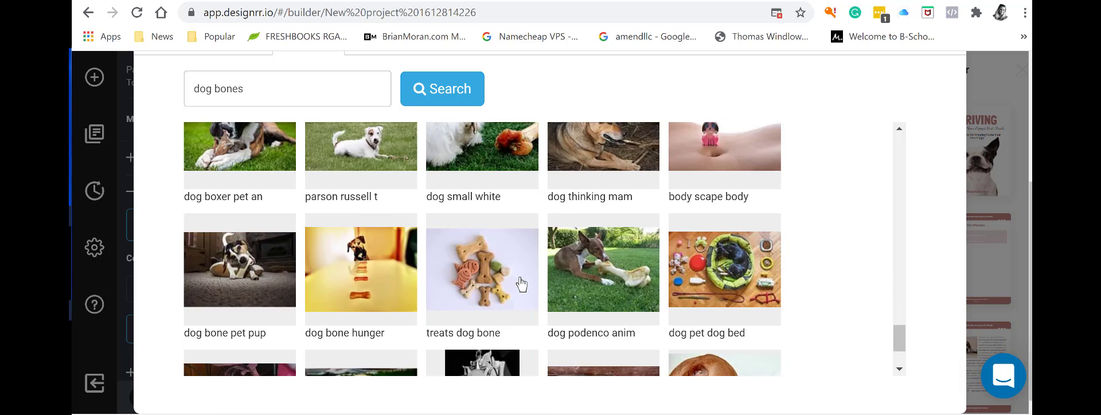
scroll(519, 282, up, 2)
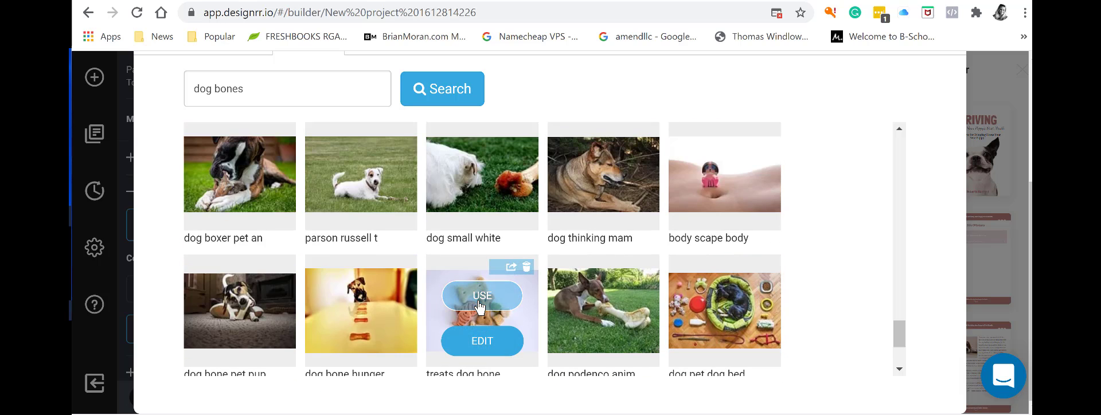
click(480, 296)
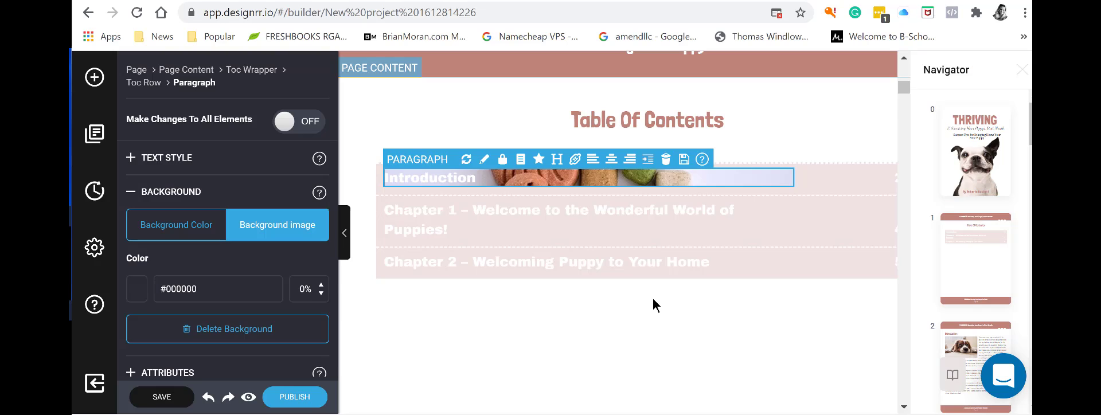
Select the Chapter 1 entry and set its background image to the dog-with-bone stock photo.
click(559, 320)
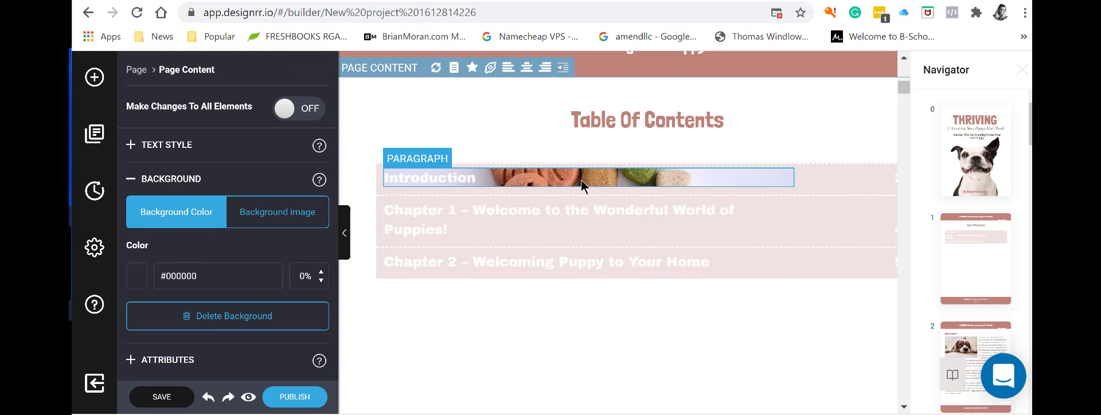
click(582, 177)
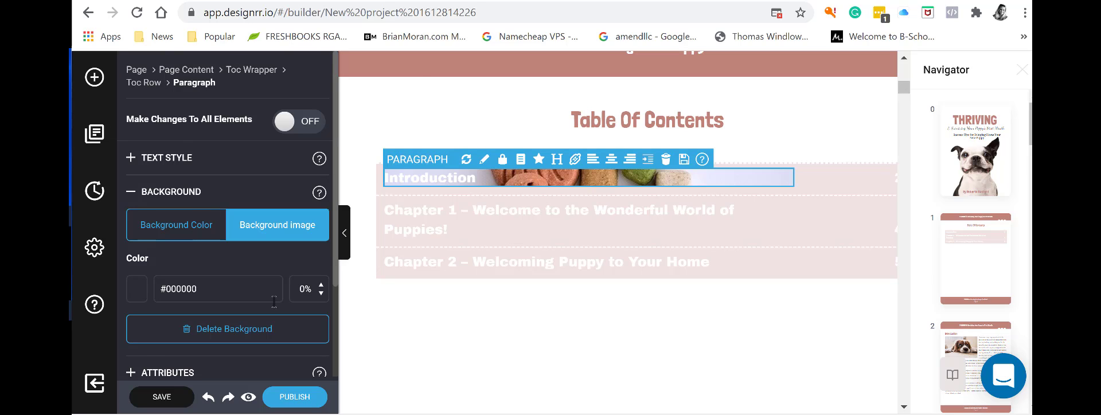
click(518, 332)
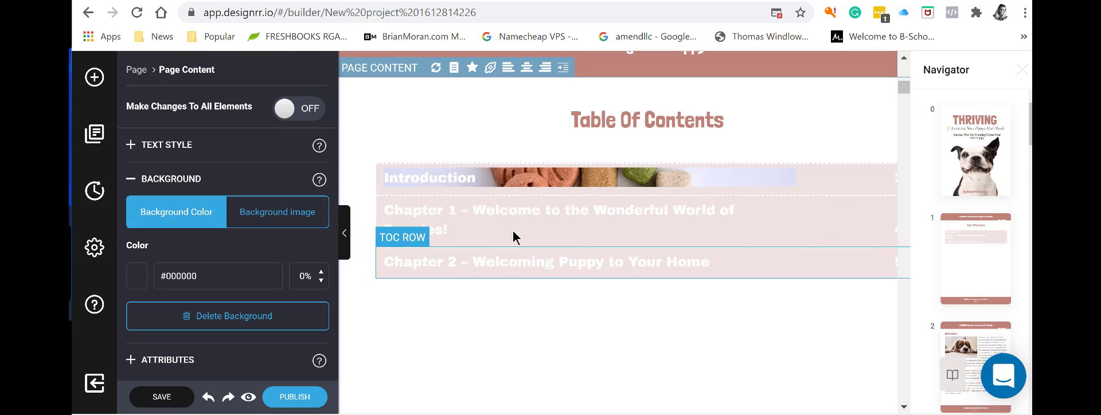
click(457, 240)
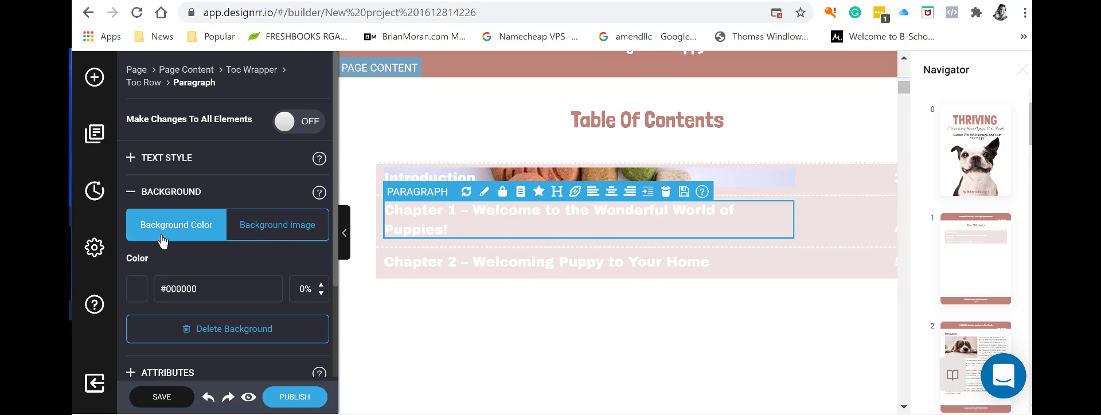
click(265, 228)
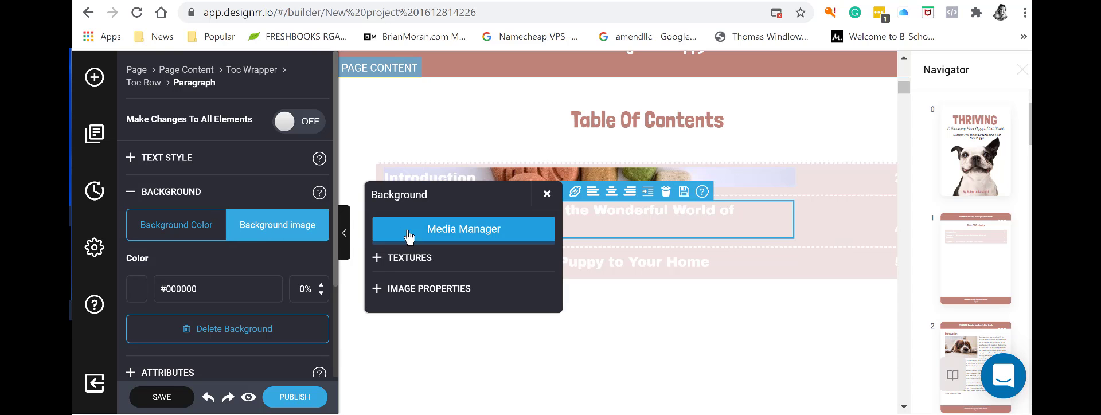
click(444, 233)
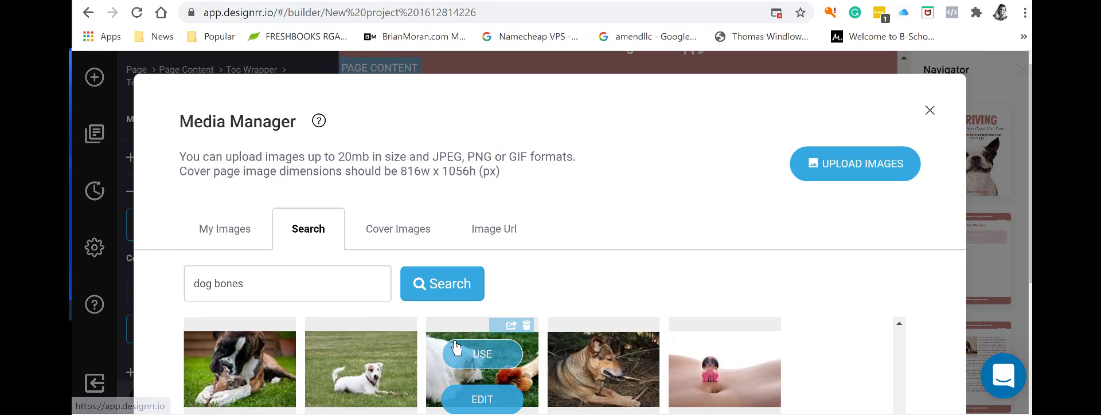
scroll(298, 347, down, 3)
mouse_move(592, 350)
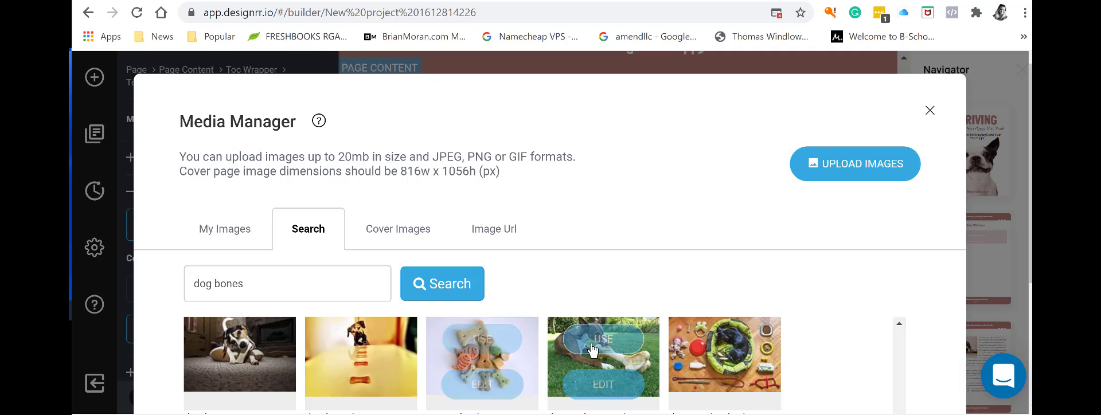
click(593, 339)
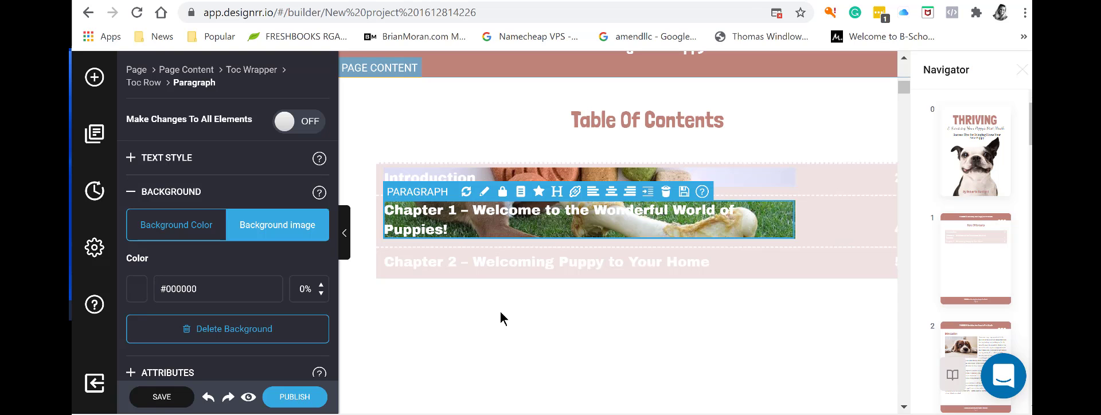
click(512, 217)
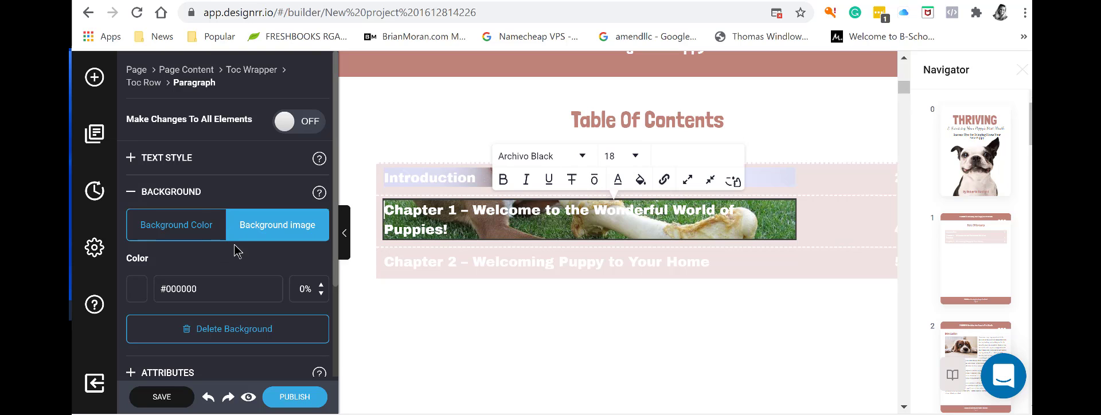
Try raising the background colour opacity, then return it to 0%.
scroll(241, 255, down, 2)
scroll(238, 255, up, 2)
click(321, 285)
click(321, 285)
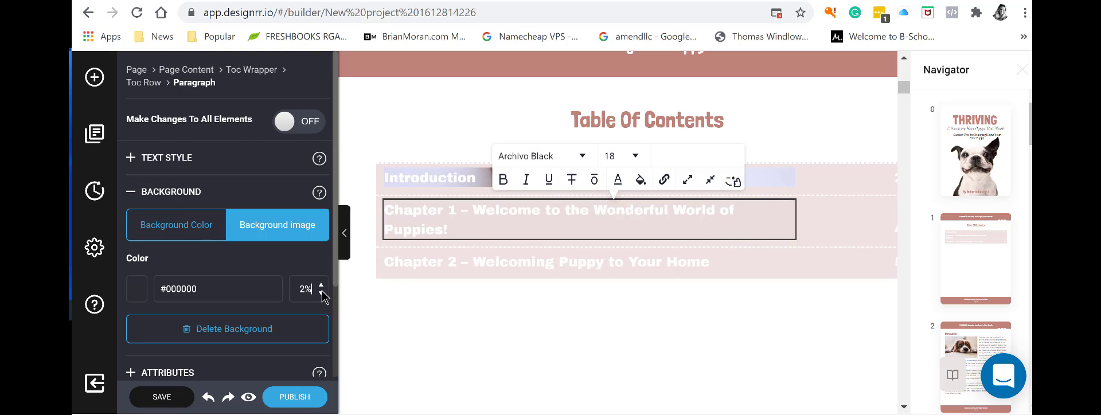
click(320, 295)
click(320, 296)
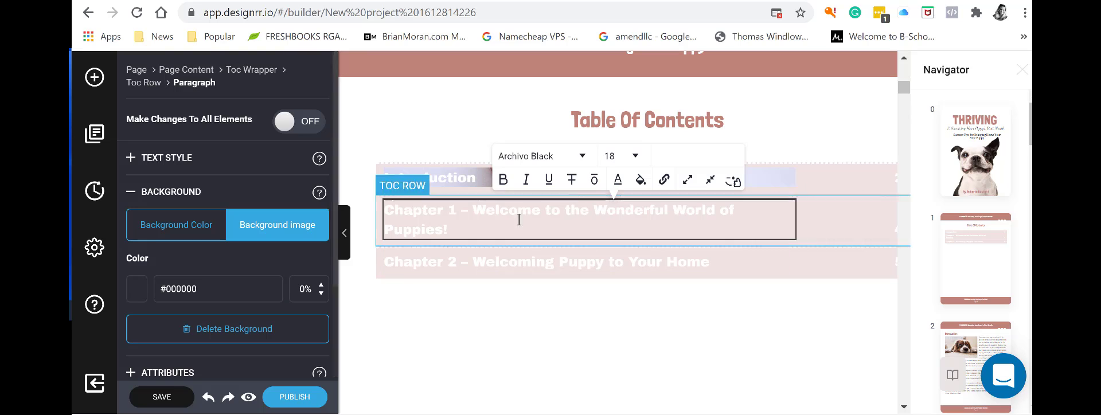
Undo the background image behind the Introduction entry from its right-click menu, then deselect.
click(591, 242)
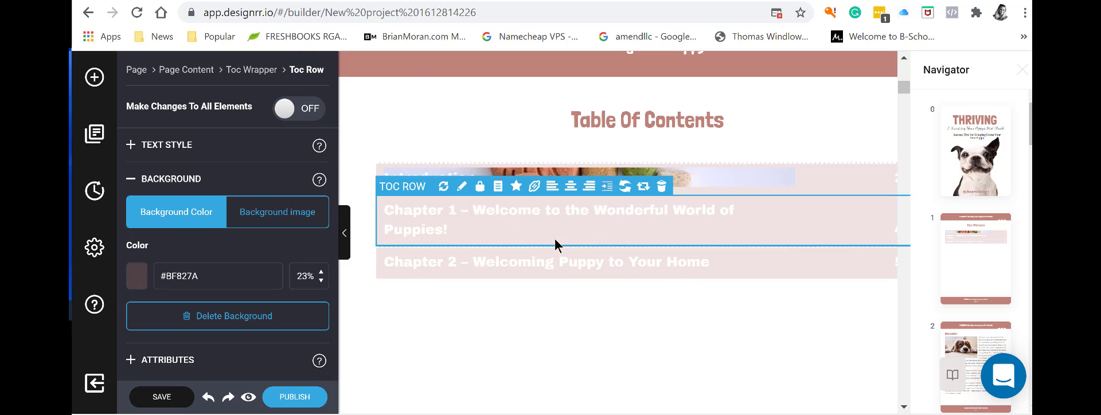
right_click(501, 226)
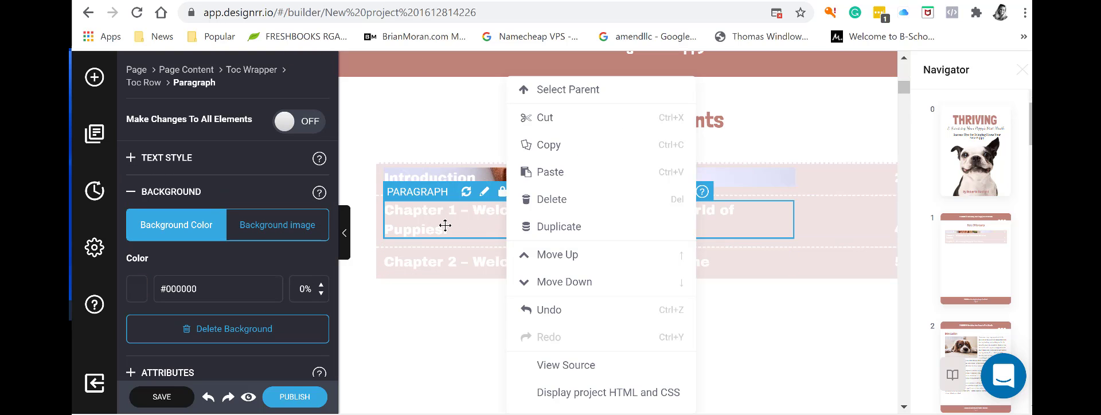
click(440, 175)
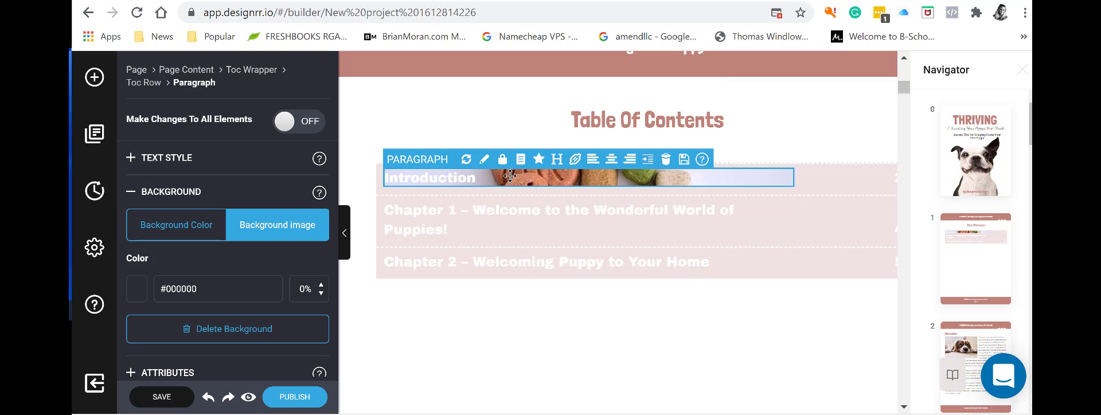
right_click(513, 175)
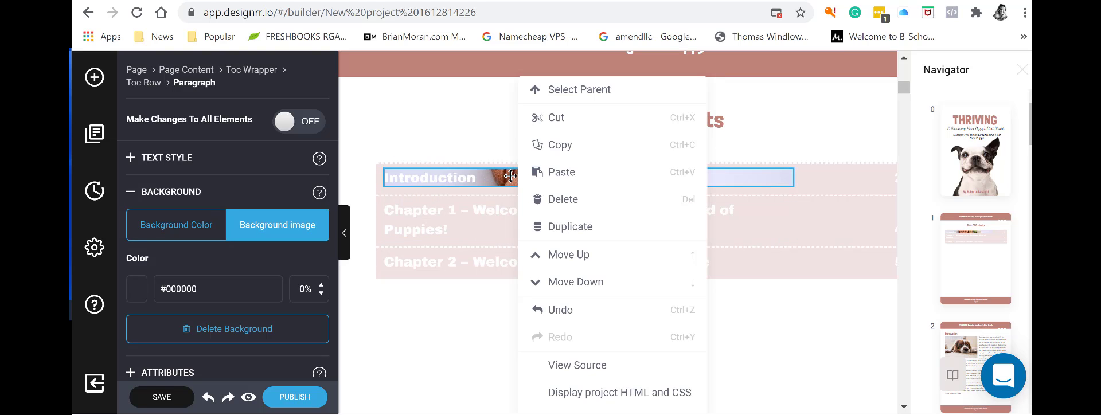
click(553, 312)
click(481, 345)
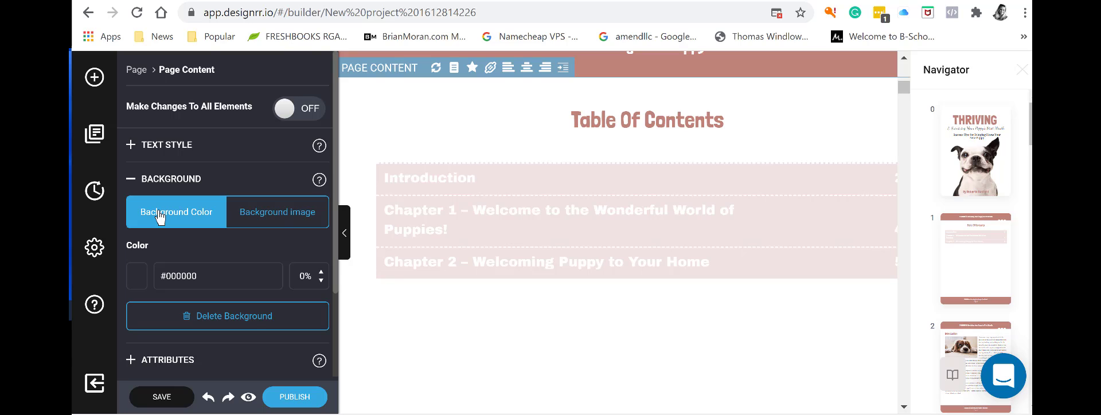
Browse the Elements library's Typography and Components groups, then select the Introduction entry.
scroll(287, 268, down, 2)
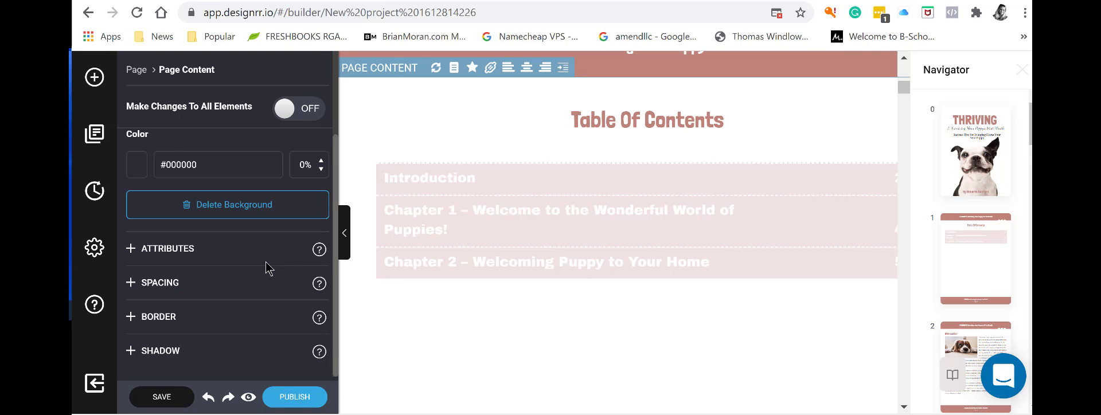
scroll(268, 264, up, 2)
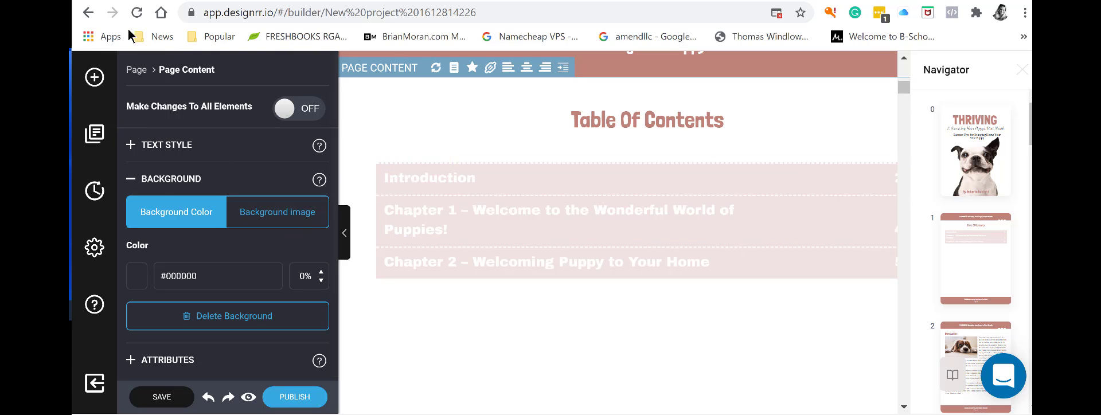
click(93, 81)
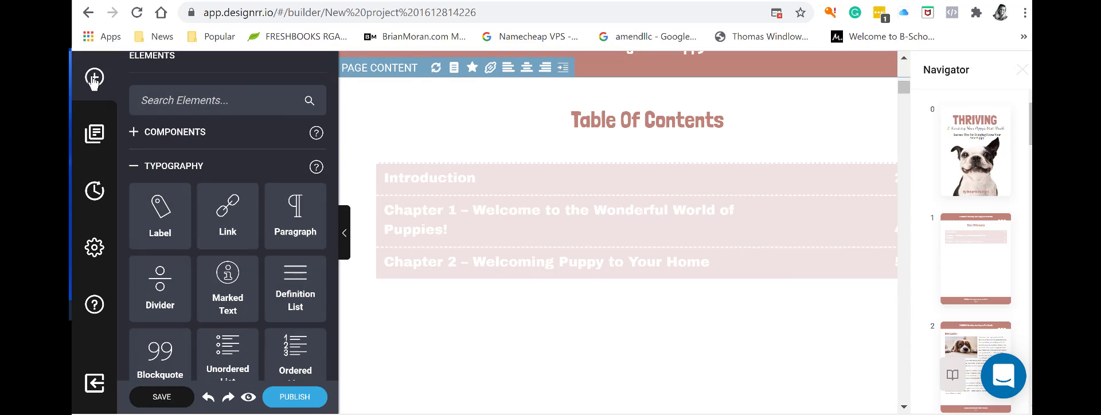
scroll(204, 299, down, 10)
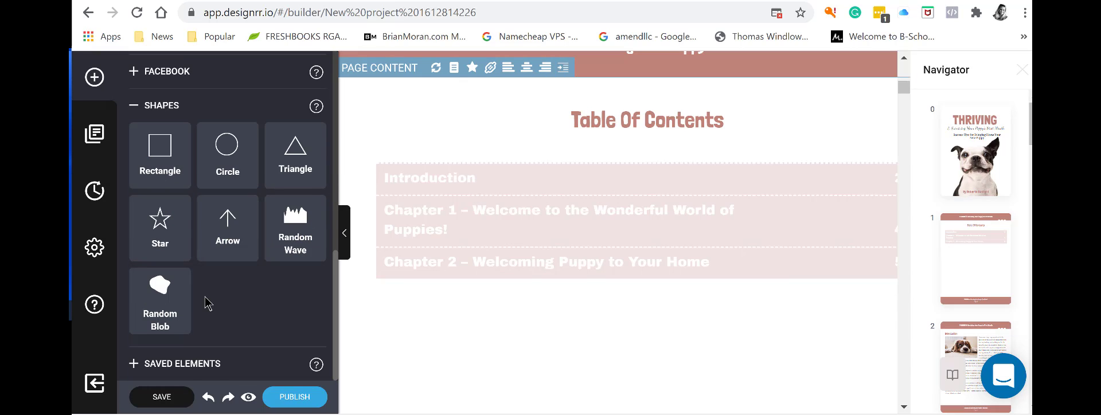
scroll(205, 301, up, 10)
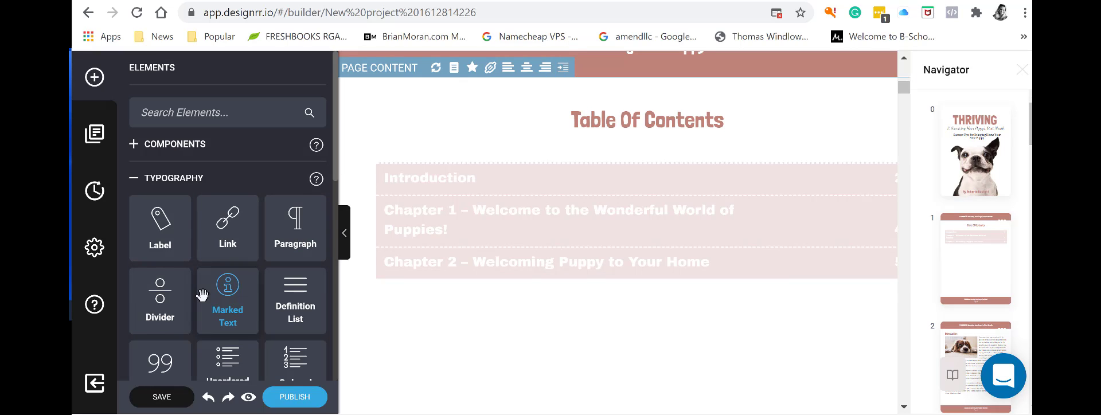
click(134, 184)
click(136, 133)
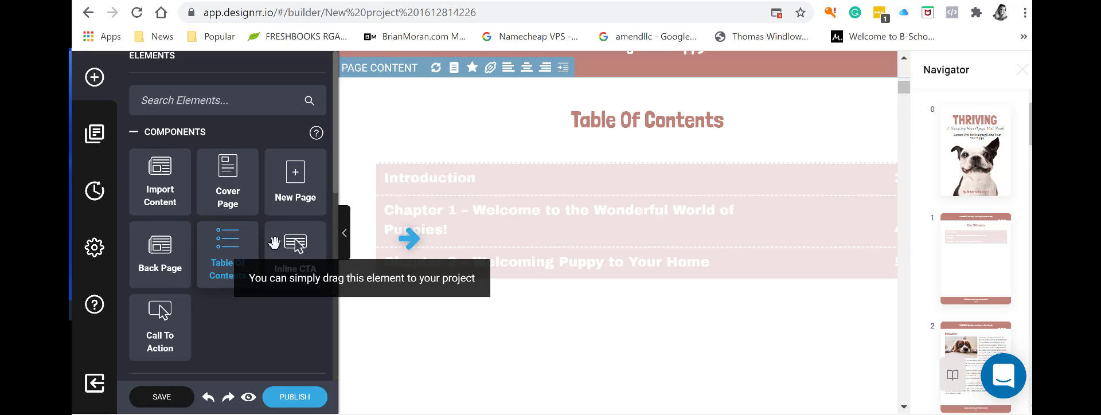
click(476, 183)
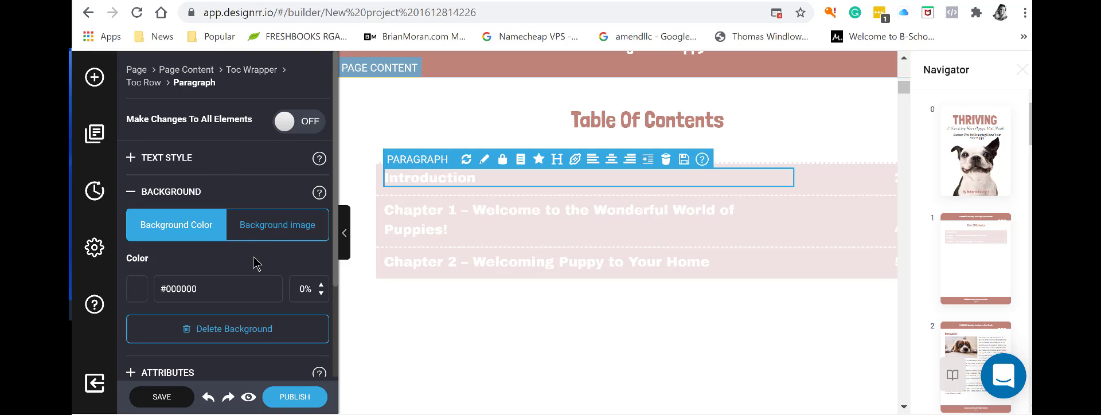
Expand Introduction's Attributes and Shadow settings, with X/Y Direction, Blur and Spread at 0.
scroll(255, 261, down, 2)
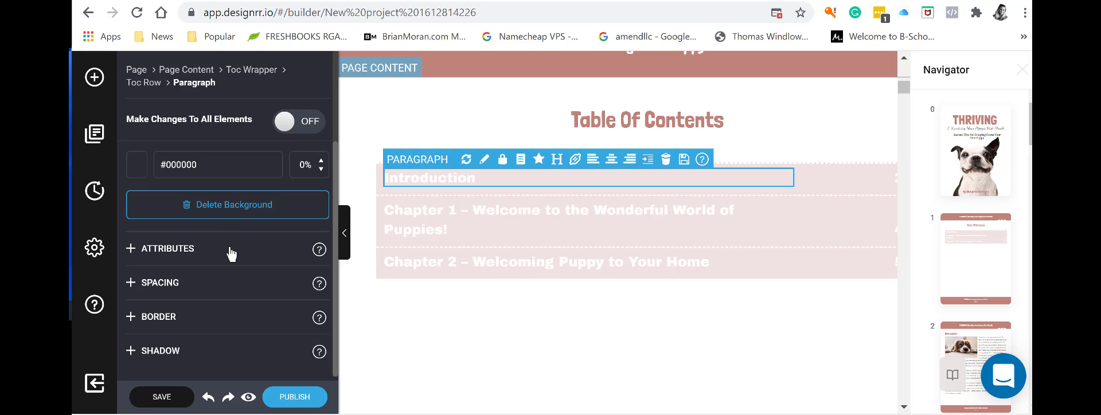
click(131, 253)
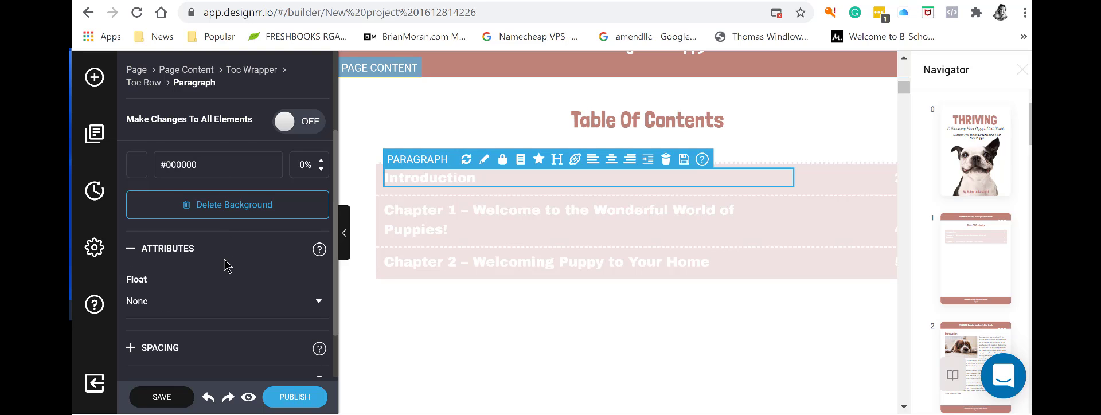
scroll(228, 266, down, 1)
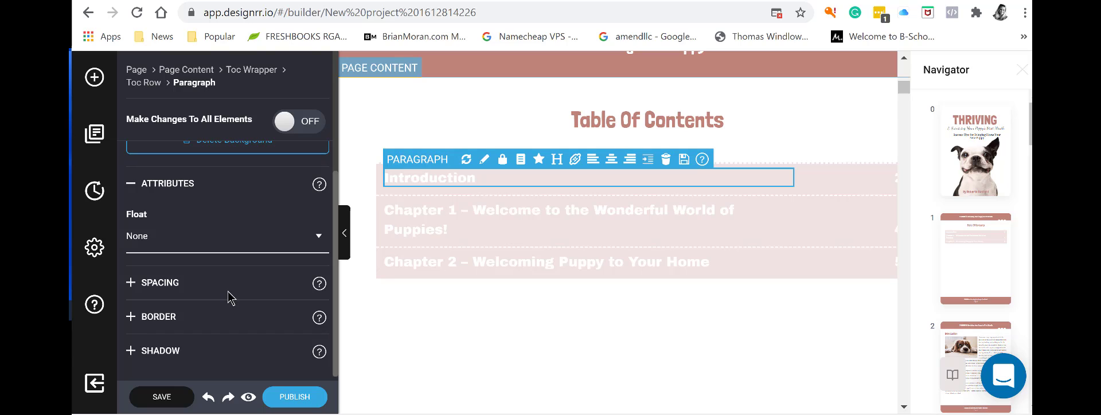
click(131, 351)
scroll(222, 353, down, 4)
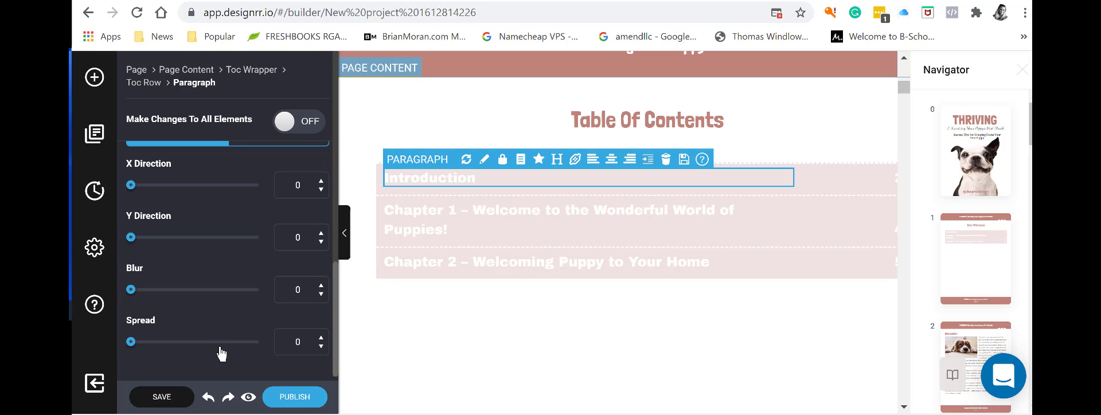
scroll(207, 326, up, 10)
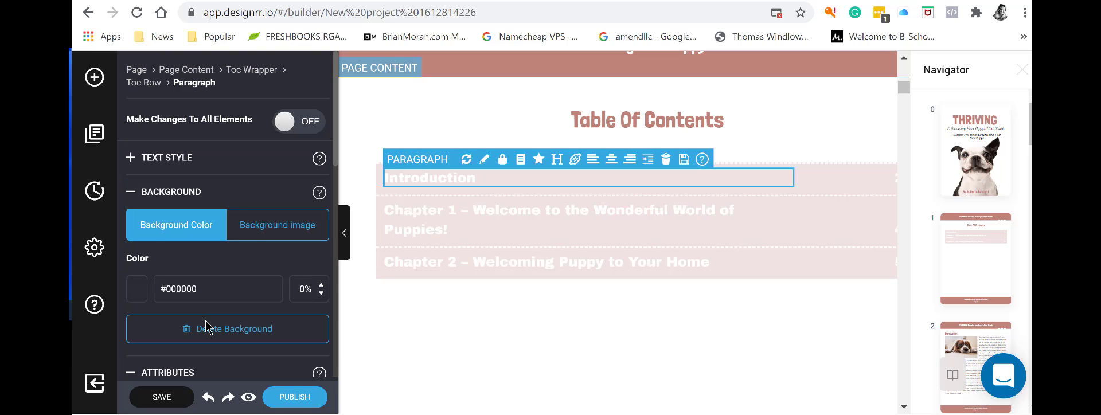
scroll(206, 327, down, 10)
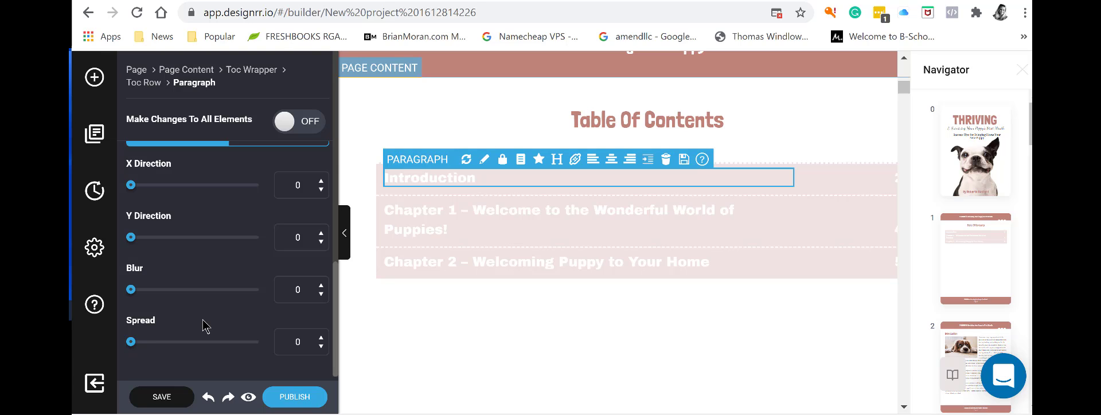
scroll(203, 327, up, 10)
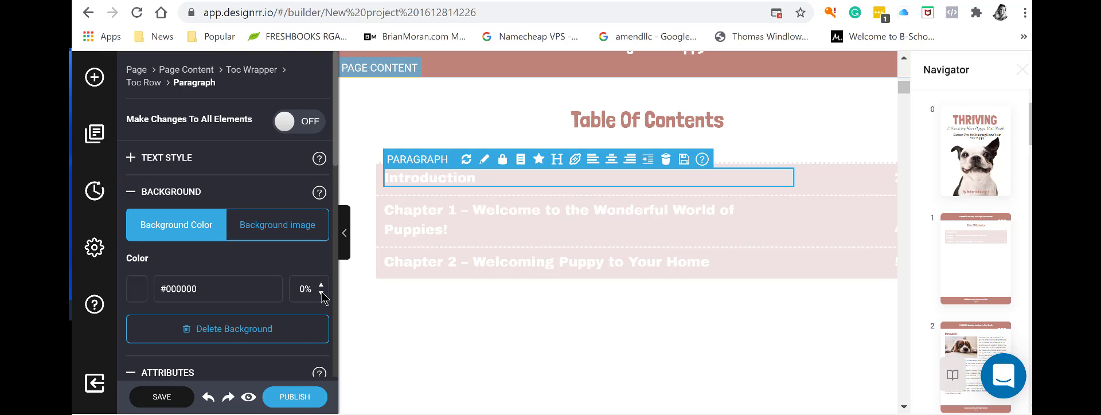
scroll(200, 278, down, 10)
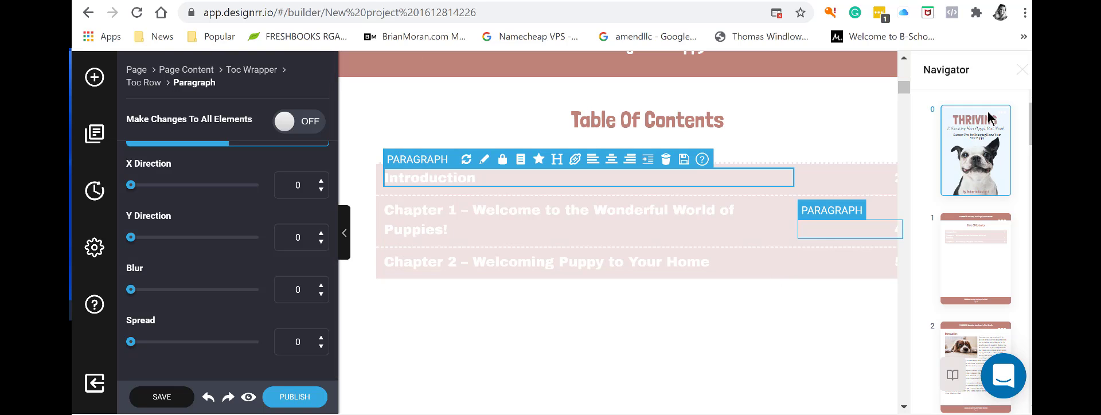
click(557, 160)
click(562, 166)
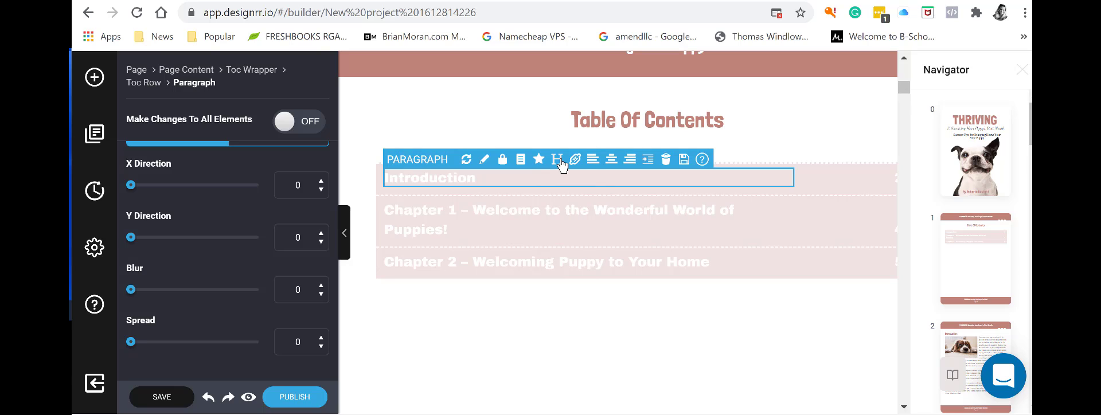
click(562, 165)
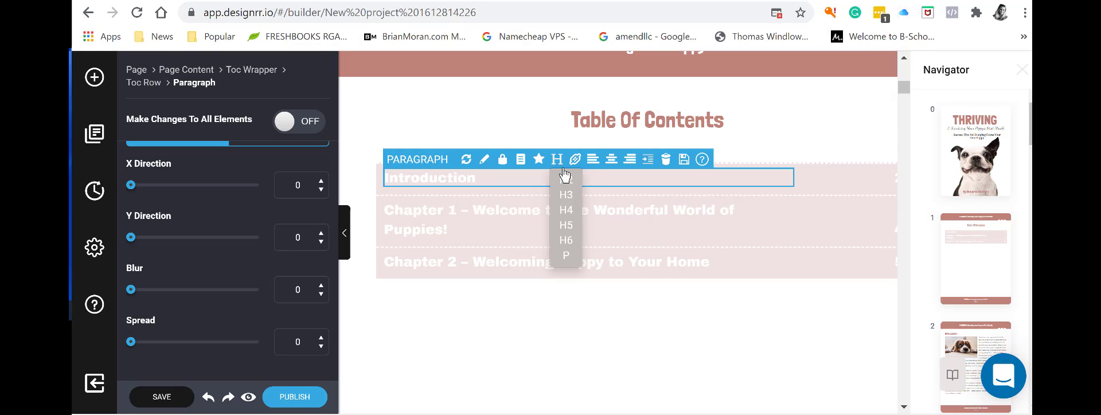
click(566, 210)
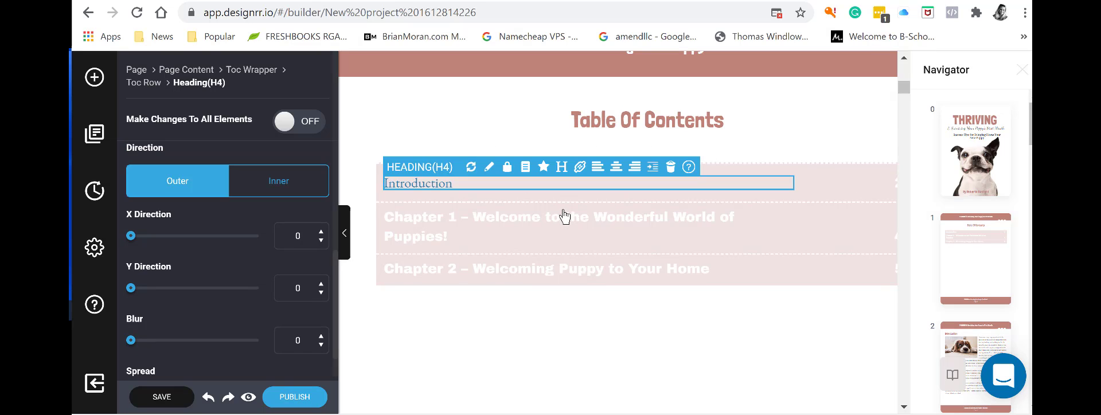
click(562, 167)
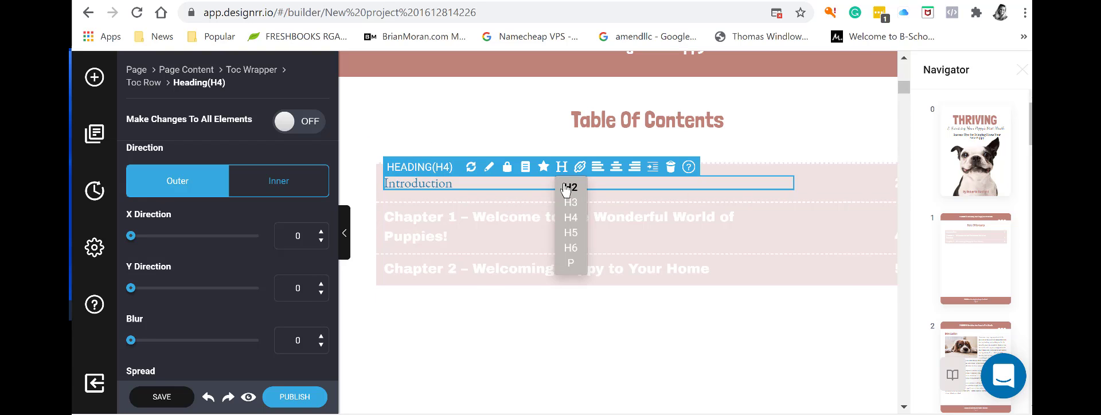
click(565, 191)
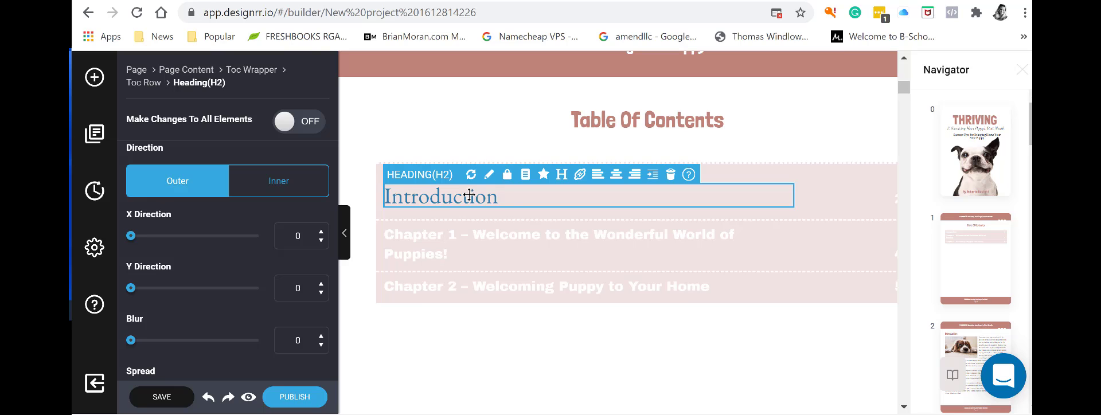
right_click(507, 201)
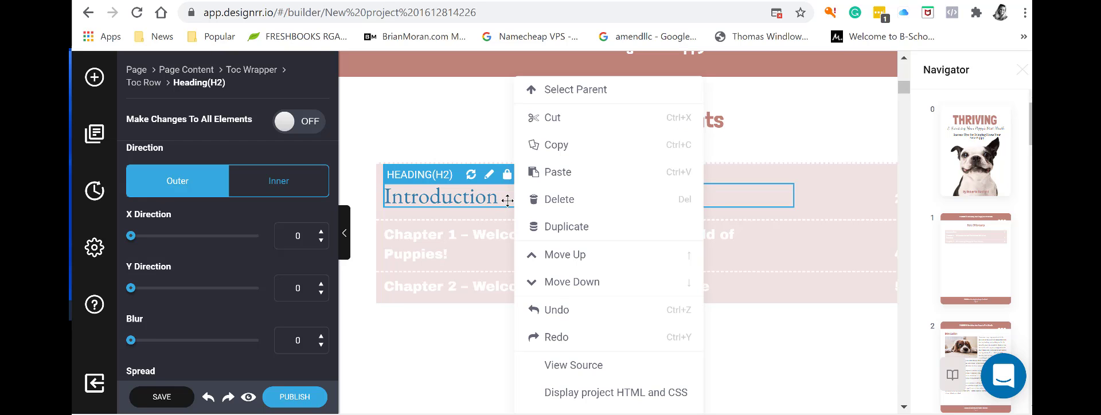
click(558, 319)
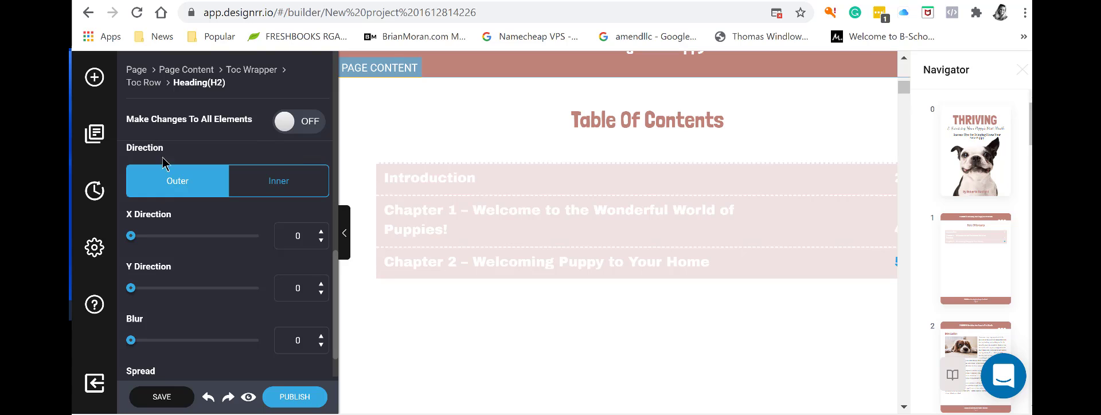
Replace the black Background Color value with fff.
scroll(247, 189, up, 10)
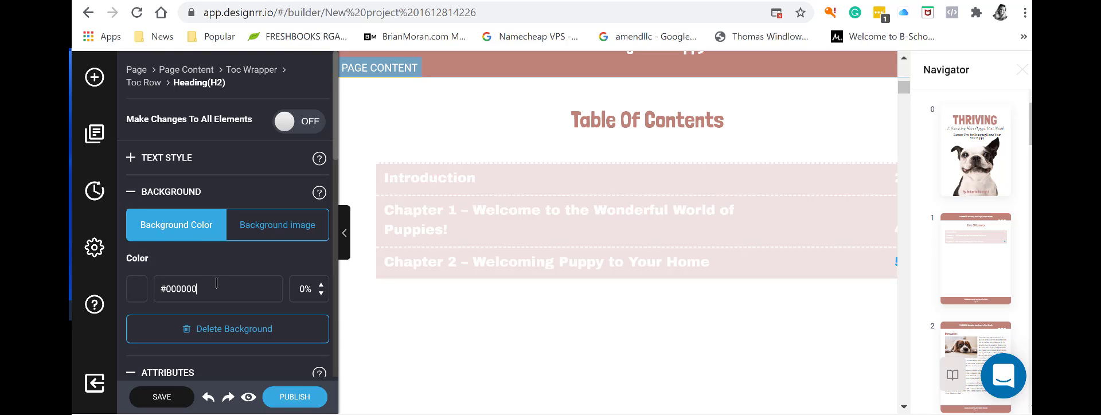
drag(216, 283, 164, 282)
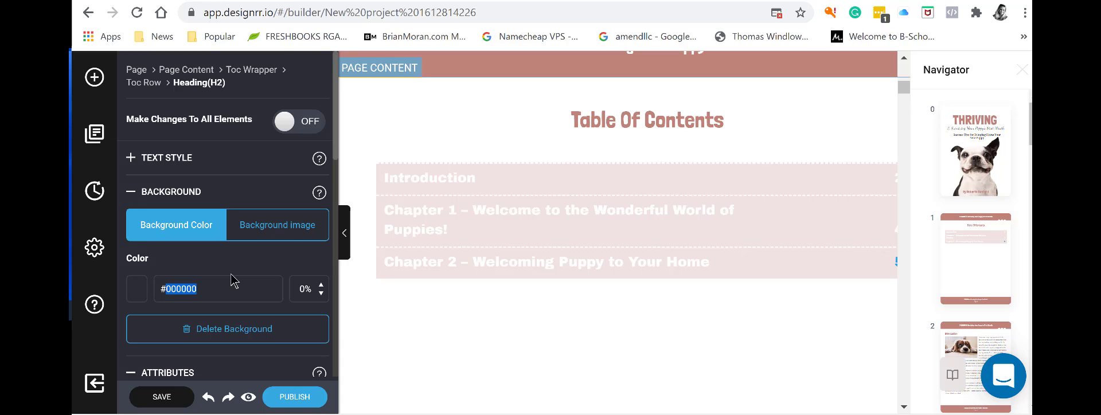
text(fff)
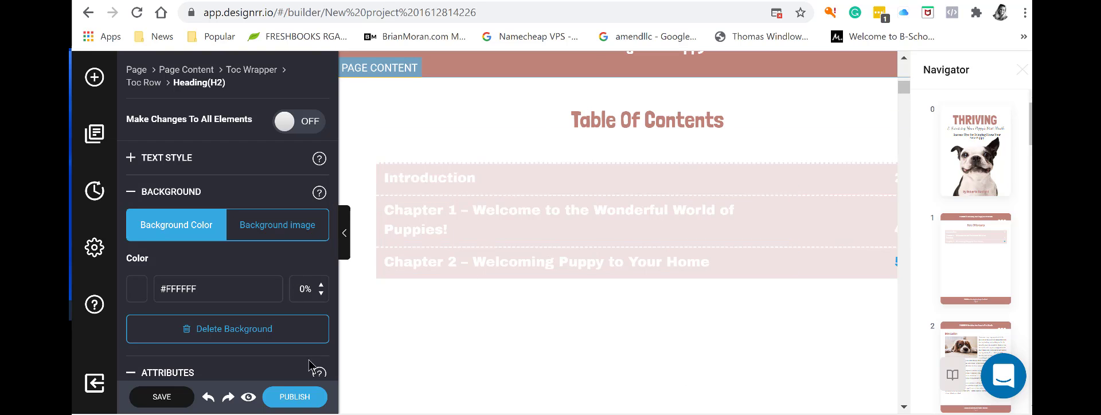
scroll(407, 333, down, 3)
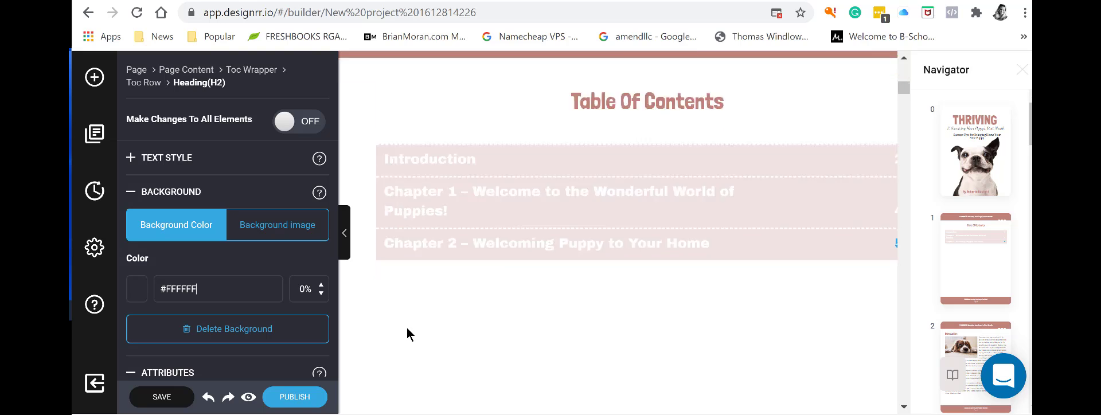
scroll(407, 328, up, 7)
scroll(408, 324, down, 3)
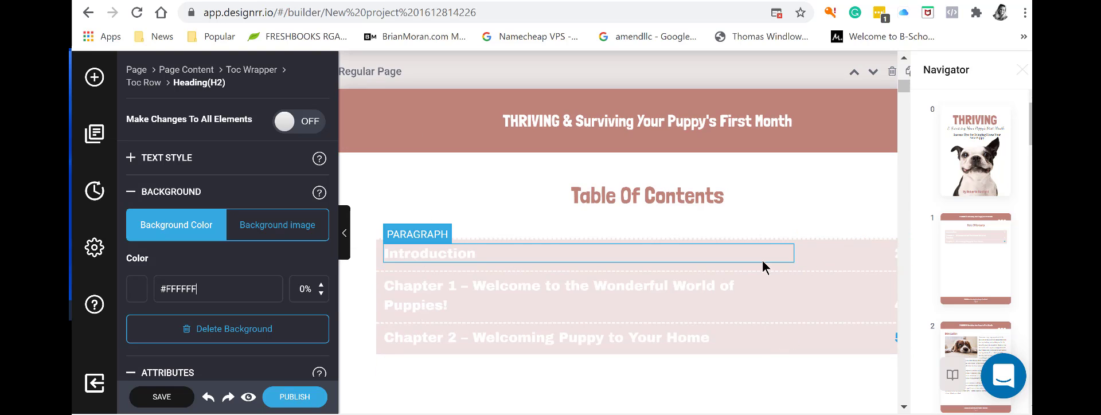
Select the Introduction row and overwrite its BF827A background colour code.
click(795, 270)
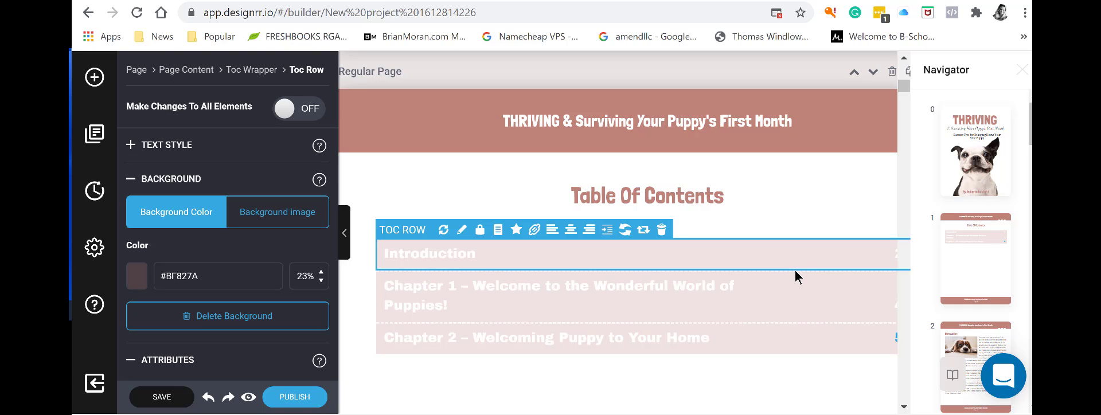
drag(218, 276, 166, 276)
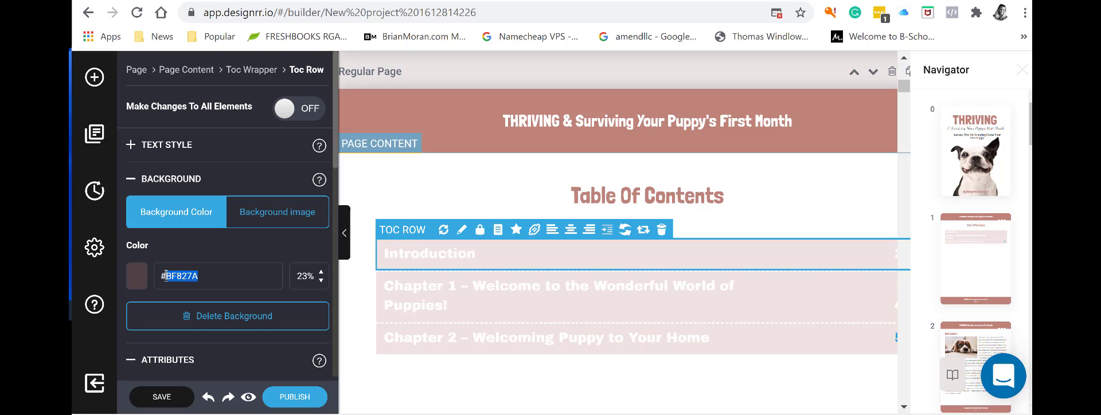
right_click(165, 275)
key(Escape)
drag(167, 276, 199, 276)
text(a)
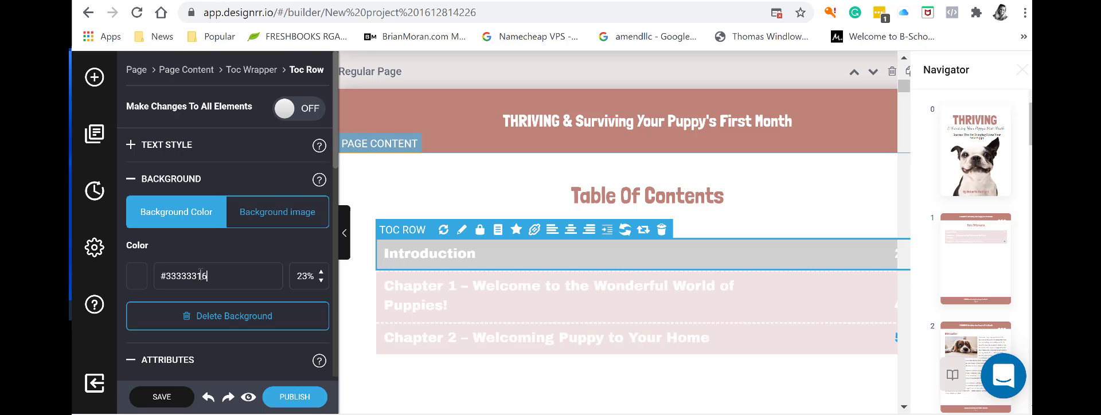
key(BackSpace)
key(BackSpace)
Tidy the colour code to #333333, then delete the Introduction row's background.
drag(205, 282, 167, 281)
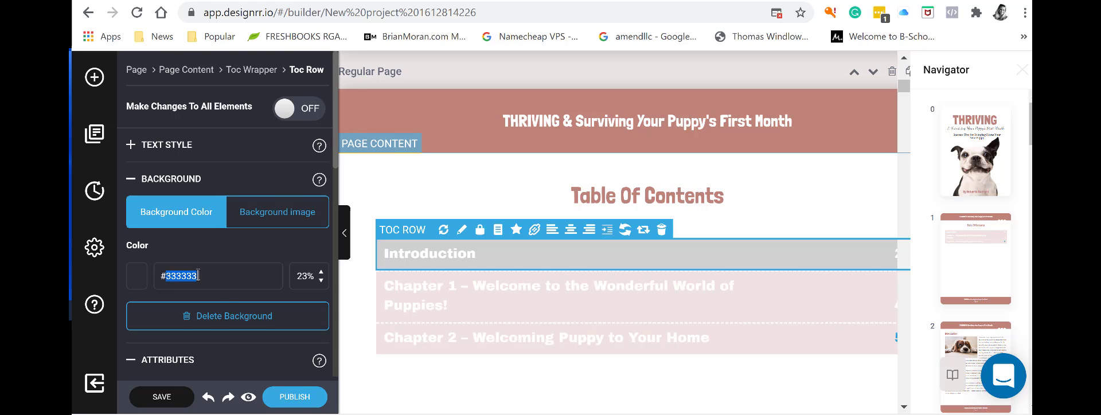
text(a)
key(ctrl+z)
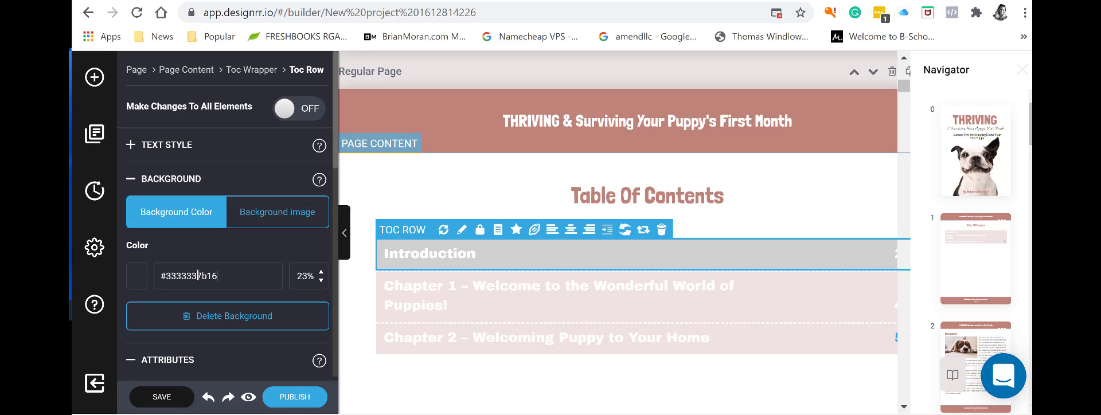
key(Delete)
key(Delete)
key(Delete)
key(Delete)
click(274, 310)
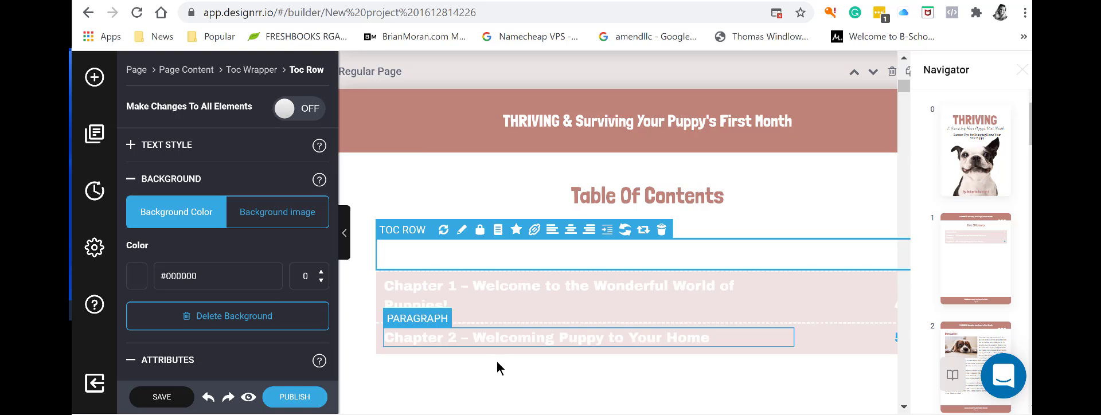
Undo the background removal so the Introduction contents row is rose again.
click(475, 286)
click(459, 259)
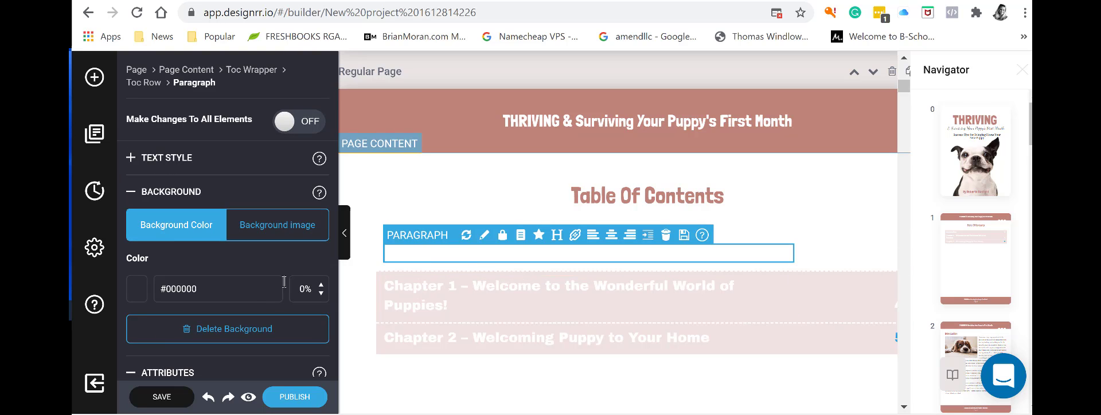
right_click(596, 259)
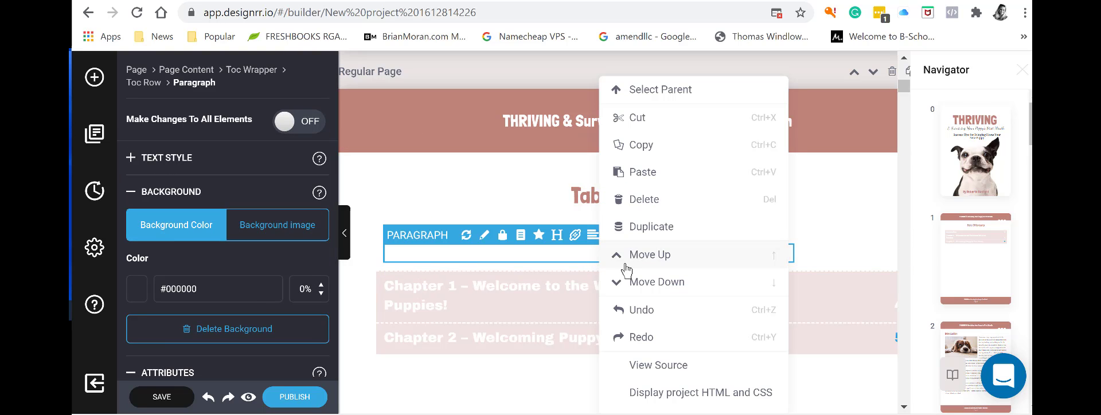
click(634, 310)
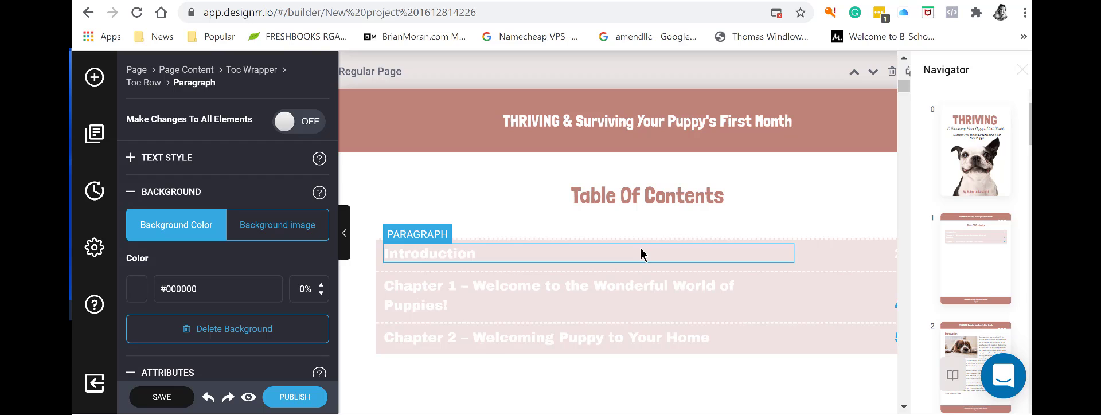
Nudge the Introduction row's background opacity up a few steps.
click(532, 270)
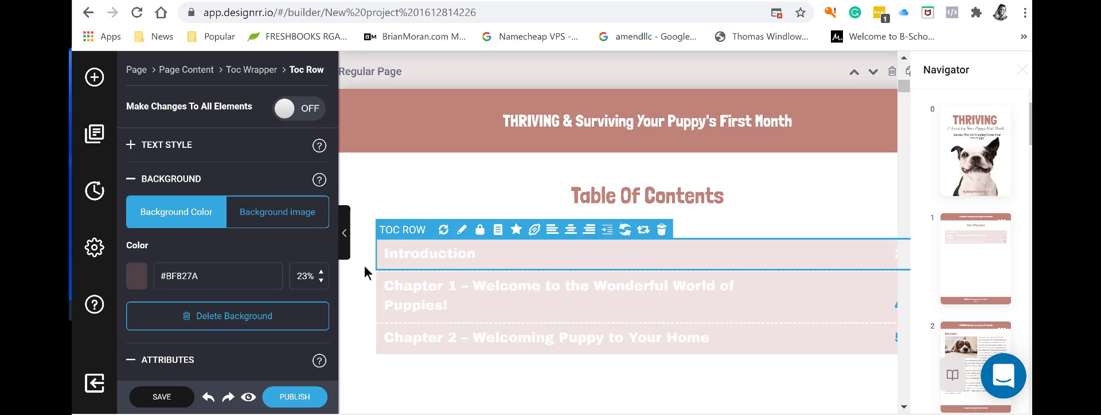
click(322, 274)
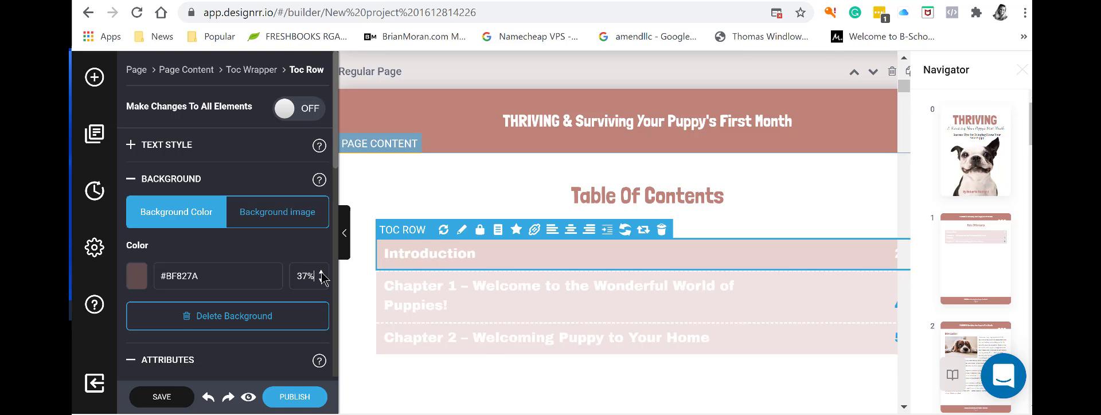
click(321, 273)
click(321, 274)
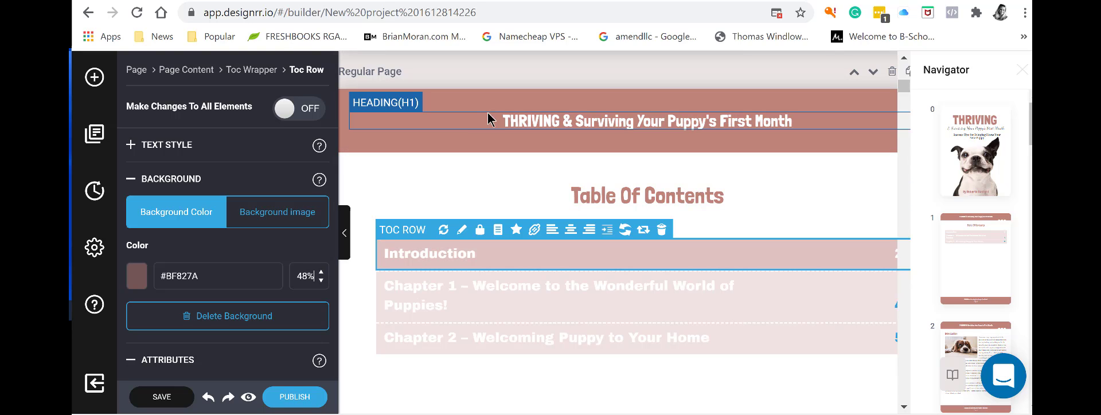
click(322, 273)
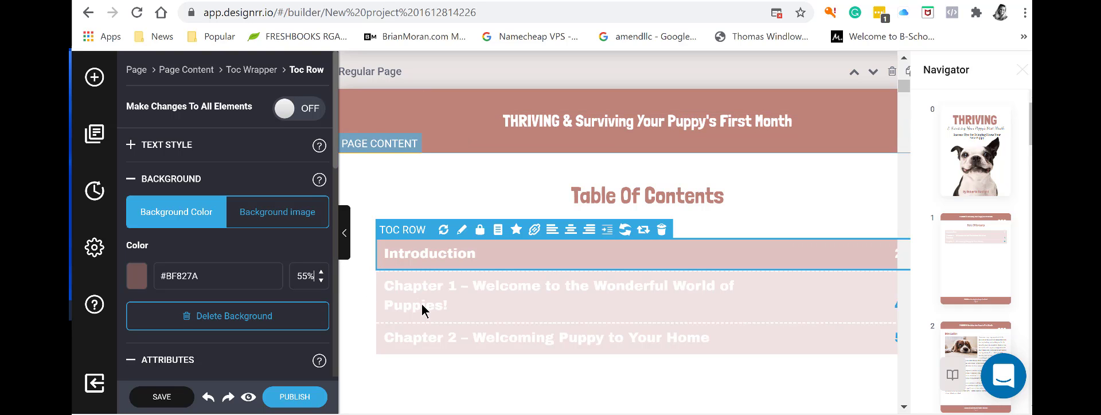
Try a new background value on the Chapter 1 row, then undo its dark background.
click(812, 300)
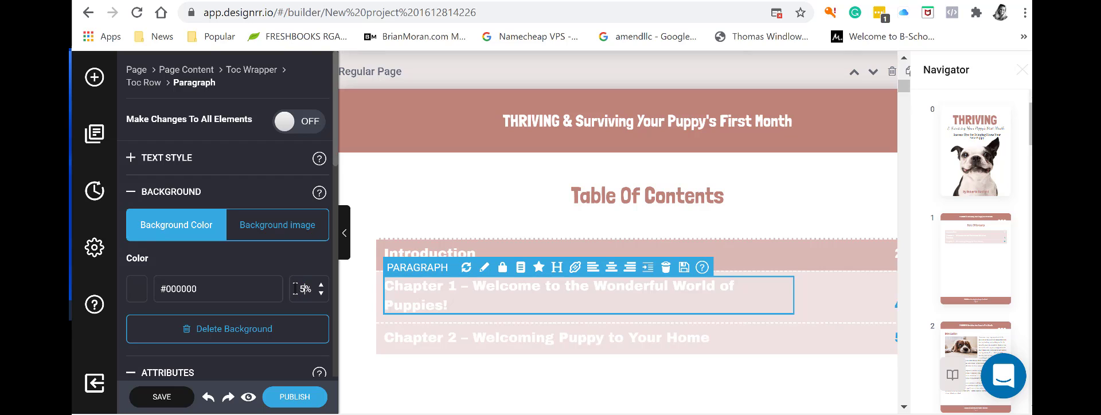
text(0)
click(791, 338)
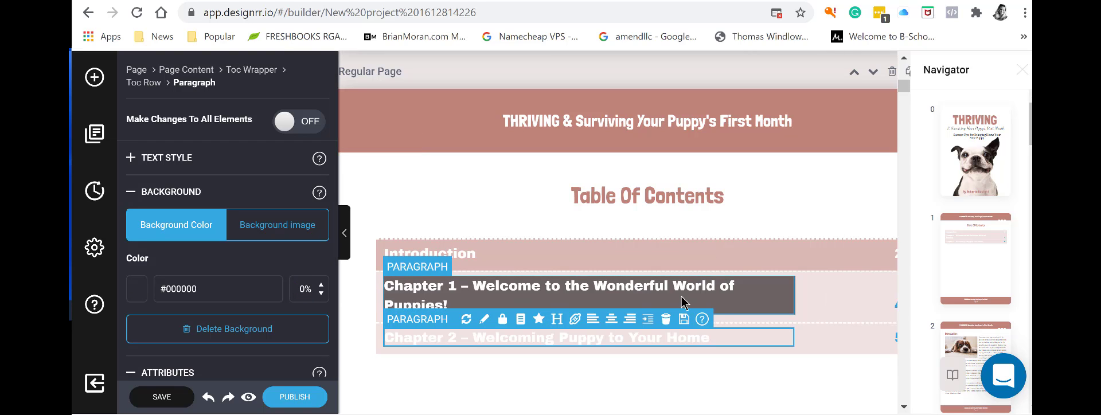
right_click(742, 304)
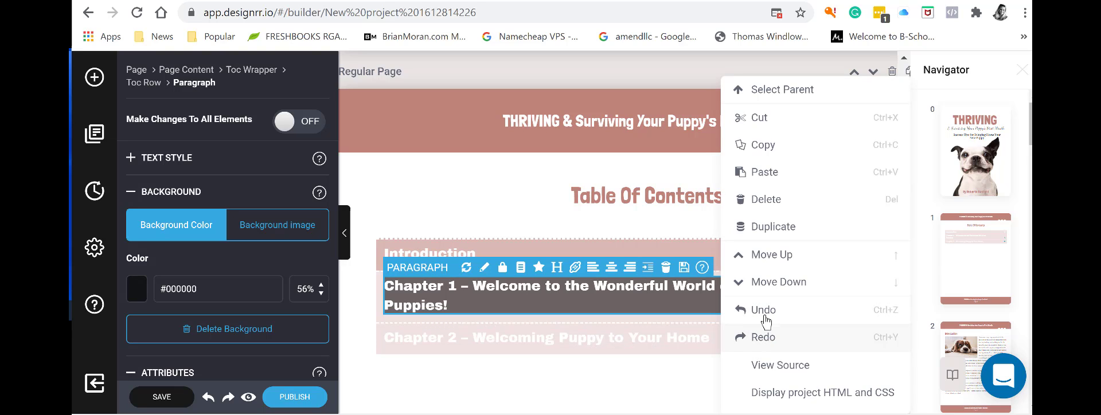
click(765, 316)
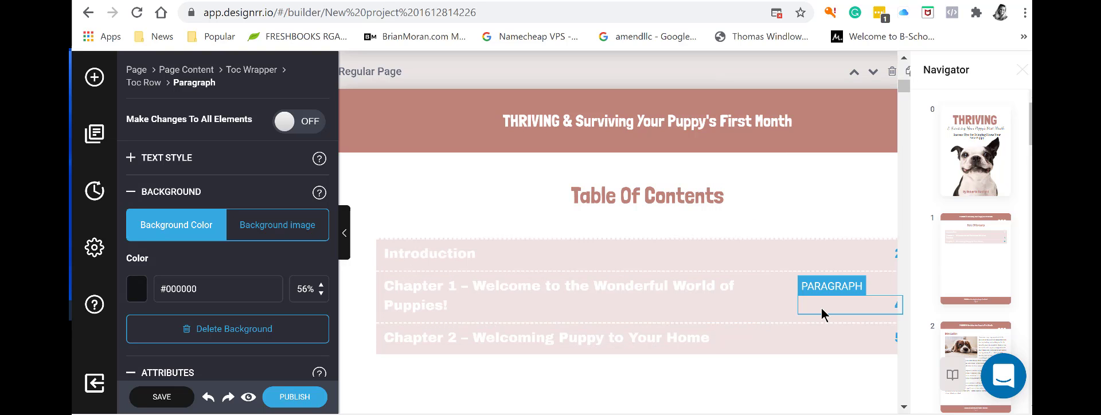
Change background opacity from 23 to 56 on the Chapter 1, Introduction and Chapter 2 rows.
click(776, 318)
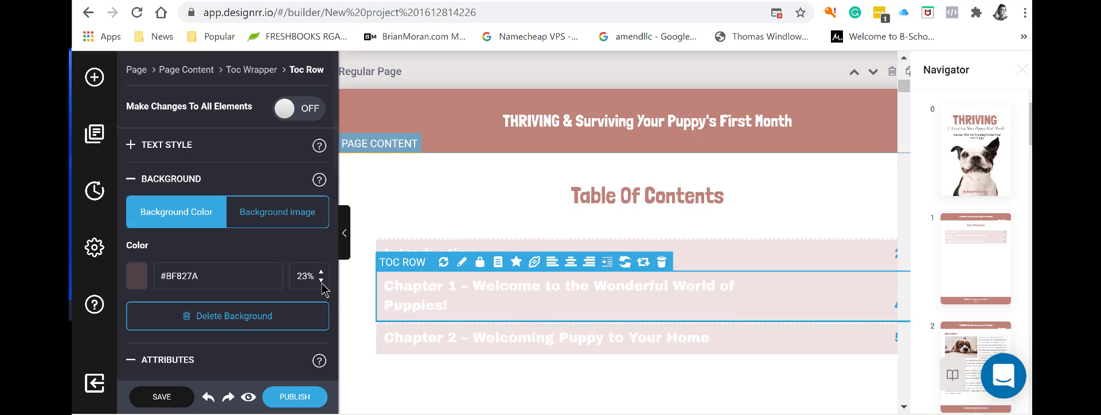
drag(298, 275, 309, 275)
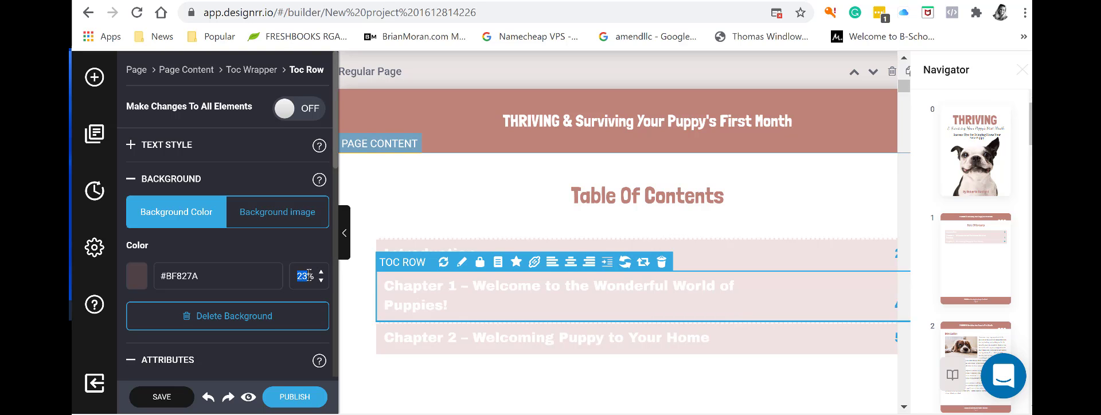
text(56)
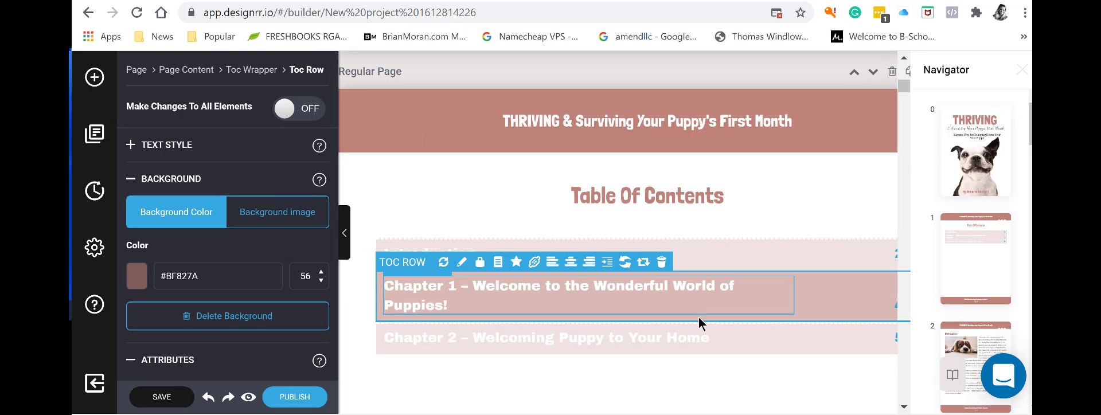
click(762, 343)
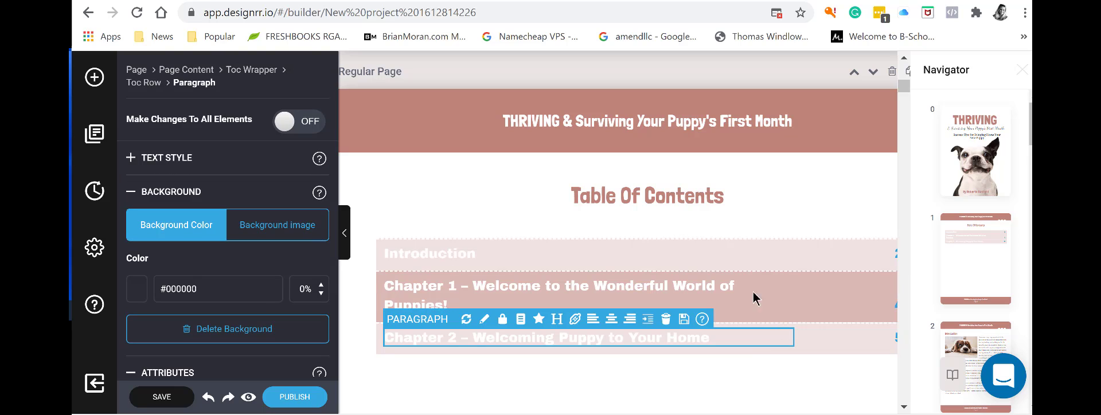
click(794, 266)
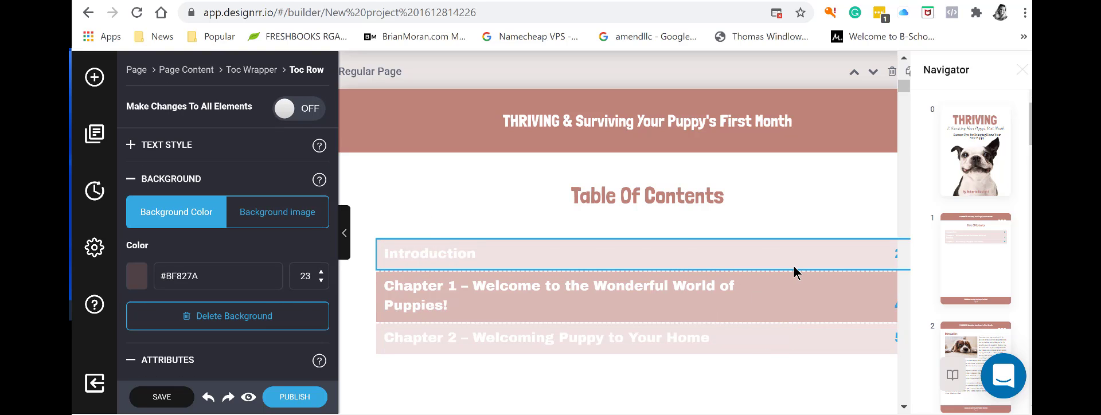
double_click(304, 274)
text(56)
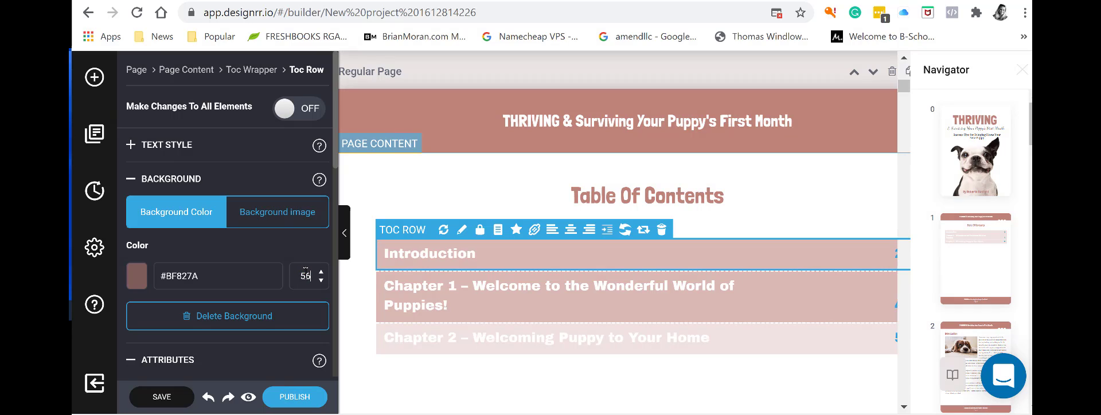
click(450, 360)
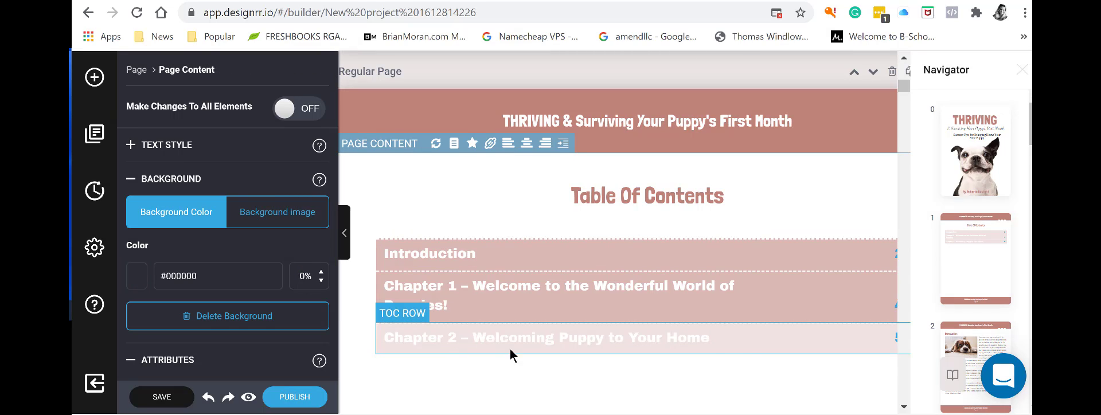
click(745, 348)
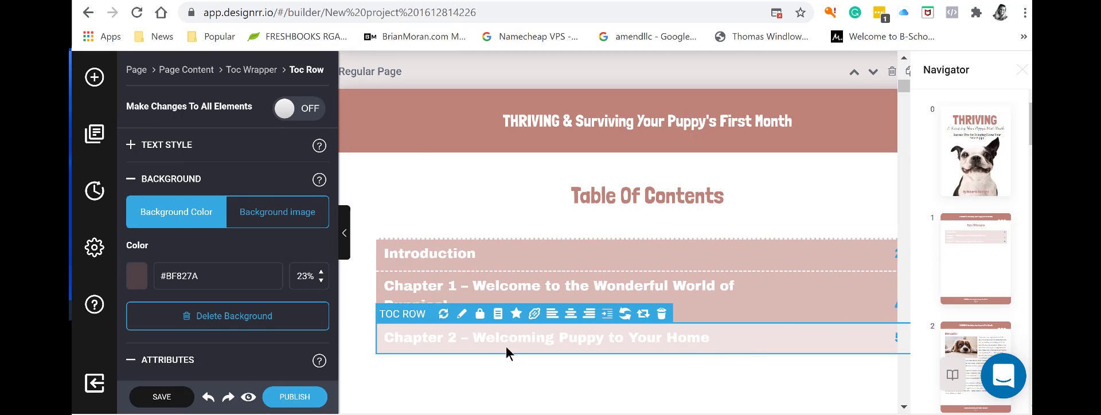
double_click(312, 274)
text(56)
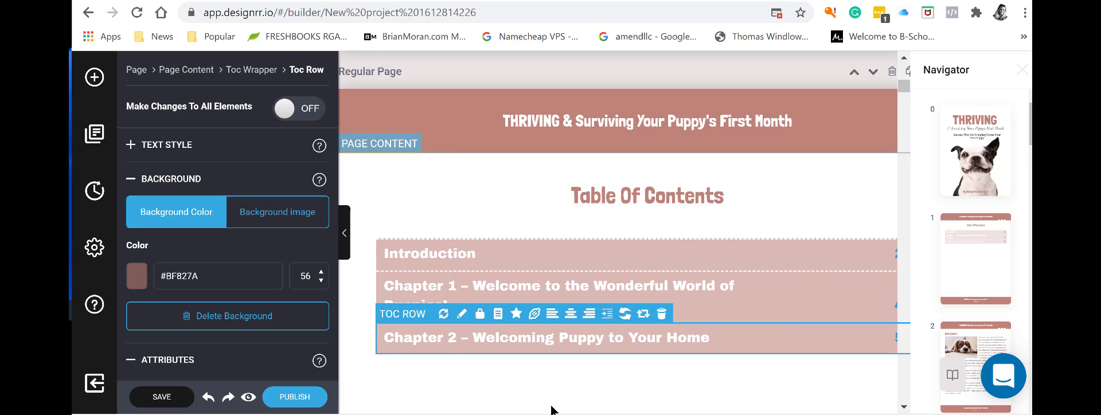
click(551, 409)
scroll(787, 381, down, 1)
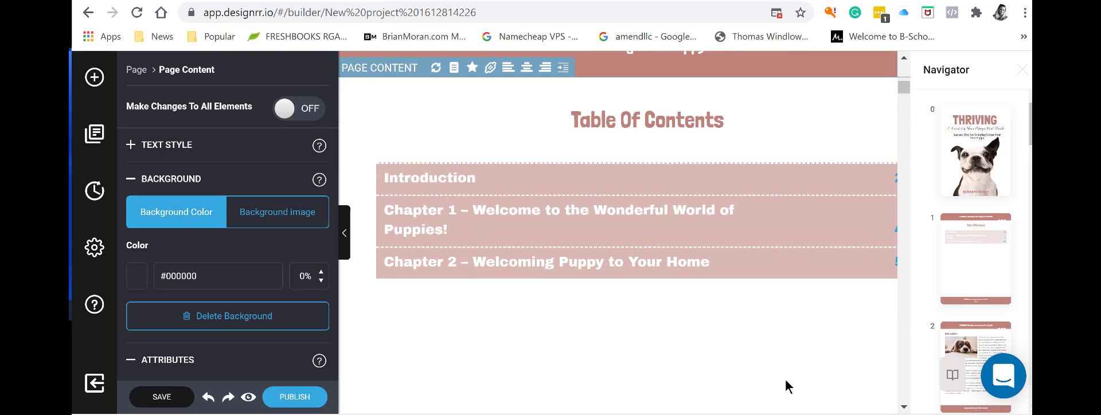
scroll(786, 383, up, 3)
scroll(786, 383, down, 2)
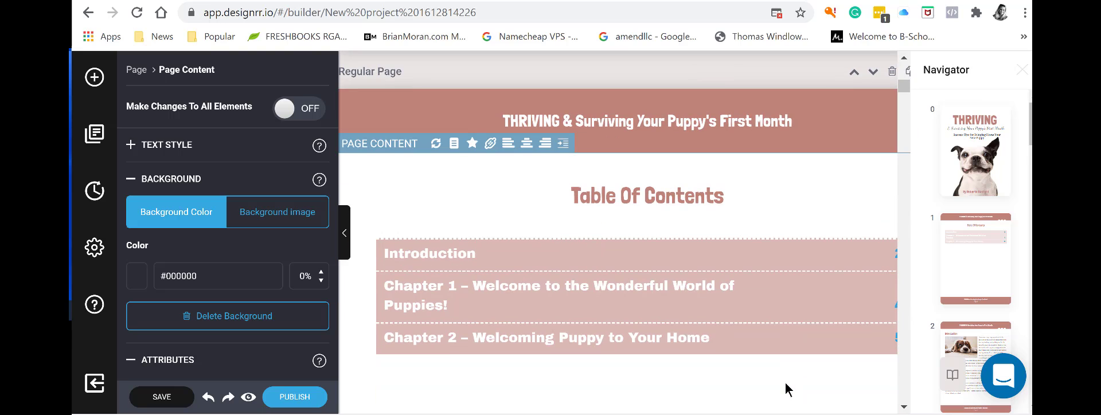
scroll(786, 383, down, 3)
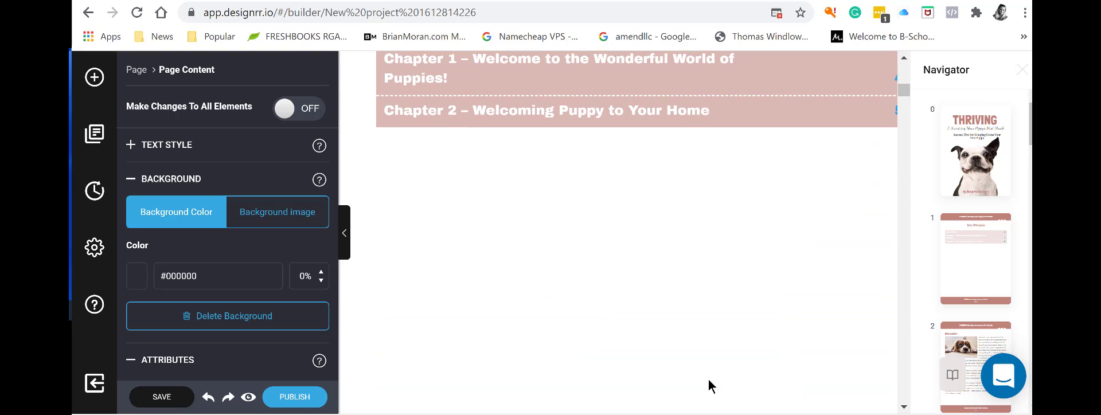
scroll(720, 261, down, 5)
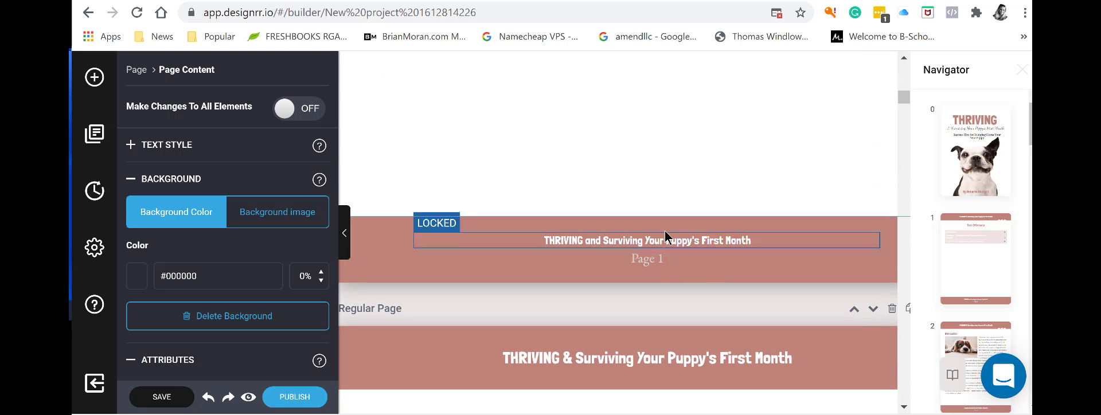
click(586, 250)
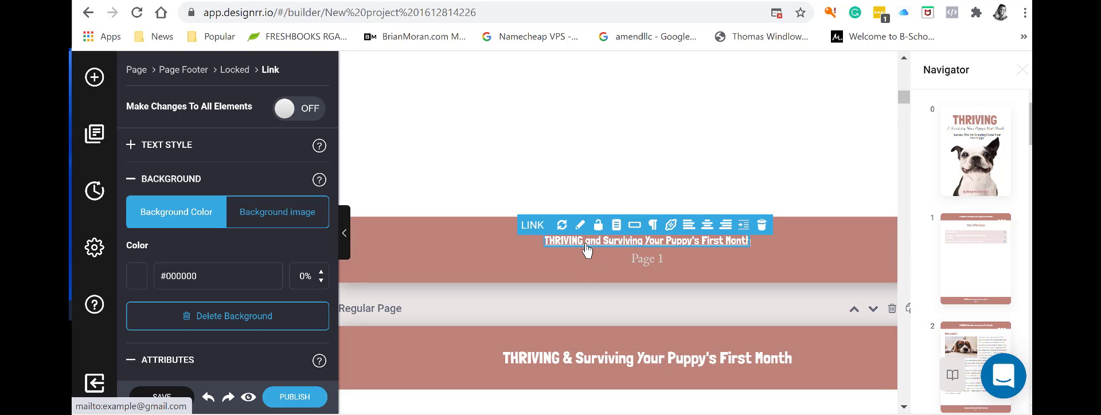
click(615, 230)
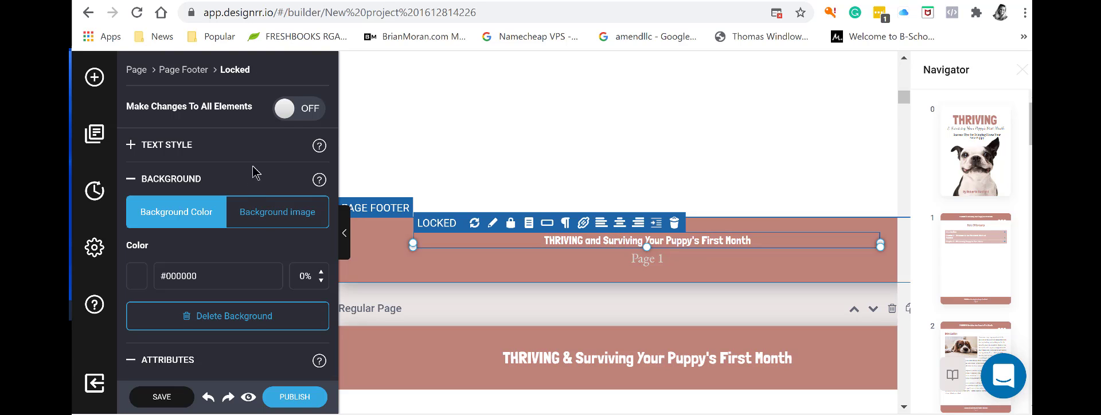
click(289, 110)
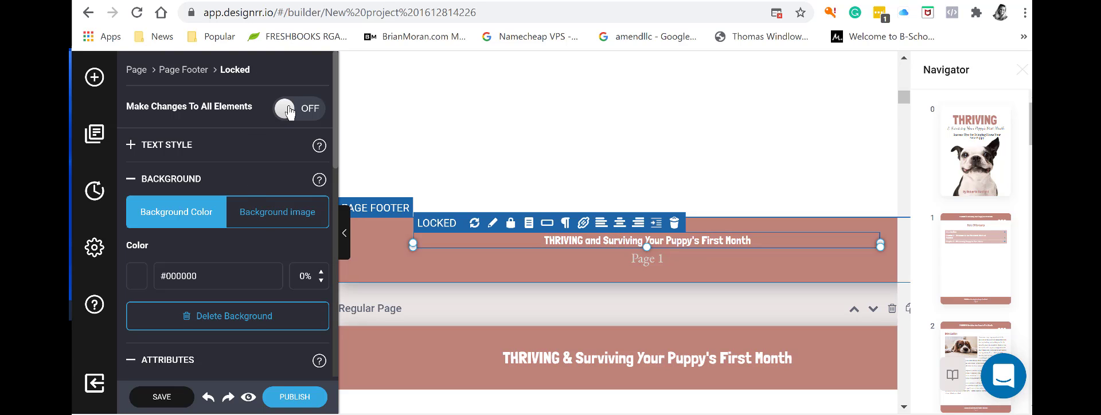
click(562, 244)
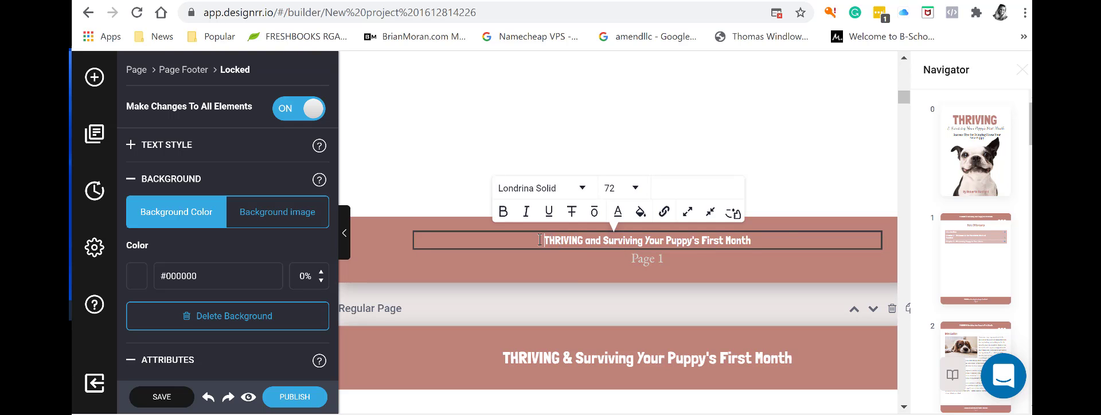
drag(540, 240, 788, 239)
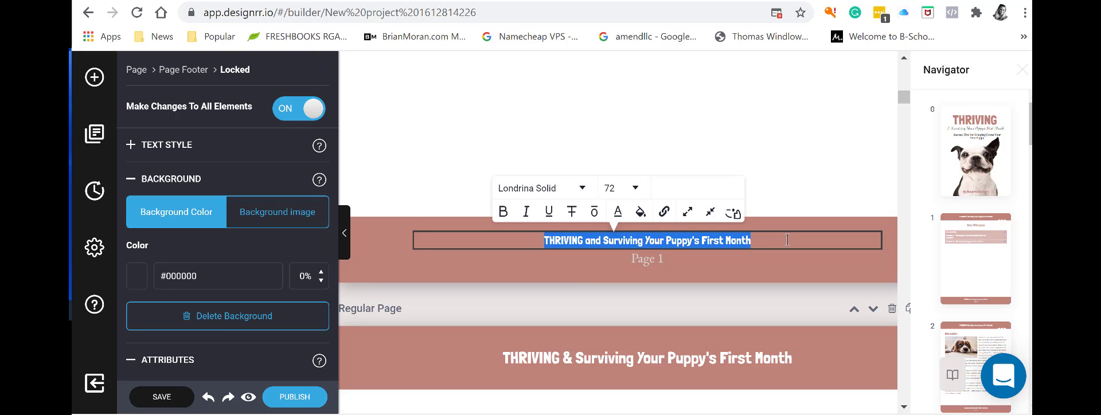
click(757, 225)
scroll(760, 217, up, 6)
scroll(759, 217, down, 7)
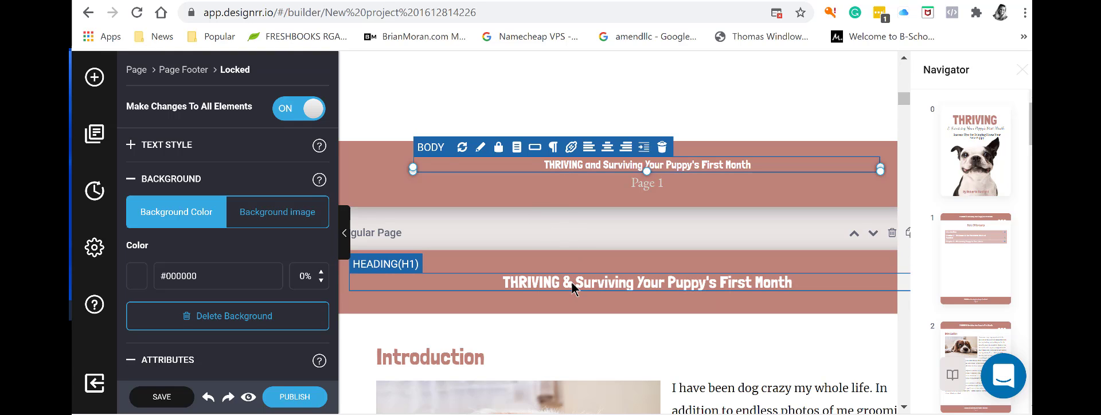
scroll(656, 224, up, 15)
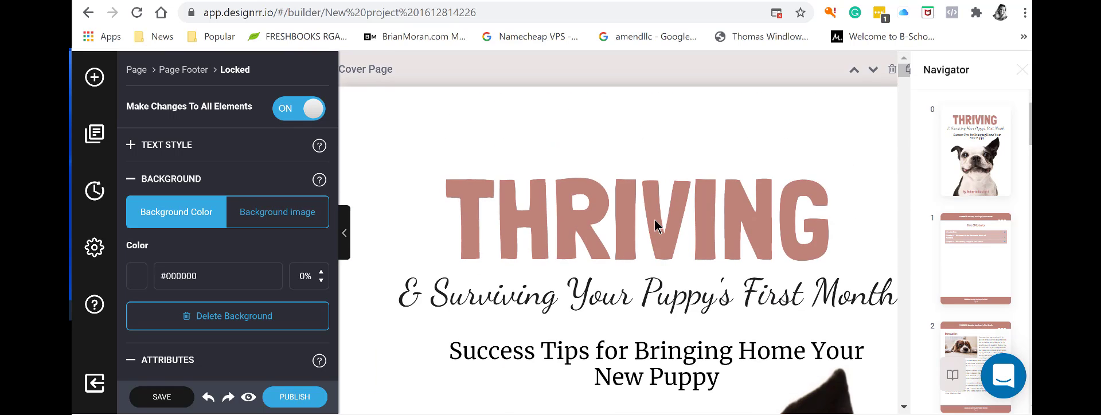
scroll(655, 221, down, 5)
scroll(655, 225, down, 5)
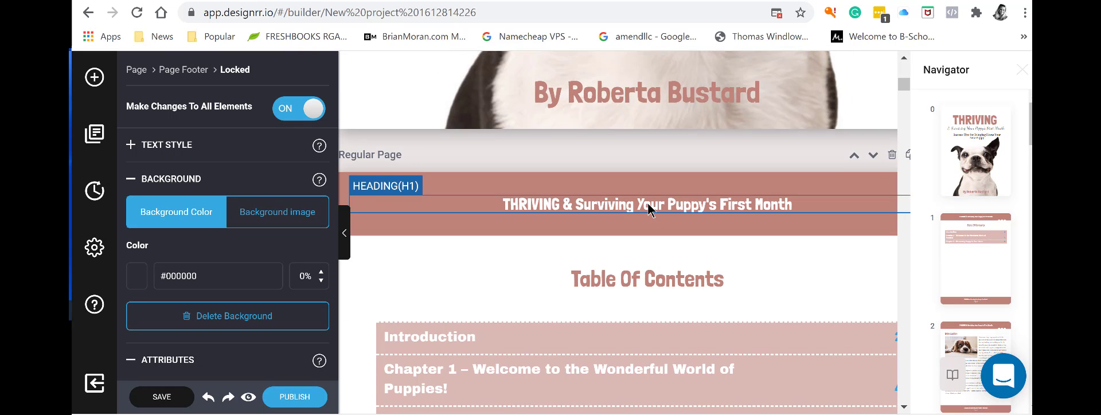
scroll(648, 208, down, 9)
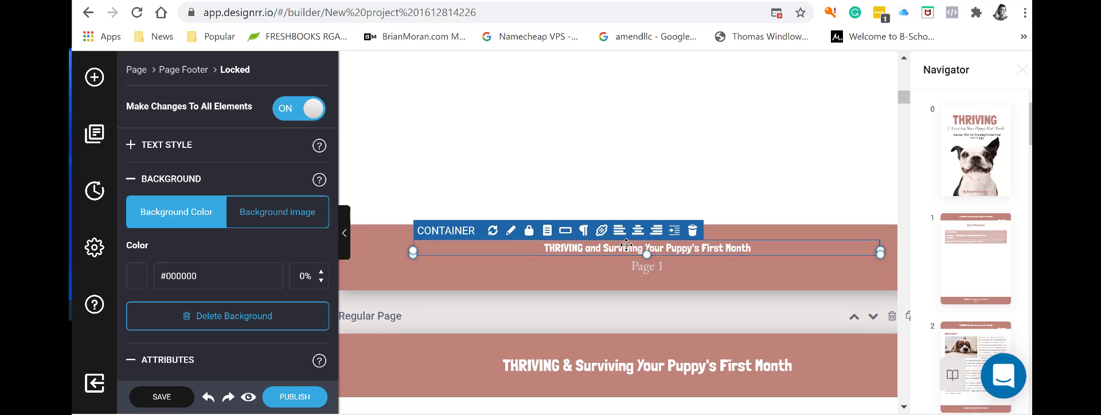
scroll(626, 245, down, 6)
scroll(625, 242, up, 8)
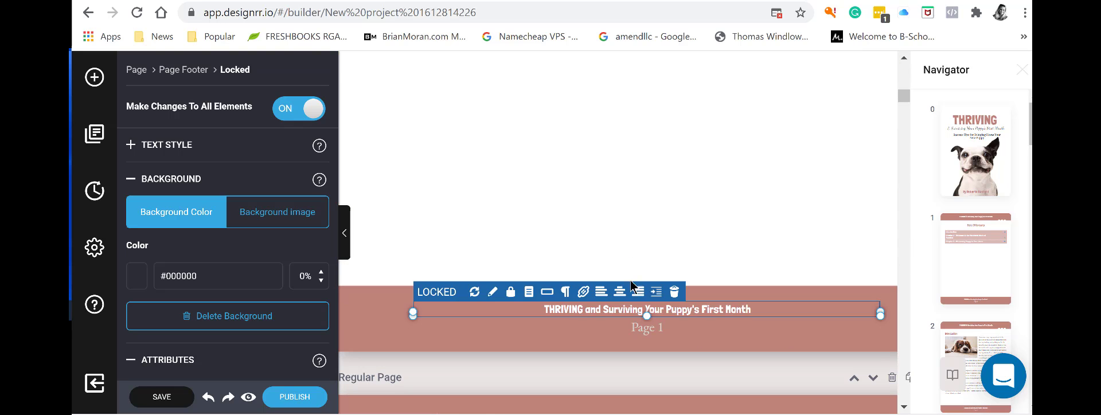
Replace the page 1 footer title with the author's e-mail address.
double_click(747, 310)
drag(751, 310, 545, 309)
text(Roberta)
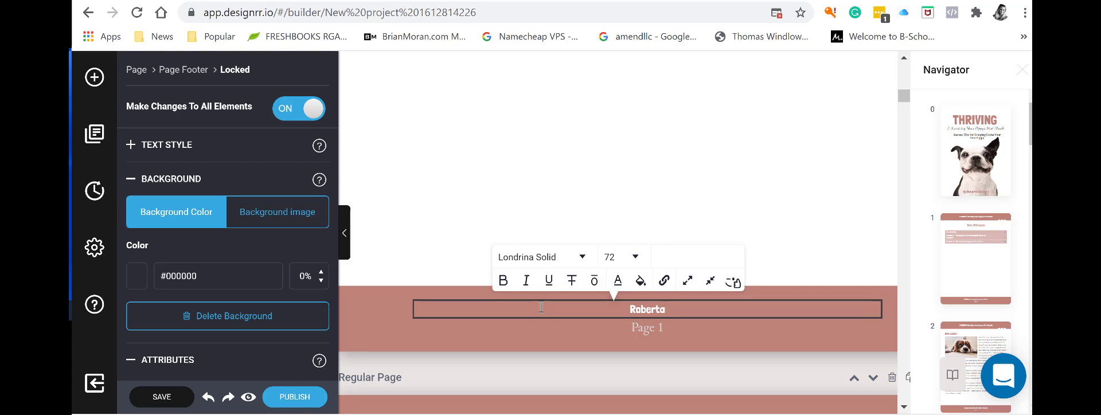
text(B@fae)
key(BackSpace)
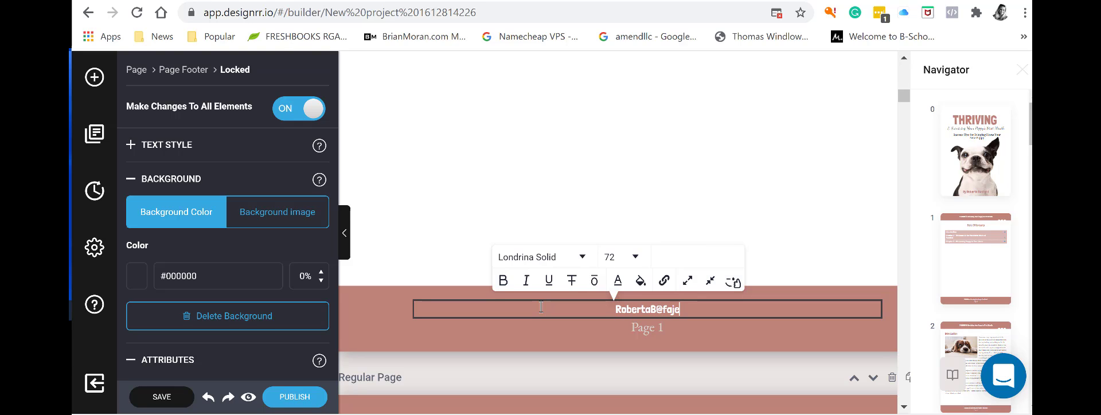
text(keemail)
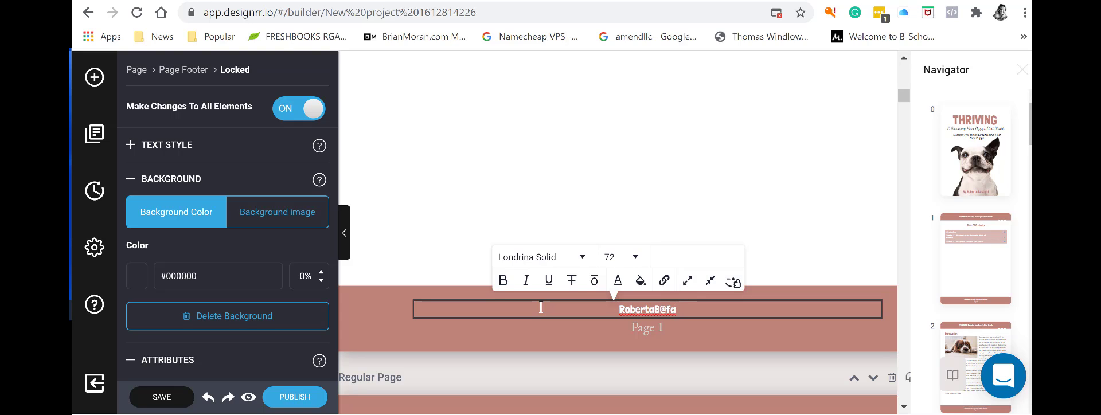
text(.com)
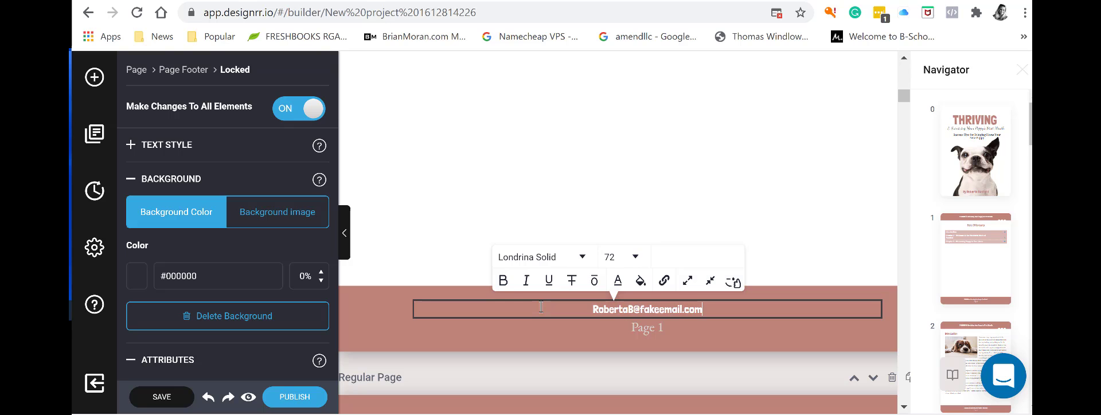
click(718, 359)
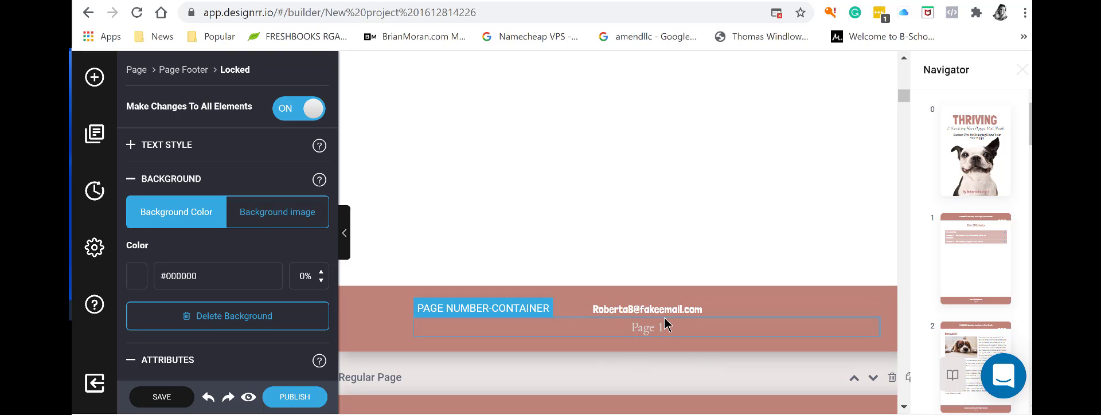
Apply the page 1 footer text to all page footers and confirm.
scroll(725, 348, down, 15)
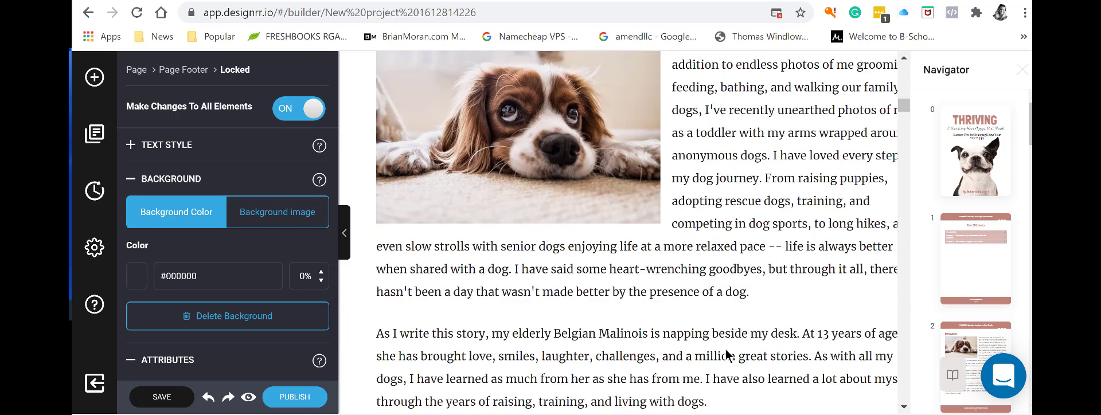
click(699, 322)
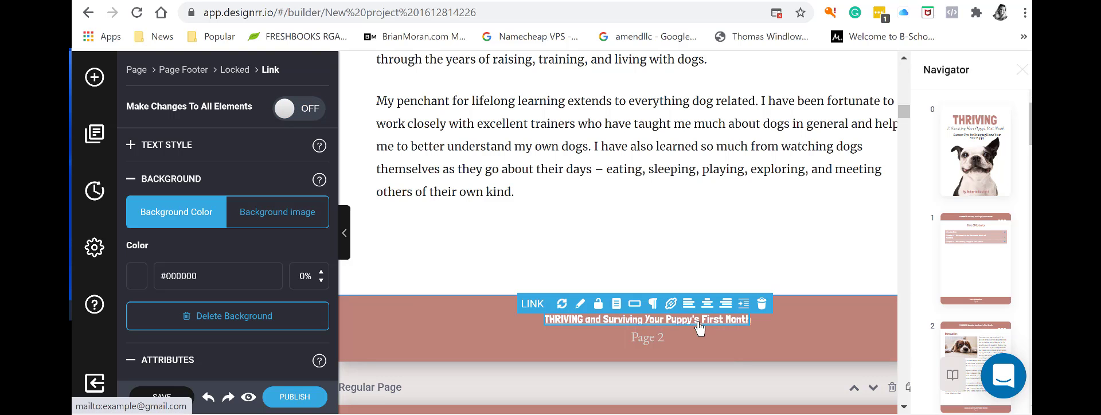
scroll(752, 336, up, 15)
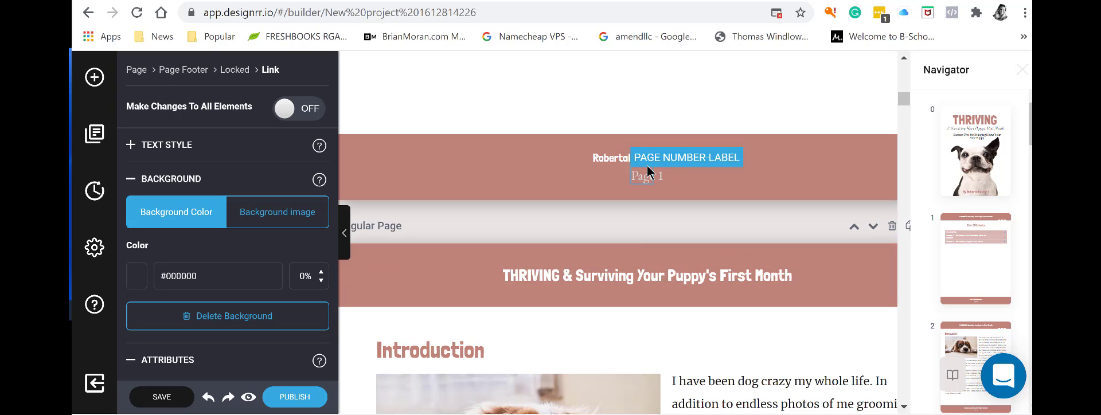
click(615, 162)
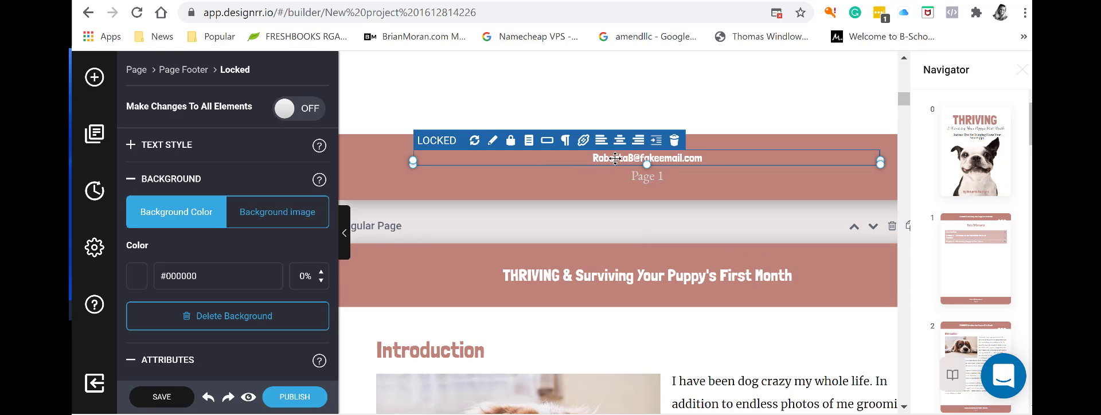
click(548, 142)
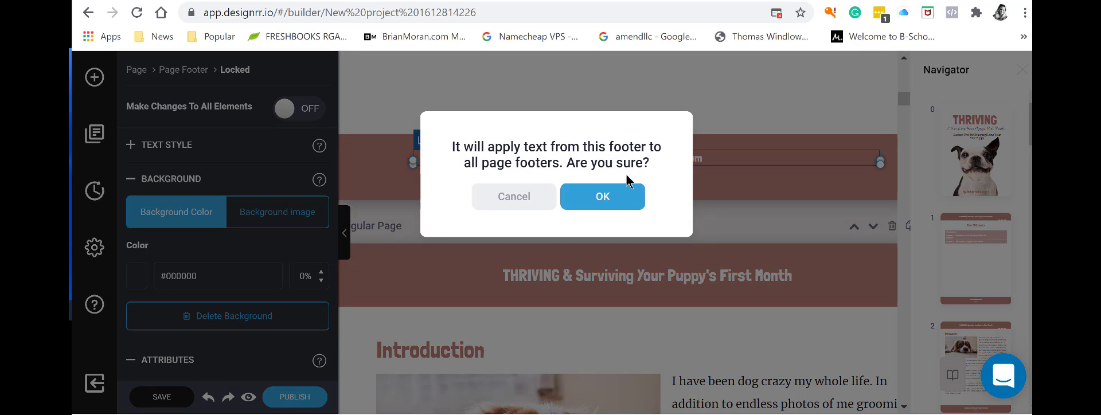
click(597, 202)
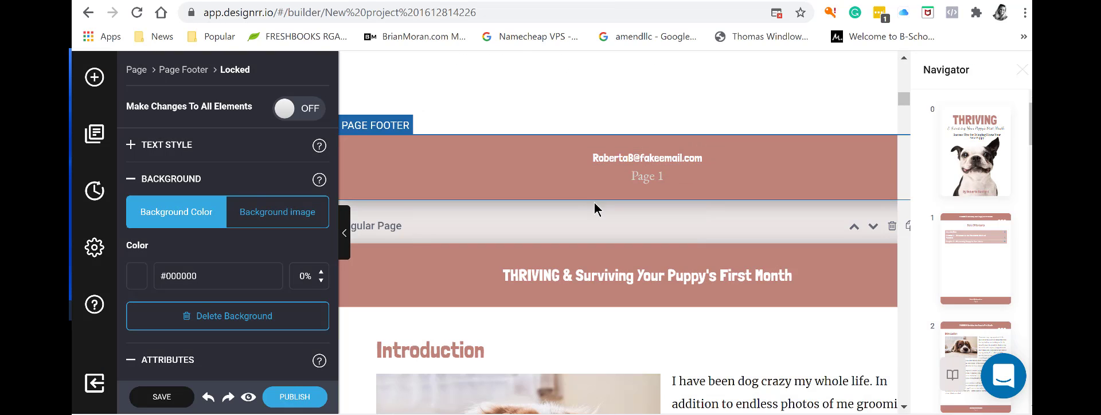
scroll(523, 191, up, 8)
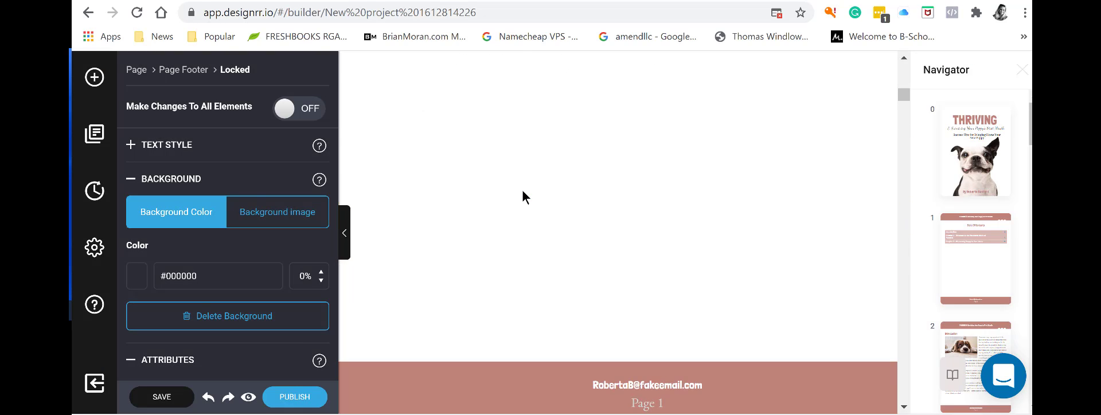
scroll(523, 192, down, 12)
scroll(523, 190, down, 8)
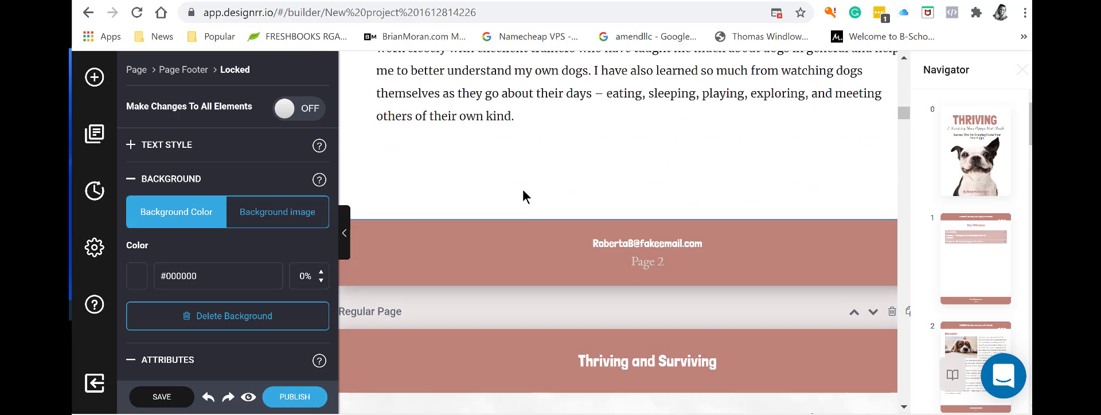
scroll(597, 230, up, 6)
scroll(597, 230, up, 8)
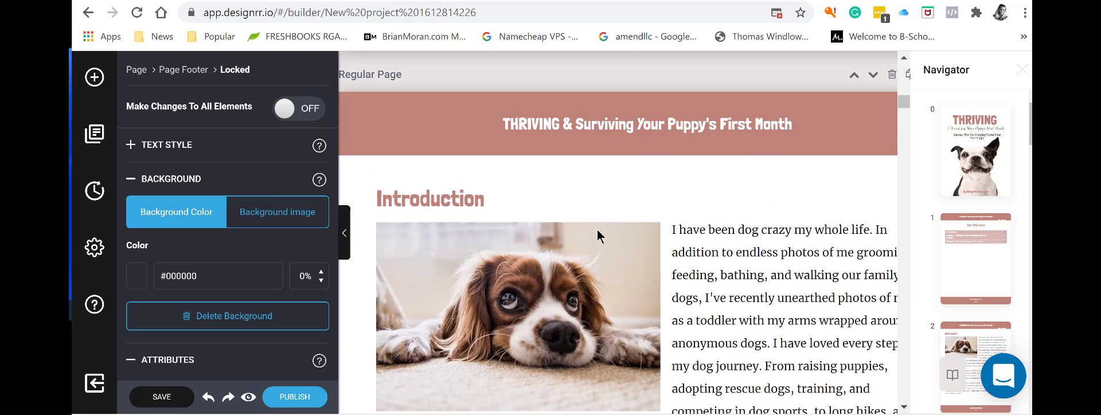
Replace the footer e-mail with the author's website address.
click(604, 233)
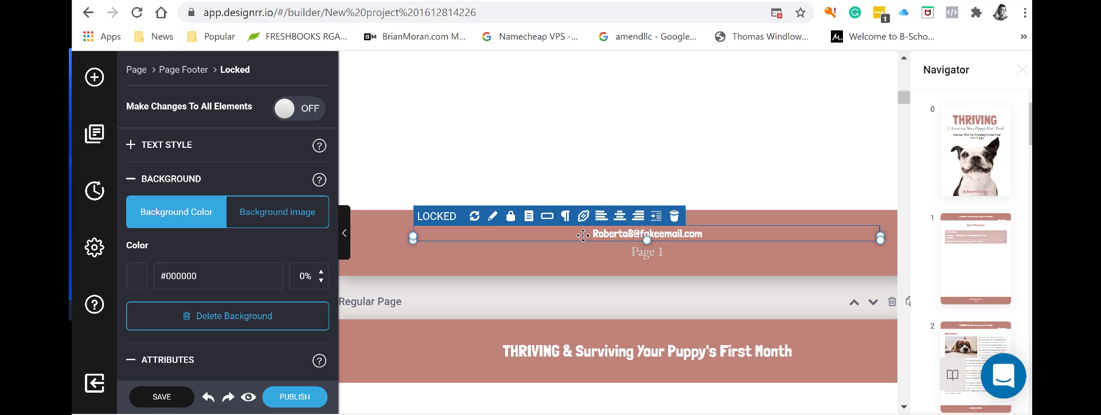
click(595, 234)
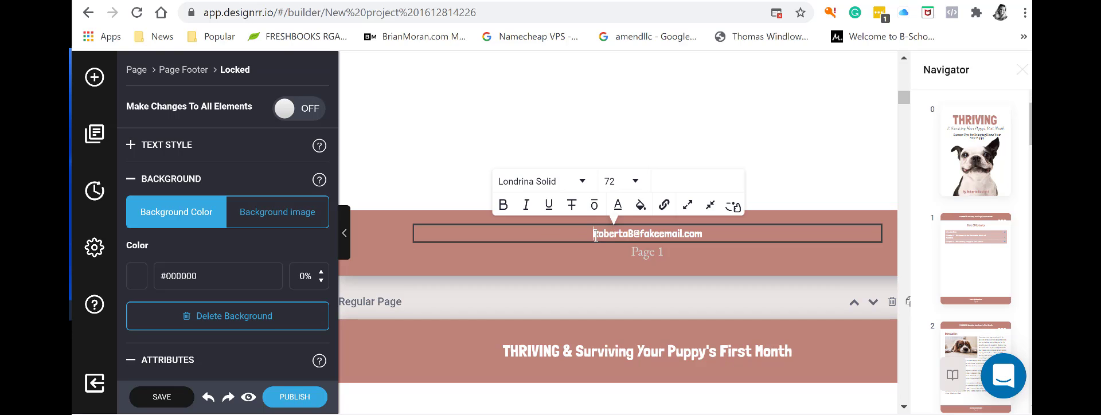
triple_click(687, 235)
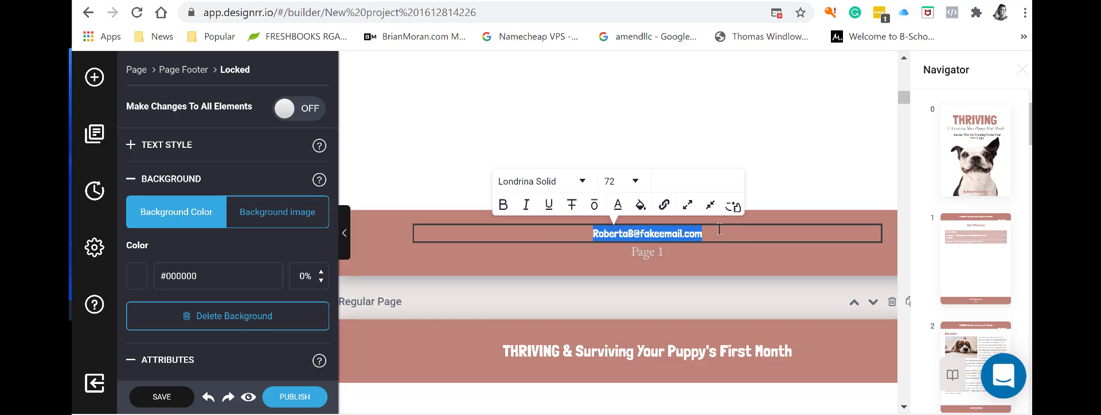
text(www)
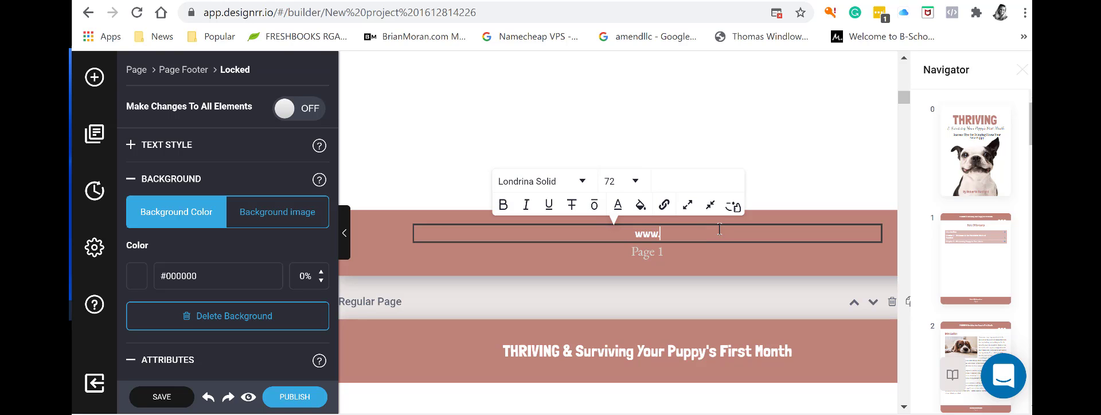
text(.Roberta.com)
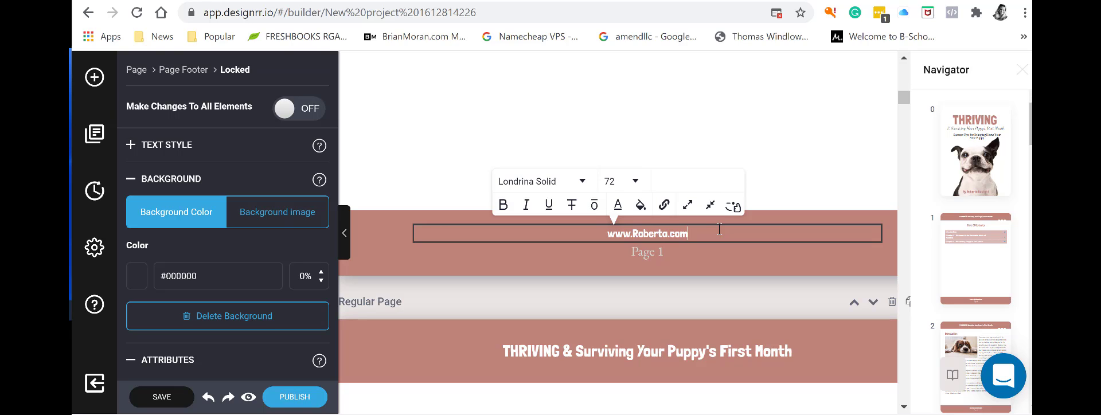
click(586, 234)
drag(595, 236, 718, 234)
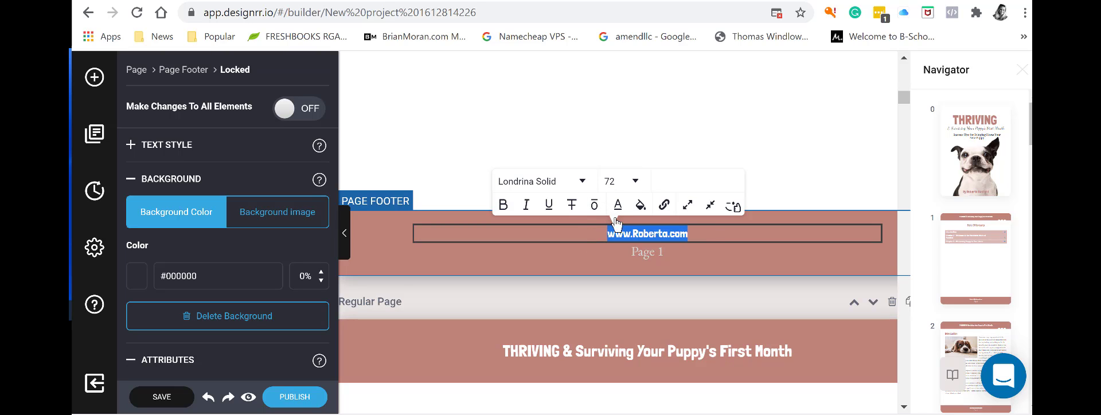
click(571, 252)
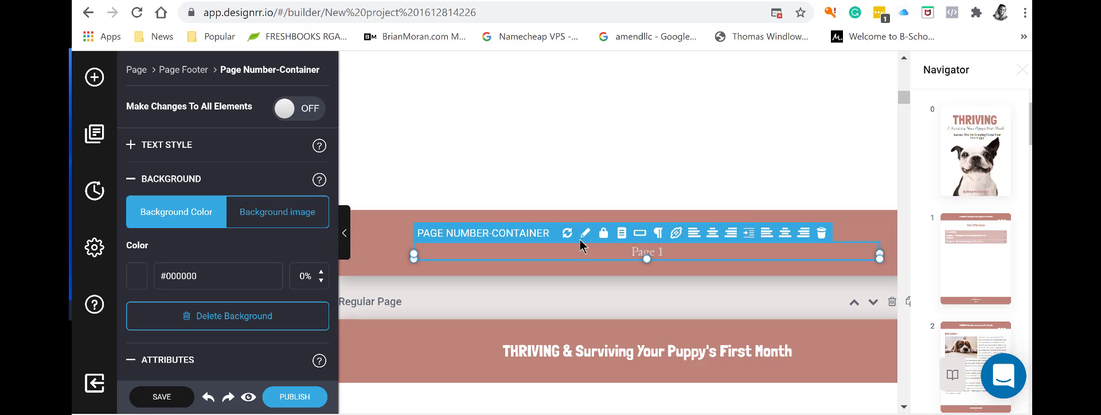
Apply the website footer text to every page footer and confirm.
click(872, 233)
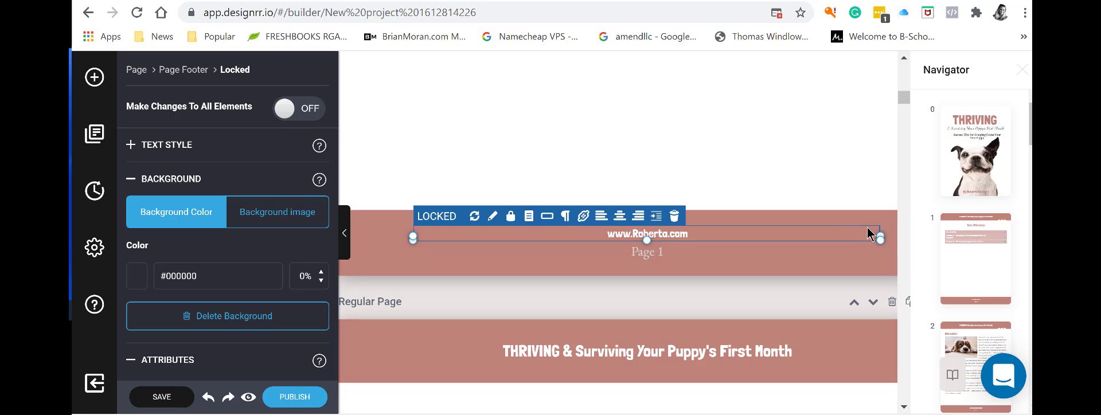
click(547, 217)
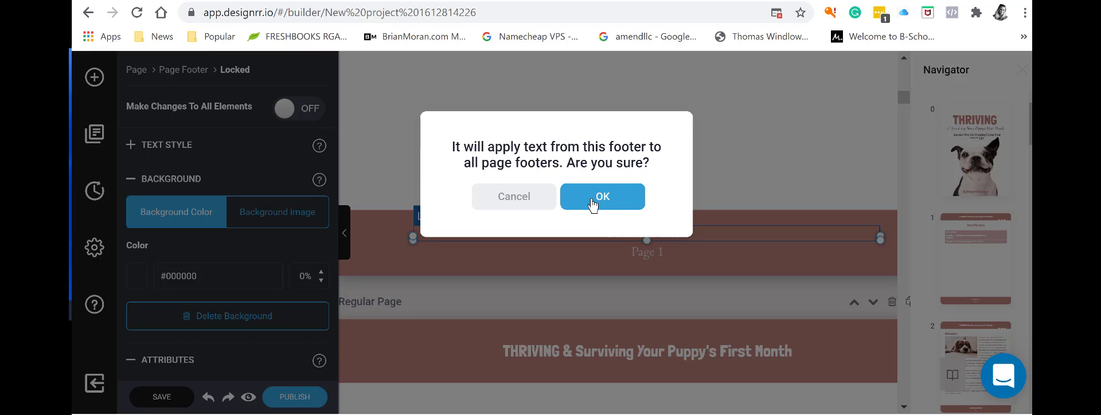
click(593, 202)
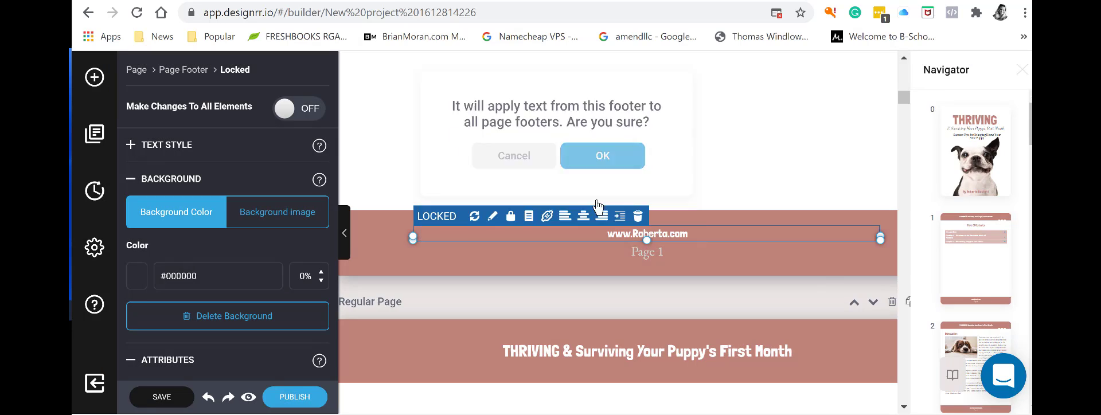
click(673, 260)
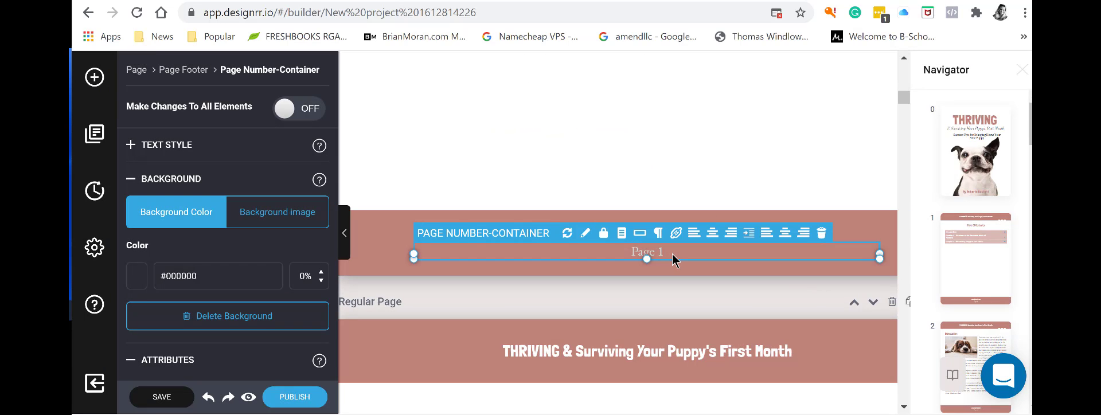
Scroll through the pages to check the updated footers.
click(711, 273)
scroll(849, 290, down, 2)
scroll(849, 290, down, 10)
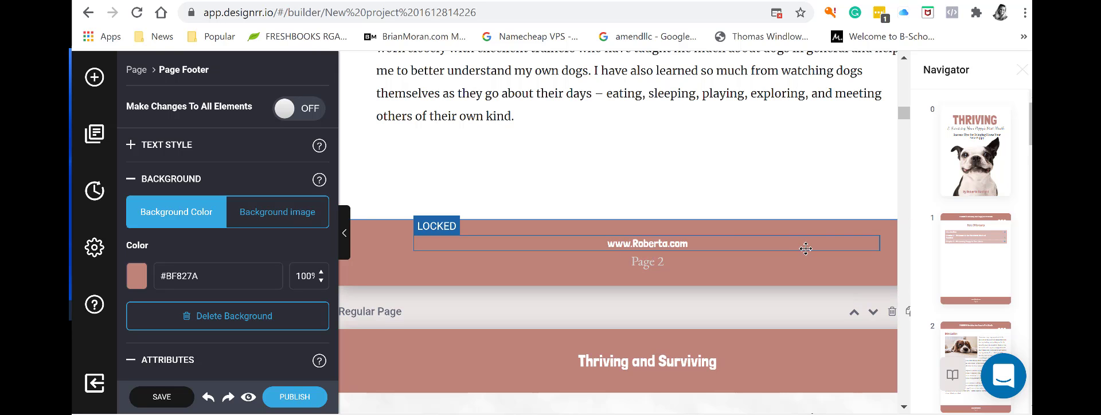
scroll(805, 249, down, 5)
scroll(809, 243, up, 16)
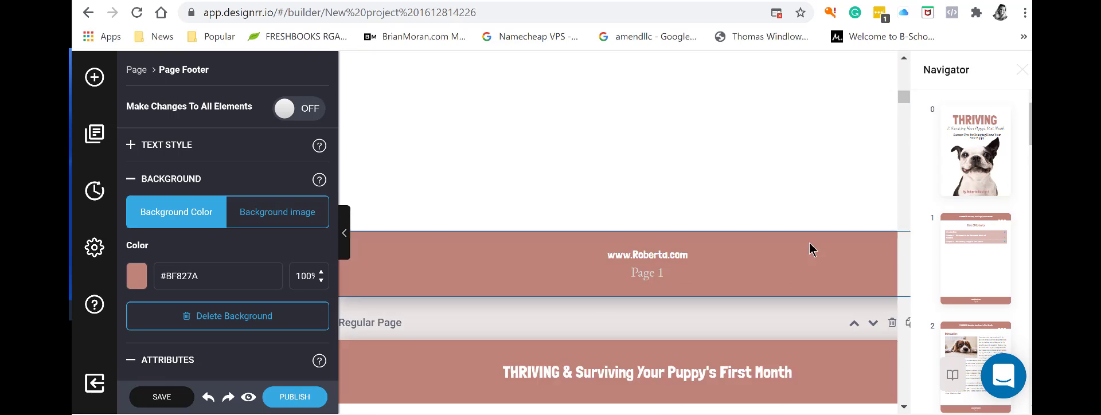
scroll(809, 243, up, 12)
scroll(803, 239, down, 9)
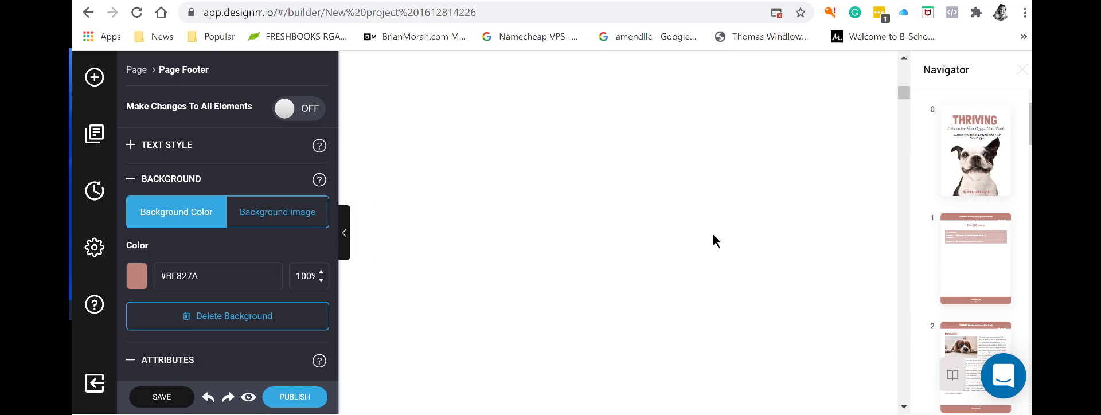
scroll(556, 300, up, 5)
scroll(585, 304, down, 6)
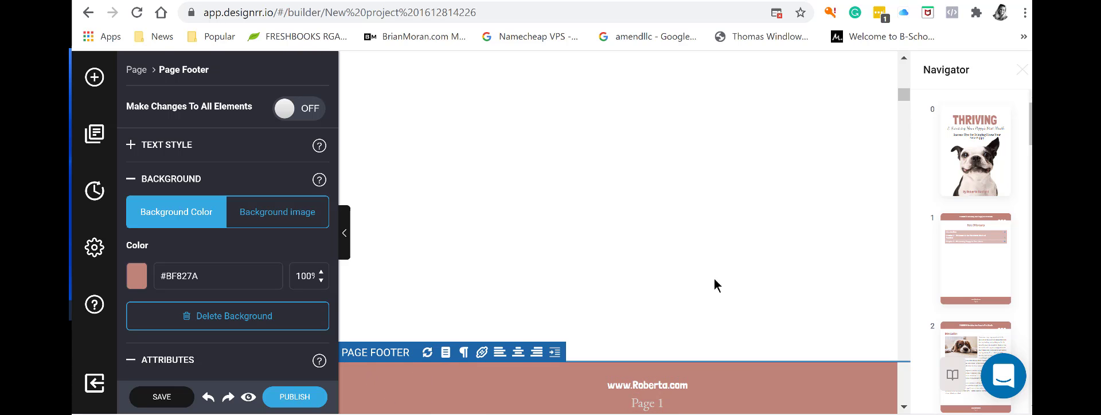
scroll(735, 320, up, 5)
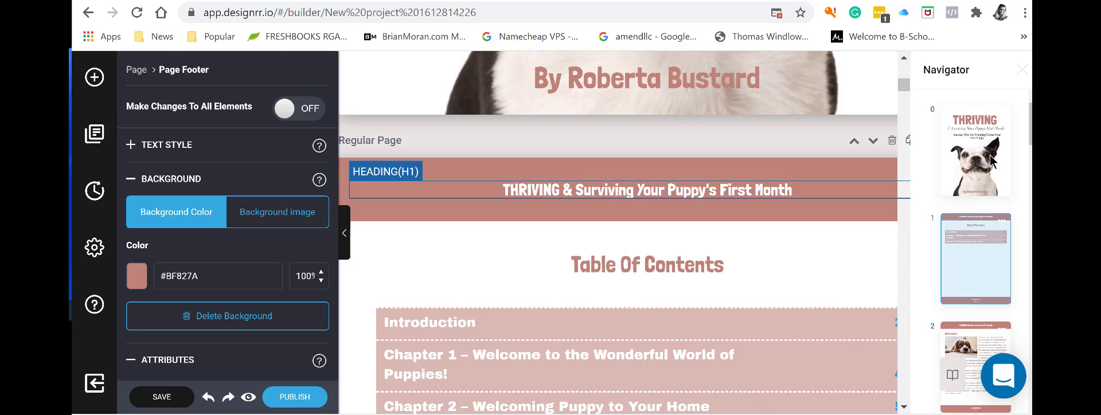
Jump to the cover page using the page 1 Navigator thumbnail.
click(980, 241)
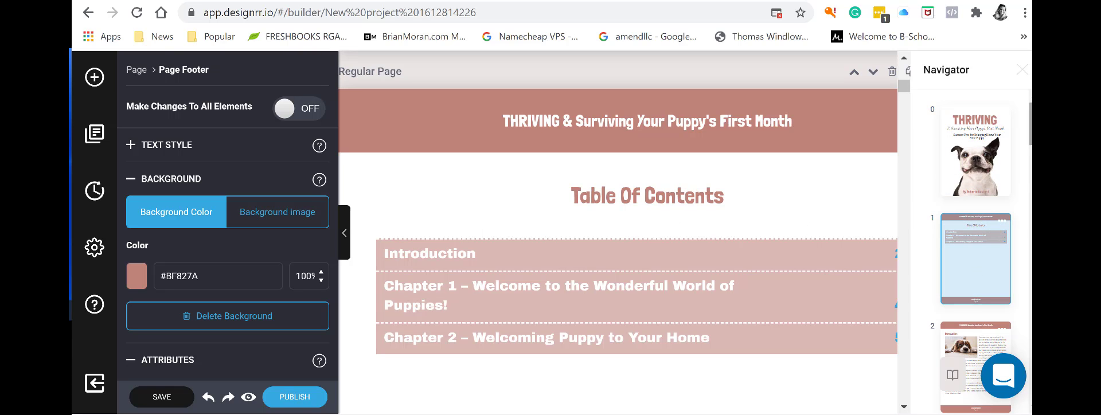
scroll(976, 251, down, 5)
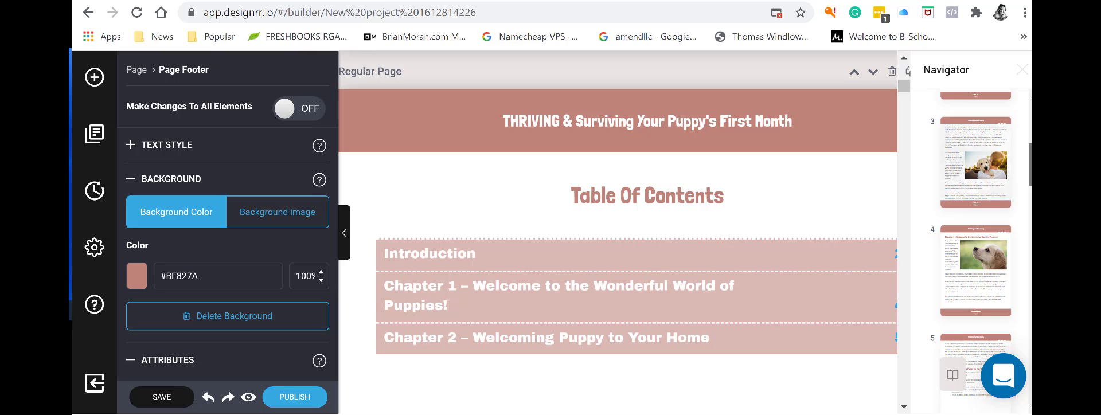
scroll(975, 250, up, 5)
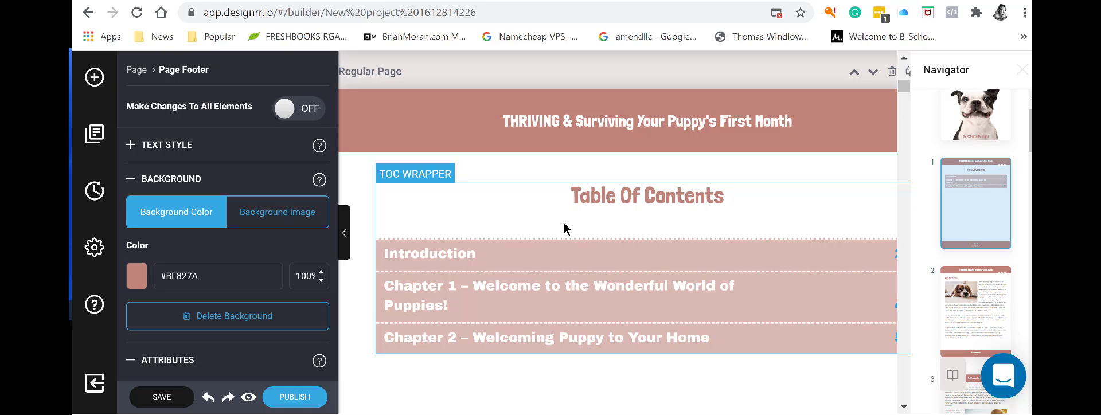
drag(1030, 131, 1031, 124)
click(968, 149)
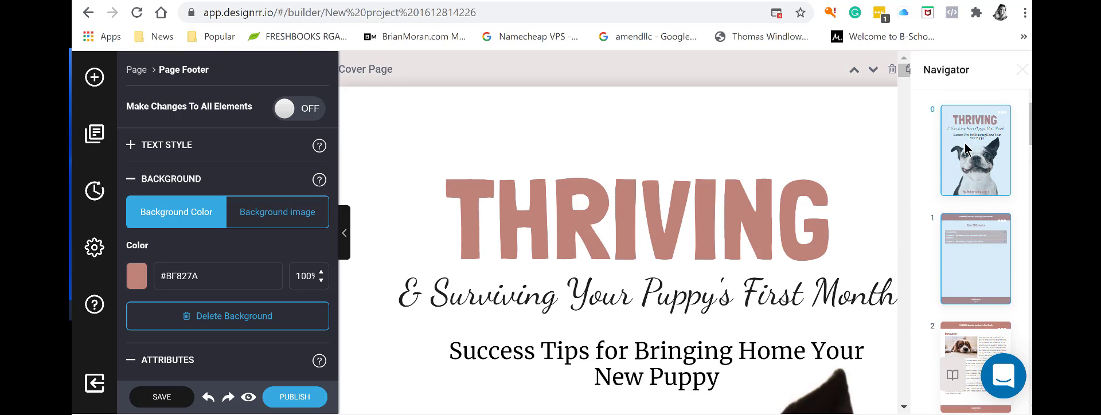
scroll(968, 149, down, 1)
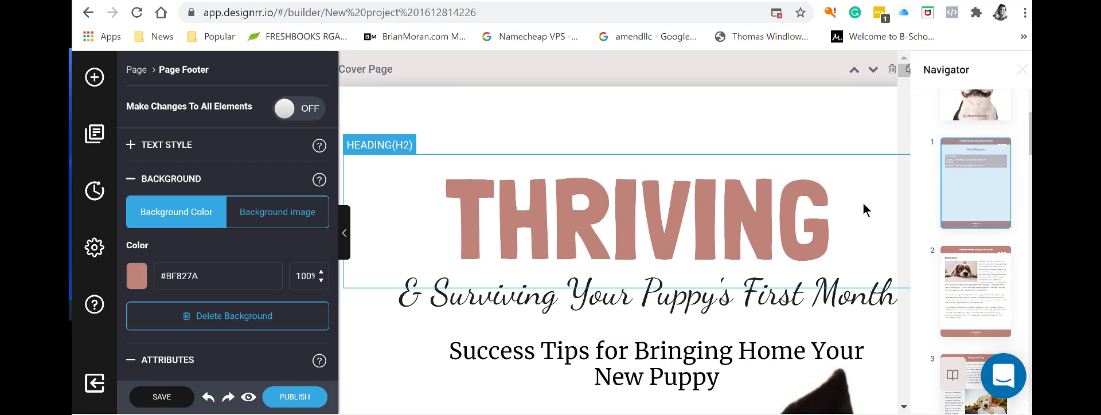
scroll(864, 209, down, 10)
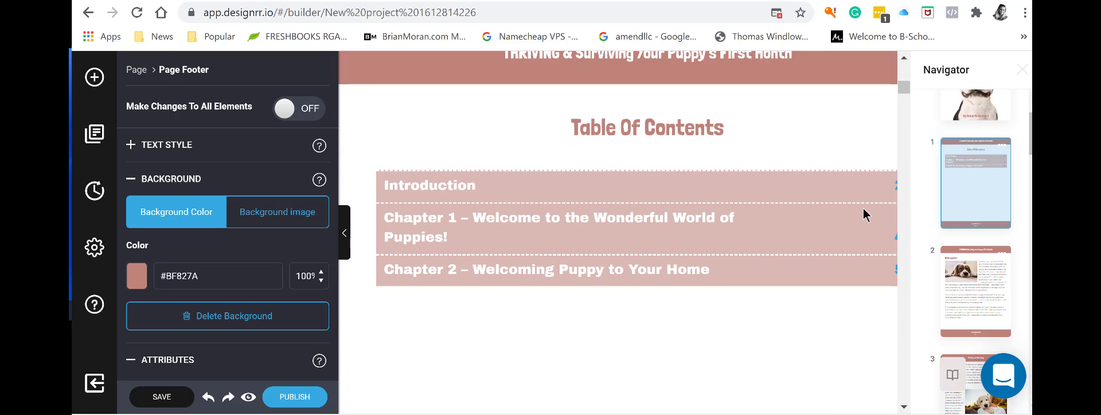
scroll(863, 212, up, 4)
scroll(866, 267, up, 1)
click(851, 383)
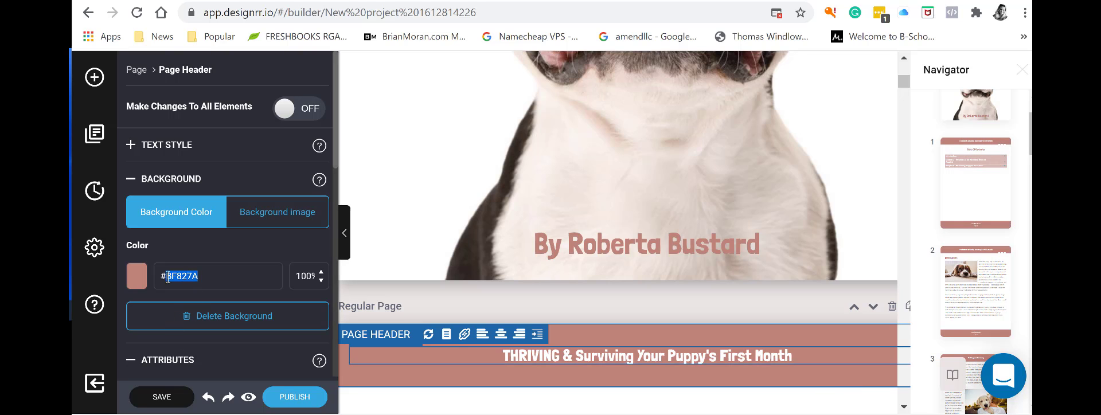
scroll(740, 223, up, 5)
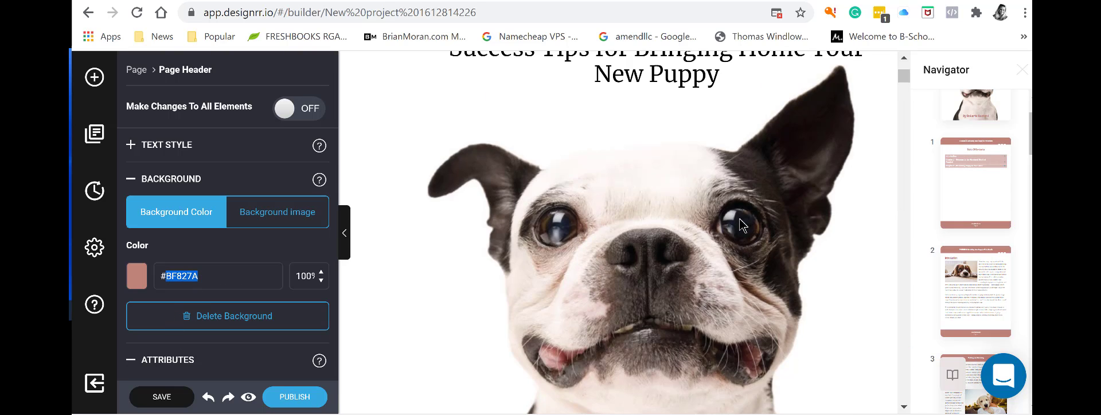
scroll(739, 224, up, 5)
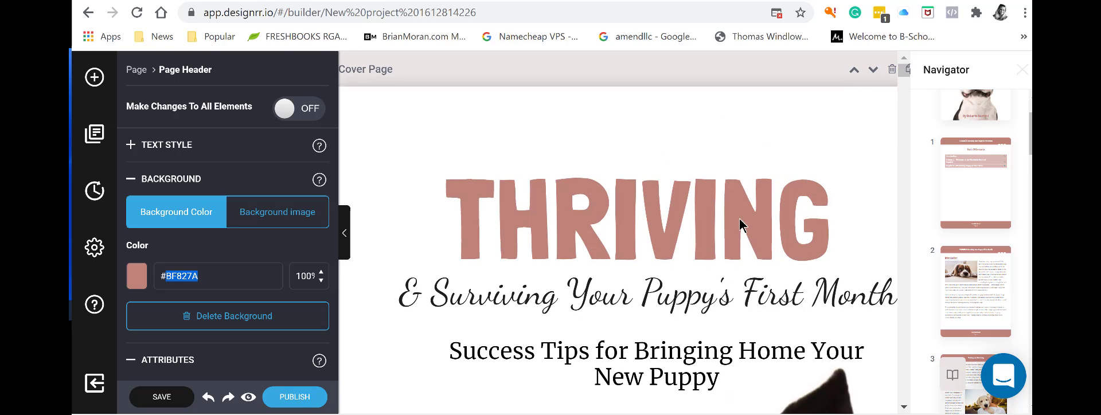
scroll(740, 224, down, 10)
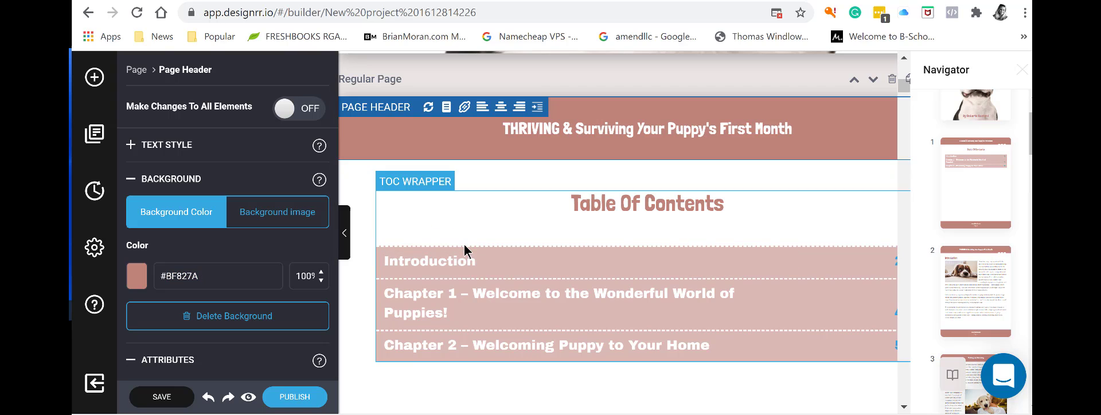
scroll(677, 293, down, 4)
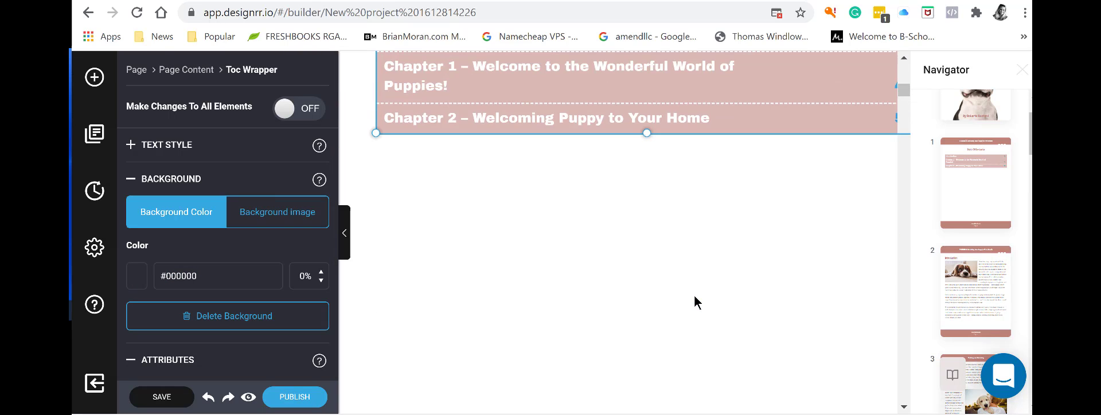
Scroll down through the introduction pages of the ebook.
scroll(695, 302, down, 7)
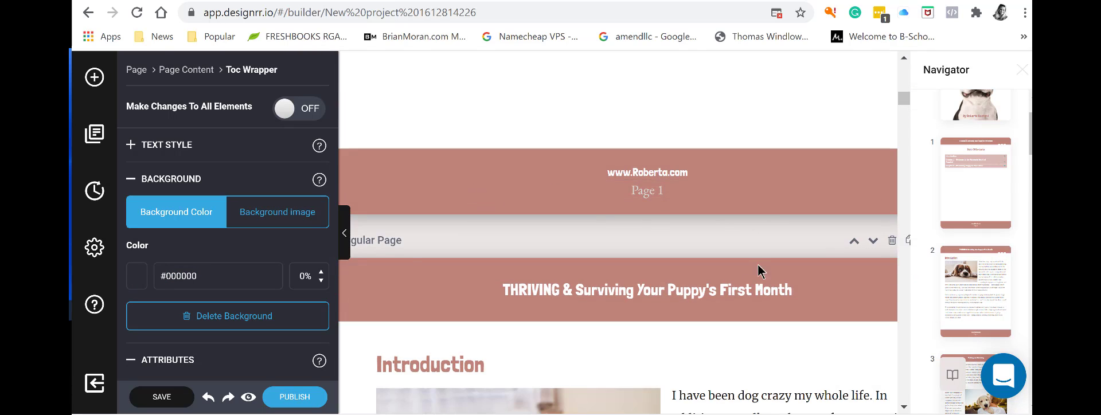
scroll(745, 281, down, 7)
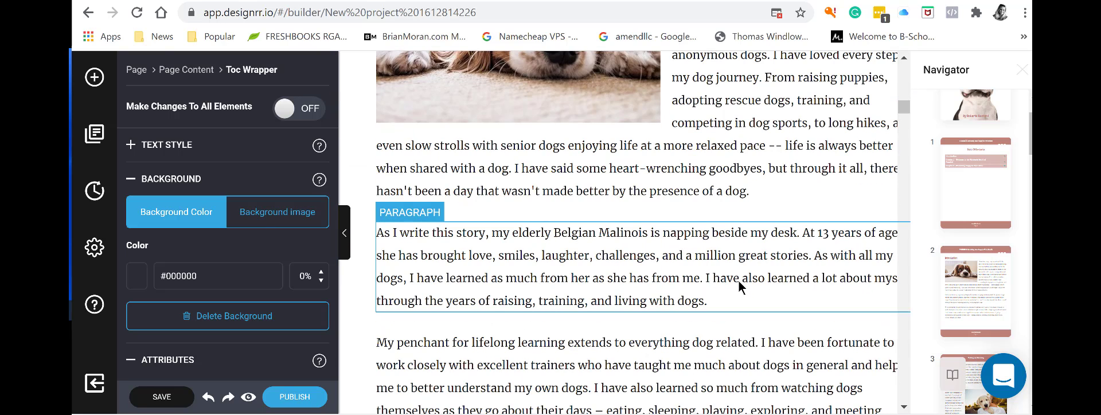
scroll(736, 282, down, 3)
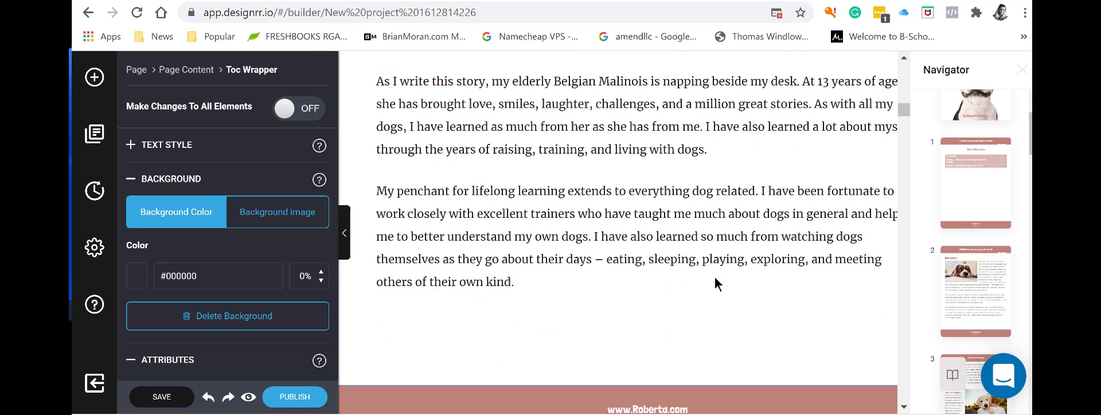
scroll(636, 298, down, 9)
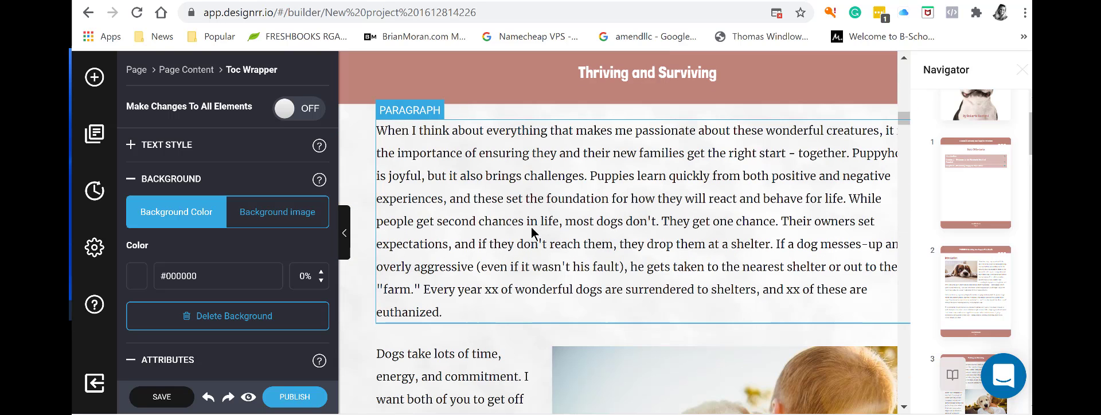
scroll(593, 252, down, 11)
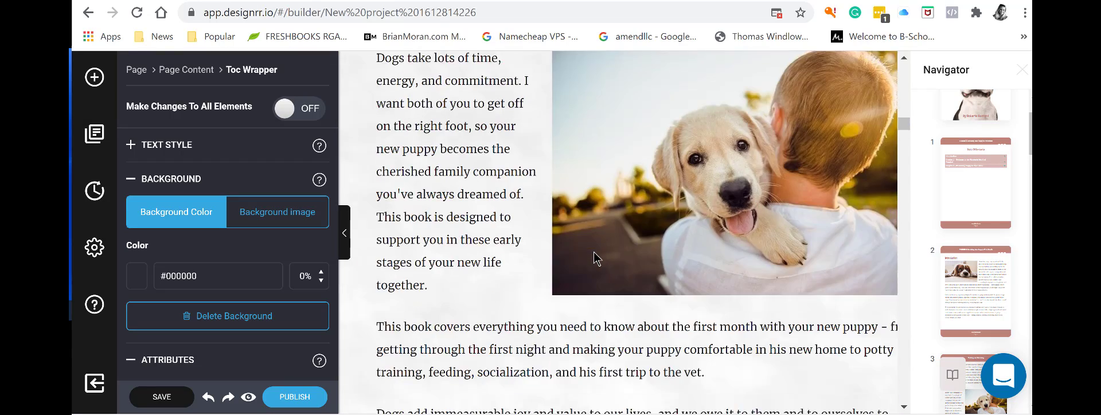
scroll(594, 256, down, 6)
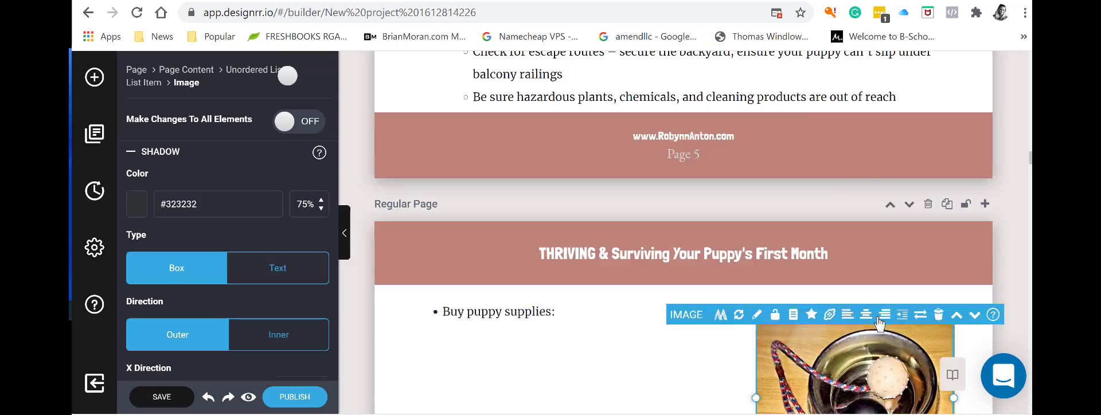
Insert the sleeping puppy photo into the image block beside Chapter 3's text.
click(866, 315)
click(851, 328)
scroll(851, 319, down, 4)
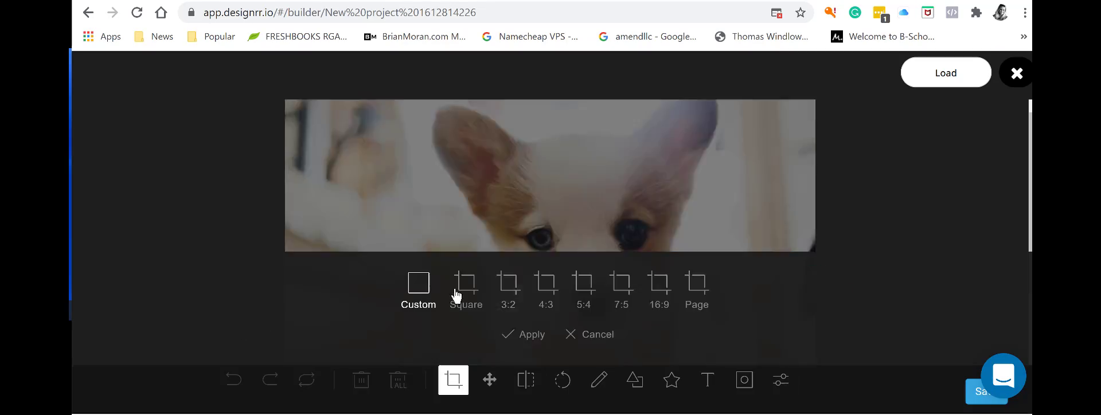
Crop the puppy photo with the Square preset and apply it.
click(456, 297)
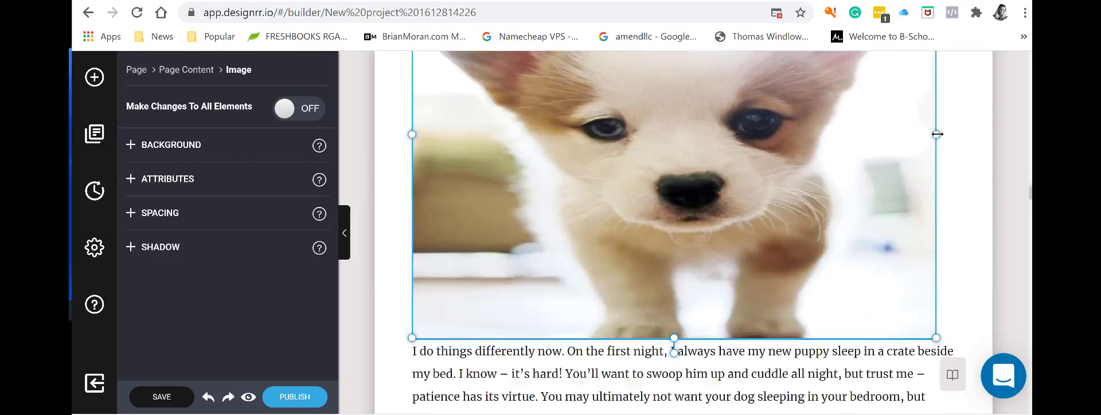
scroll(683, 230, down, 5)
click(735, 87)
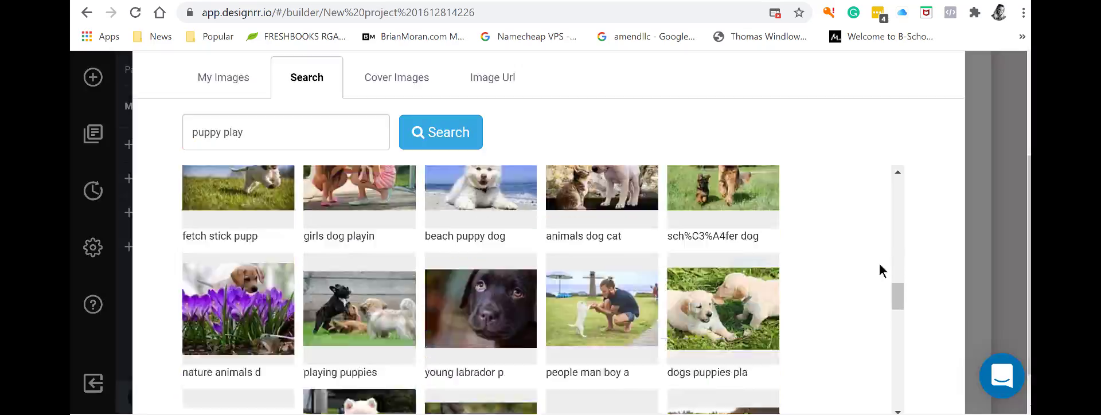
Flip forward to the flipbook's last spread, then back to the first page.
scroll(869, 276, down, 3)
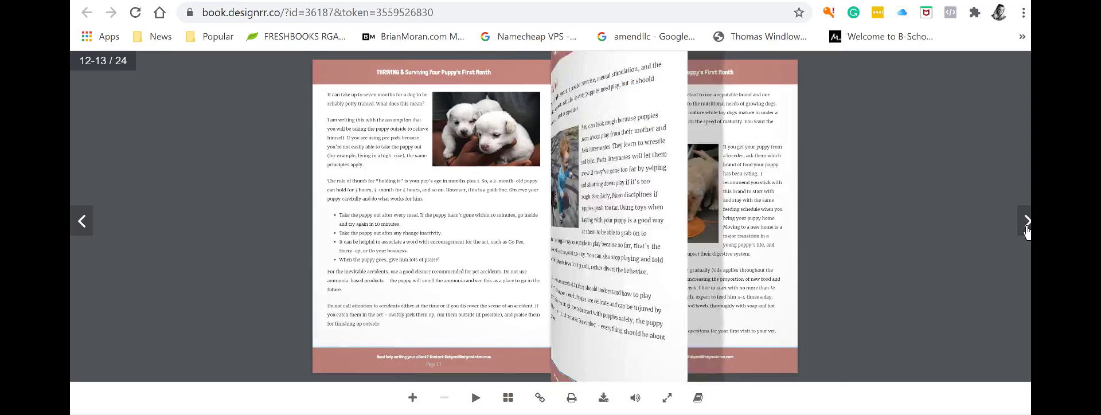
click(1026, 227)
click(1027, 227)
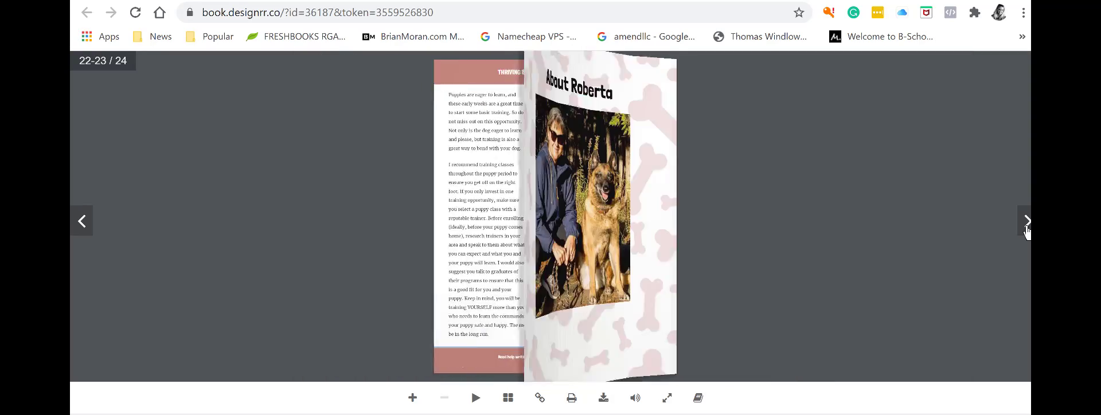
click(82, 224)
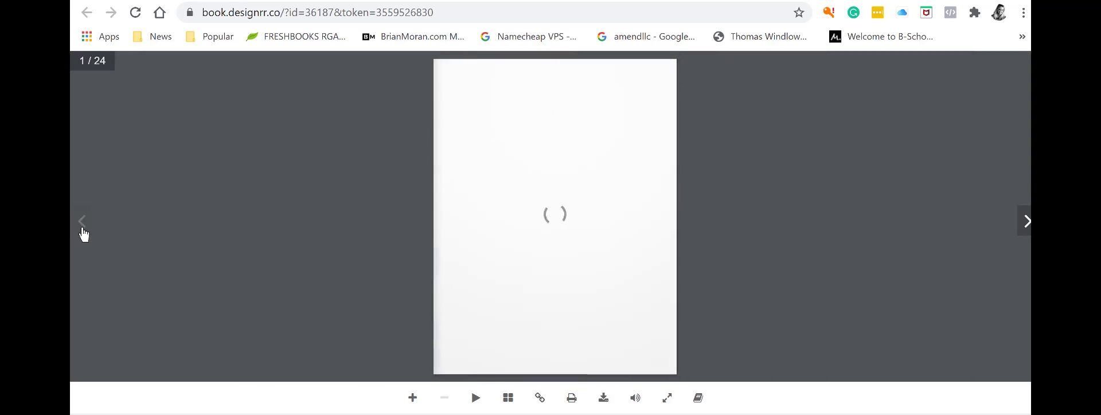